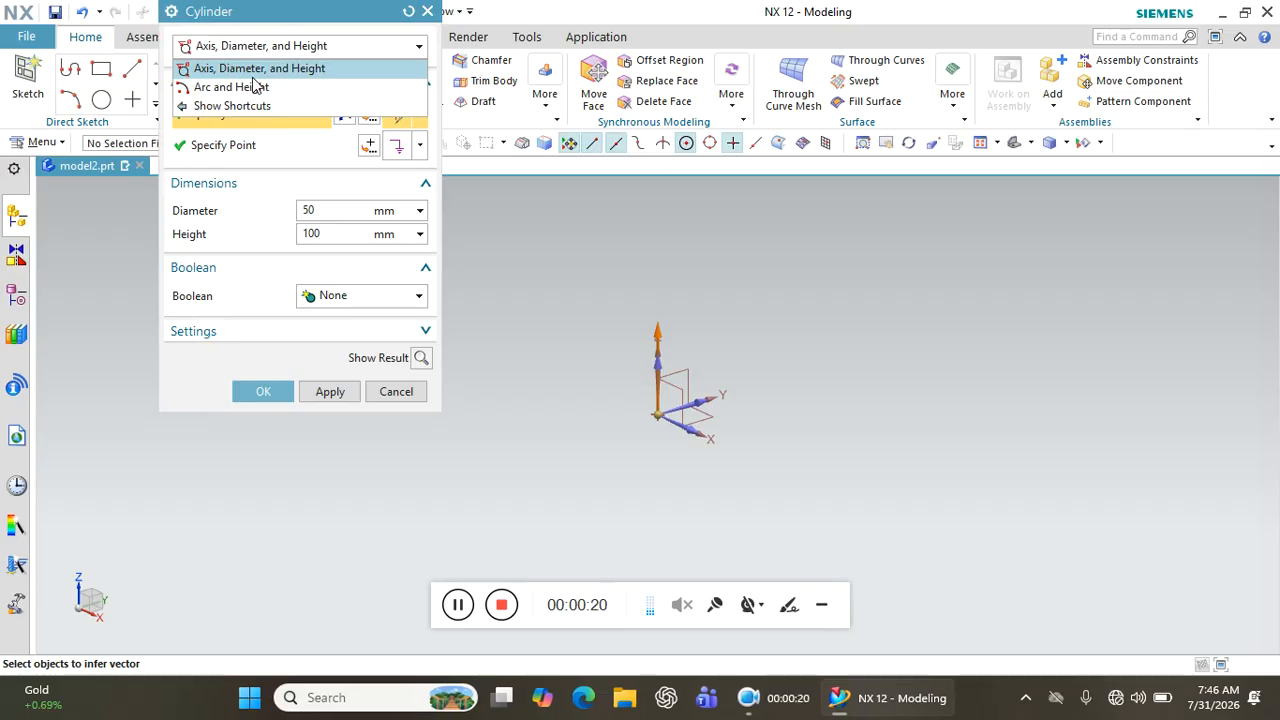
- Define a cylinder by axis, diameter and height, pointing along Z from the origin point 0, 0, 0
click(252, 78)
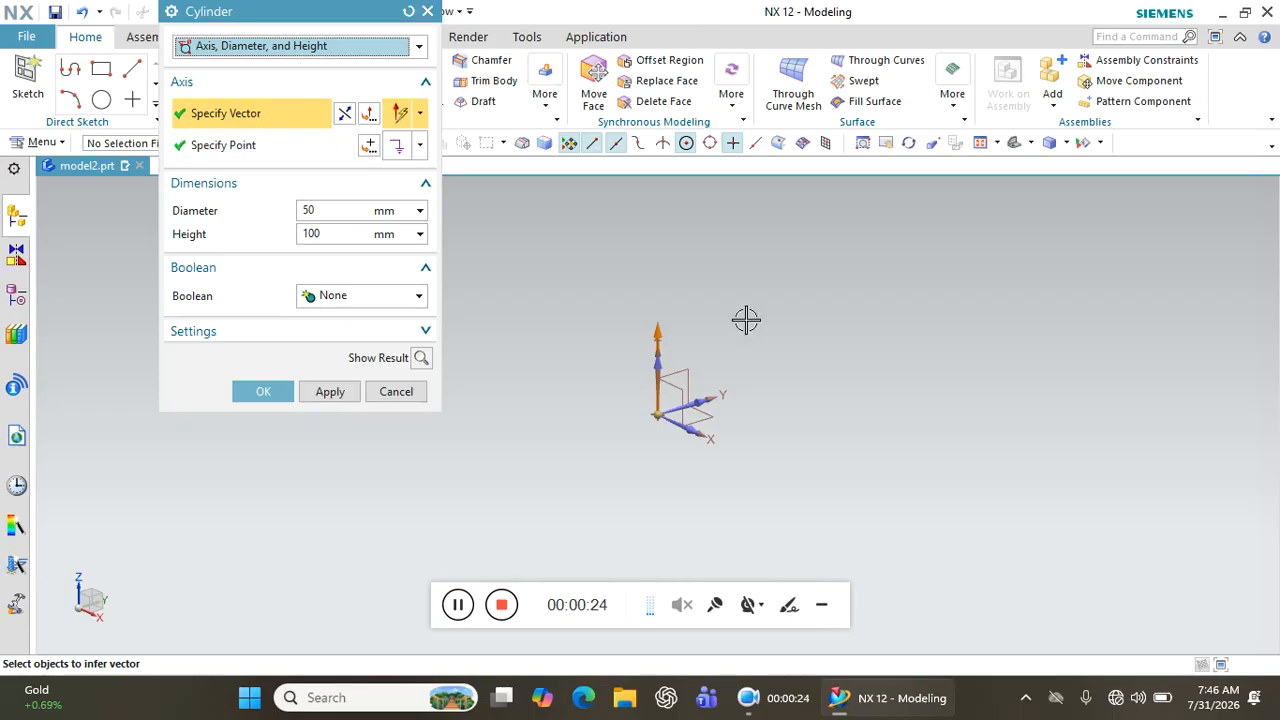
click(659, 370)
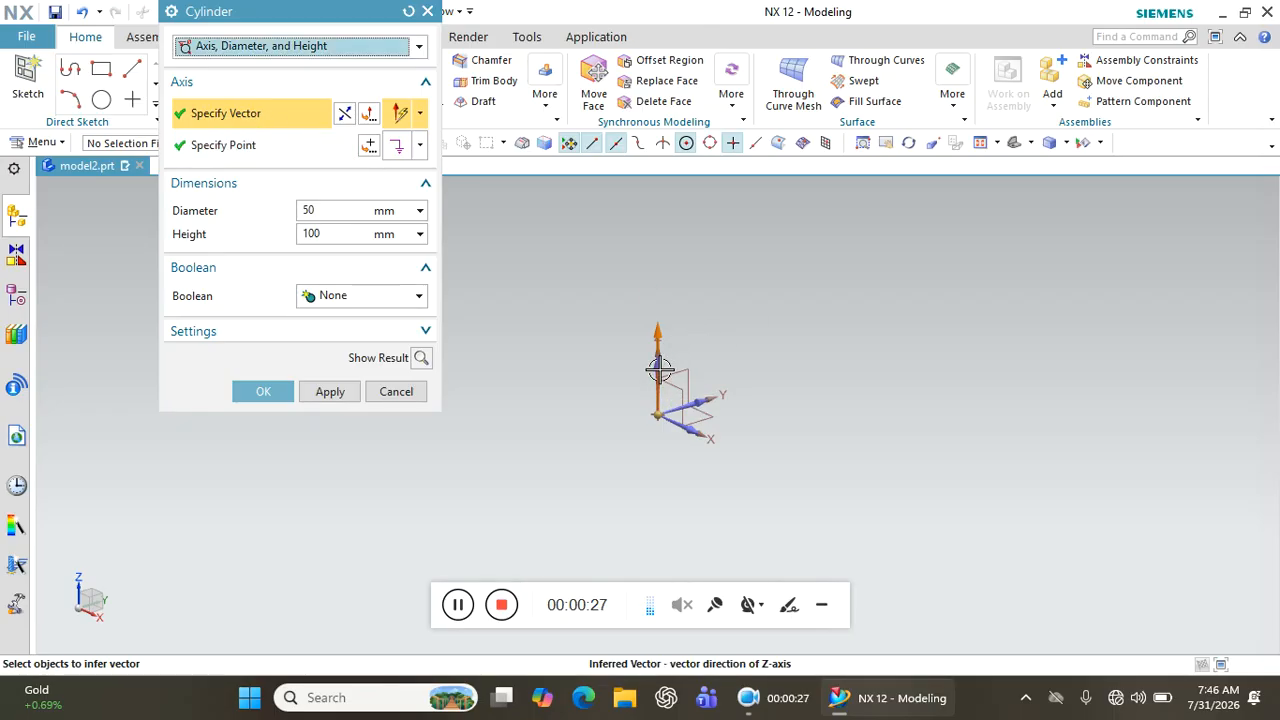
click(223, 158)
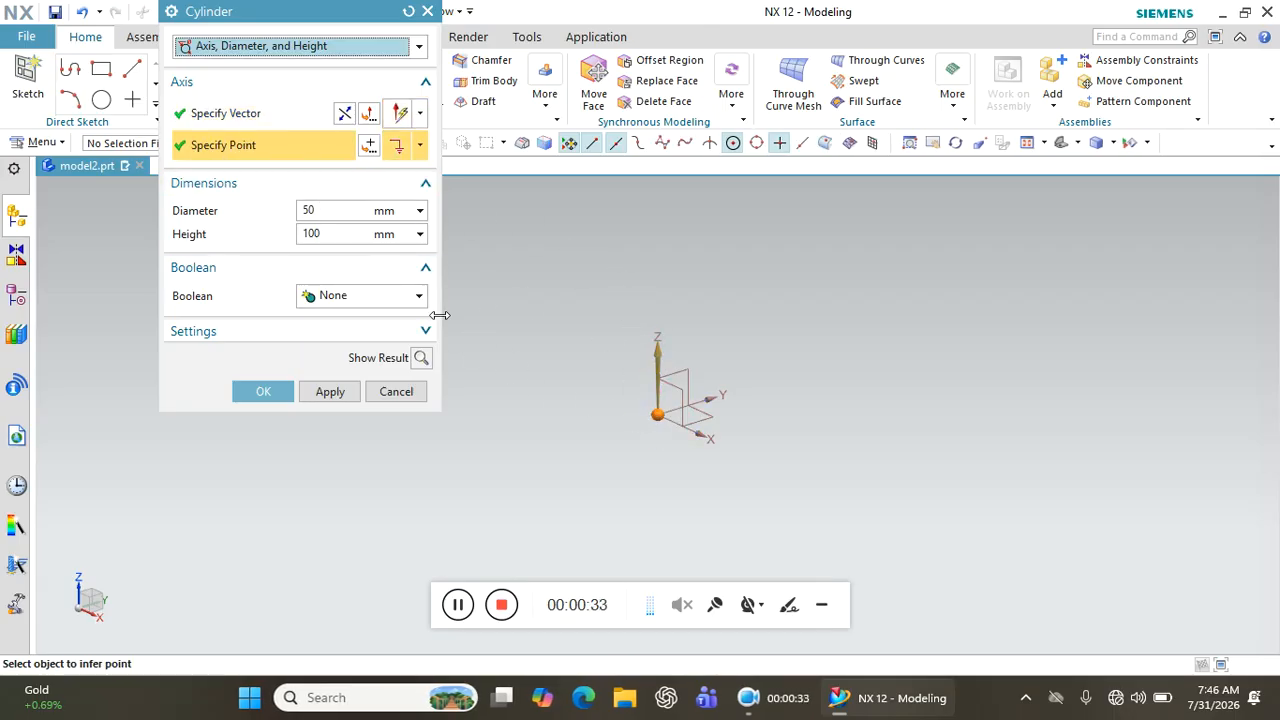
click(370, 146)
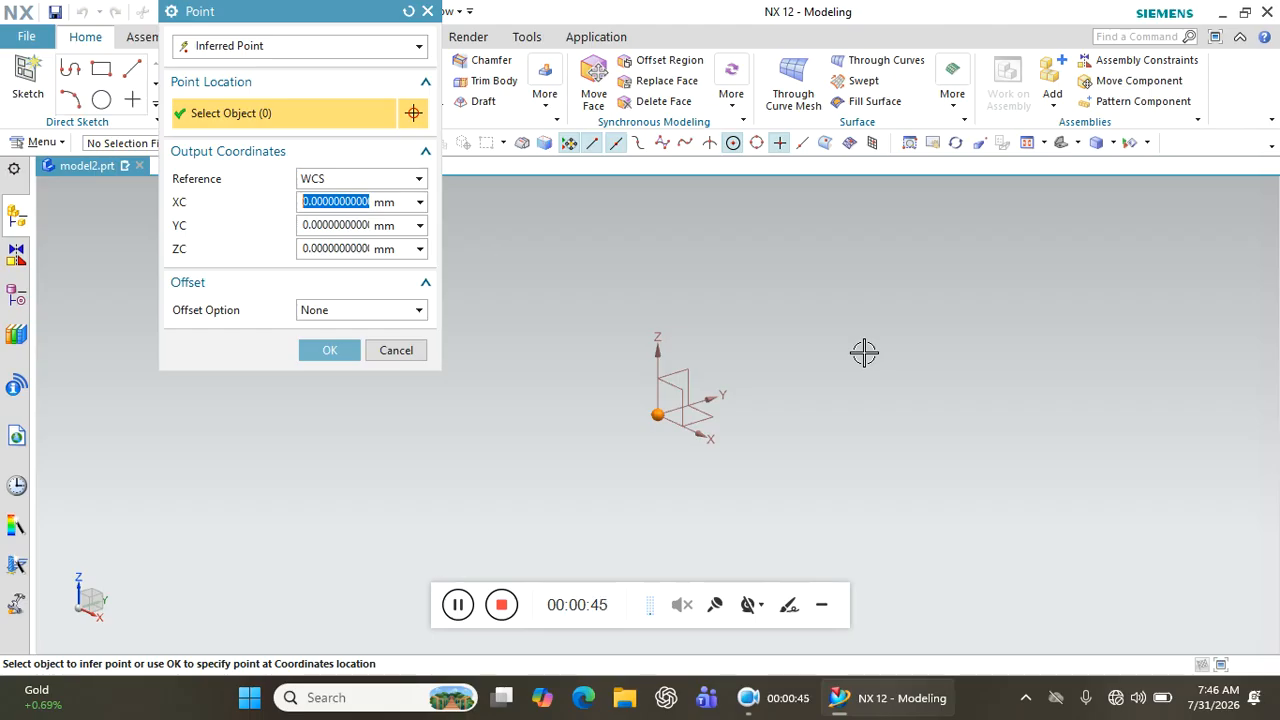
click(330, 350)
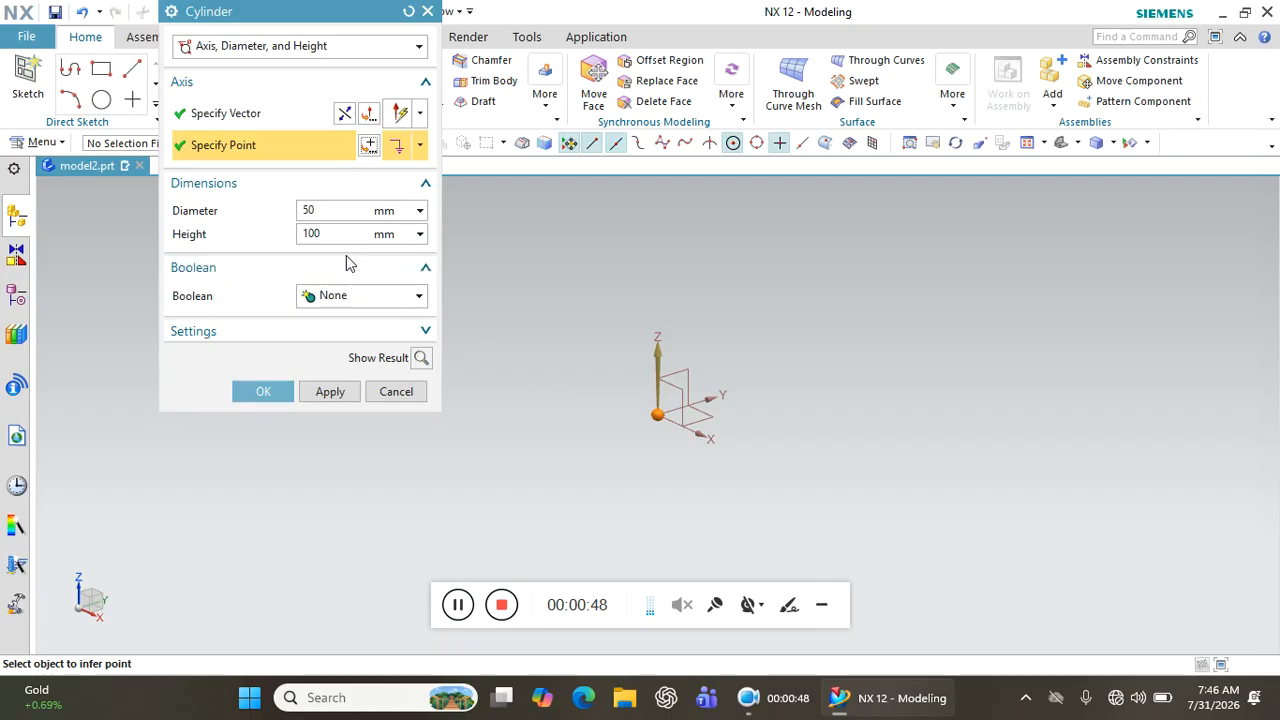
- Preview the cylinder with 50 mm diameter and 100 mm height, undo the preview and cancel the cylinder
double_click(338, 209)
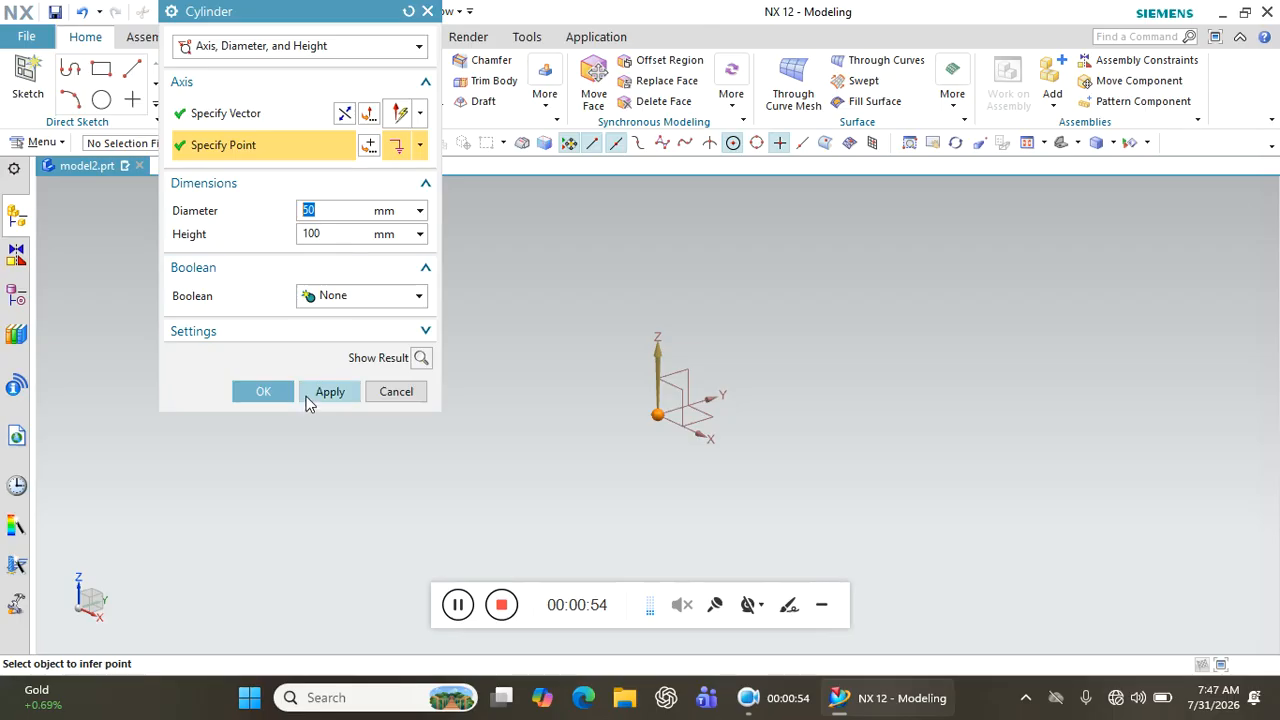
click(419, 359)
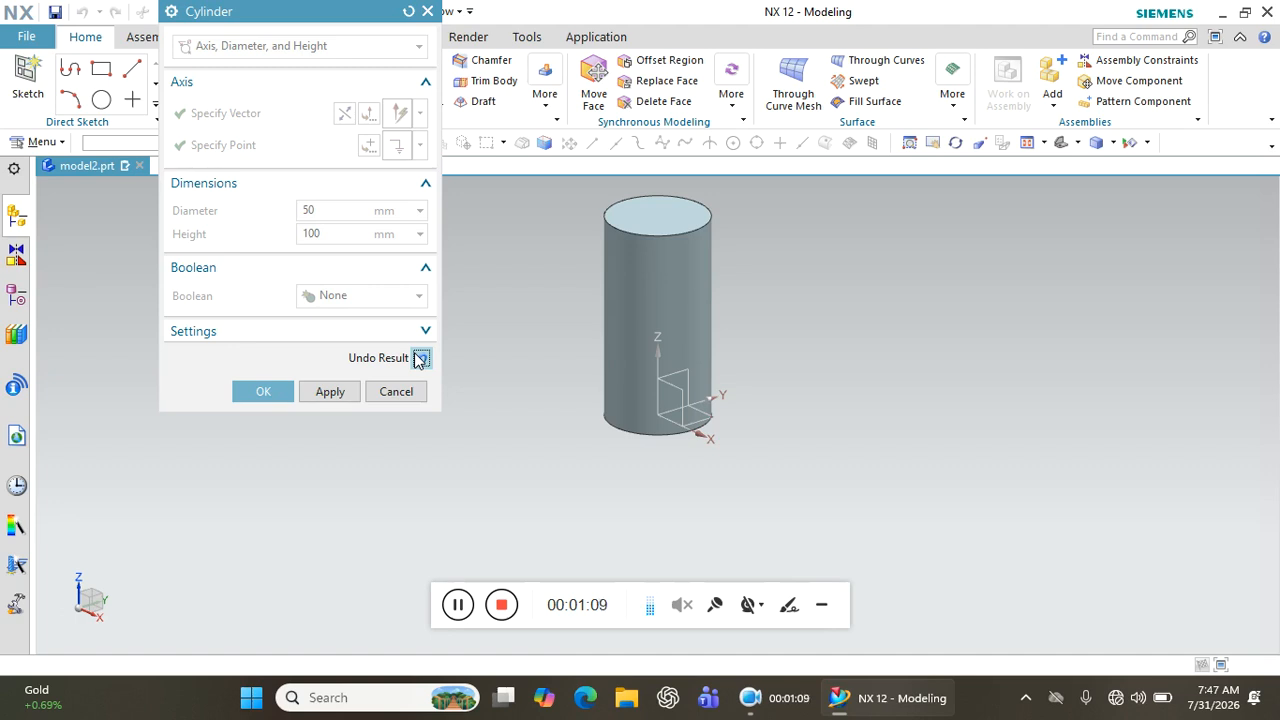
click(420, 358)
click(293, 47)
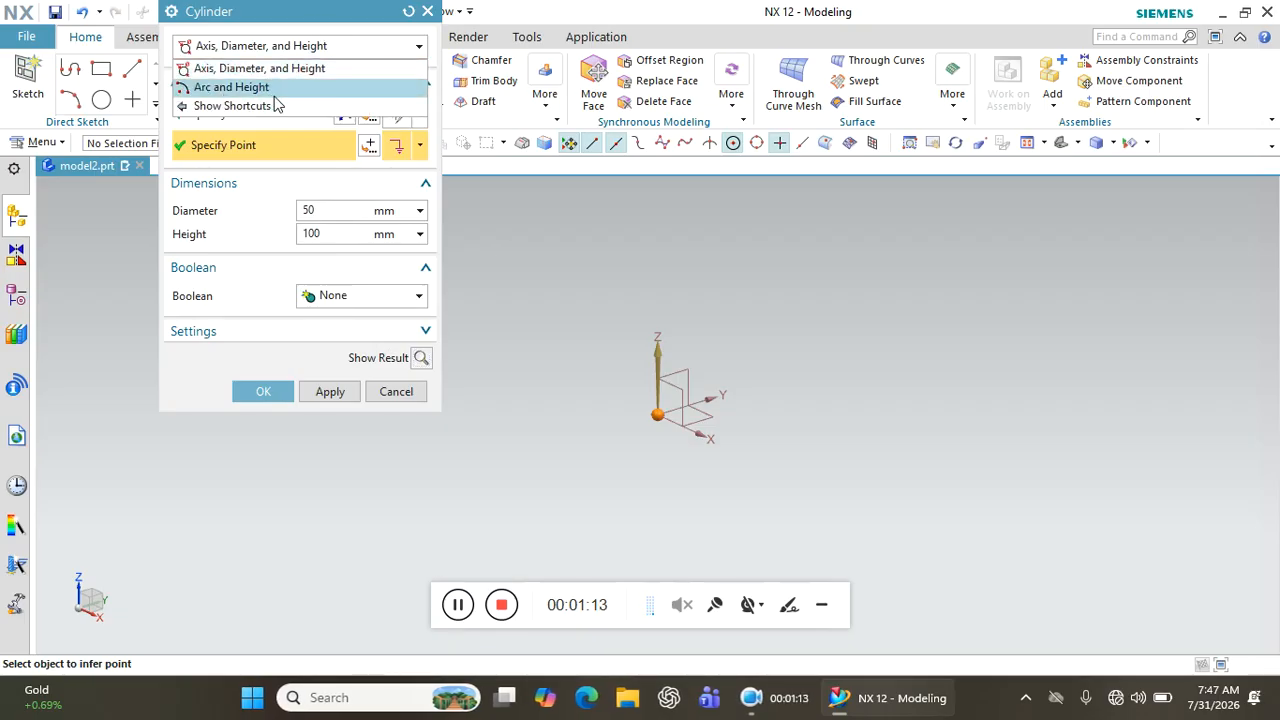
click(400, 402)
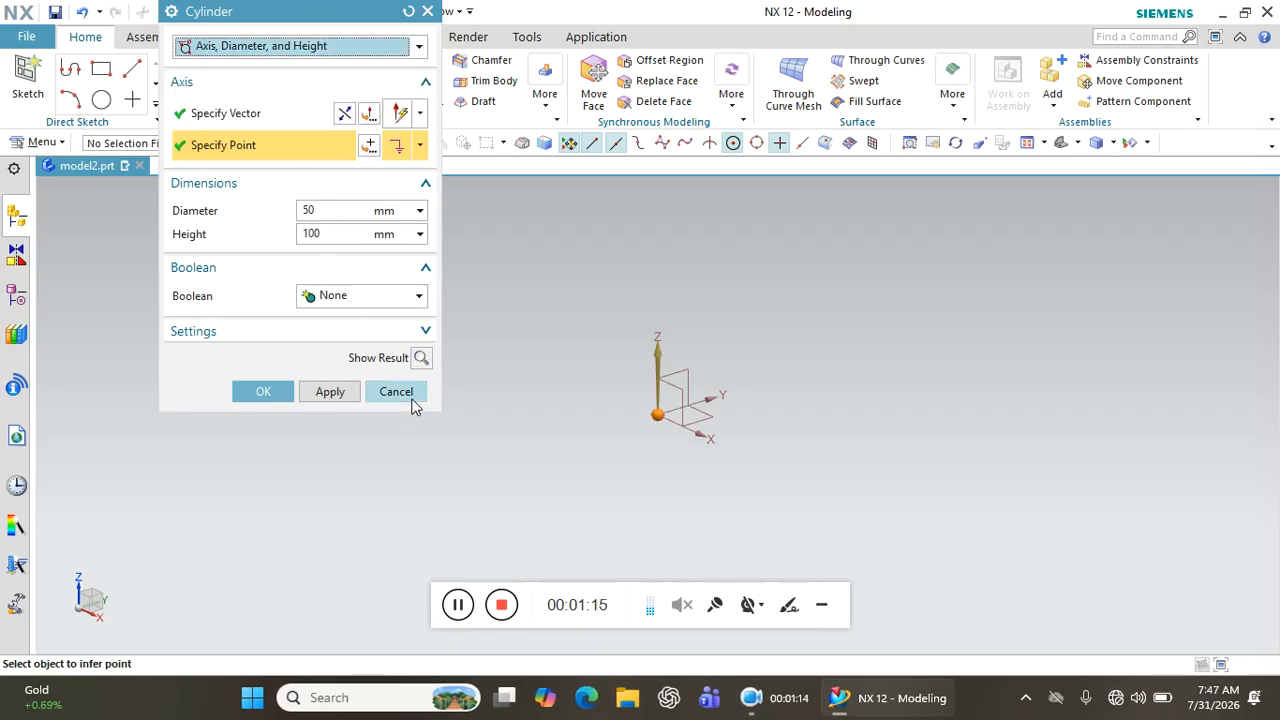
click(395, 392)
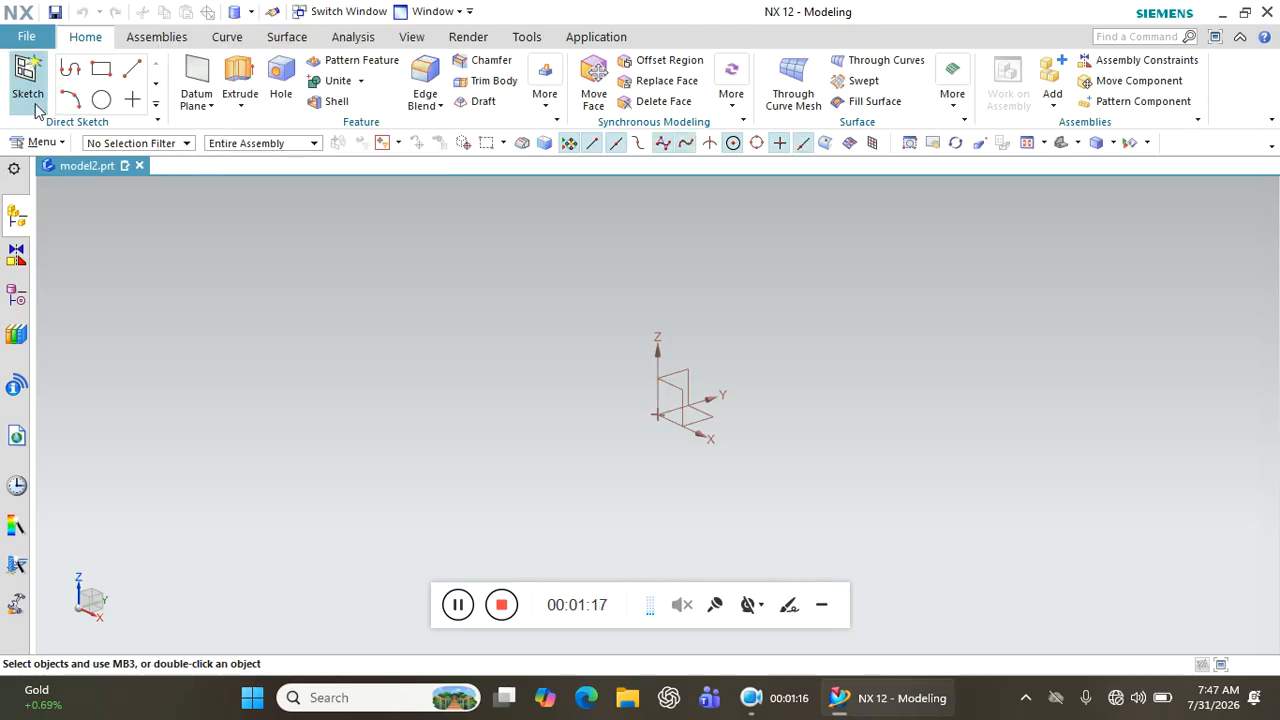
click(22, 72)
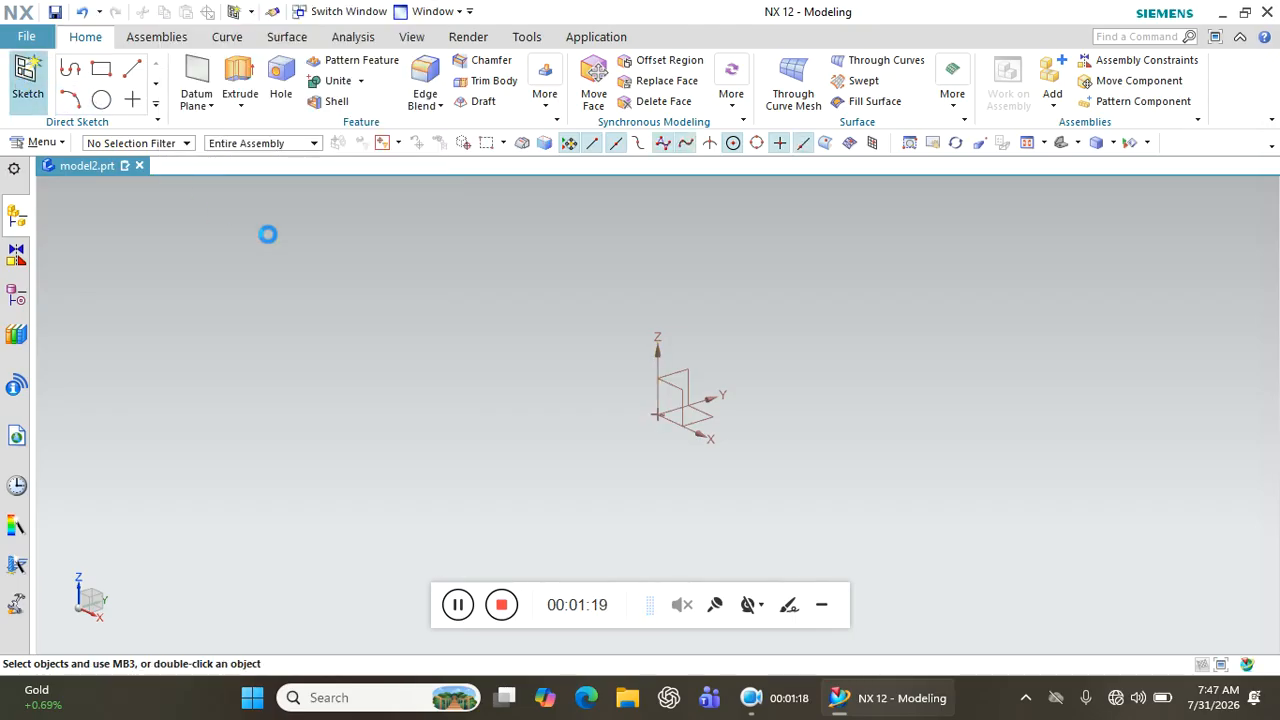
click(329, 248)
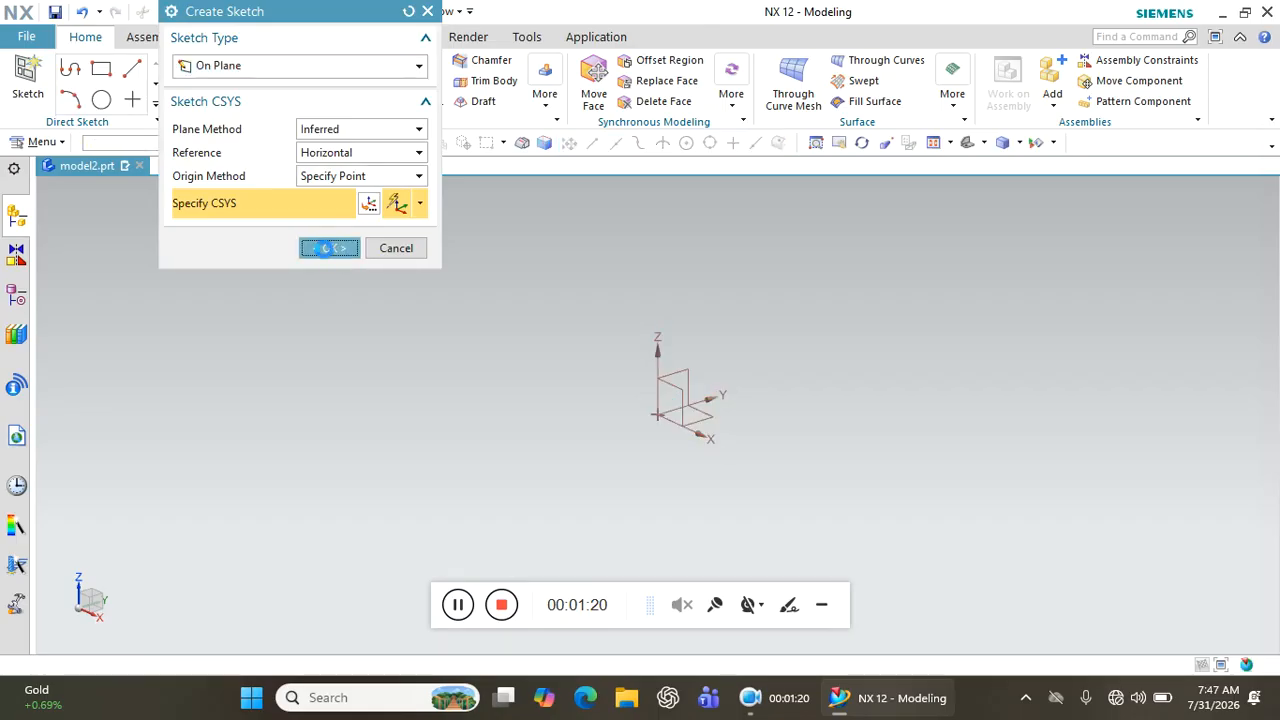
click(76, 91)
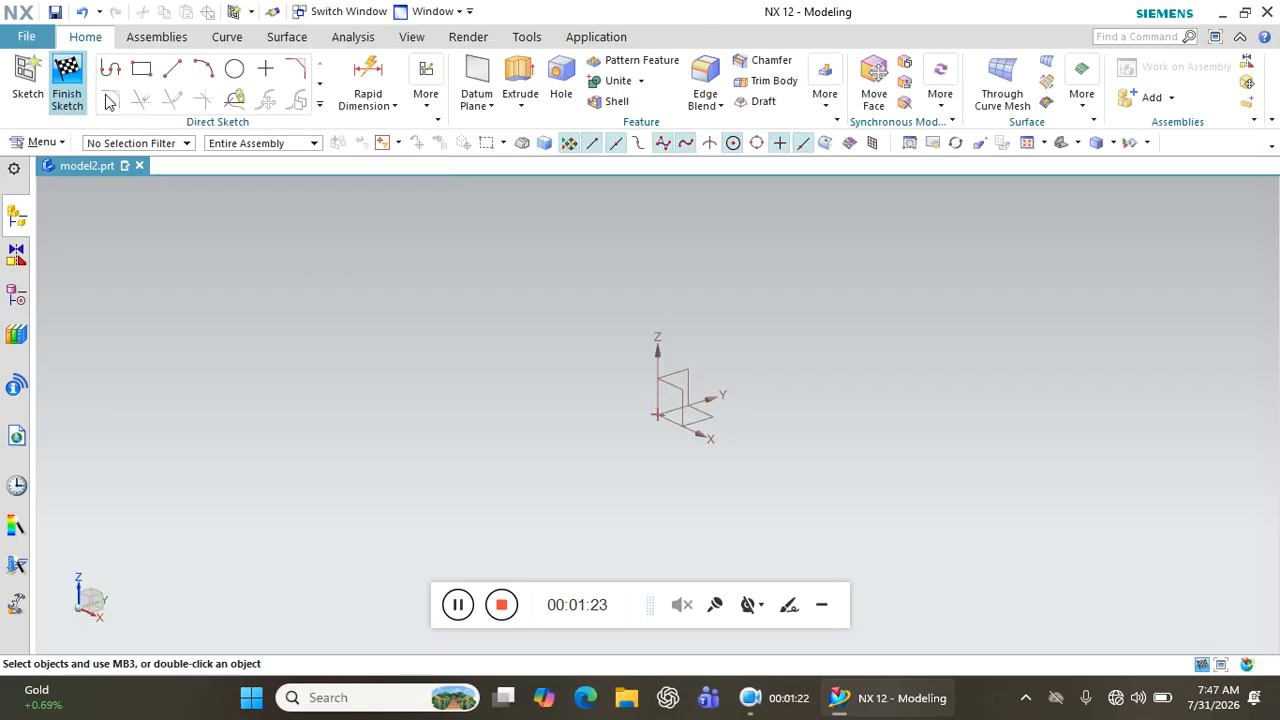
- Sketch an open three-point arc of about 25 mm radius on the XY plane, on the positive X side of the origin, and finish the sketch
click(28, 80)
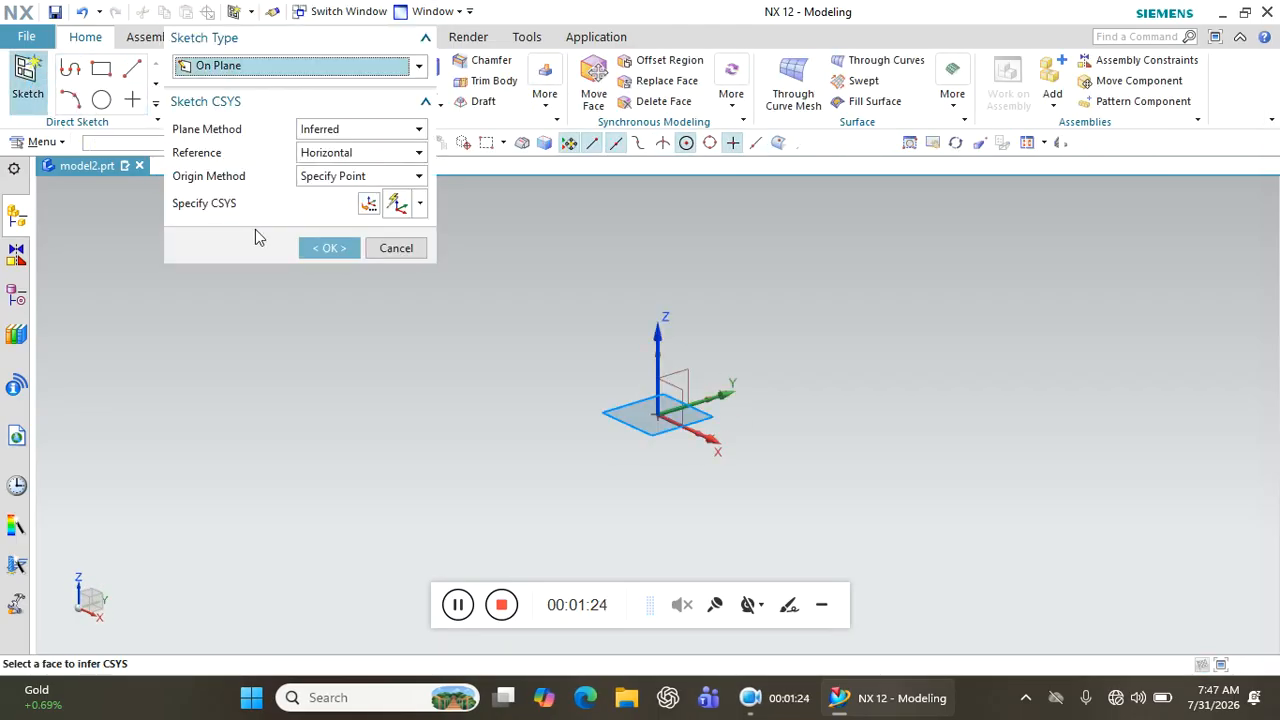
click(312, 249)
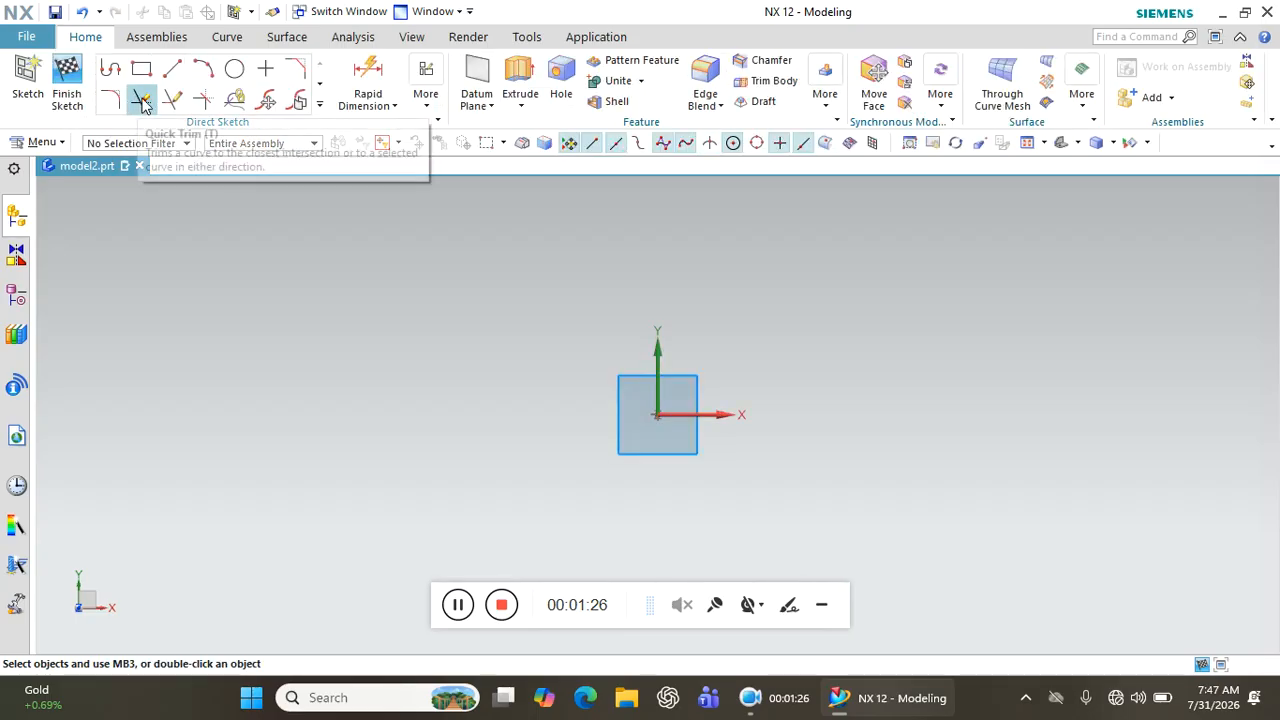
click(203, 79)
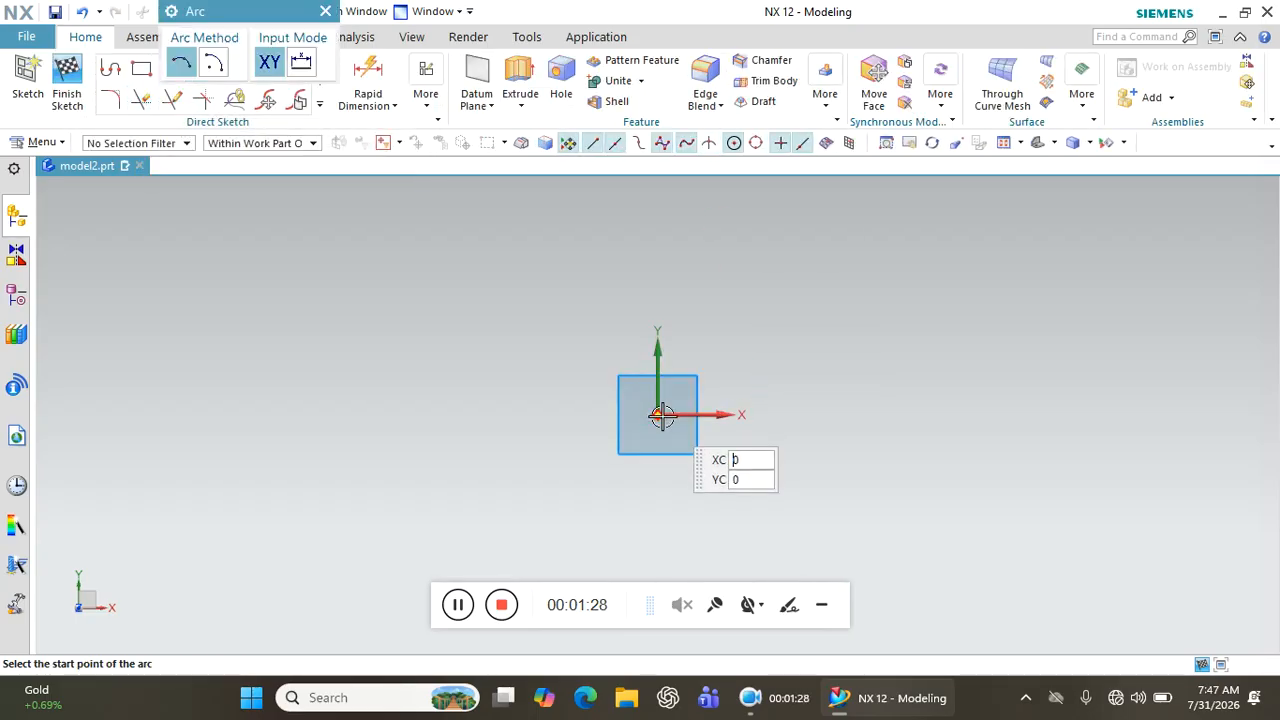
click(768, 390)
click(858, 340)
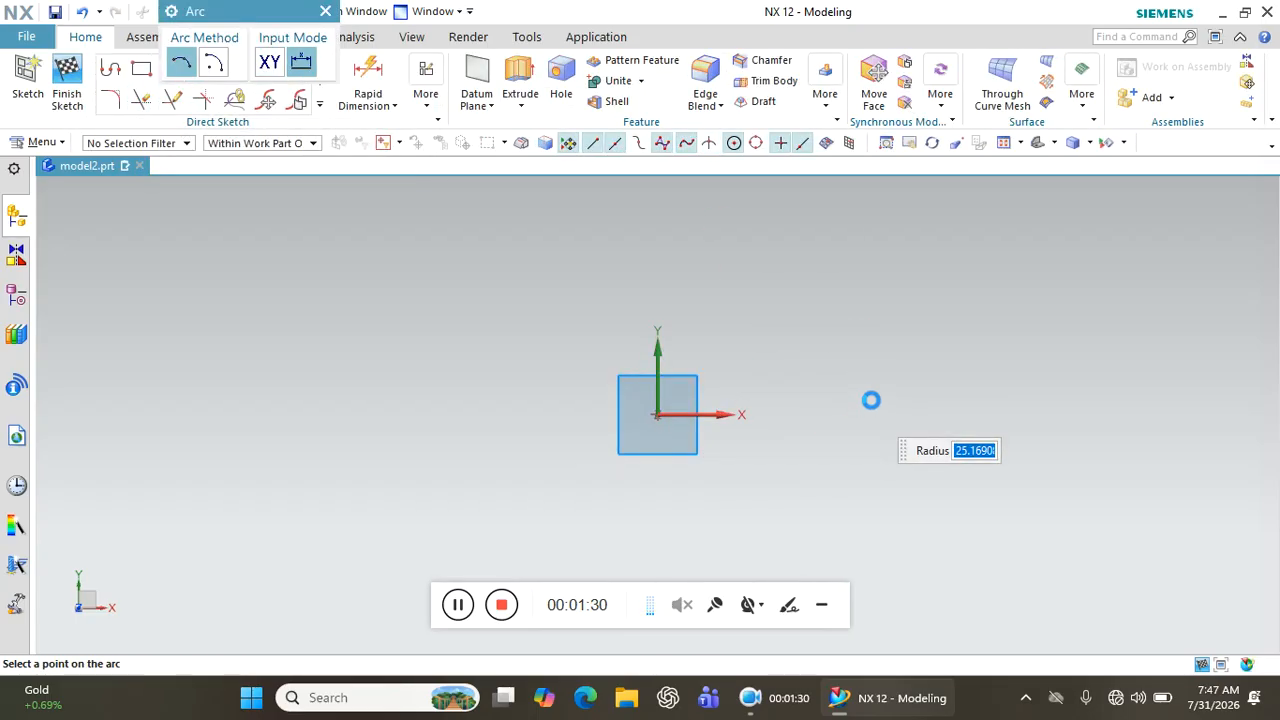
click(871, 400)
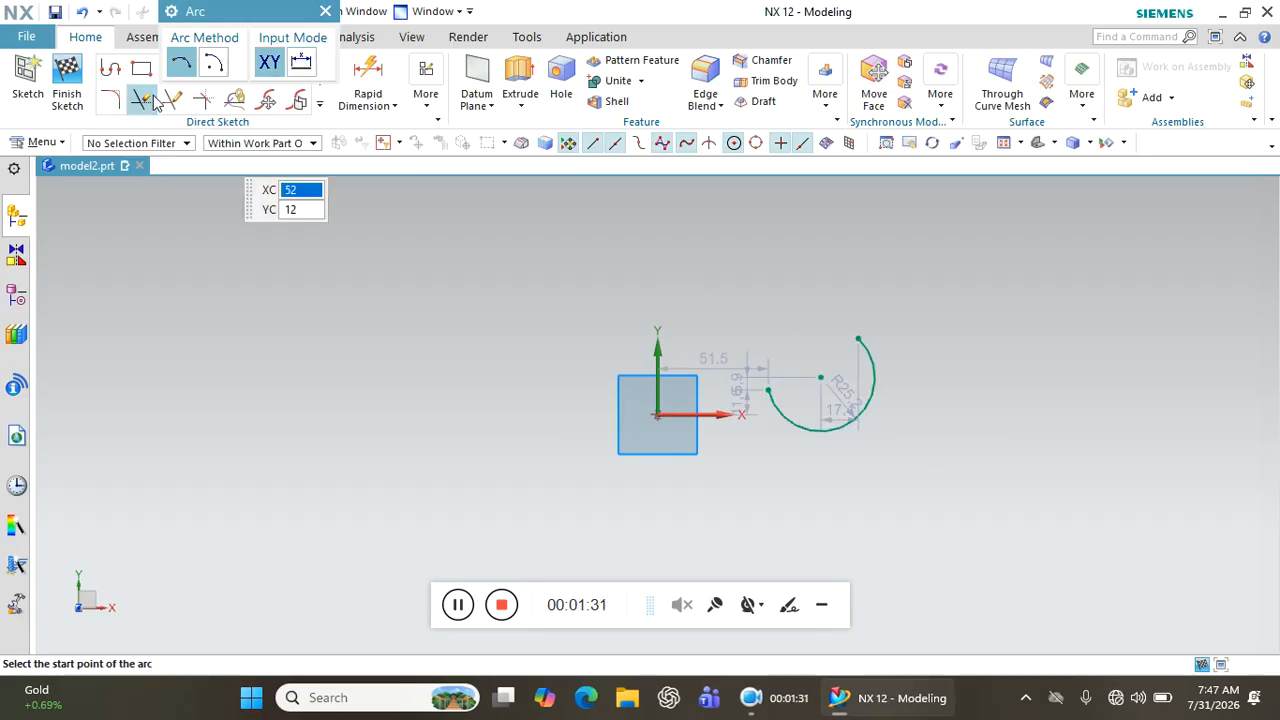
click(68, 82)
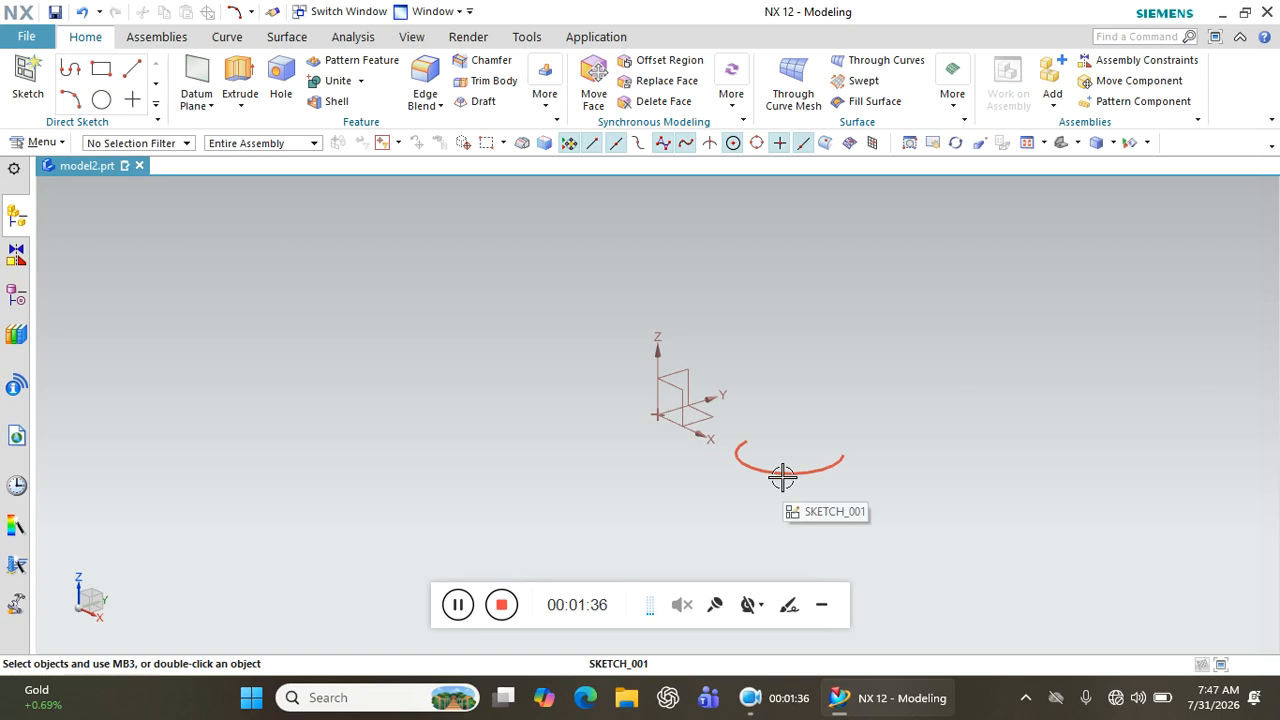
click(784, 479)
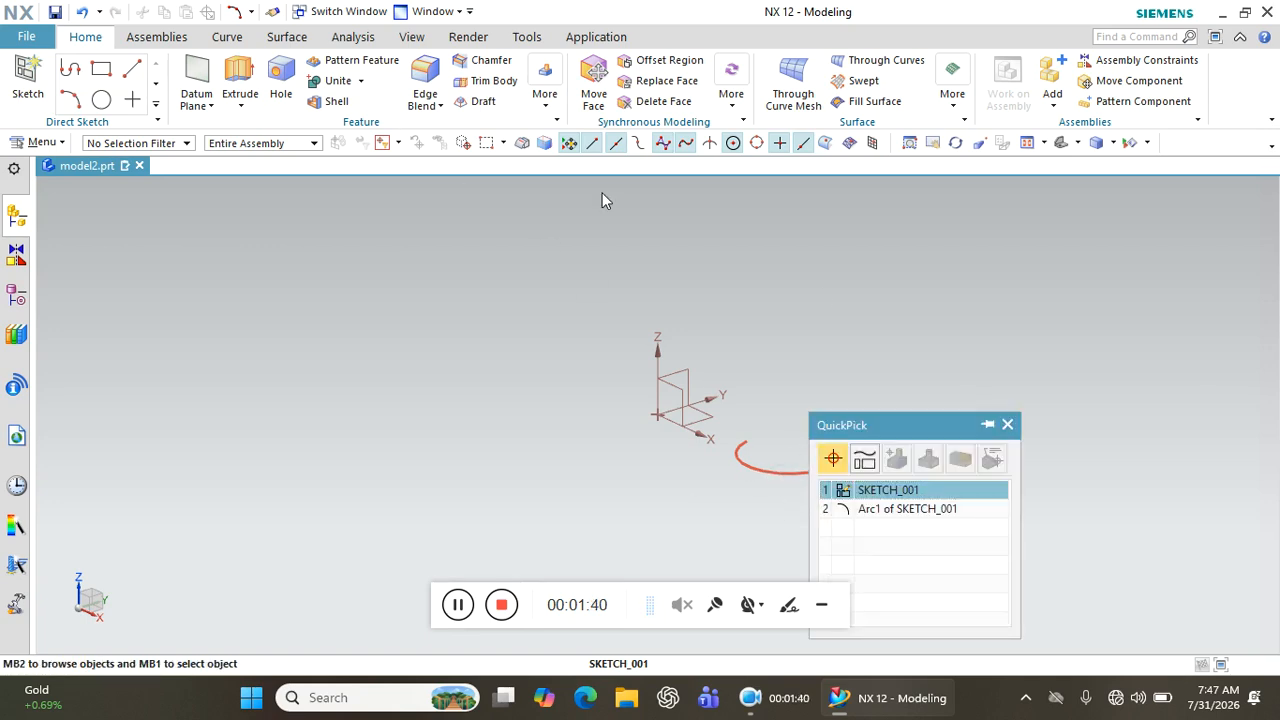
click(833, 488)
click(864, 433)
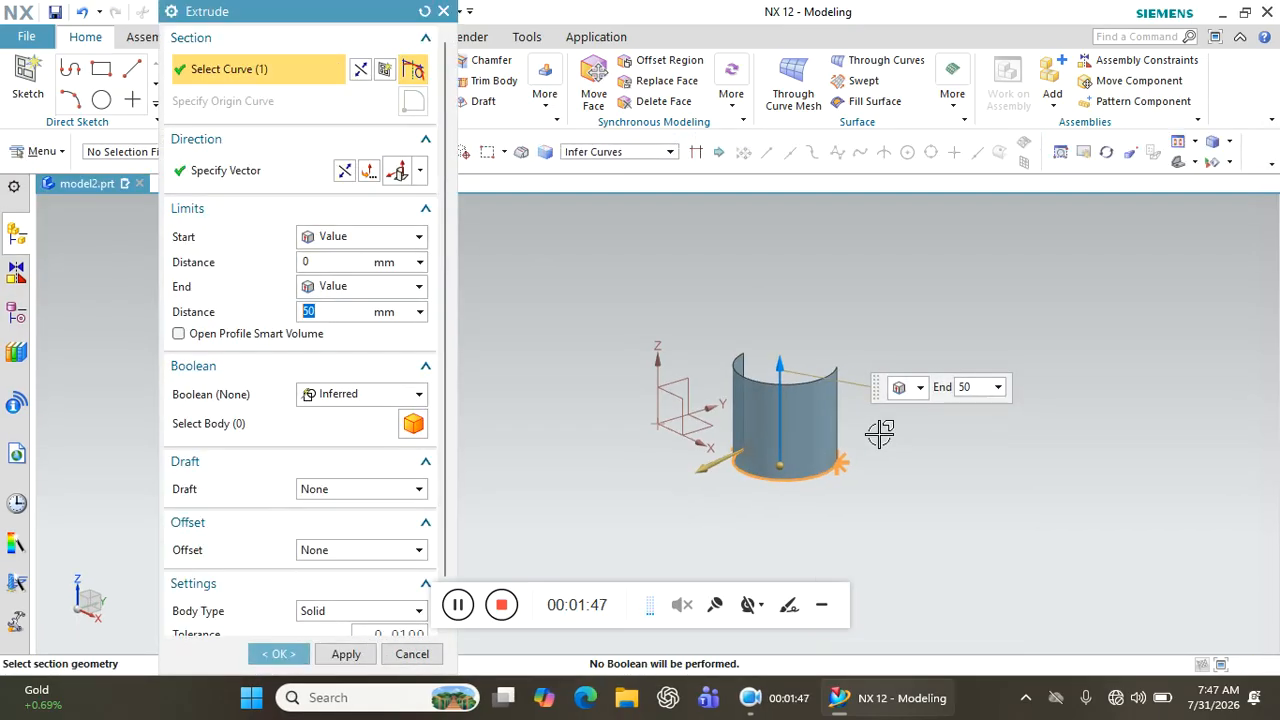
click(441, 12)
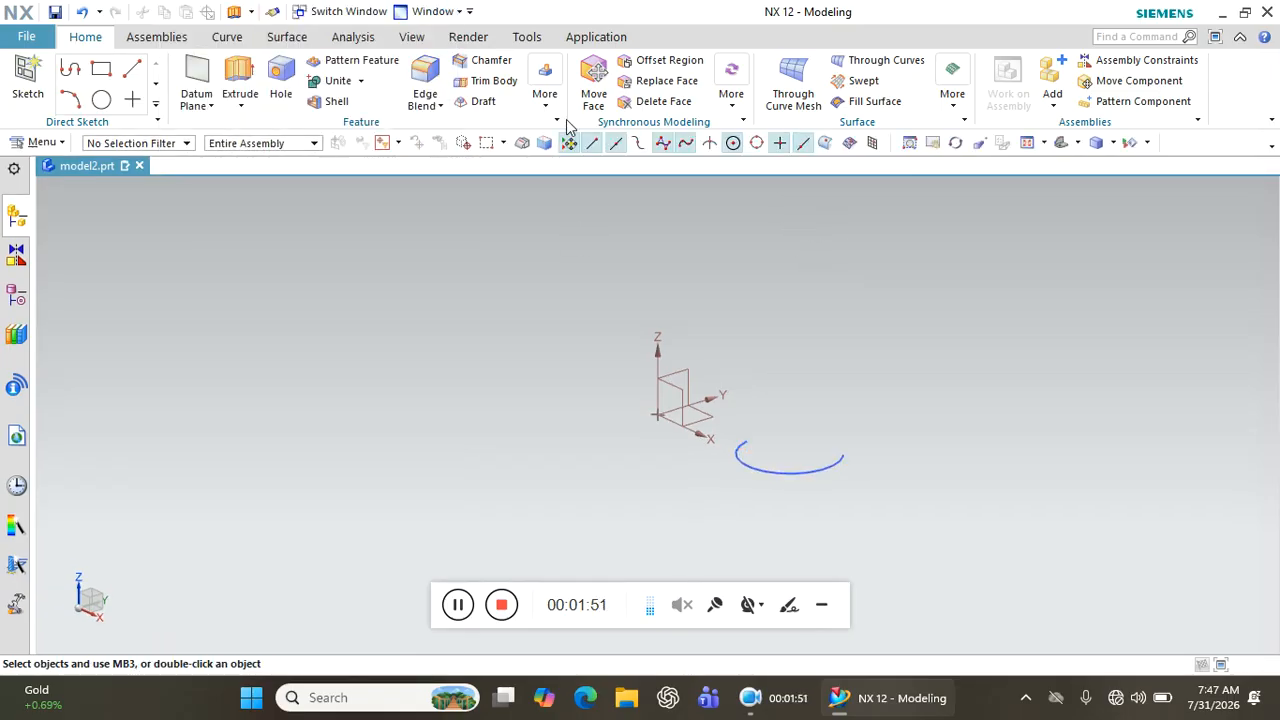
- Create a cylinder with the Arc and Height method from the sketched arc, 100 mm high with no Boolean
click(545, 88)
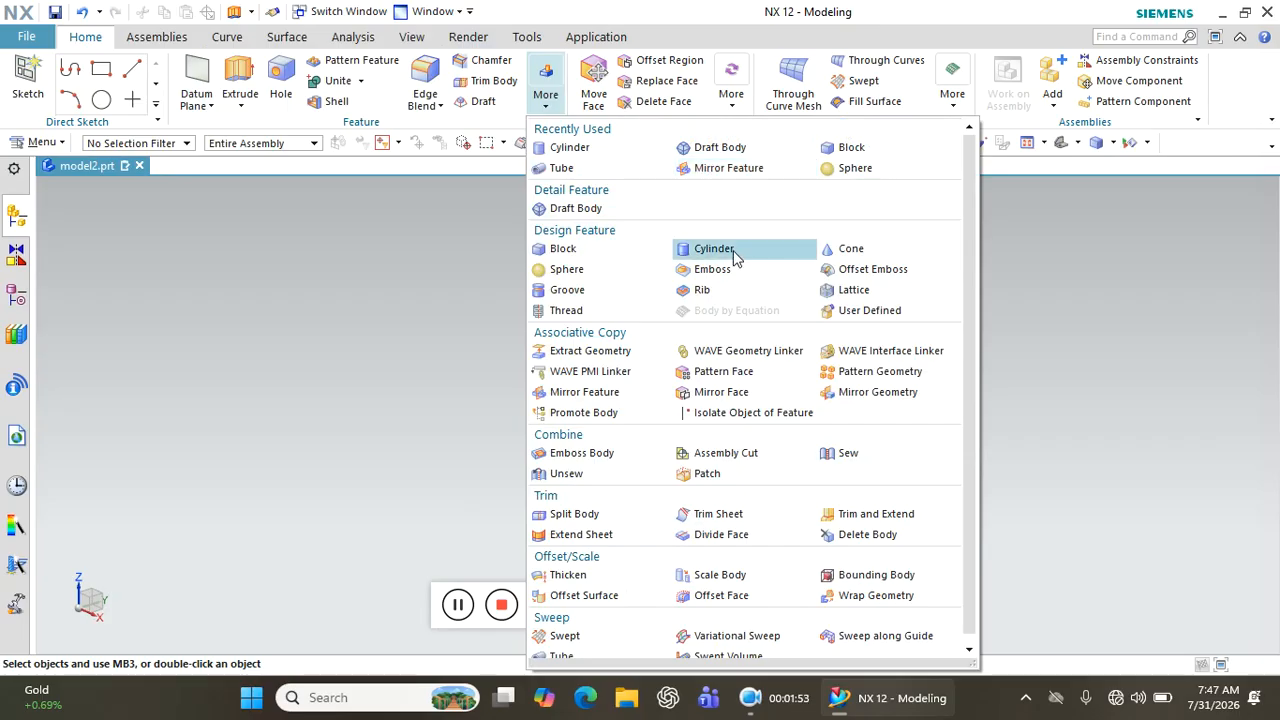
click(733, 250)
click(305, 47)
click(281, 89)
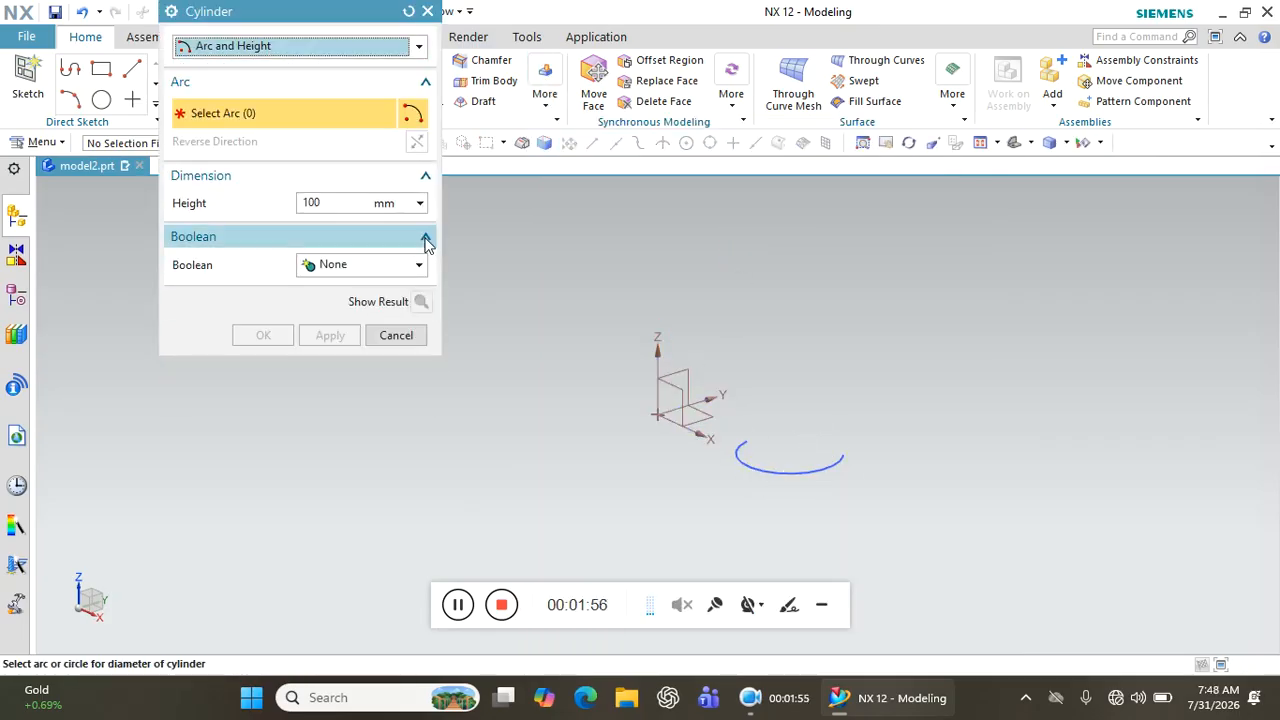
click(738, 453)
click(278, 343)
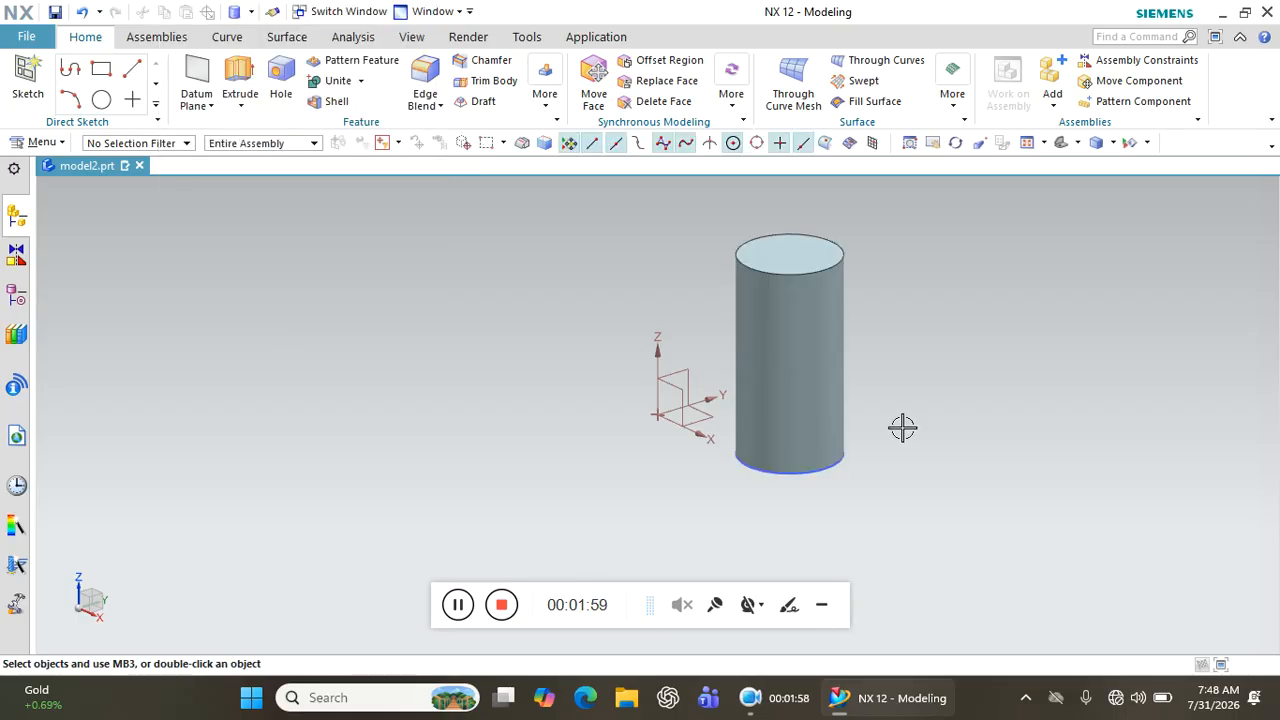
- Reopen the arc-based cylinder's parameters for review, accept them, and undo the cylinder
click(786, 345)
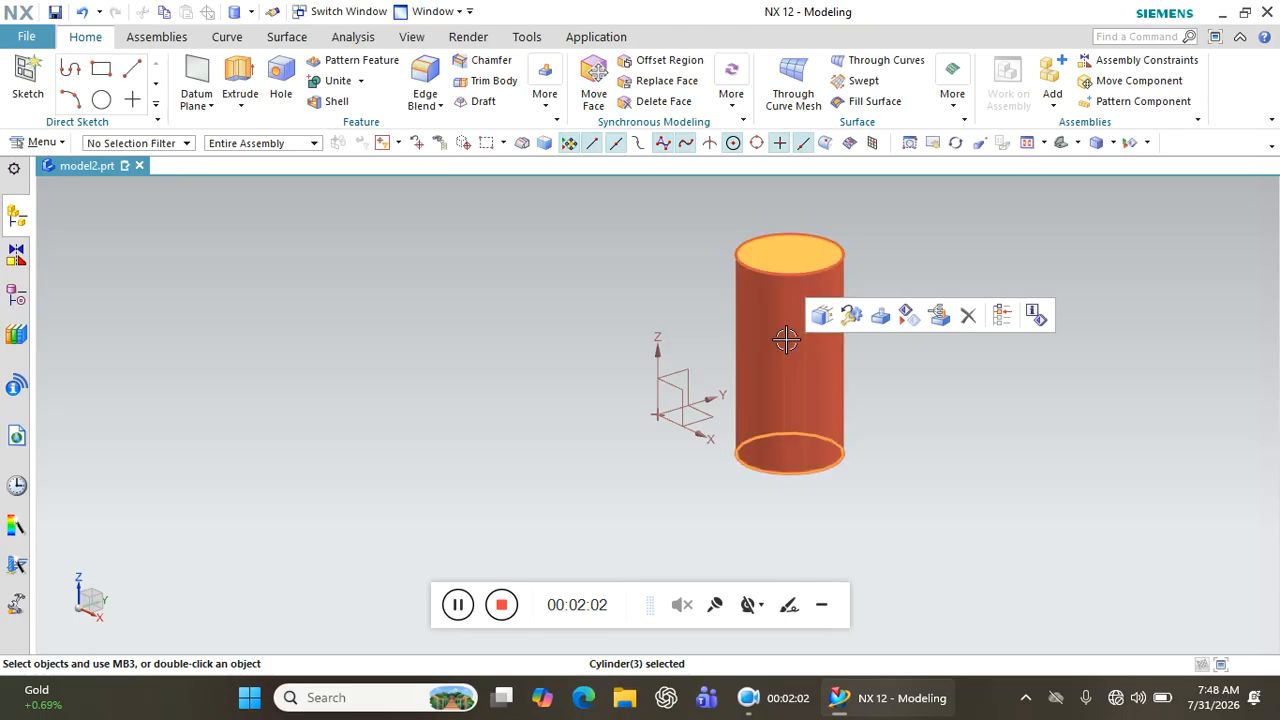
double_click(786, 341)
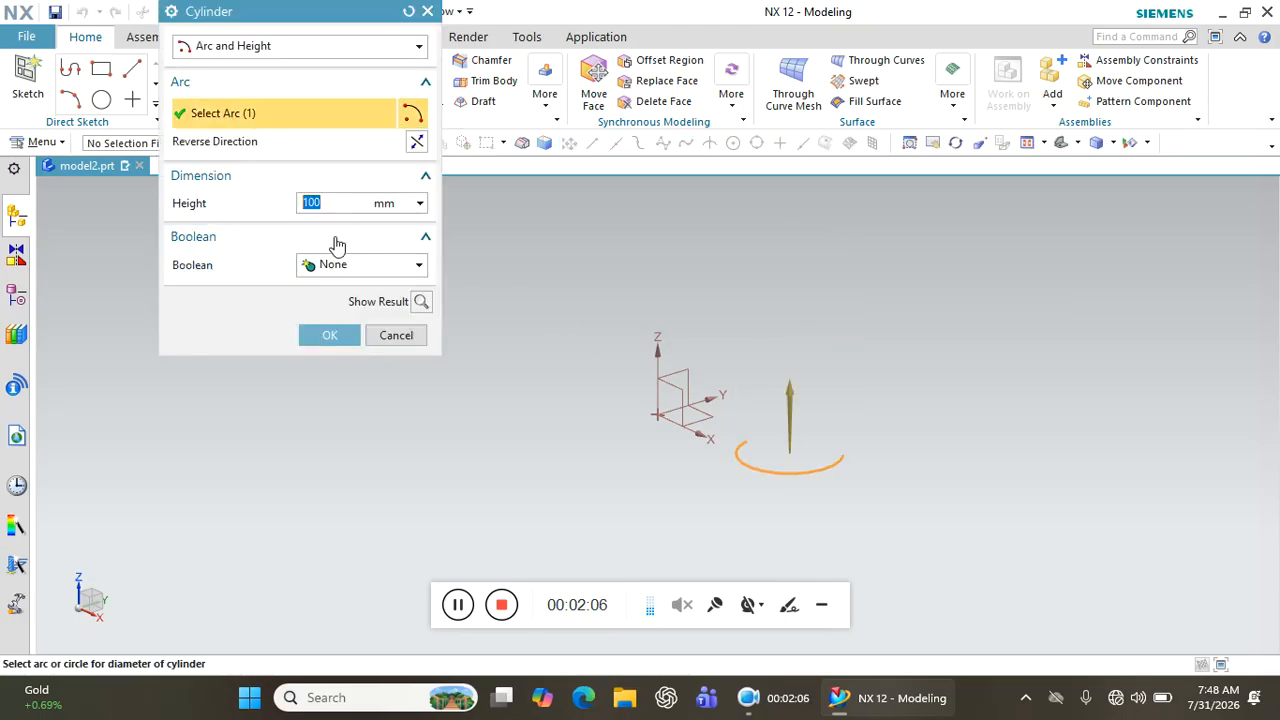
click(330, 335)
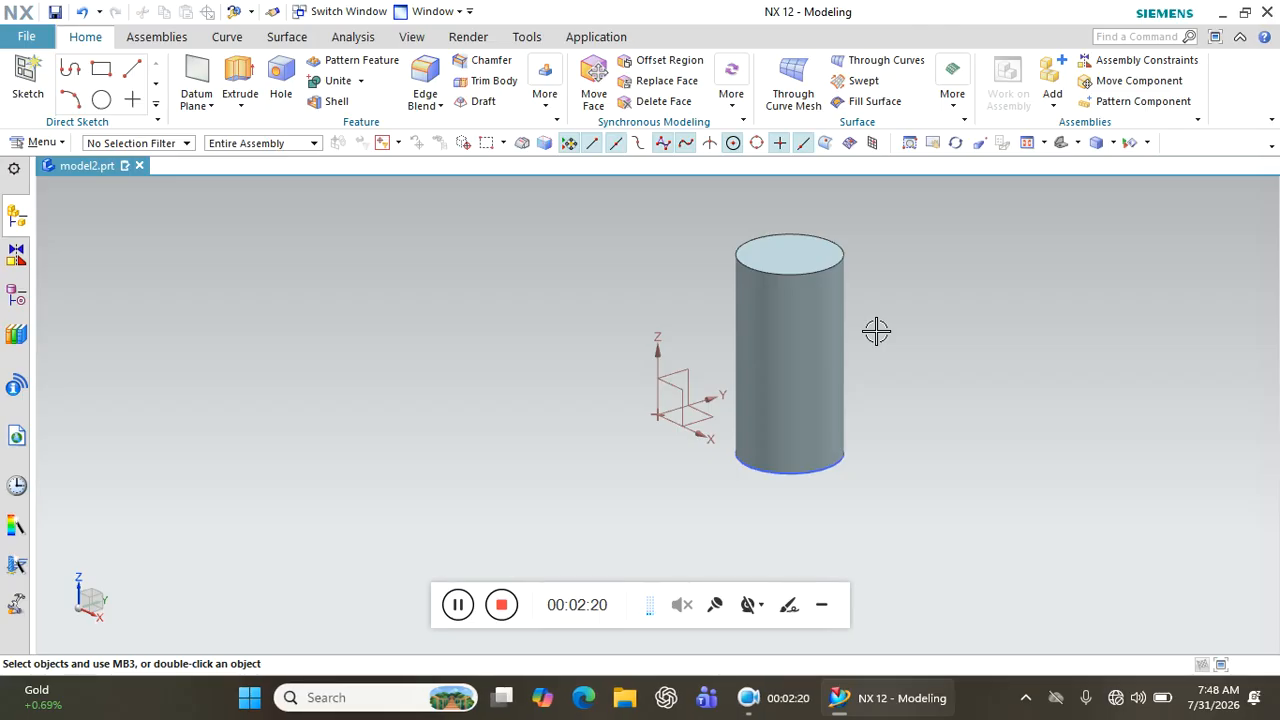
click(82, 11)
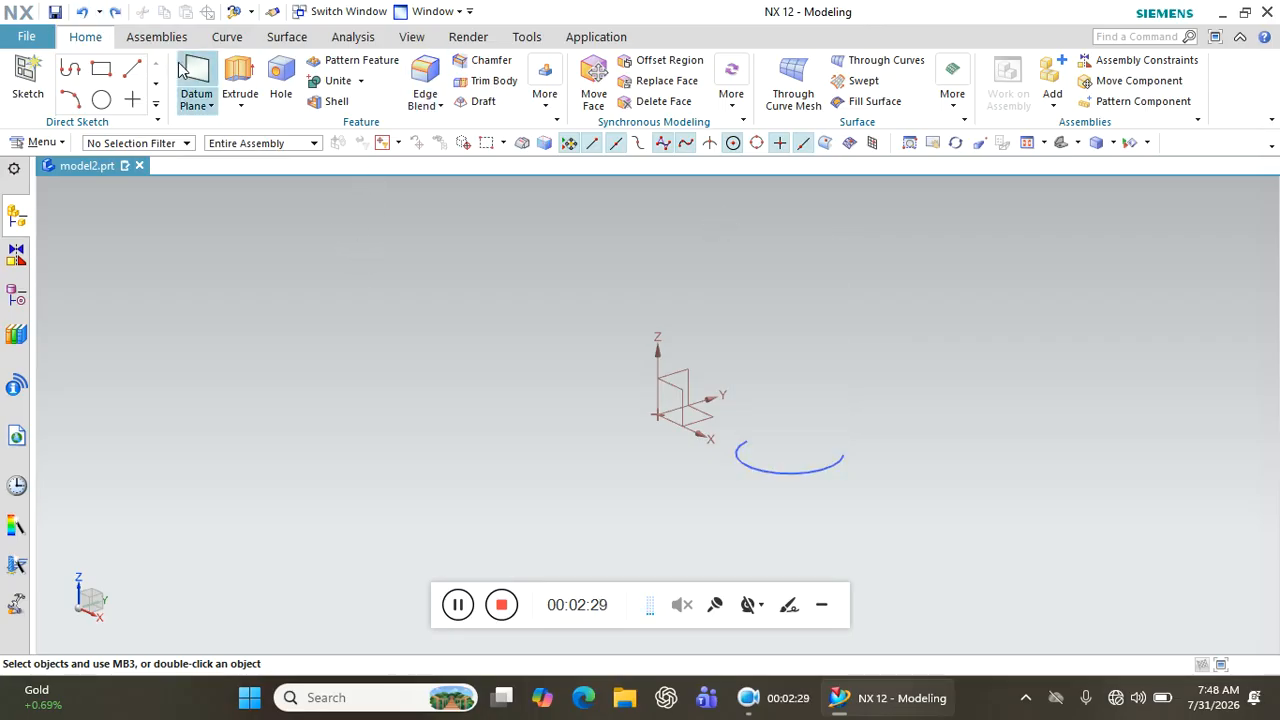
- Start a cone by Diameters and Height at the origin and preview it with 50 mm base diameter, 0 mm top diameter and 25 mm height
click(545, 92)
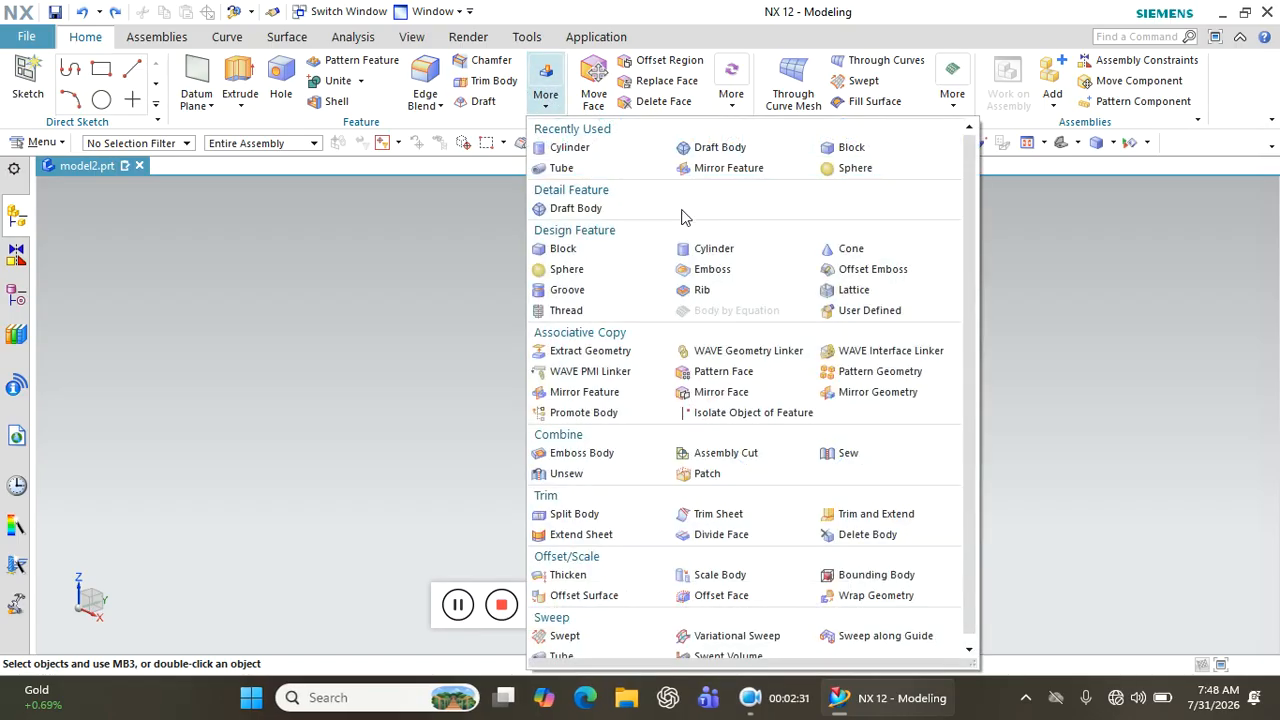
click(850, 249)
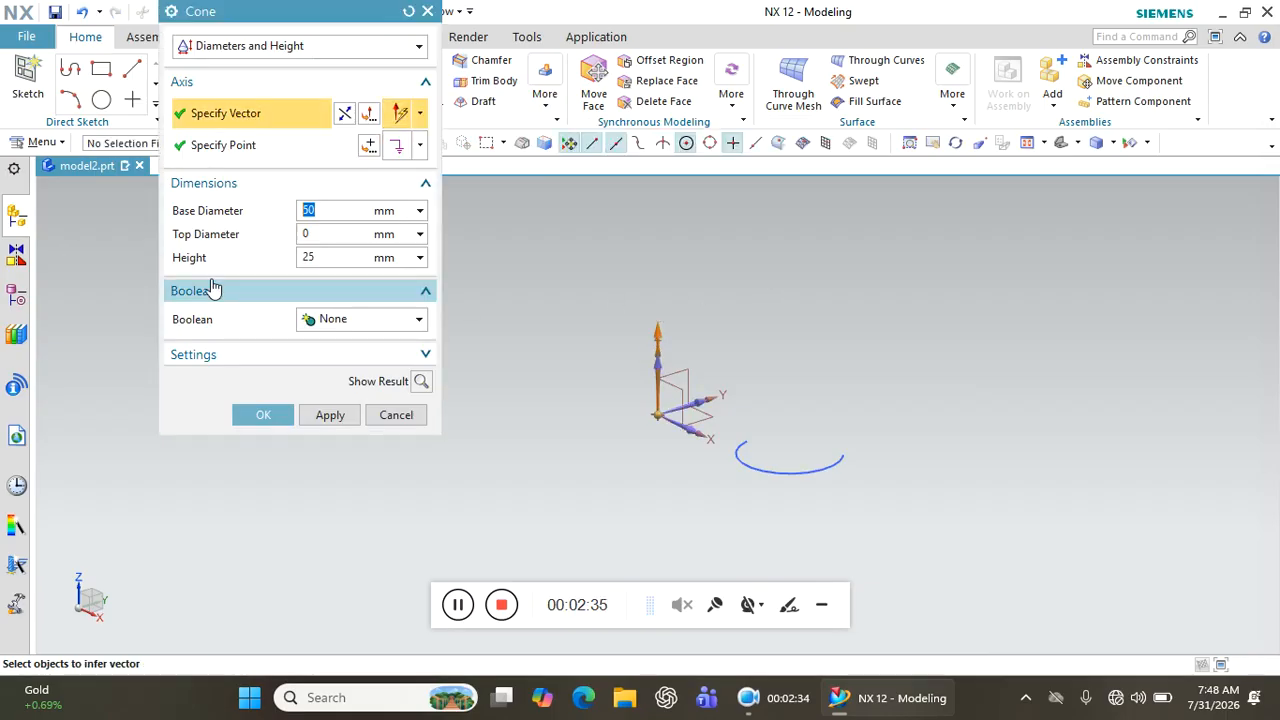
click(299, 45)
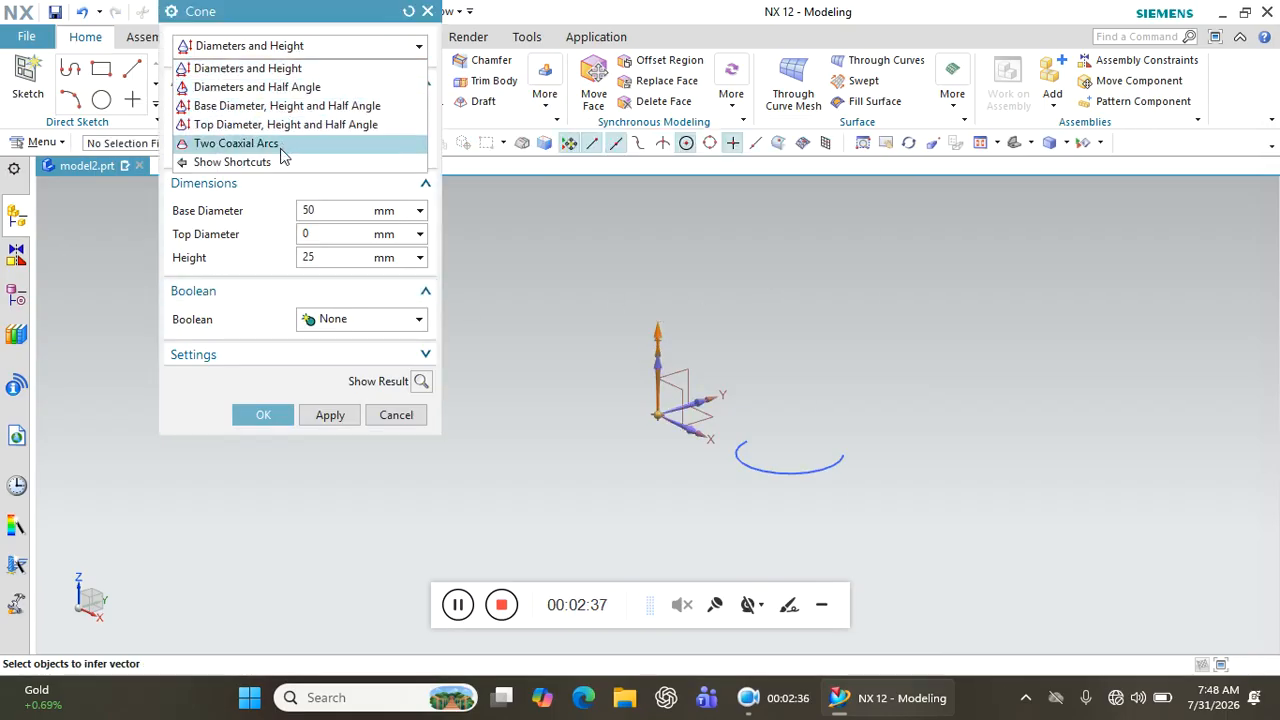
click(256, 77)
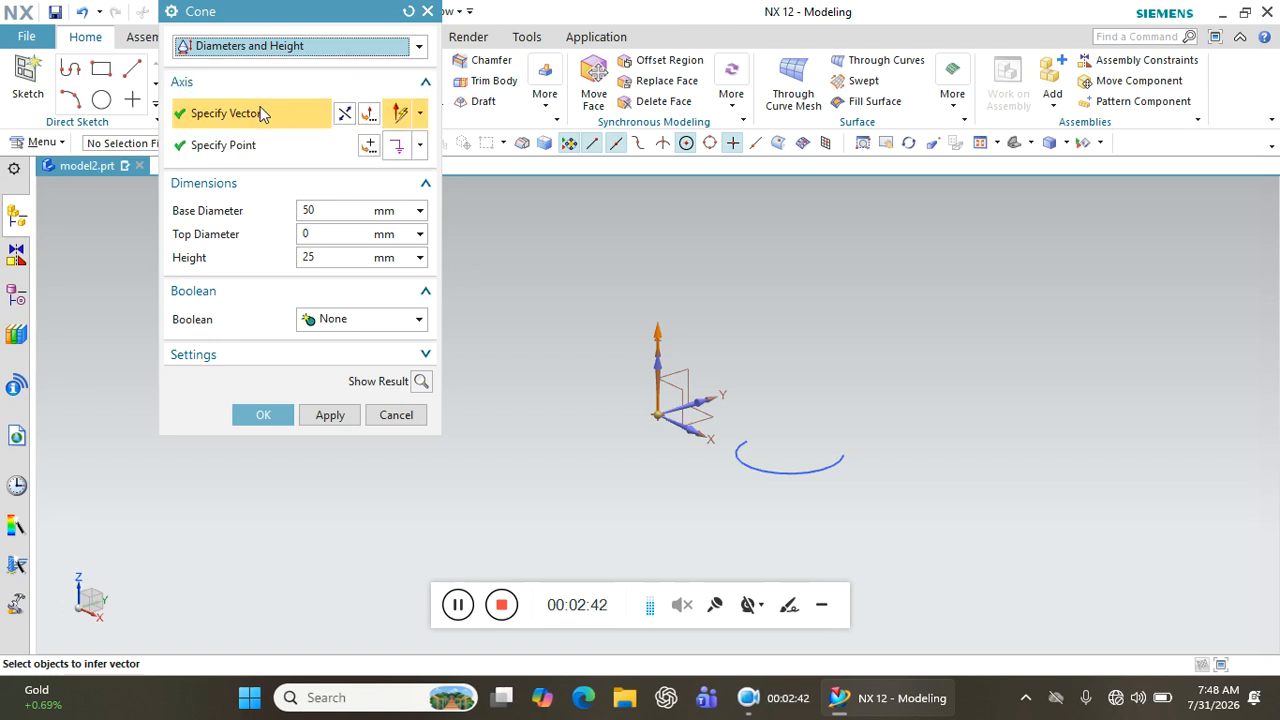
click(256, 145)
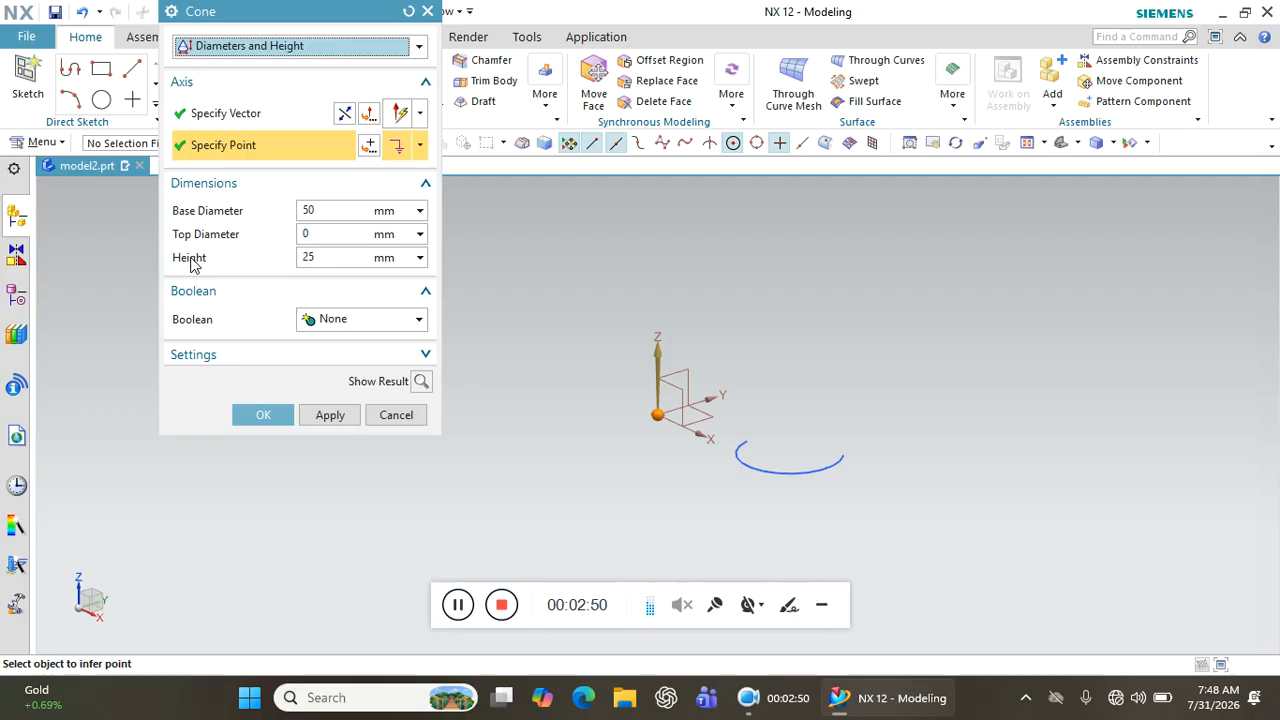
click(419, 381)
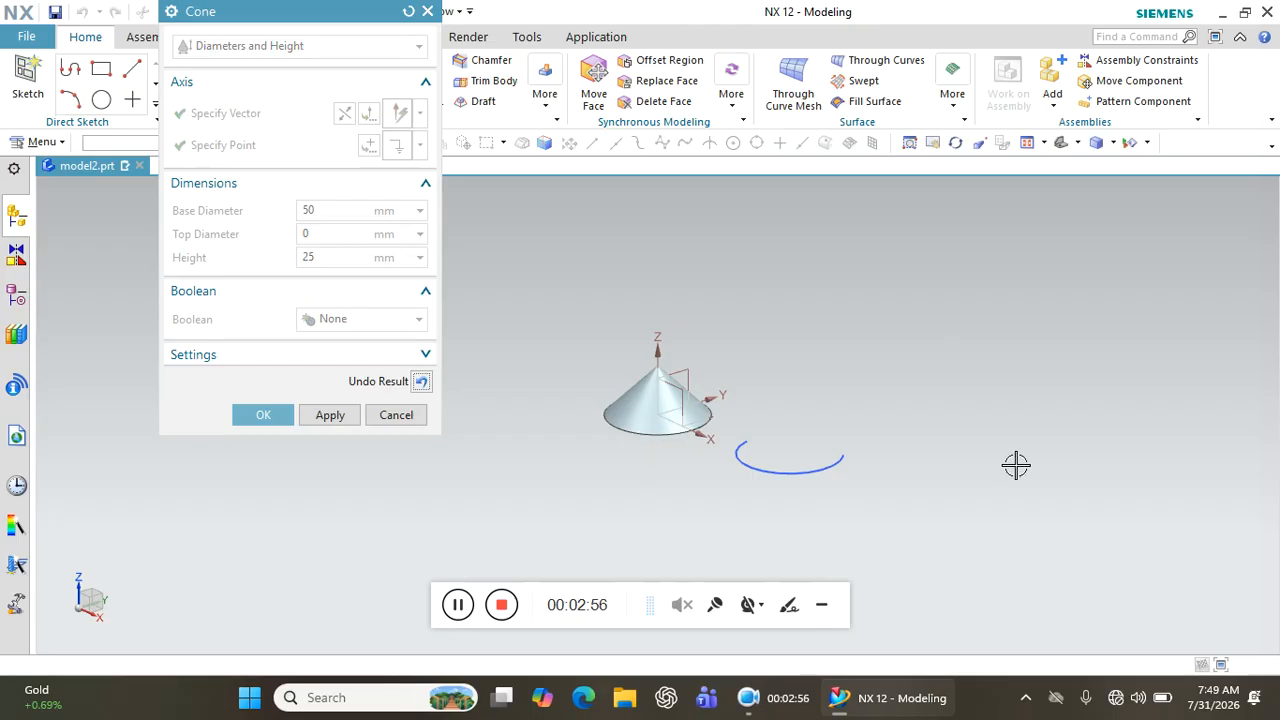
click(421, 383)
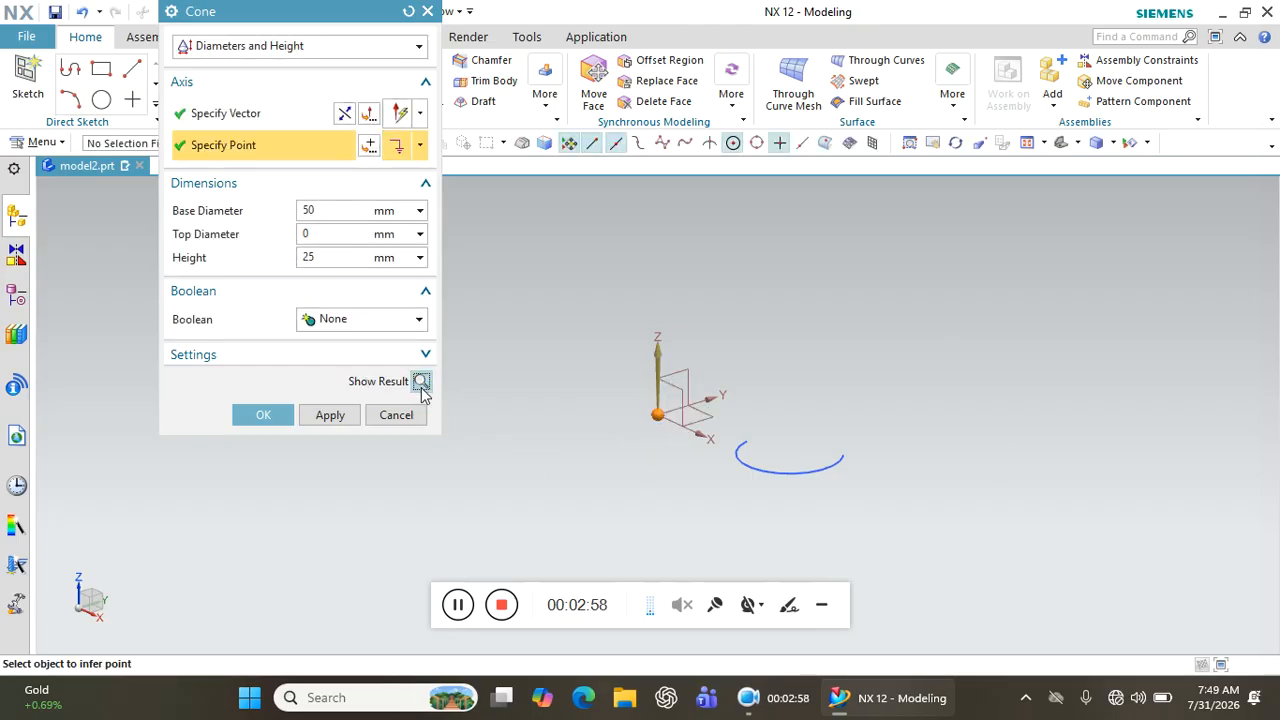
- Set the cone's height to 100 mm, preview the result and undo the preview
double_click(327, 262)
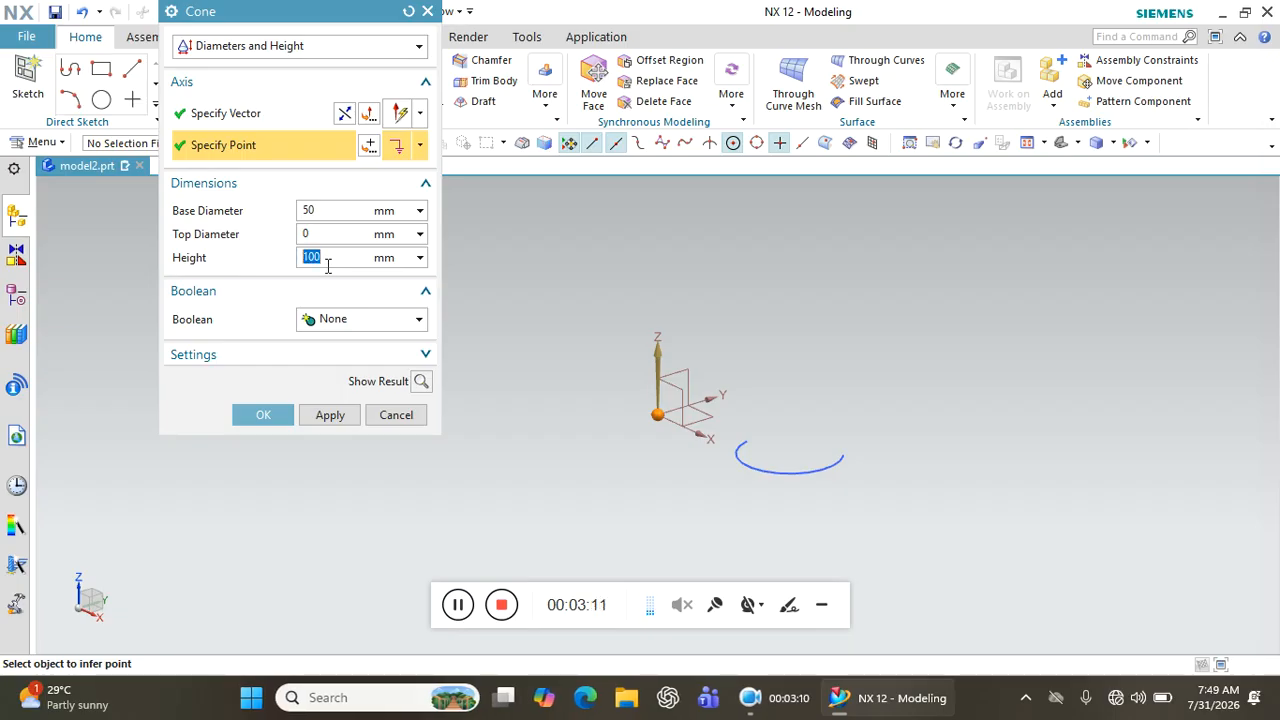
click(421, 381)
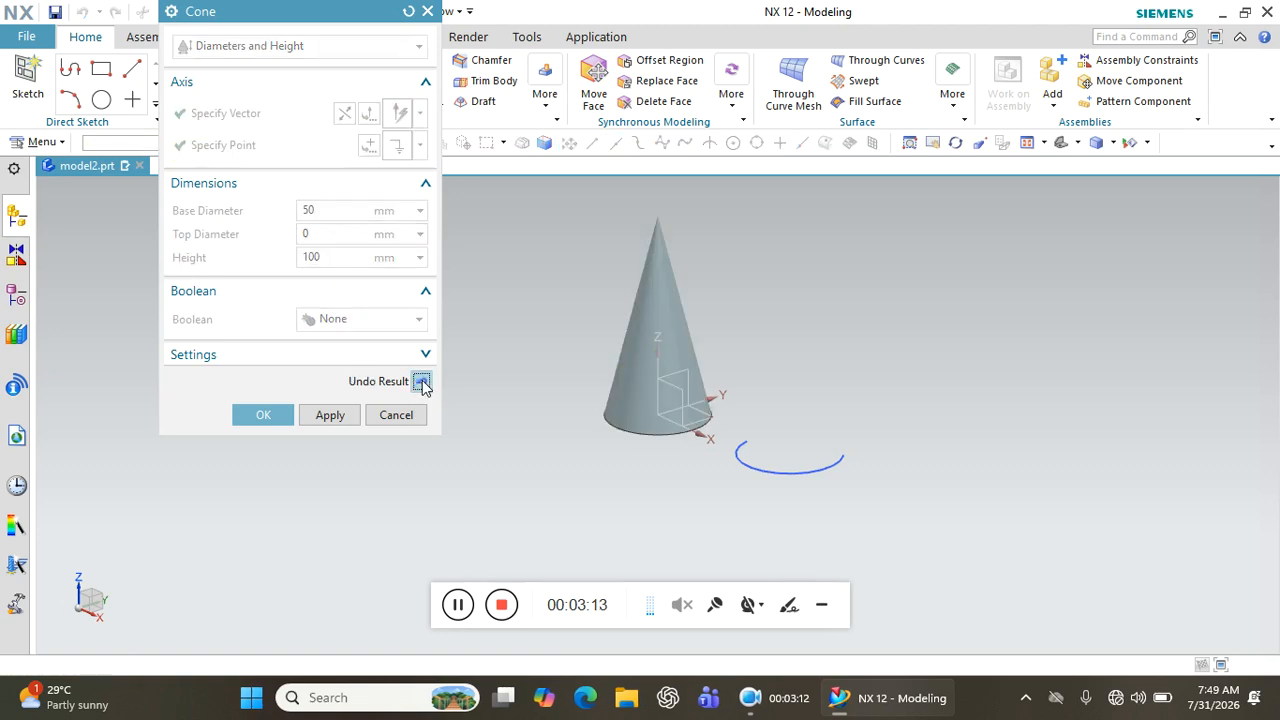
click(421, 381)
- Set the cone's top diameter to 20 mm, preview it, and create the truncated cone with no Boolean
double_click(326, 234)
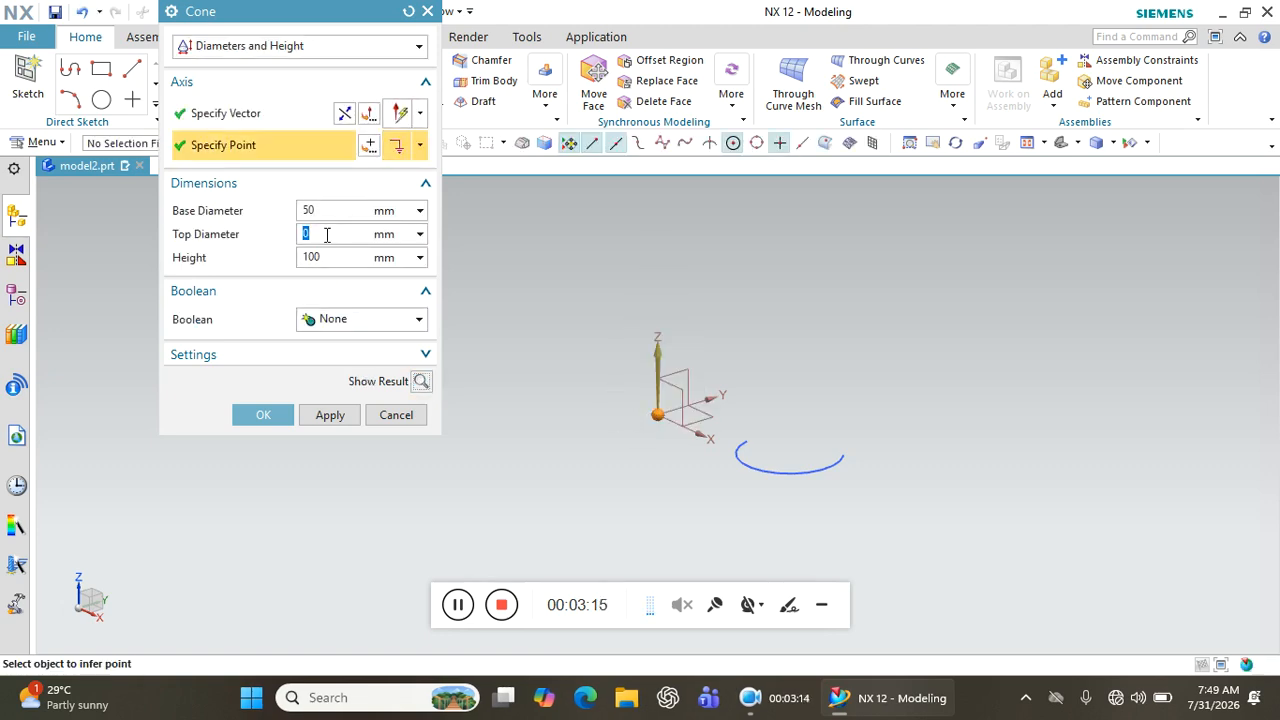
text(20)
double_click(326, 234)
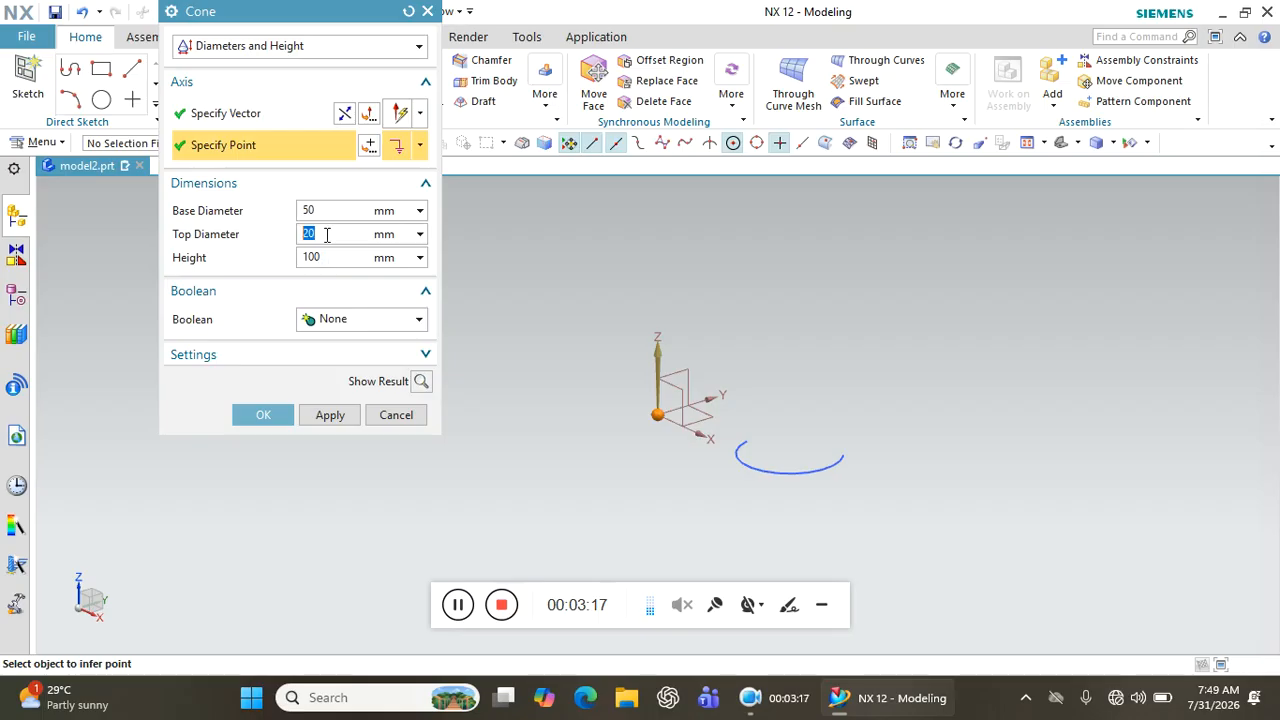
click(421, 381)
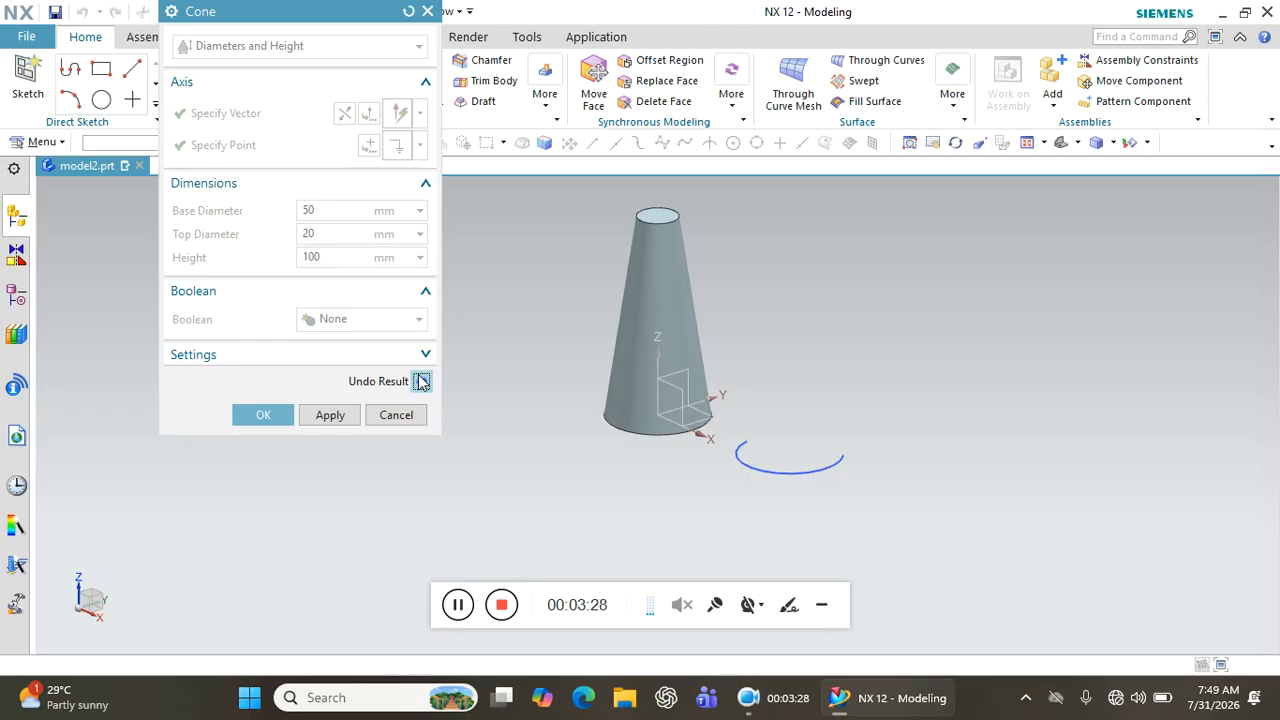
click(421, 381)
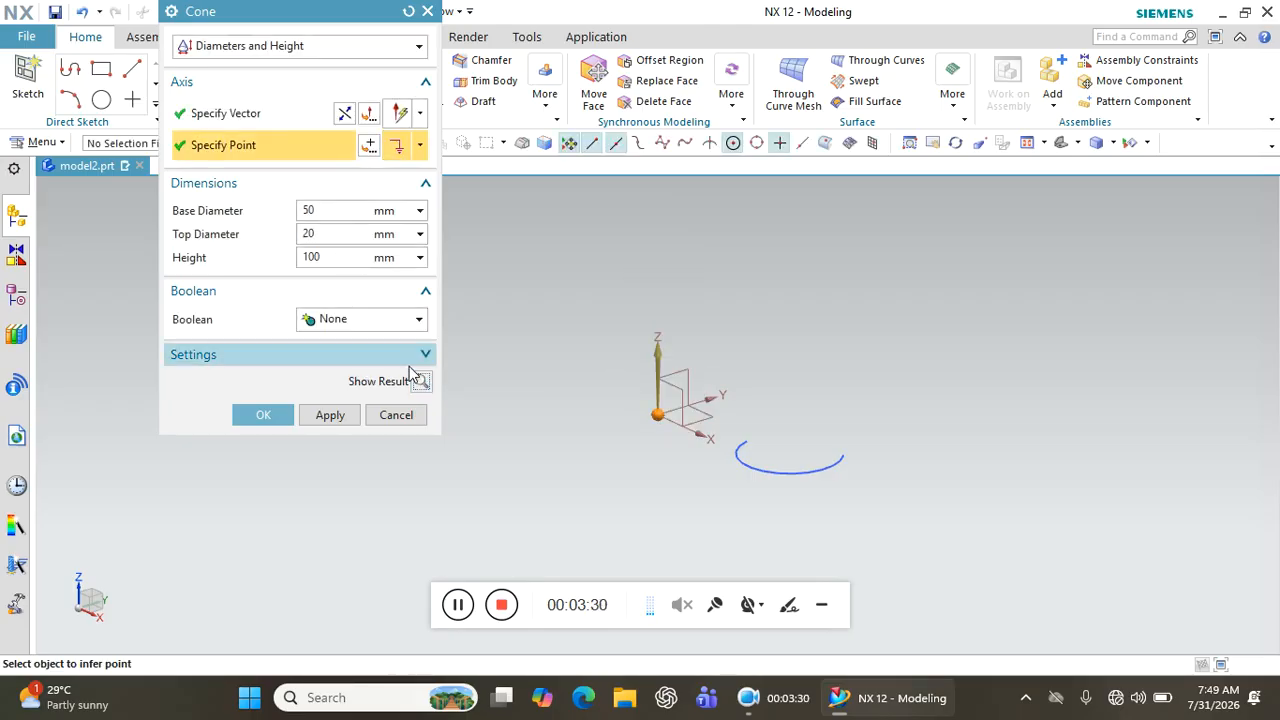
click(400, 320)
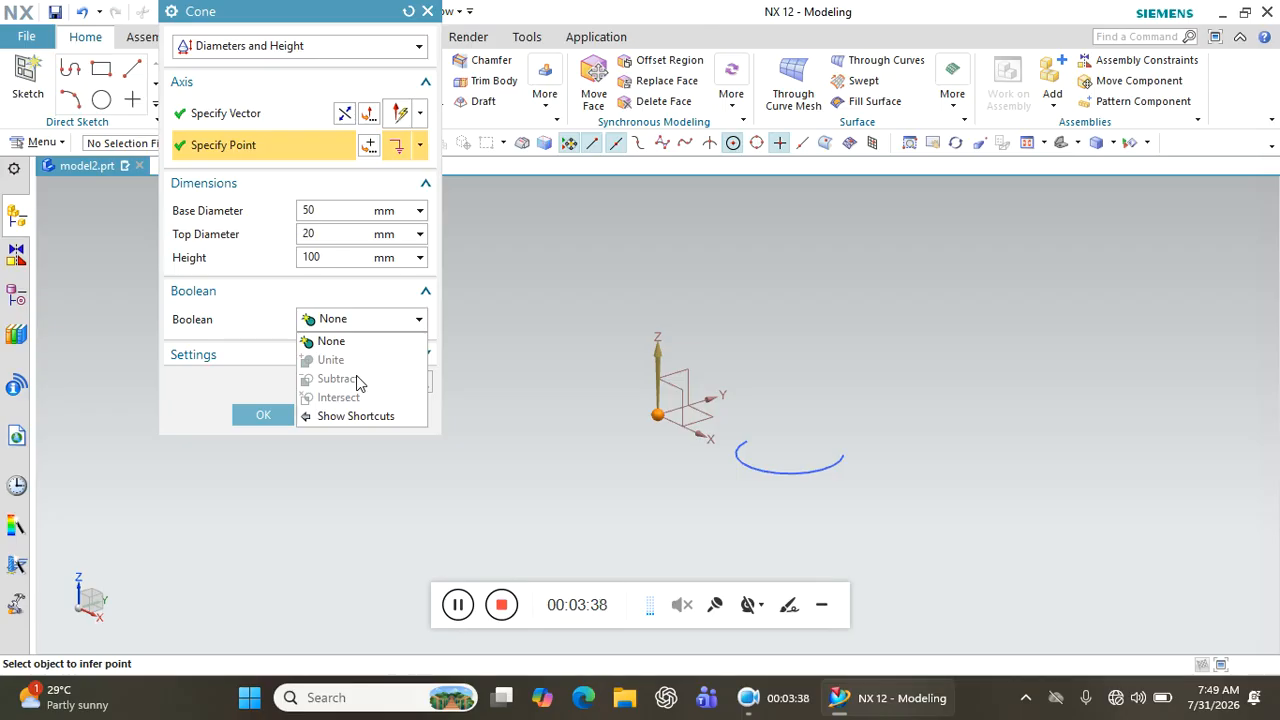
click(498, 368)
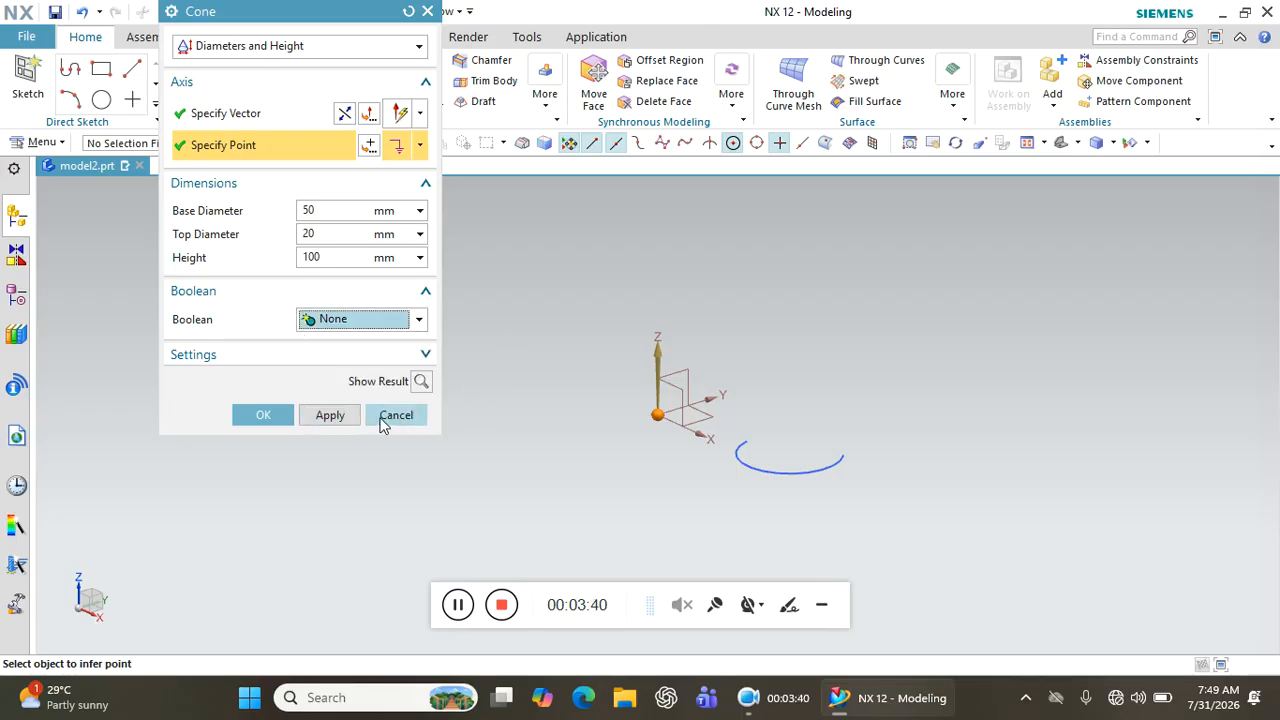
click(264, 415)
- Start a second cone at the same origin with 20 mm base diameter, 5 mm top diameter and 30 mm height
middle_drag(651, 420, 641, 403)
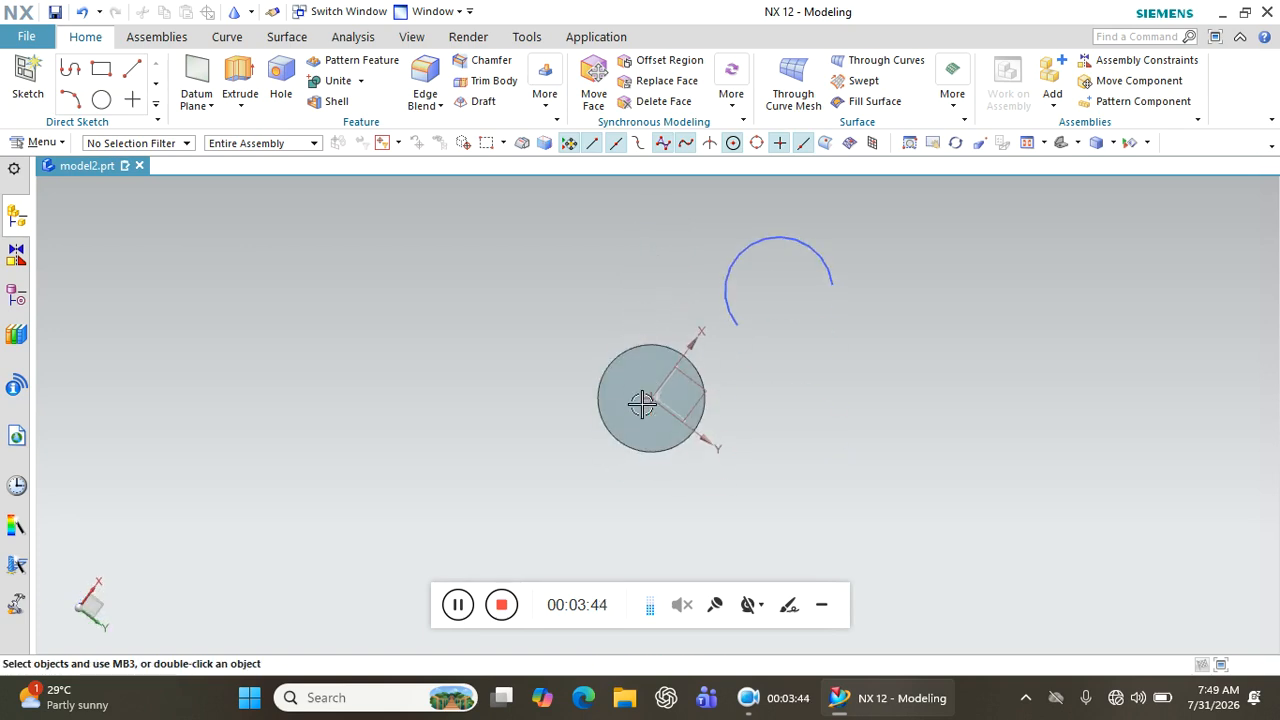
middle_drag(654, 301, 654, 363)
click(545, 93)
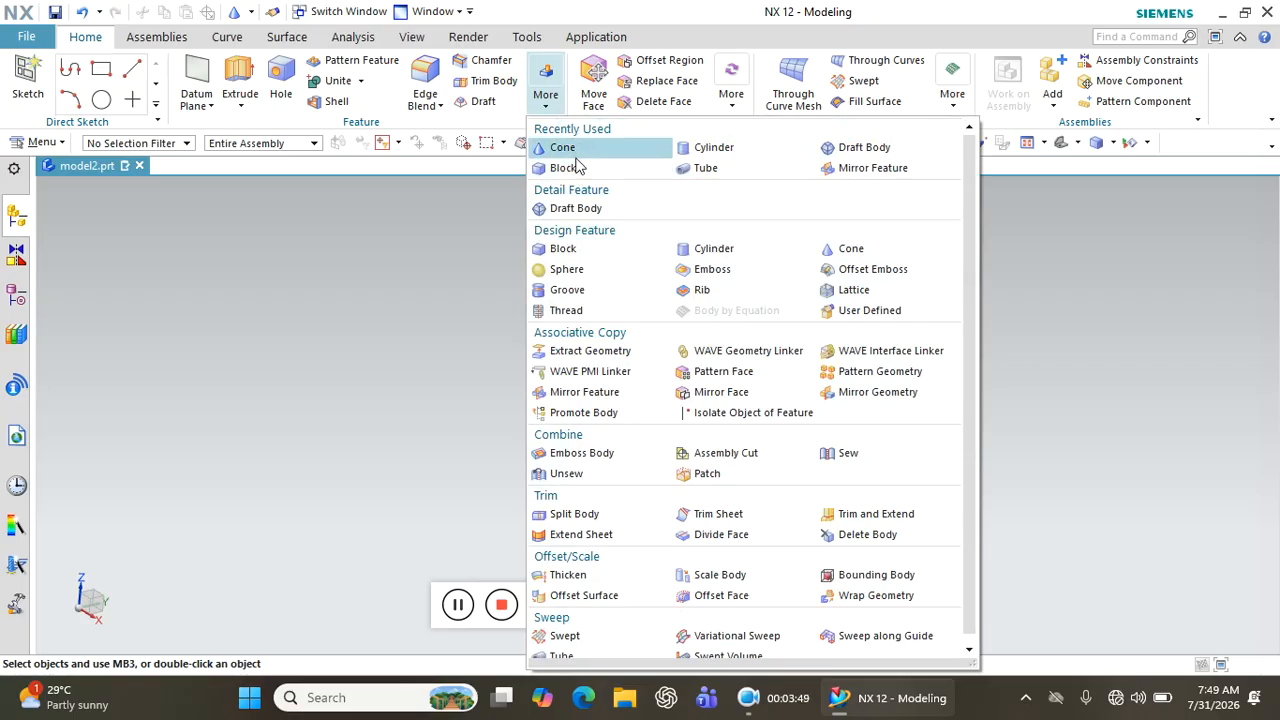
click(557, 168)
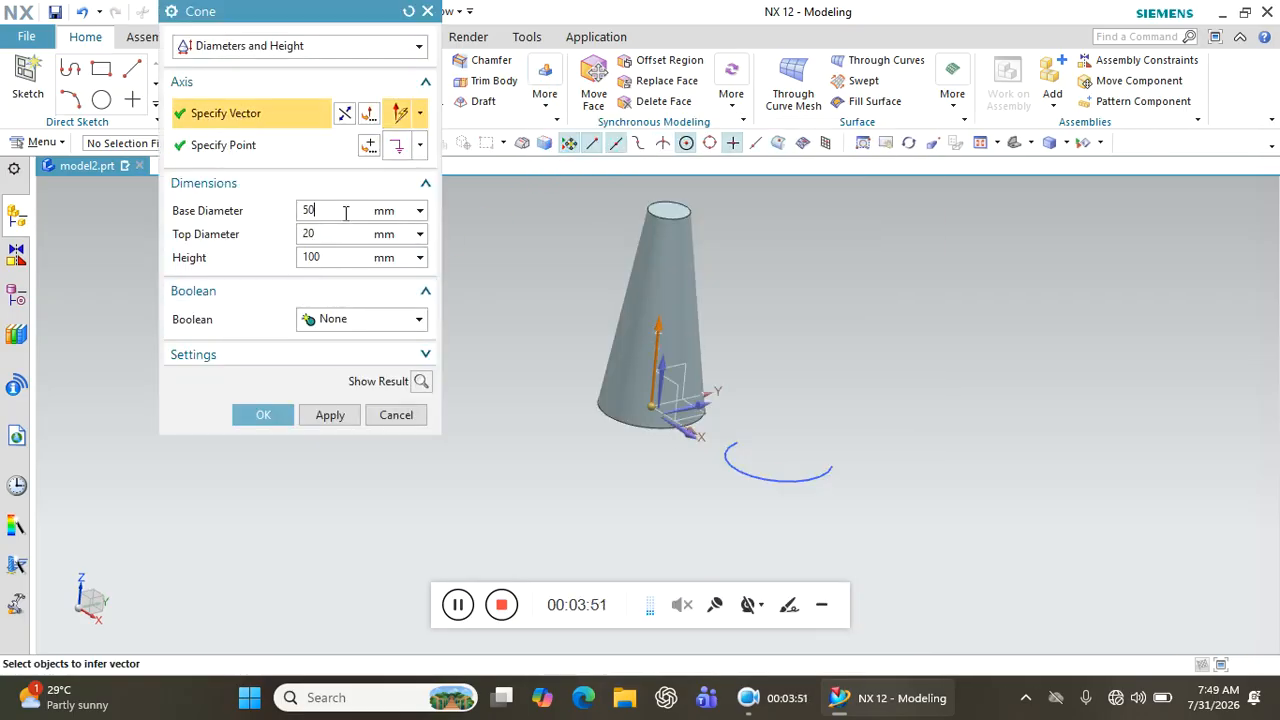
text(20)
key(Tab)
click(347, 236)
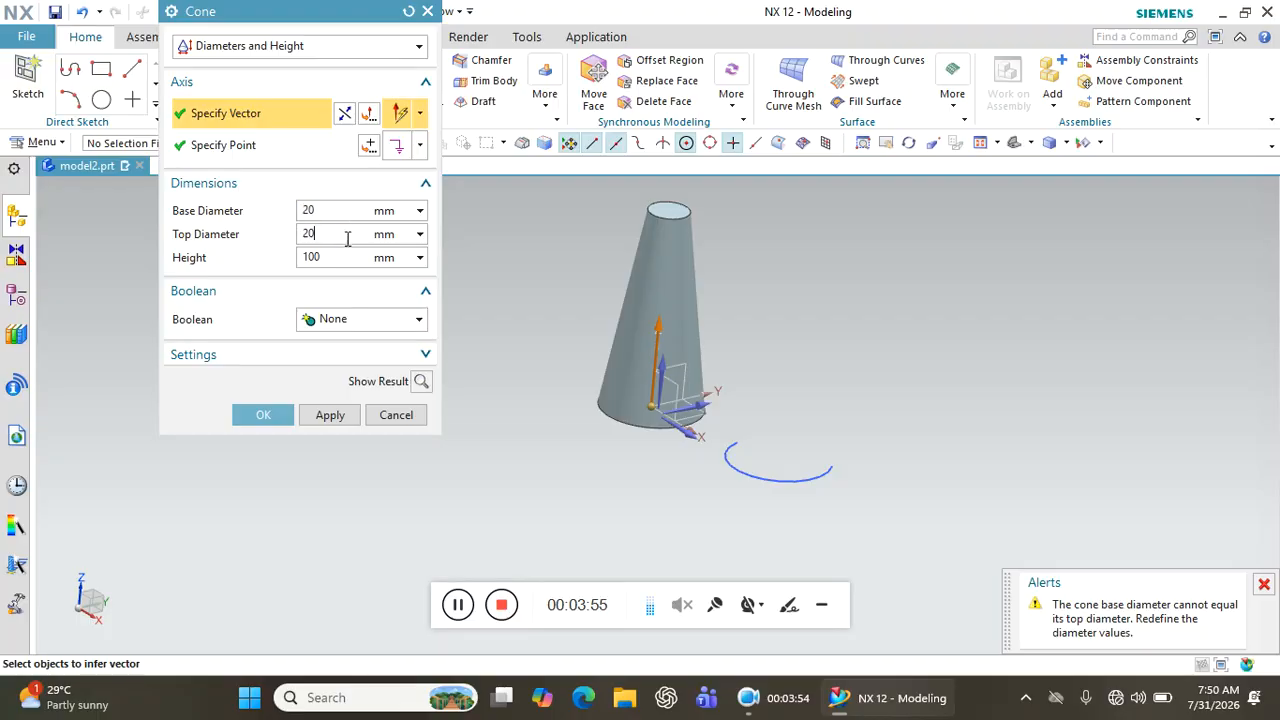
text(5)
click(348, 258)
text(30)
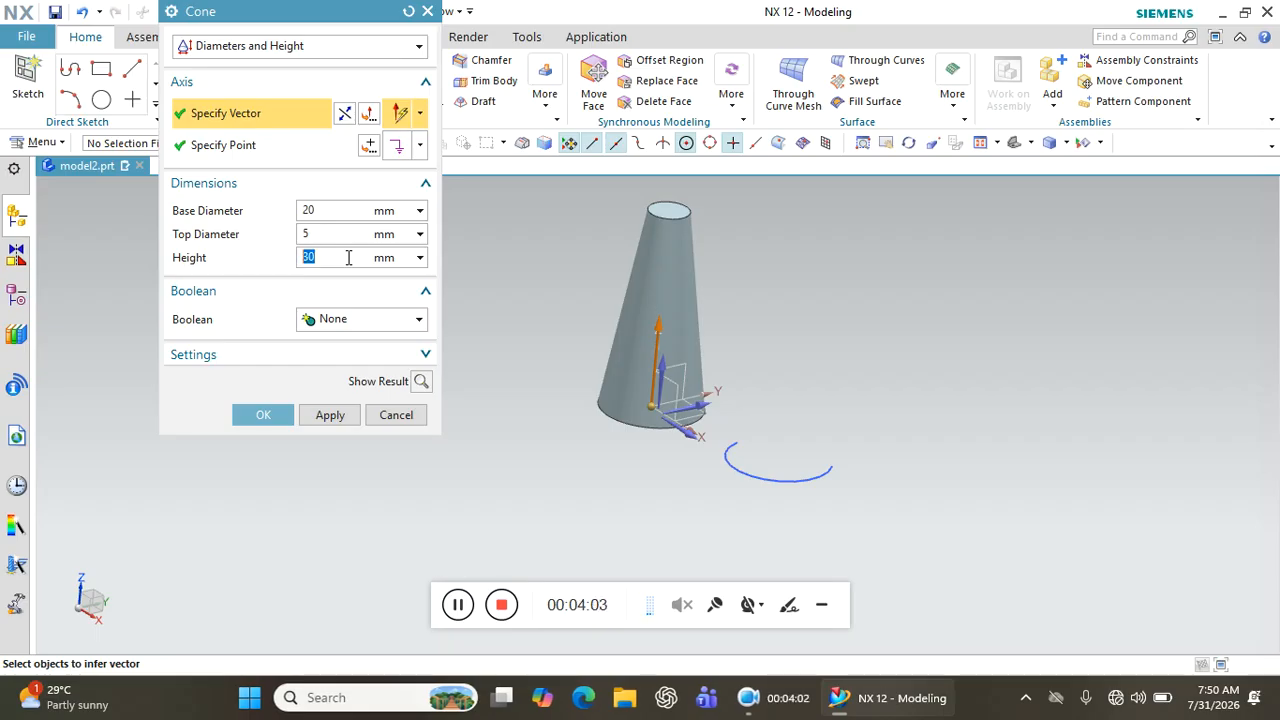
- Subtract the small cone from the existing truncated cone, previewing the cut before accepting it
click(383, 320)
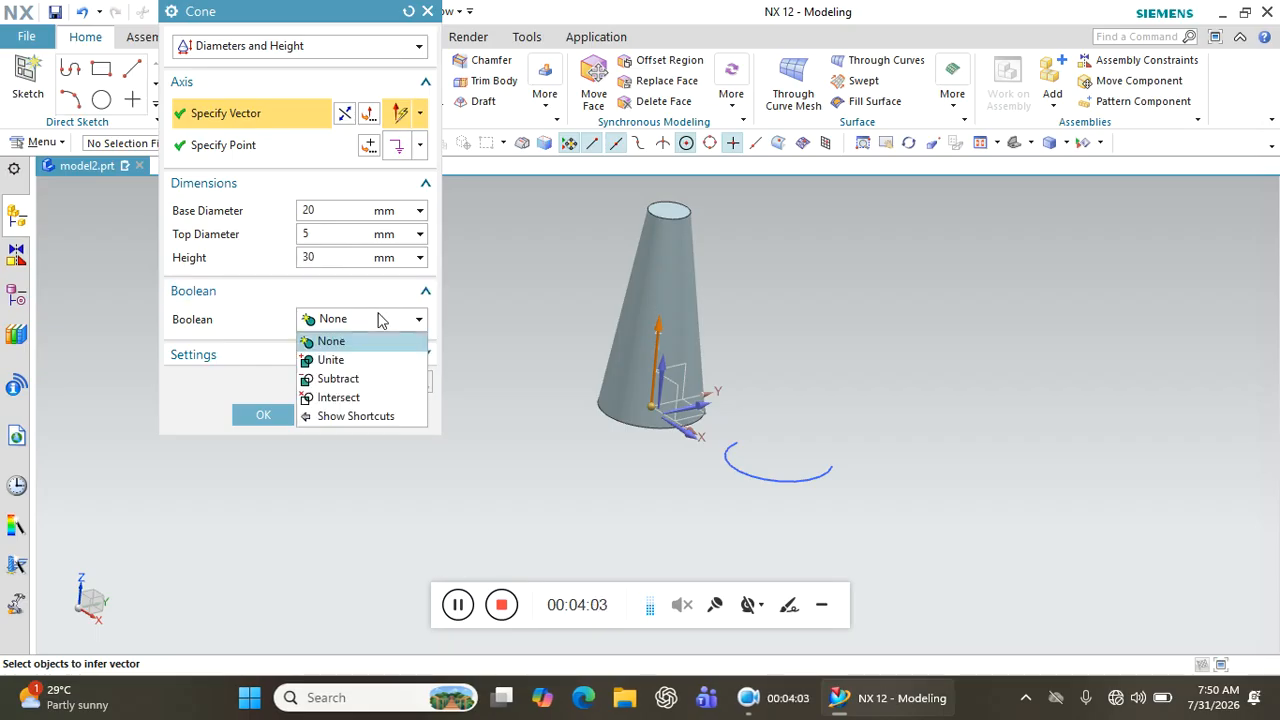
click(345, 379)
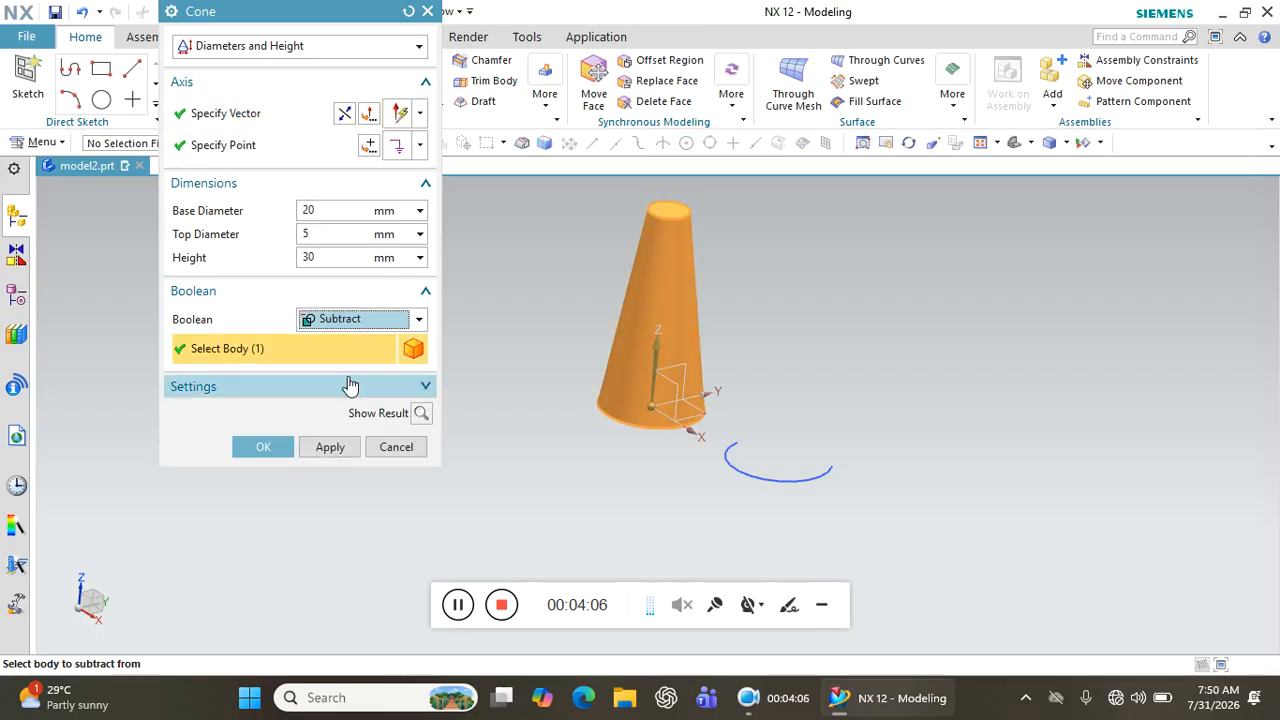
click(420, 415)
middle_drag(585, 445, 589, 346)
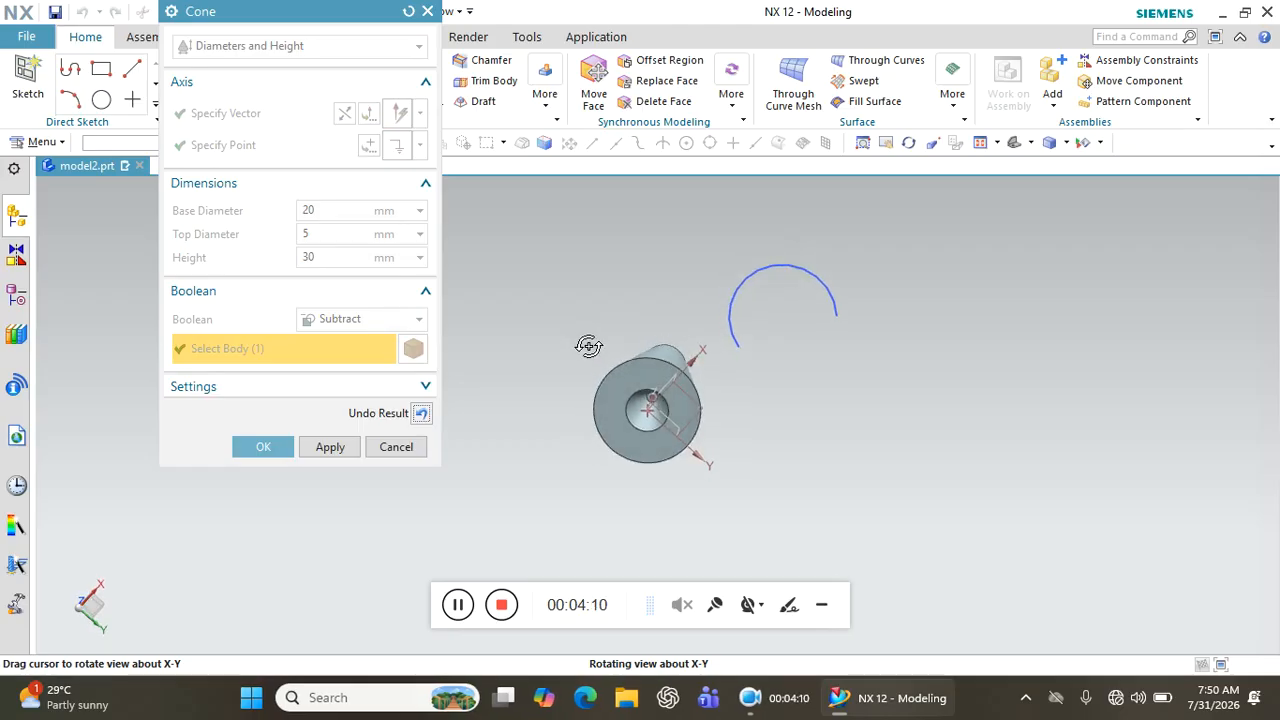
click(282, 446)
- Inspect the conical cavity in the large cone's base from several angles, and undo the subtracted cone
scroll(677, 400, up, 5)
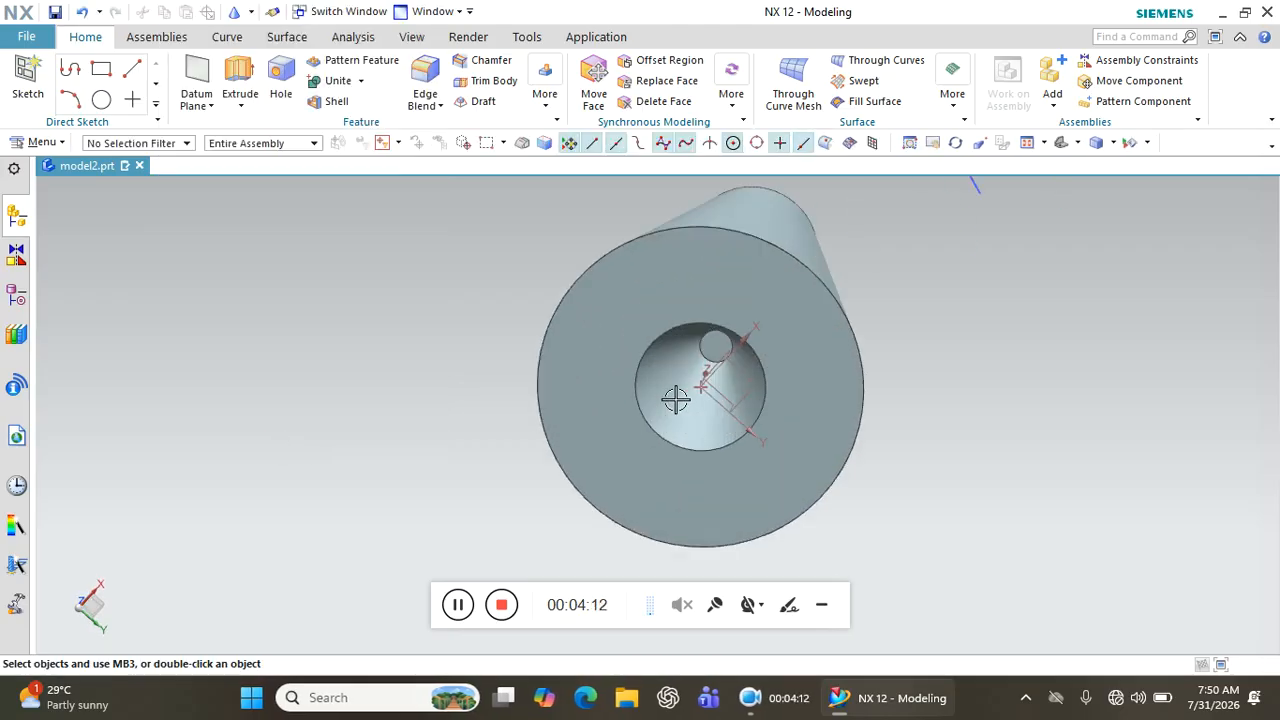
middle_drag(677, 394, 651, 397)
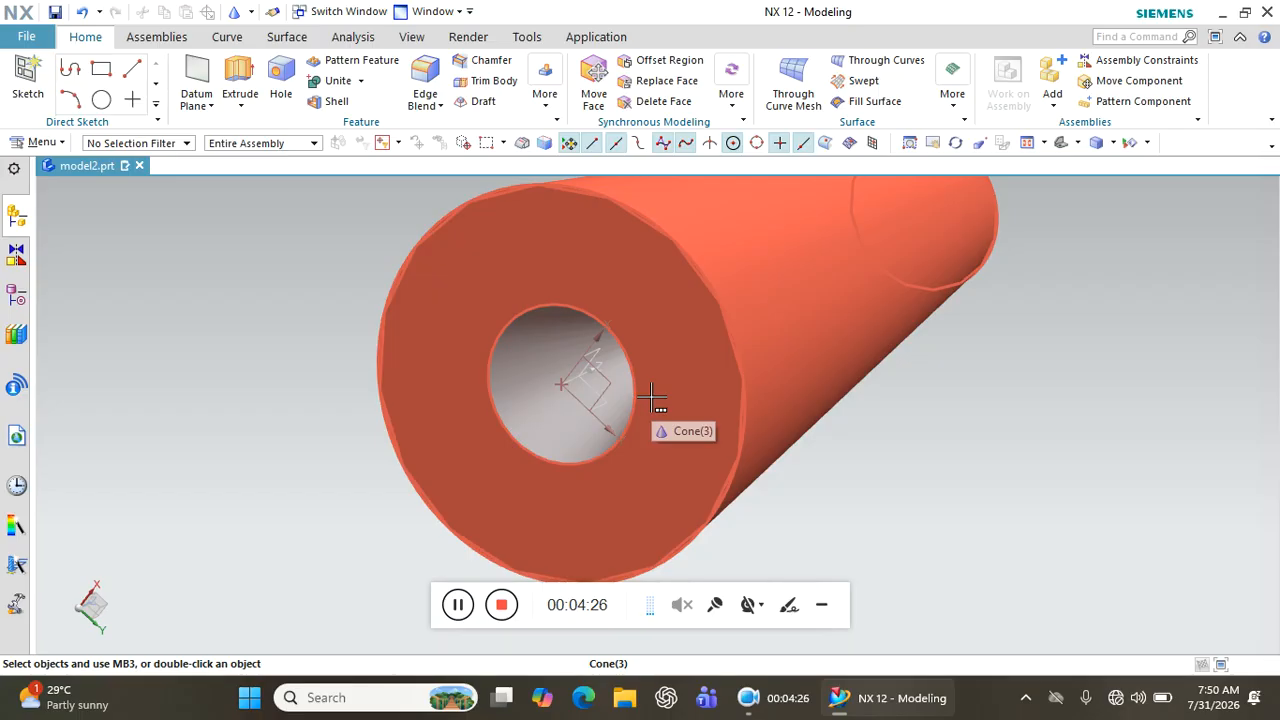
scroll(515, 394, down, 4)
scroll(550, 370, up, 3)
middle_drag(641, 350, 600, 357)
scroll(537, 306, down, 4)
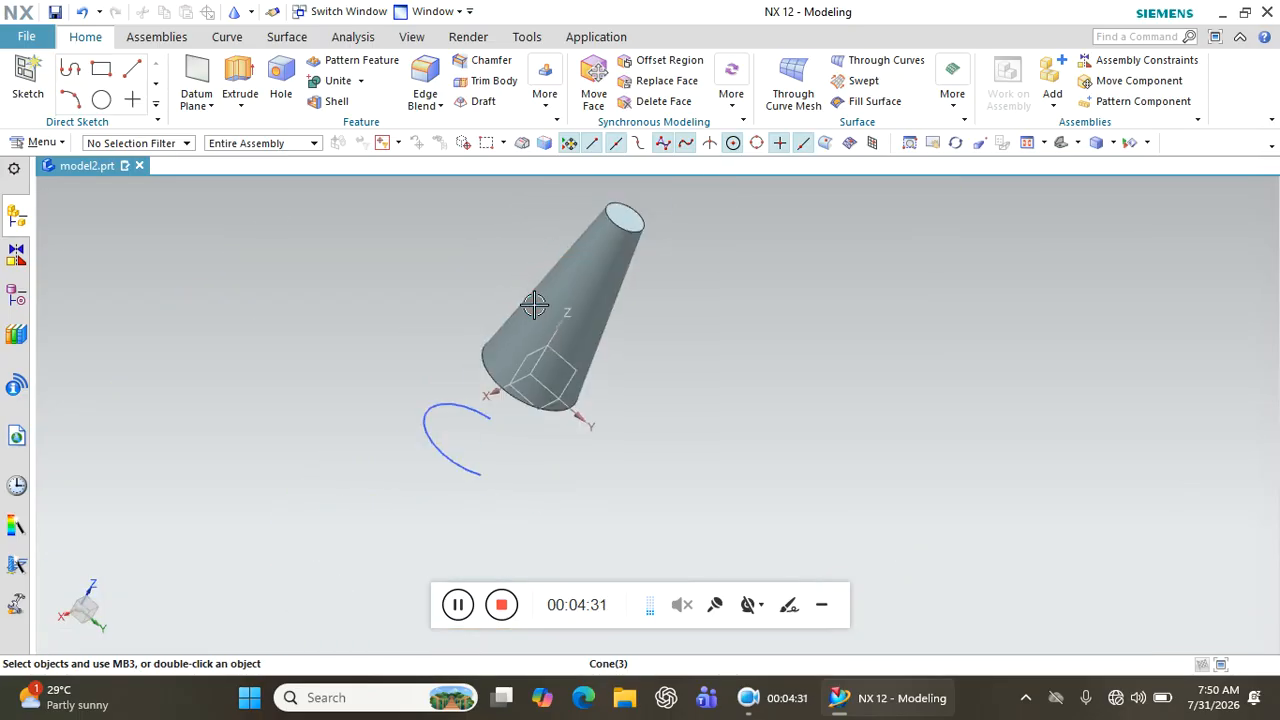
click(86, 14)
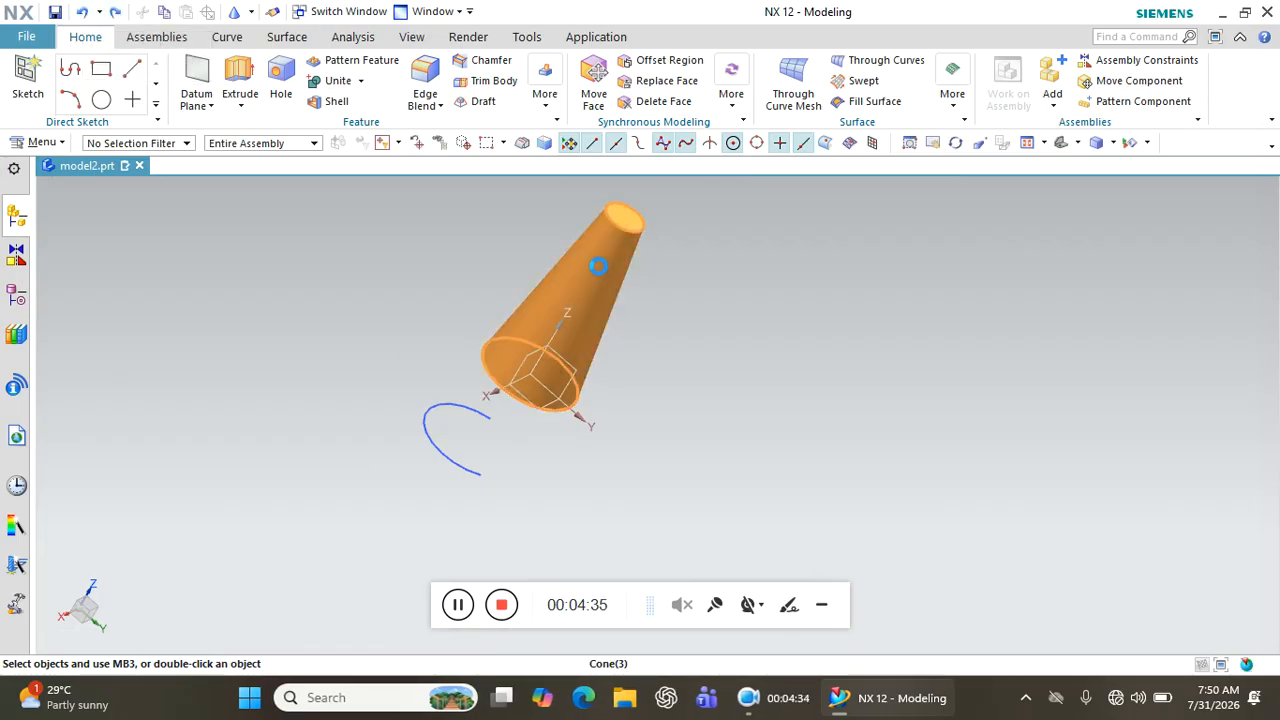
- Edit the remaining cone to use Diameters and Half Angle with a 10° half angle, preview the result and undo the preview
click(320, 47)
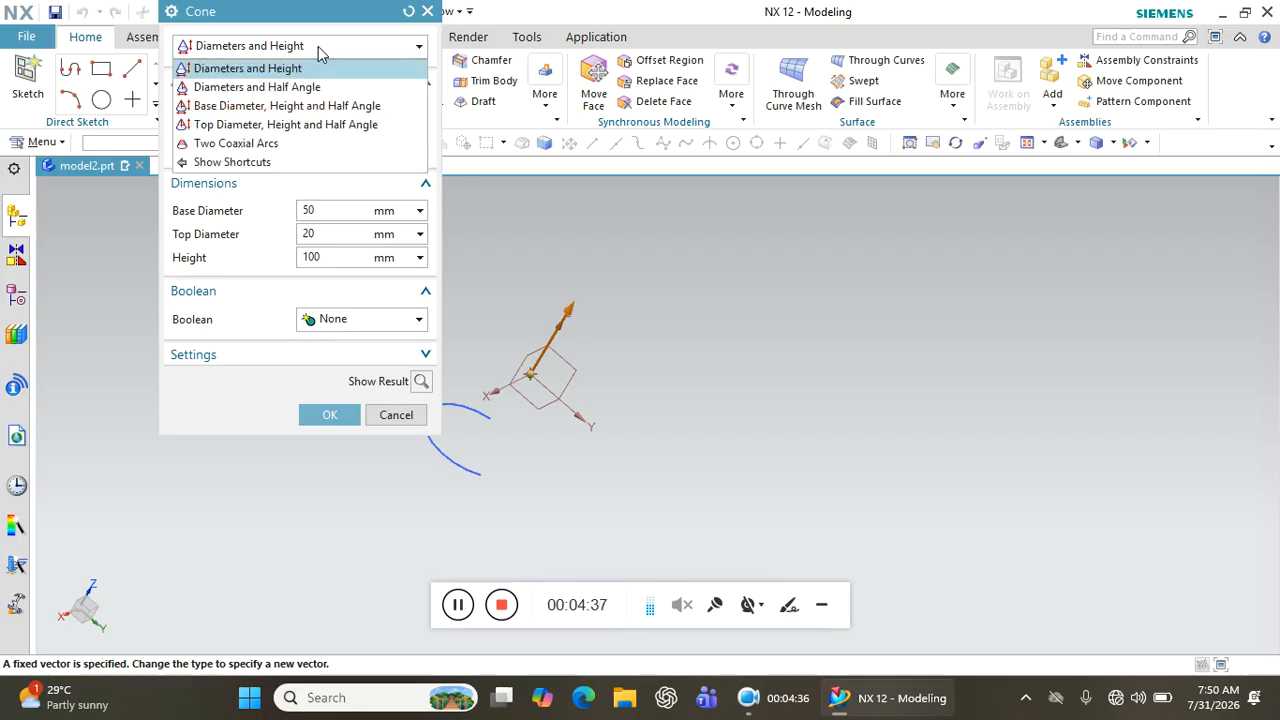
click(296, 89)
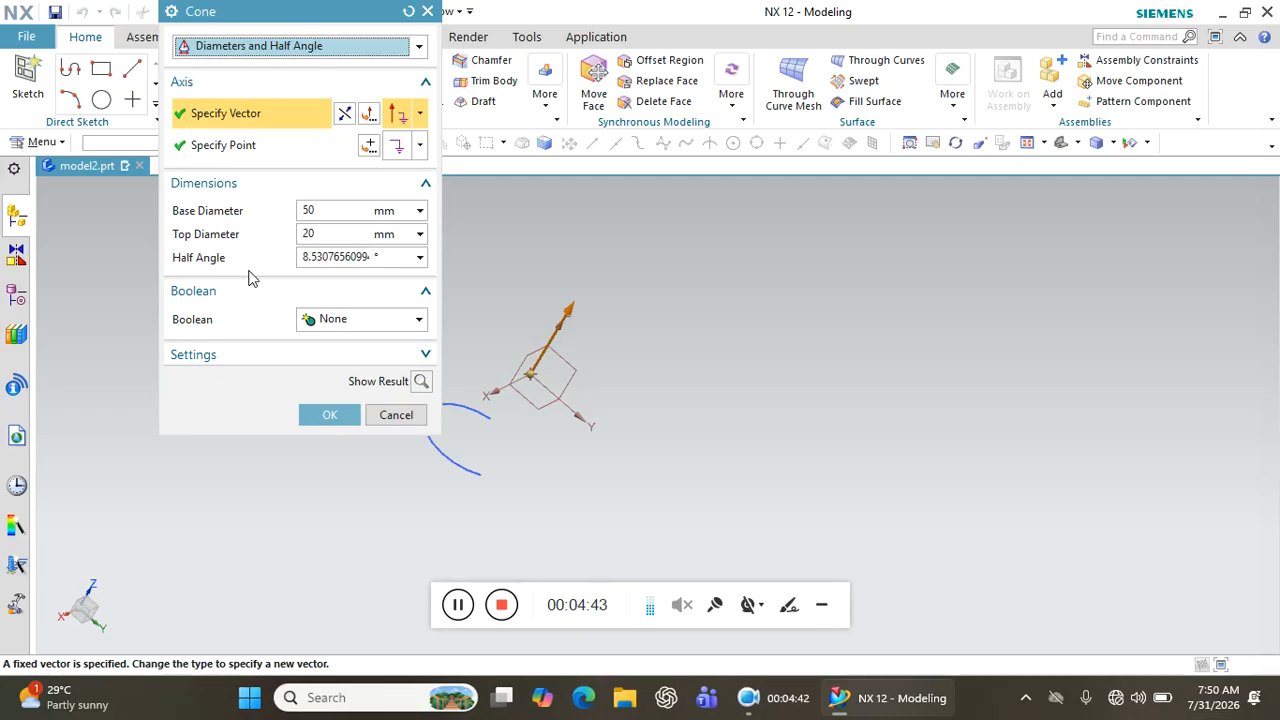
click(326, 263)
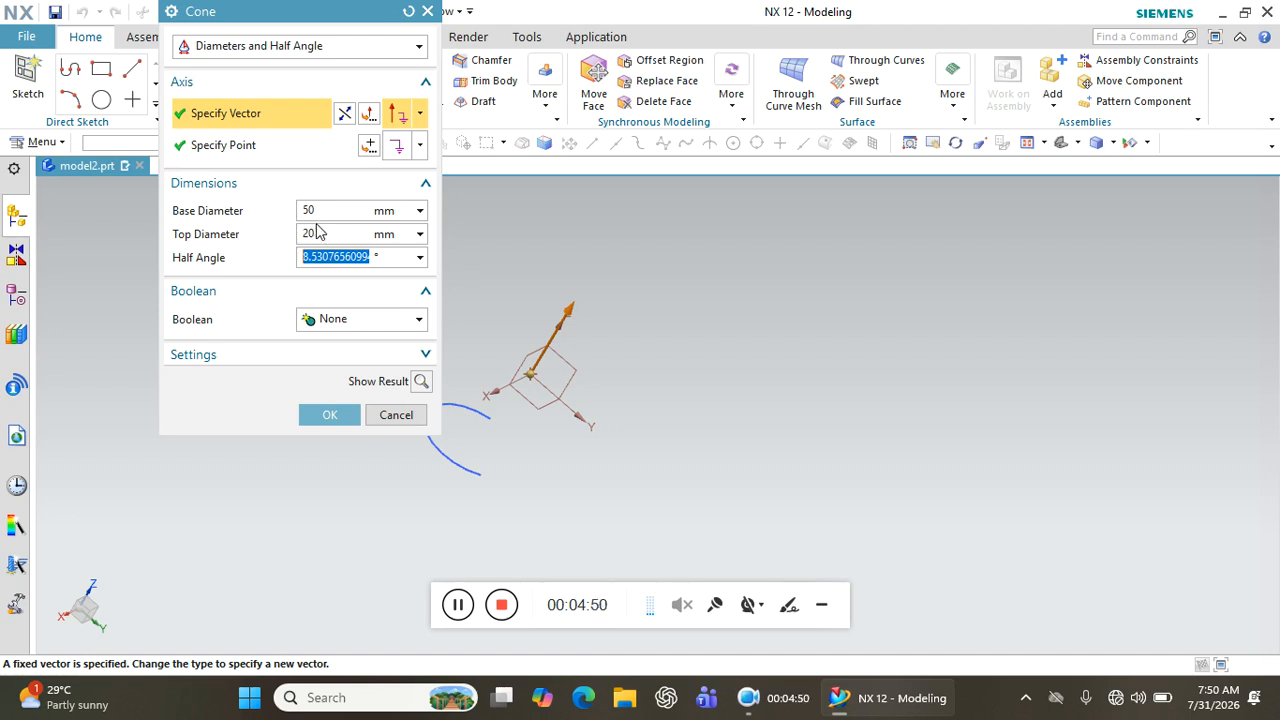
click(324, 212)
click(310, 235)
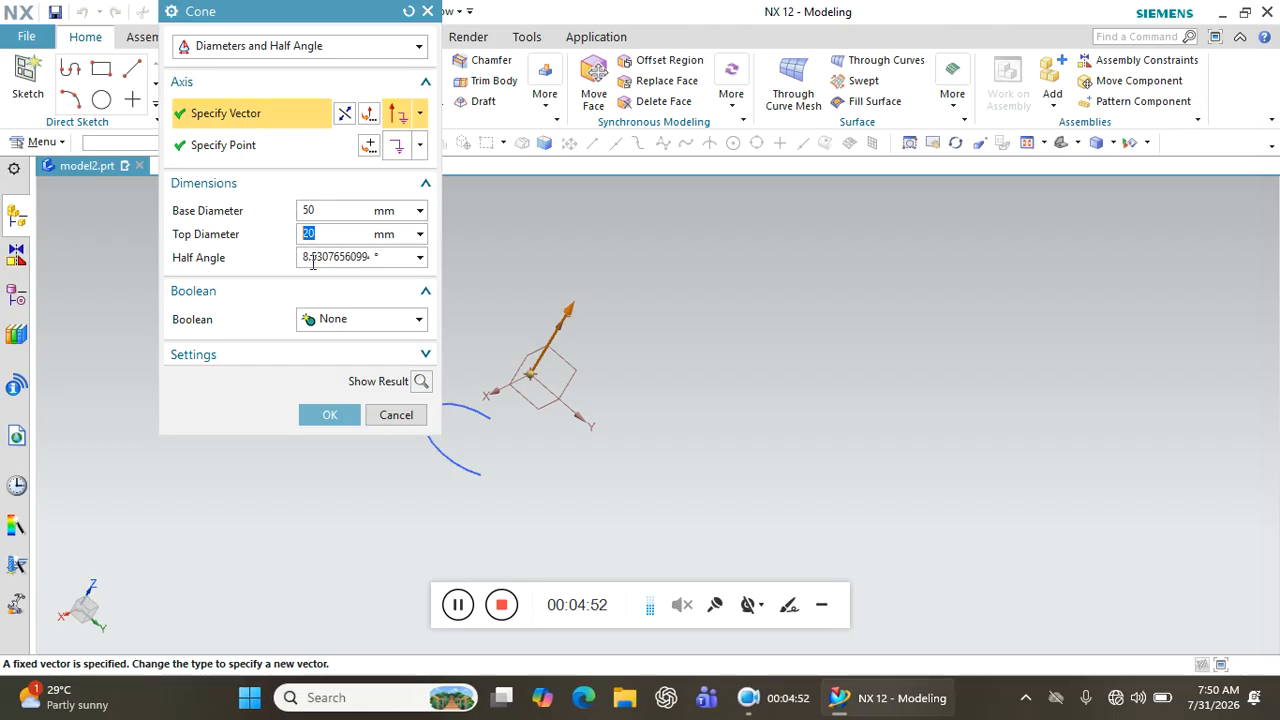
click(314, 260)
text(1)
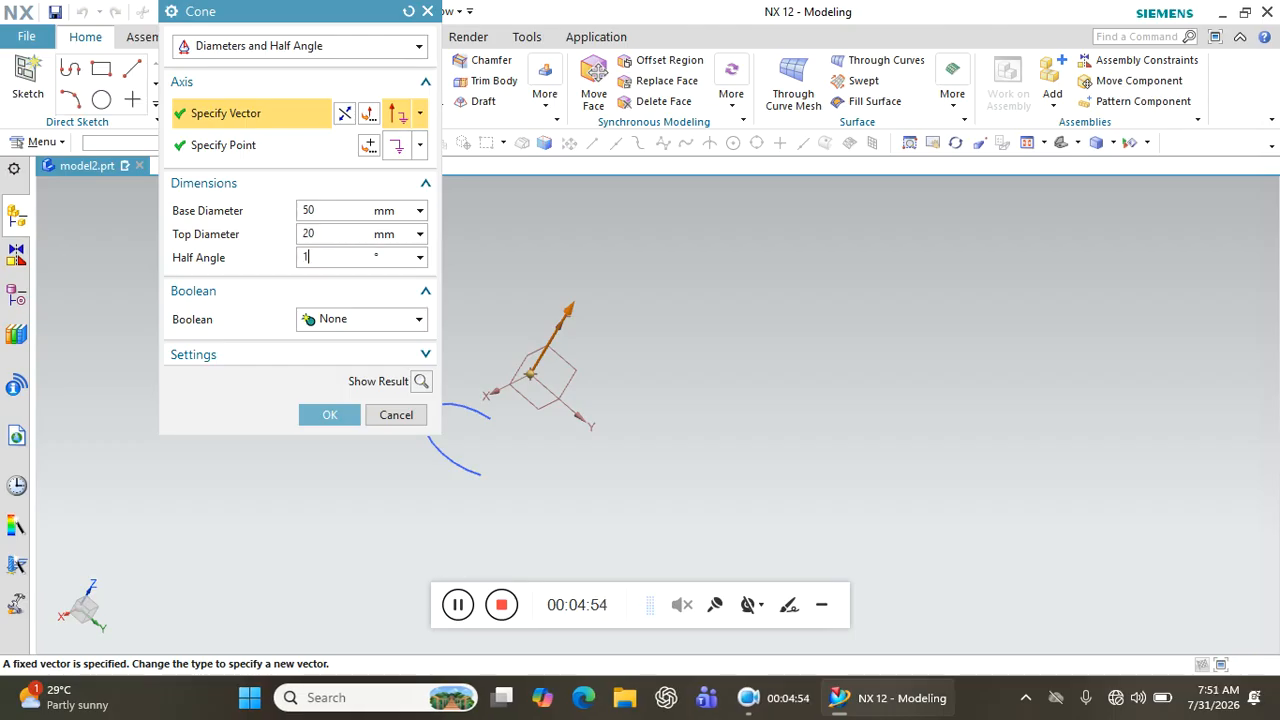
text(0)
click(421, 381)
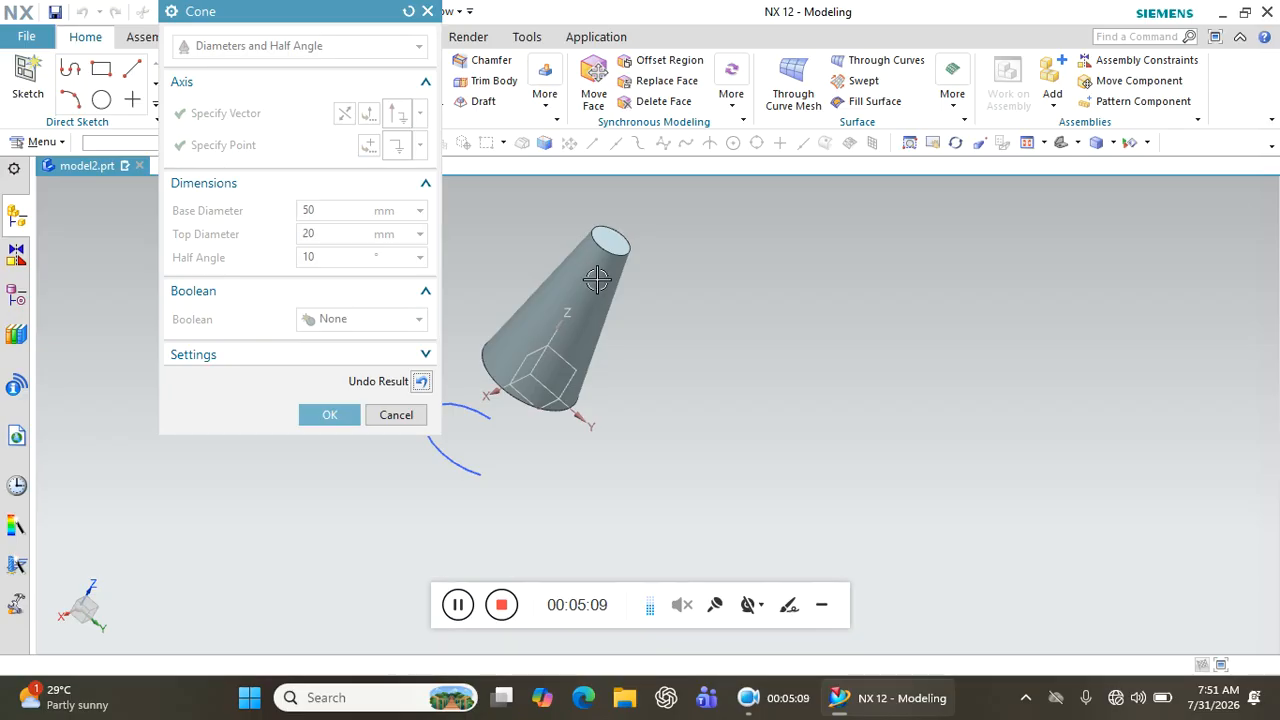
click(421, 381)
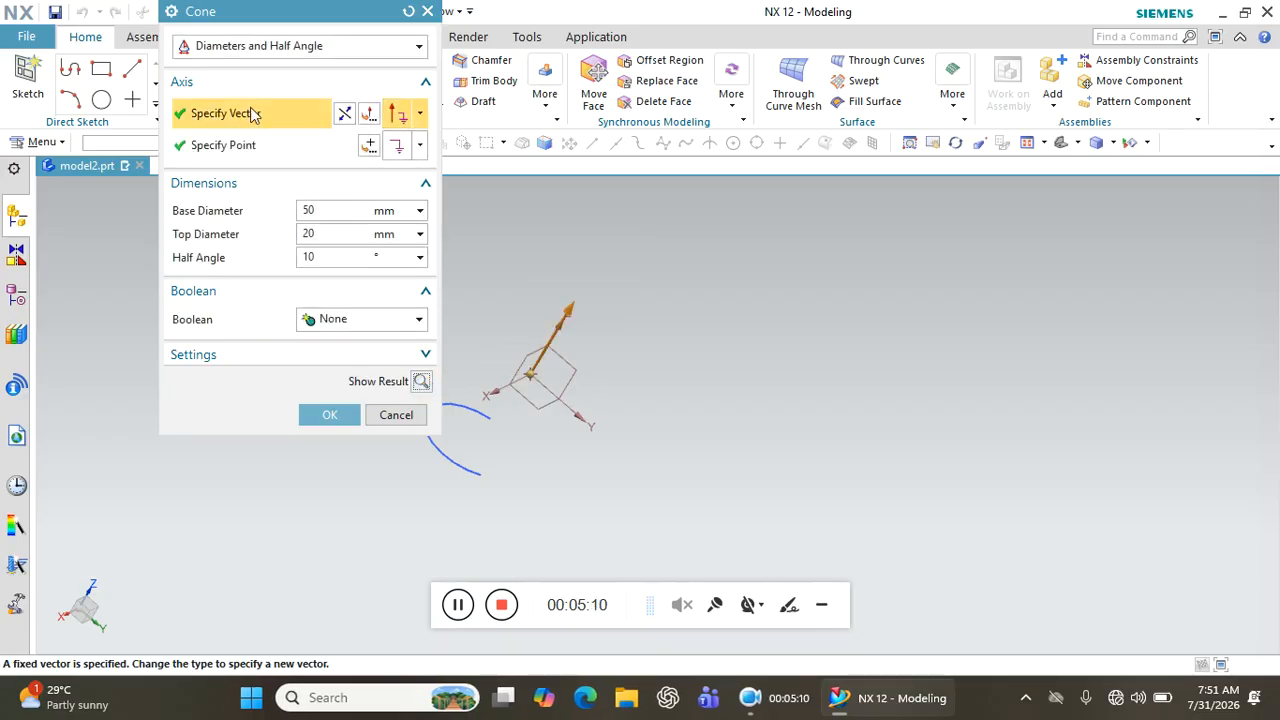
- Switch the edited cone's definition to Base Diameter, Height and Half Angle and set its height to 100 mm
click(295, 47)
click(278, 109)
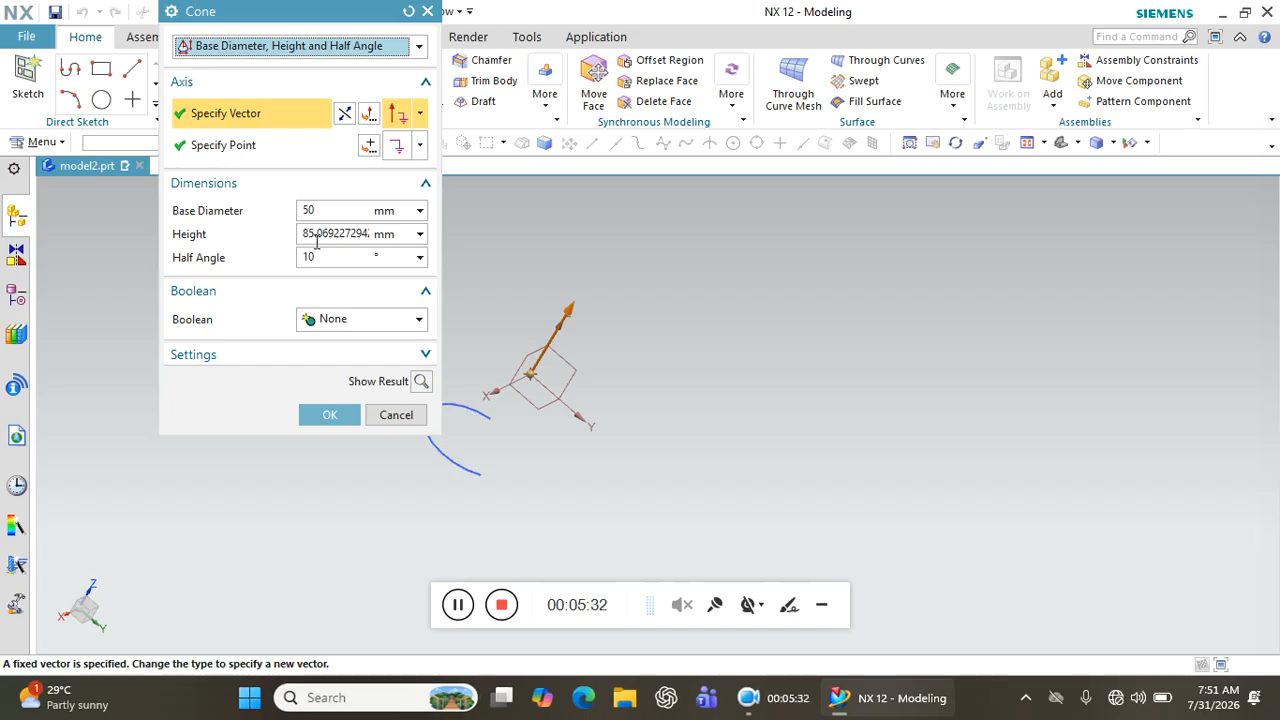
click(320, 48)
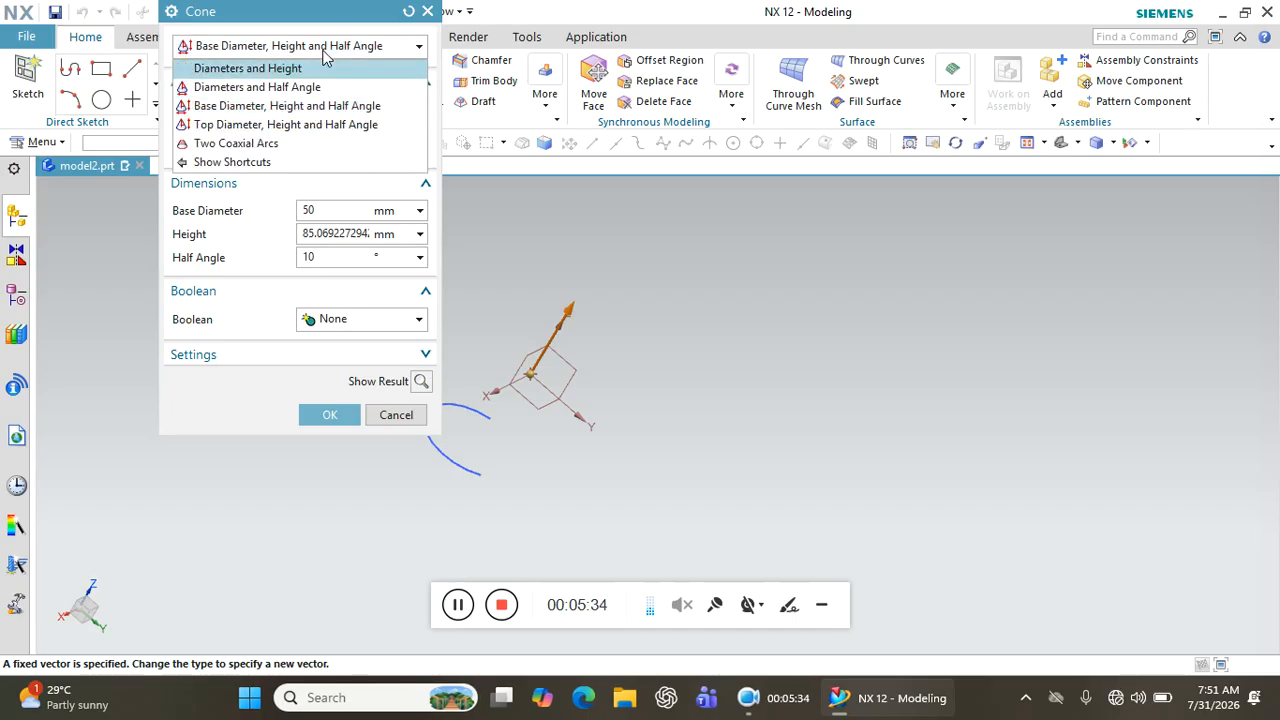
click(279, 106)
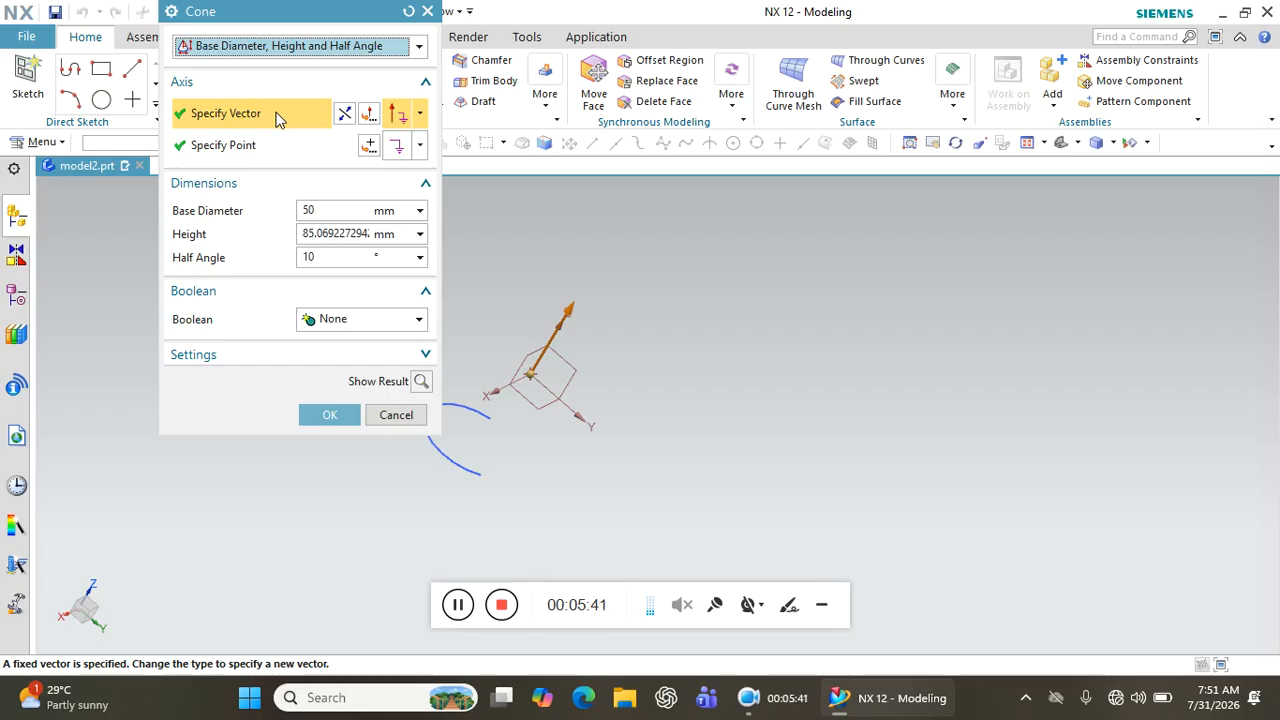
double_click(323, 210)
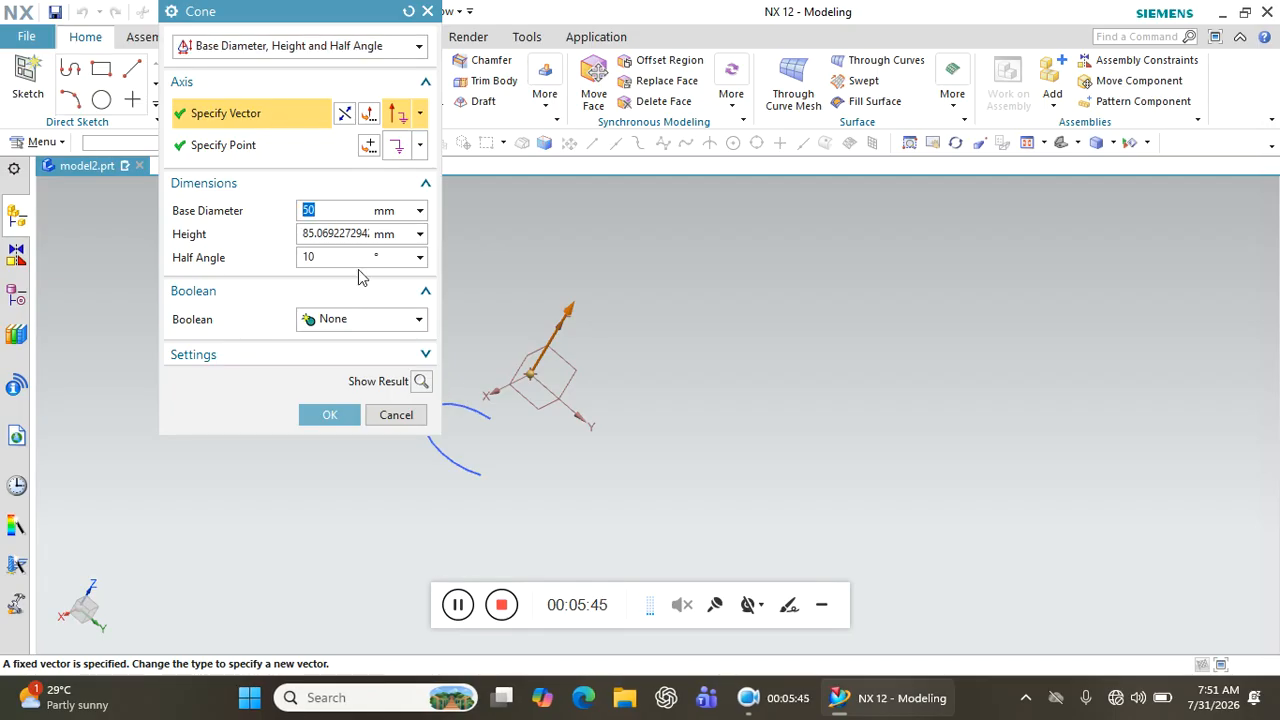
double_click(352, 233)
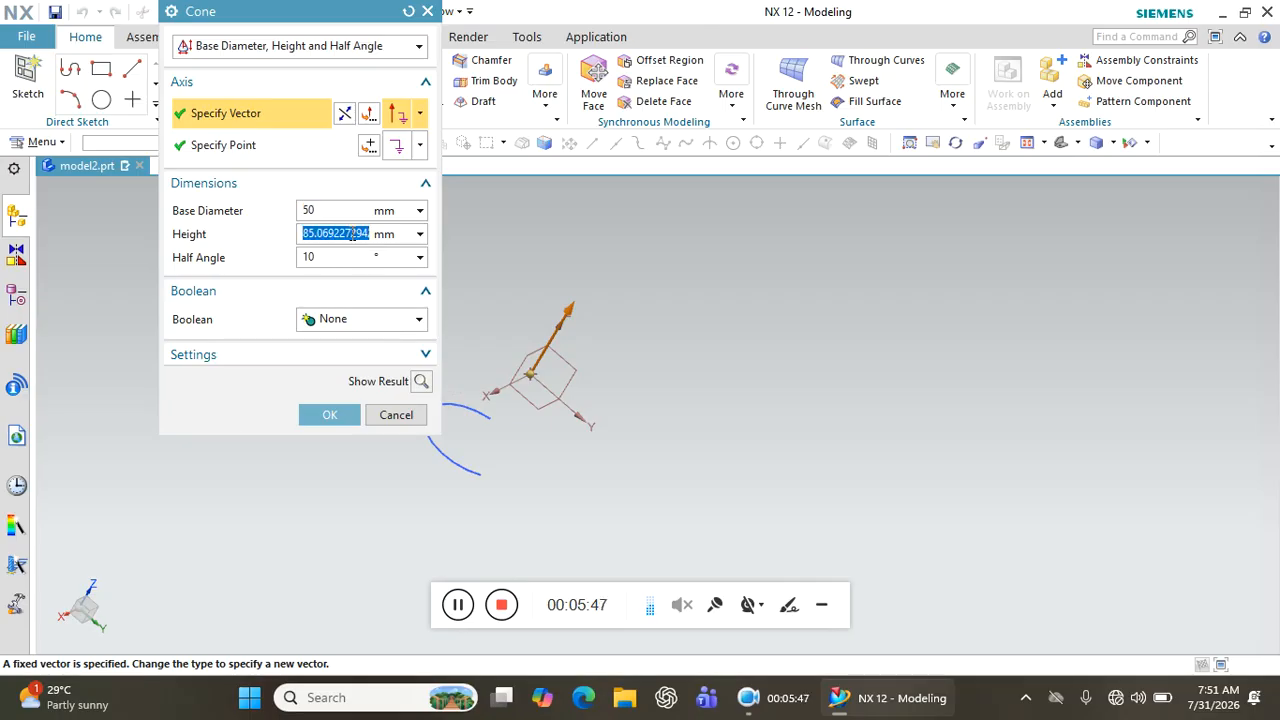
text(100)
double_click(352, 233)
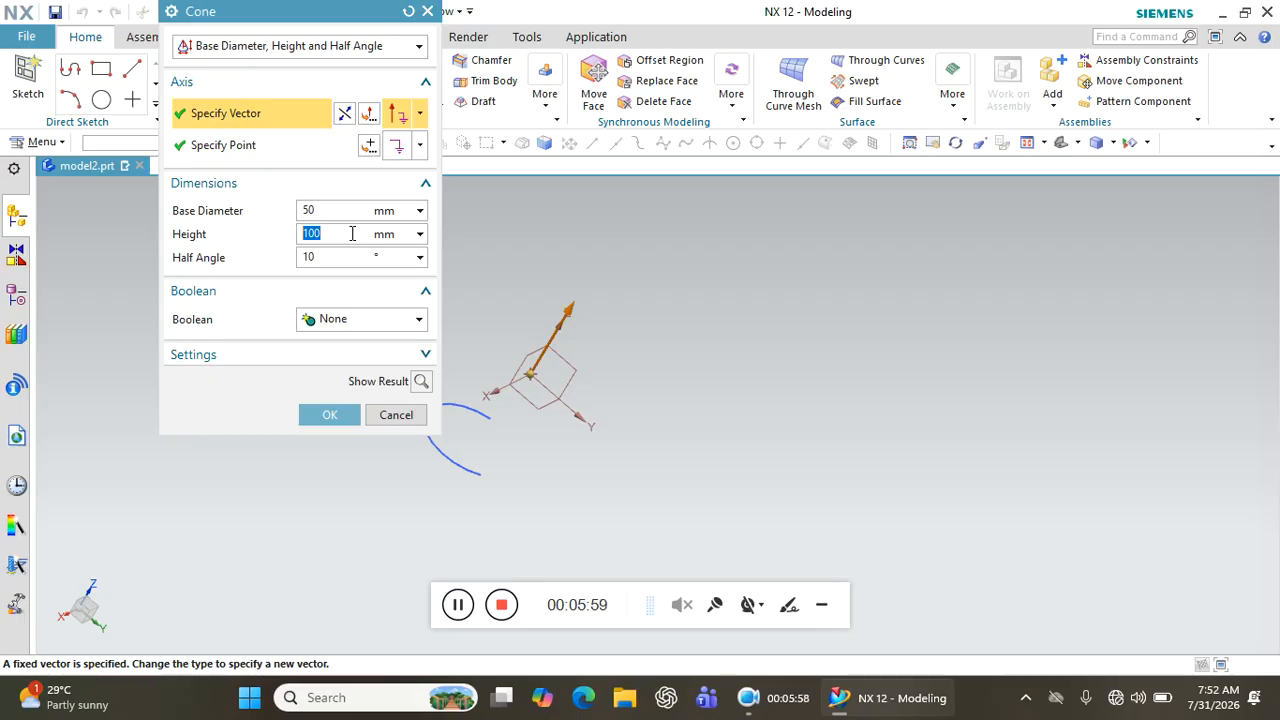
- Preview the resulting cone, inspect its taper in a straight side view, and undo the preview
click(421, 381)
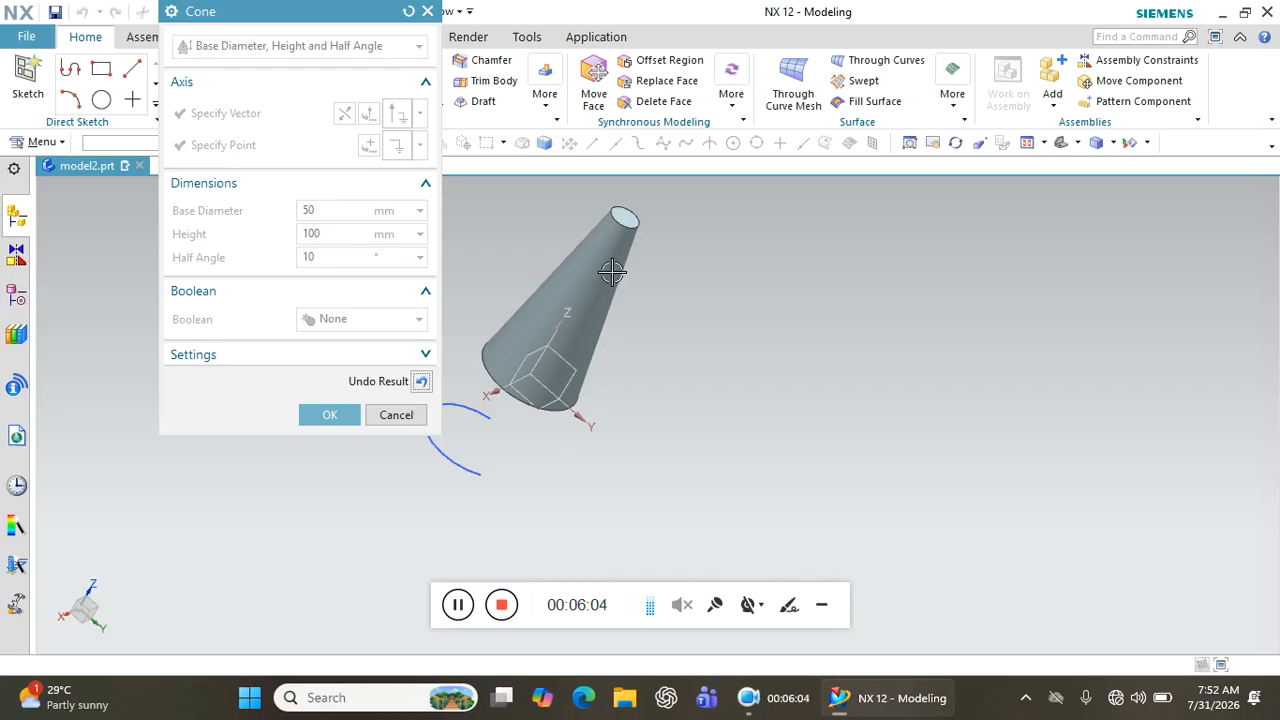
middle_drag(694, 360, 706, 337)
key(F8)
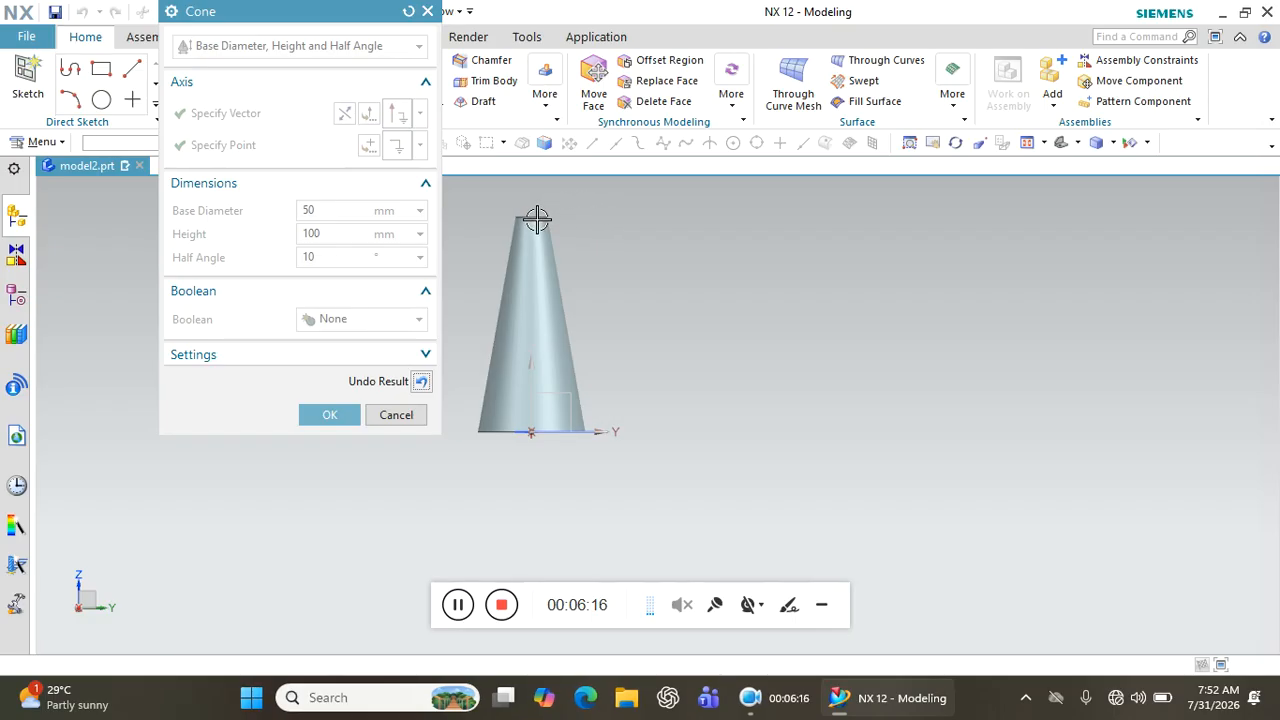
click(421, 381)
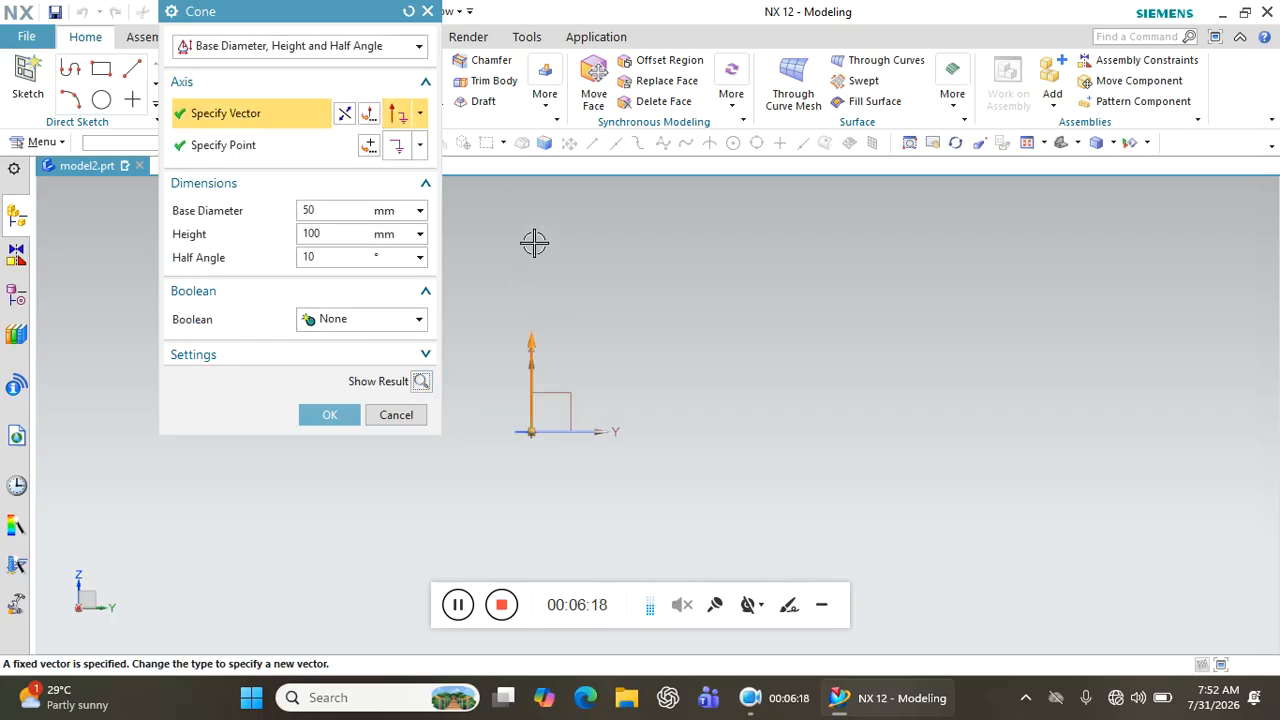
- Switch the cone's definition to Top Diameter, Height and Half Angle, preview the shape and undo the preview
click(322, 47)
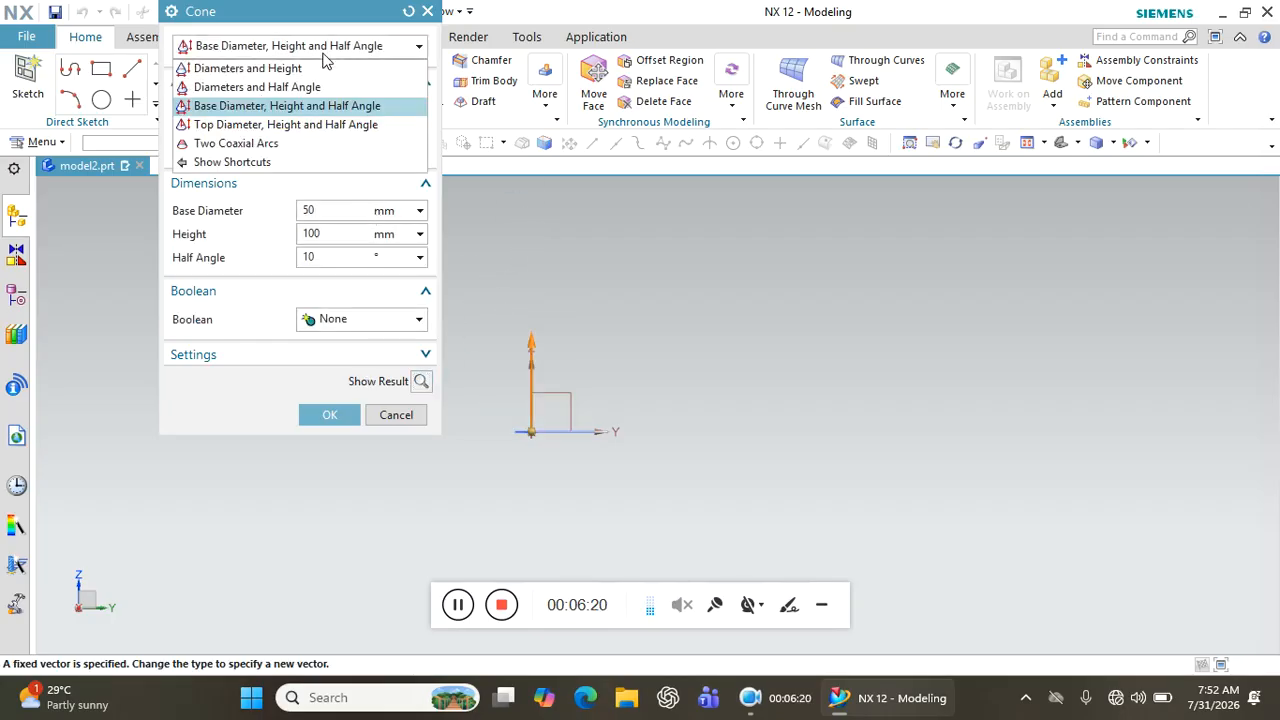
click(315, 125)
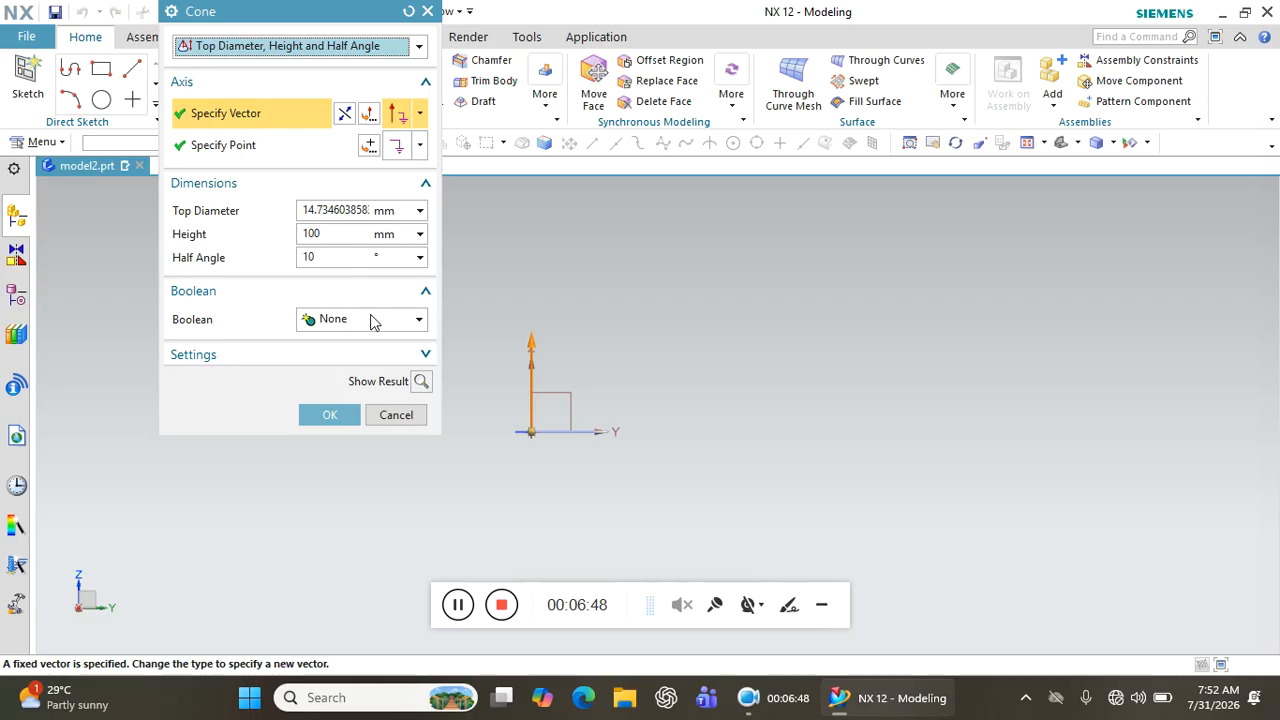
click(421, 381)
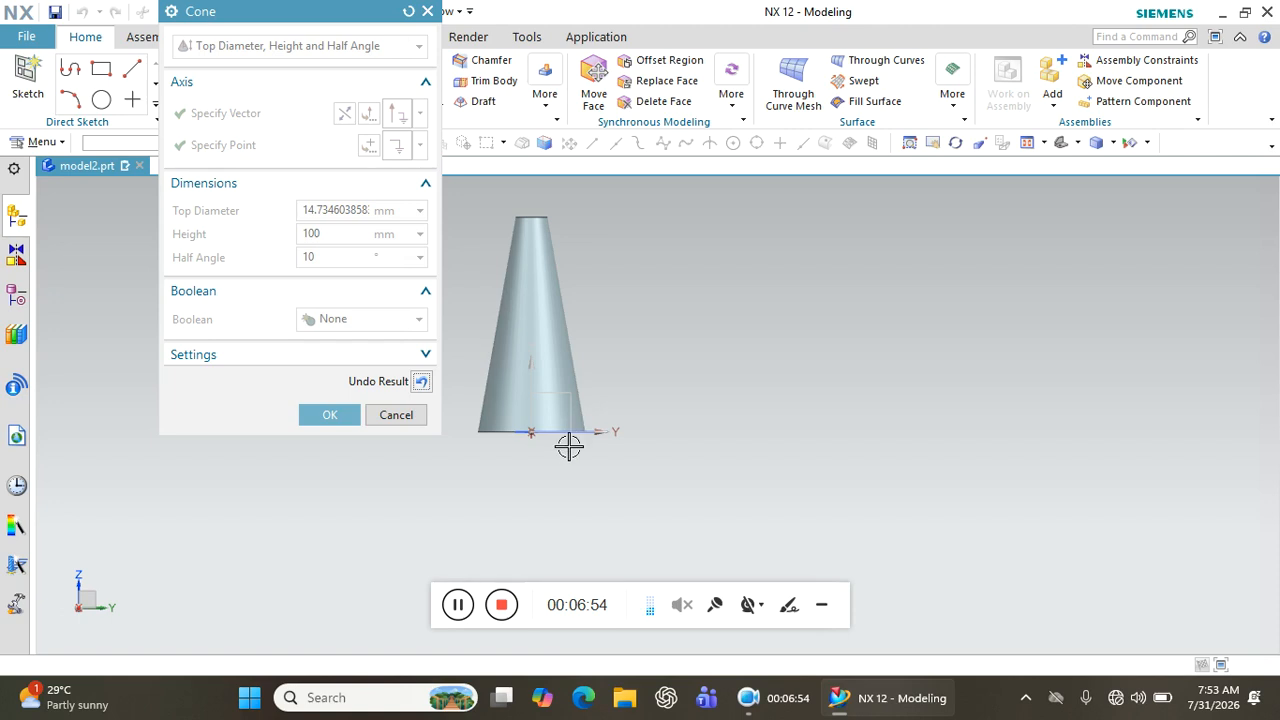
click(421, 381)
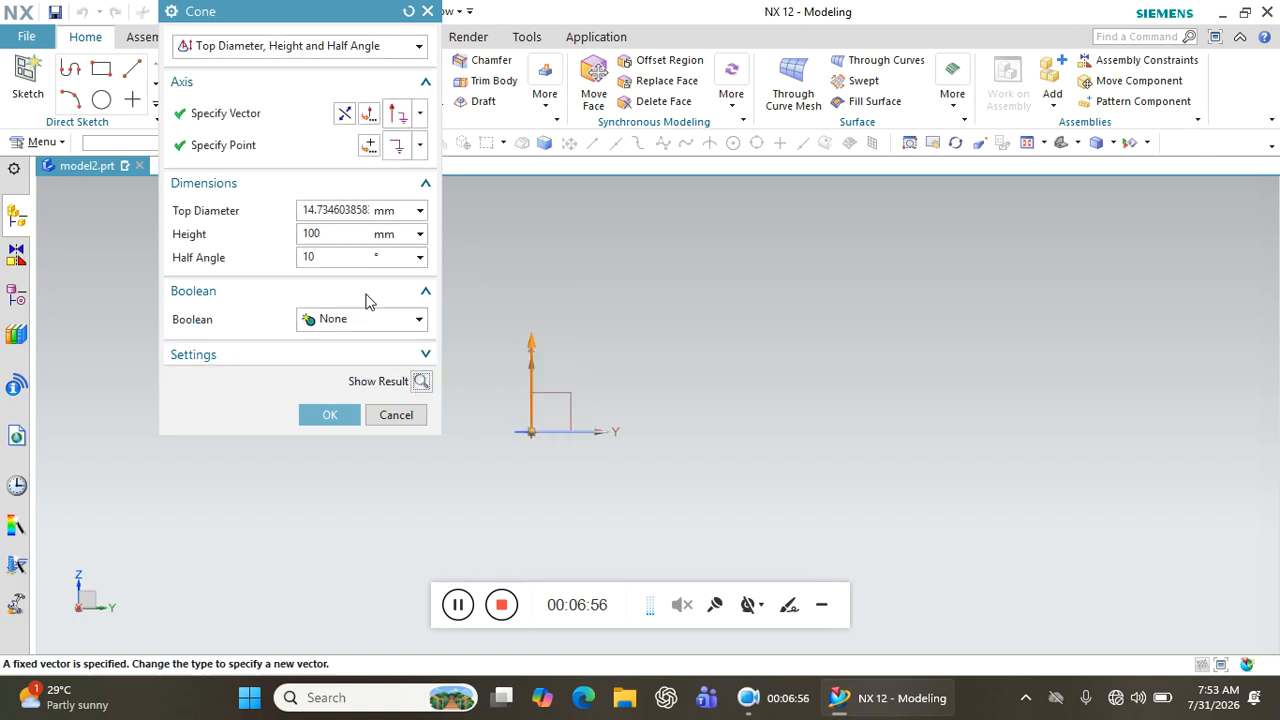
- Set the cone's top diameter to 30 mm, preview and undo the result, and cancel the cone edit
click(323, 207)
text(30)
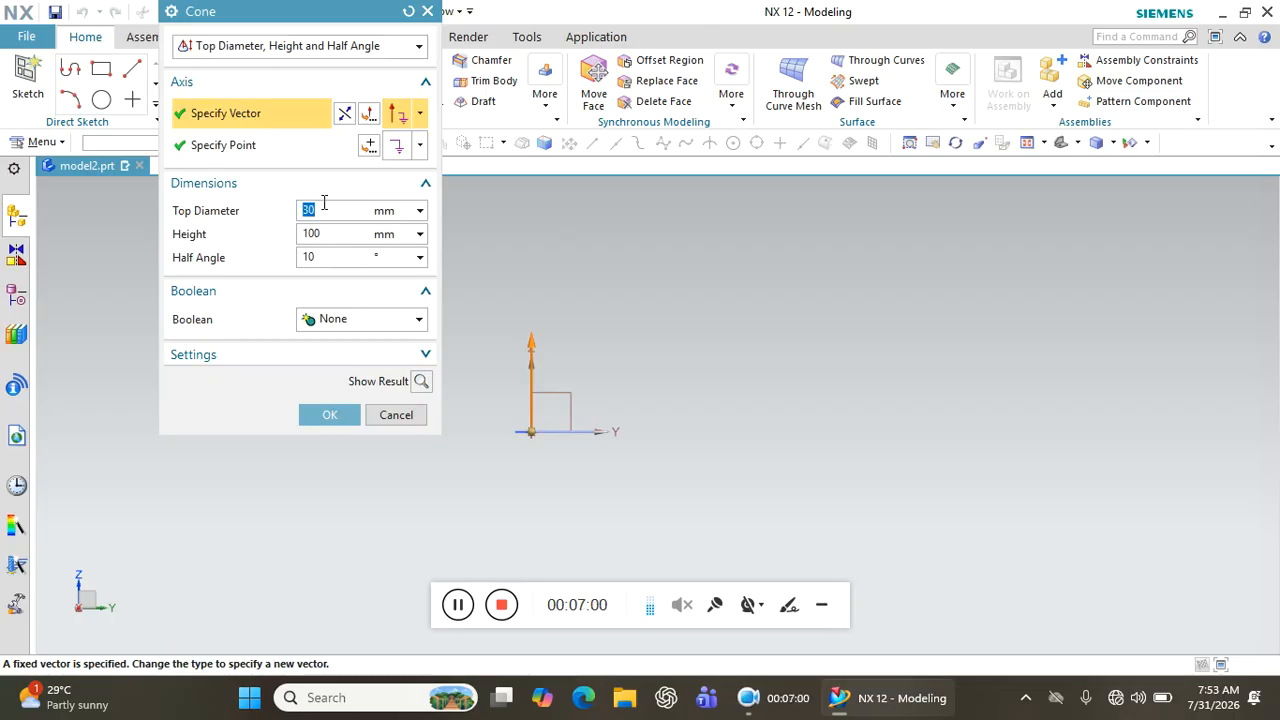
click(421, 381)
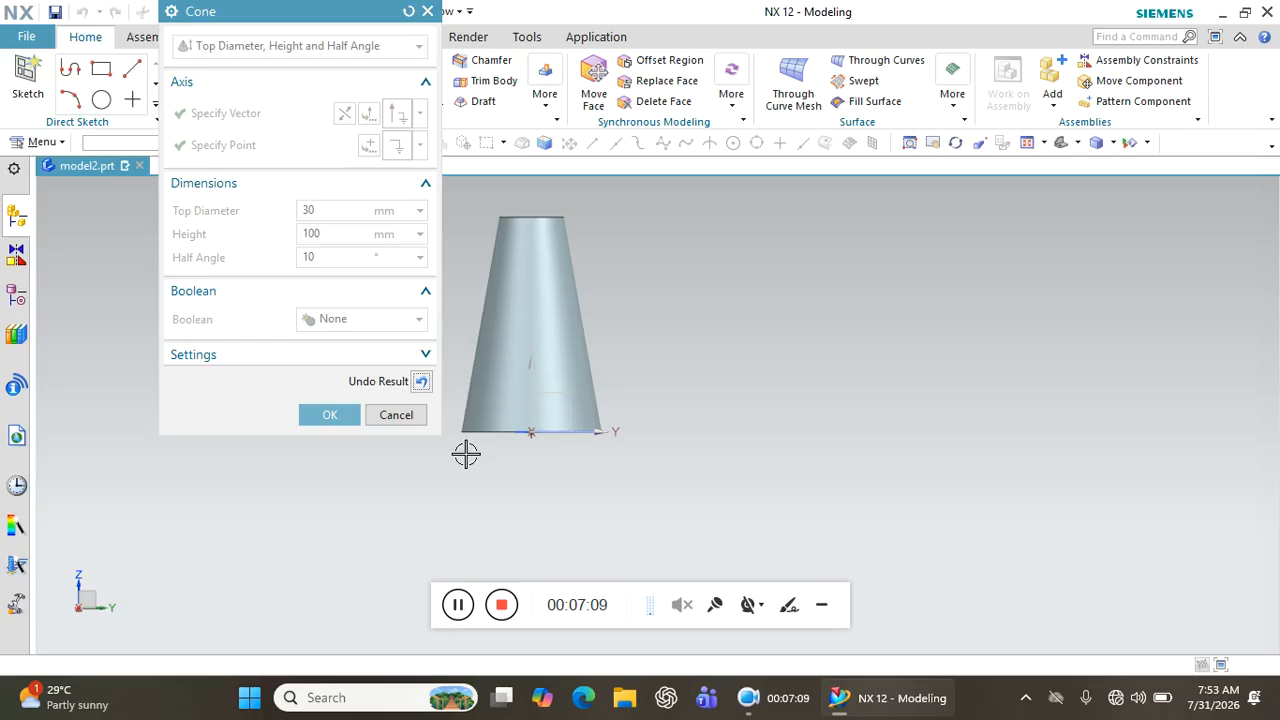
click(421, 381)
click(279, 47)
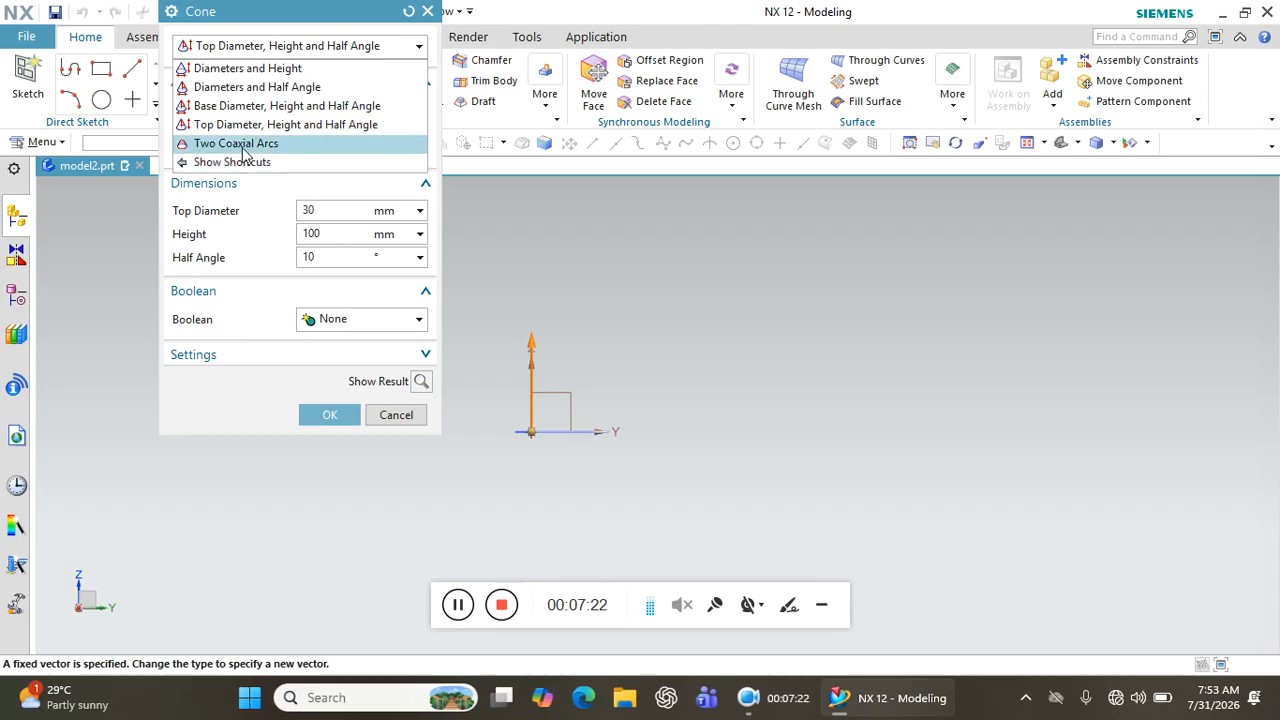
click(389, 420)
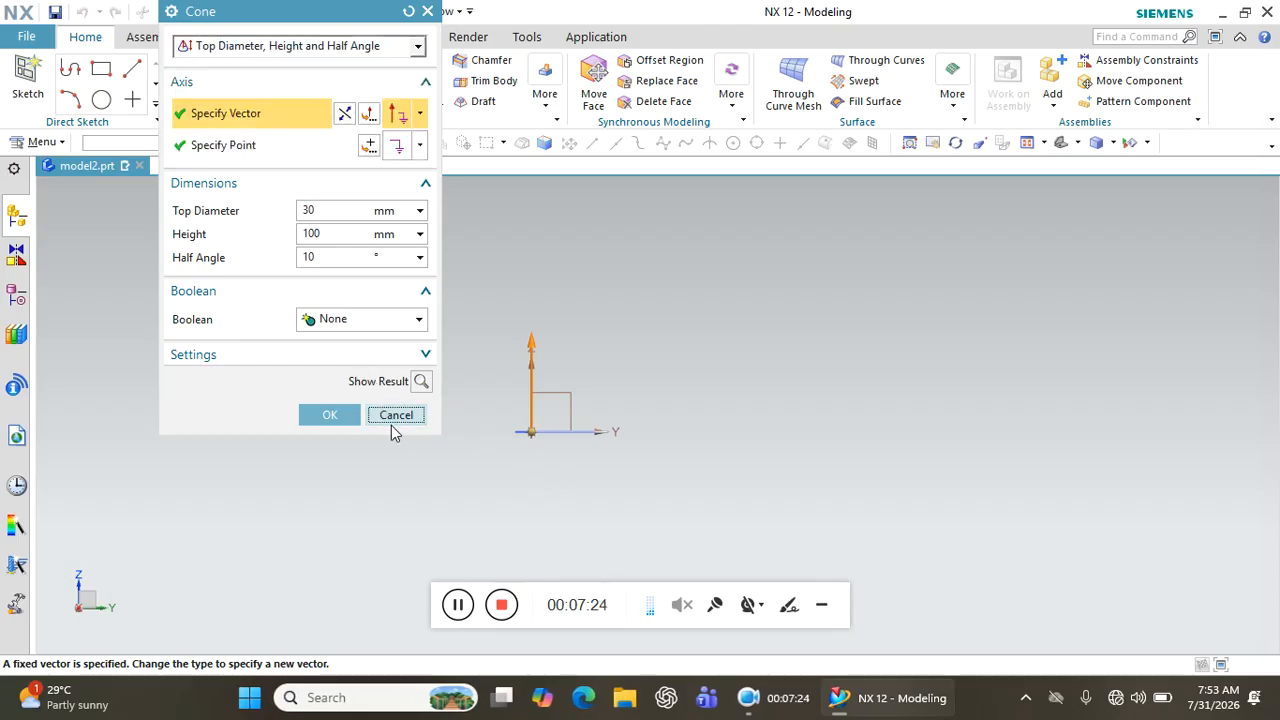
click(391, 424)
- Delete the truncated cone while keeping the datum coordinate system and the open arc sketch
middle_drag(569, 447, 553, 480)
click(549, 309)
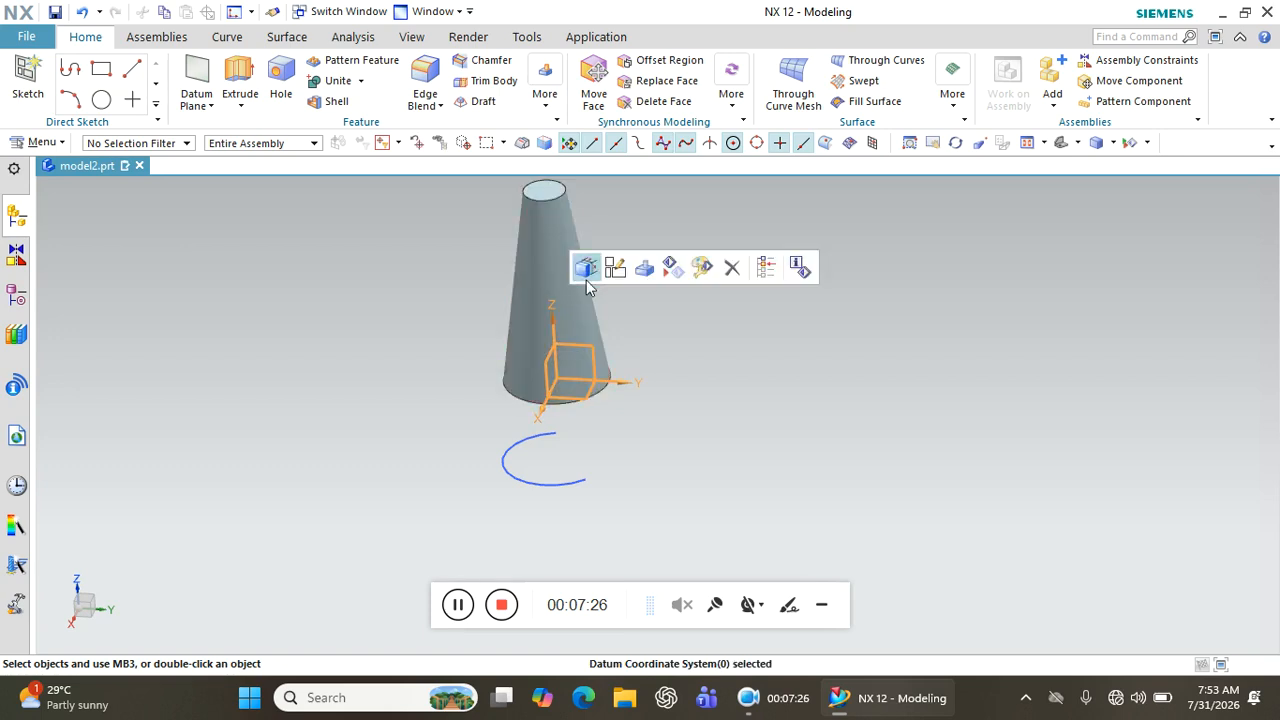
click(732, 267)
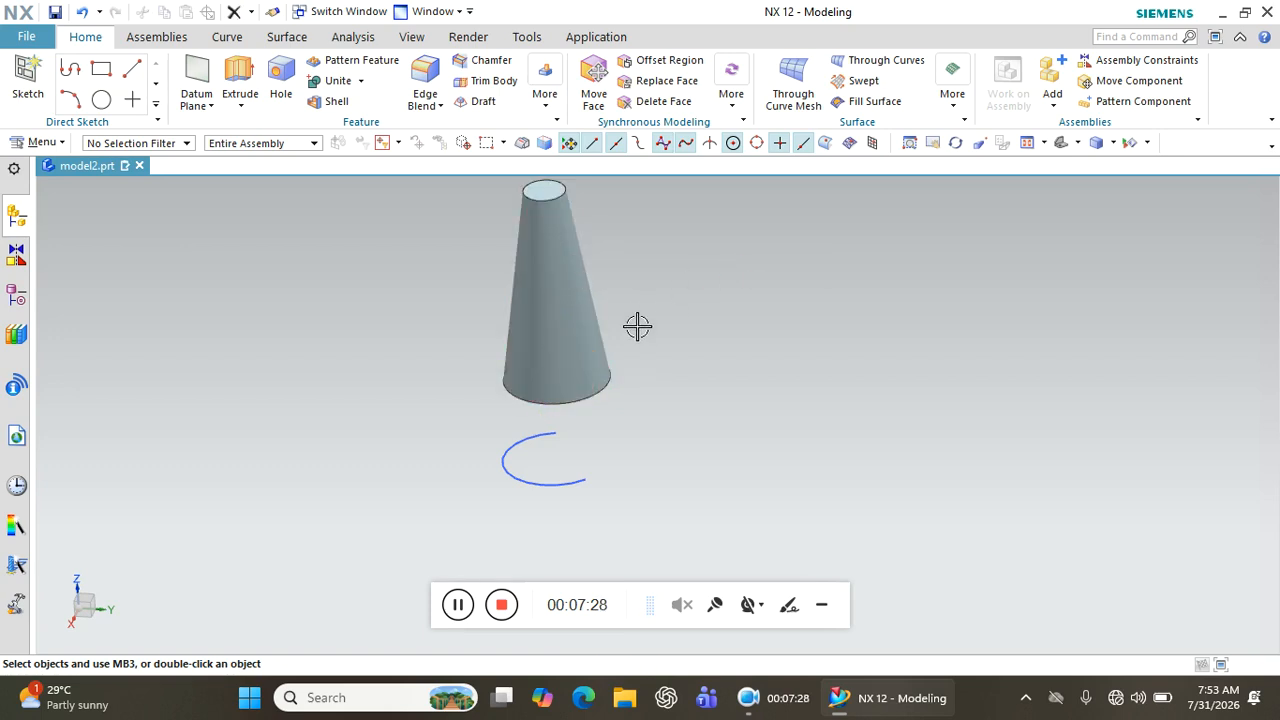
click(535, 258)
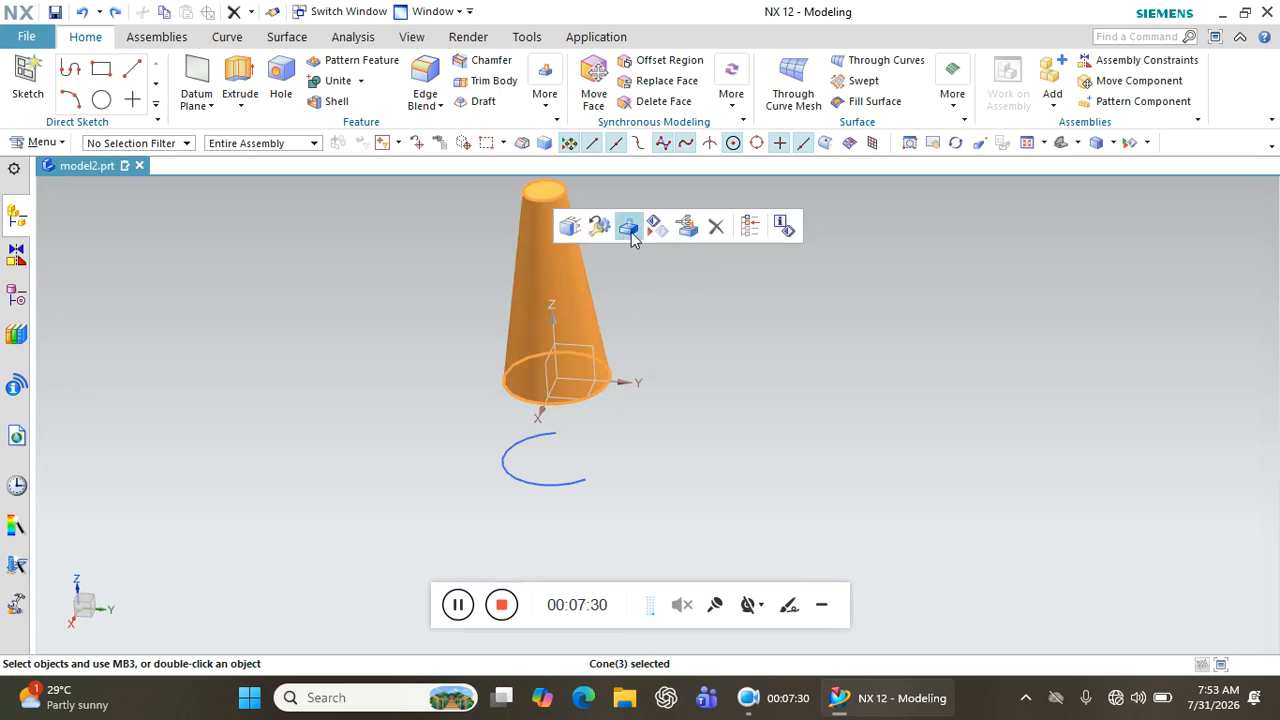
click(716, 227)
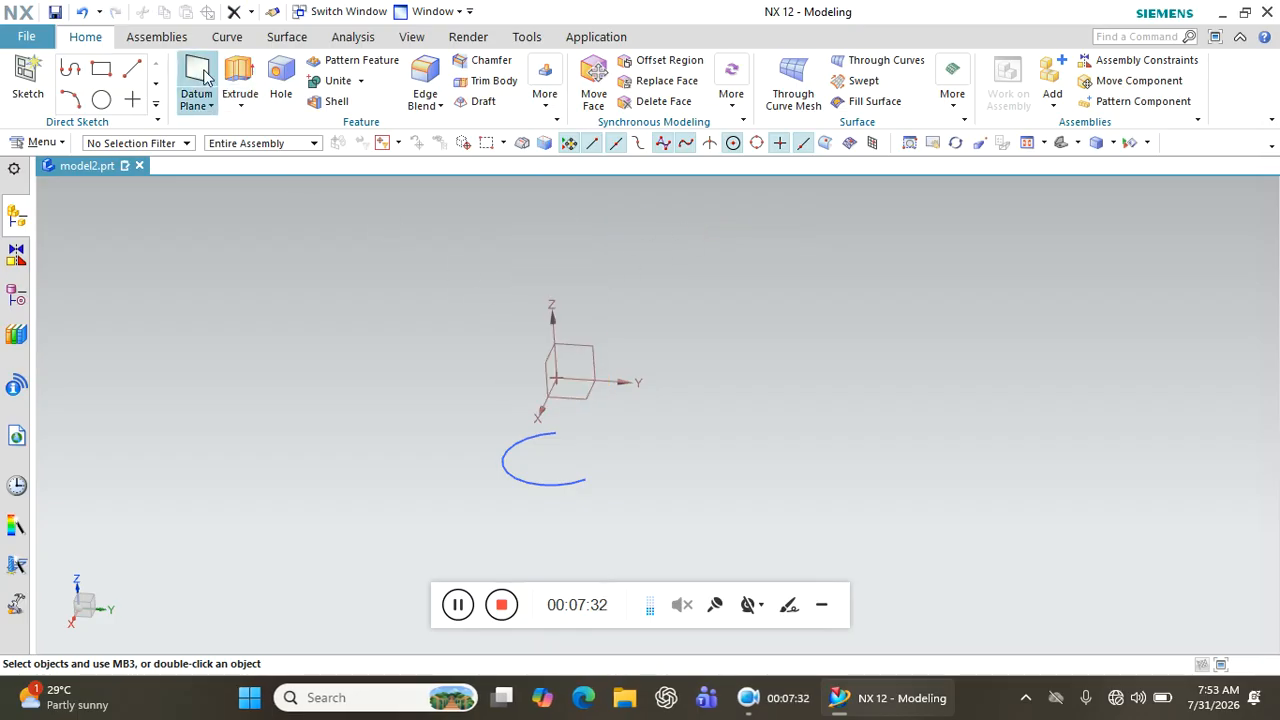
- Create a datum plane offset above the XY plane and start a sketch on it
click(580, 403)
click(269, 295)
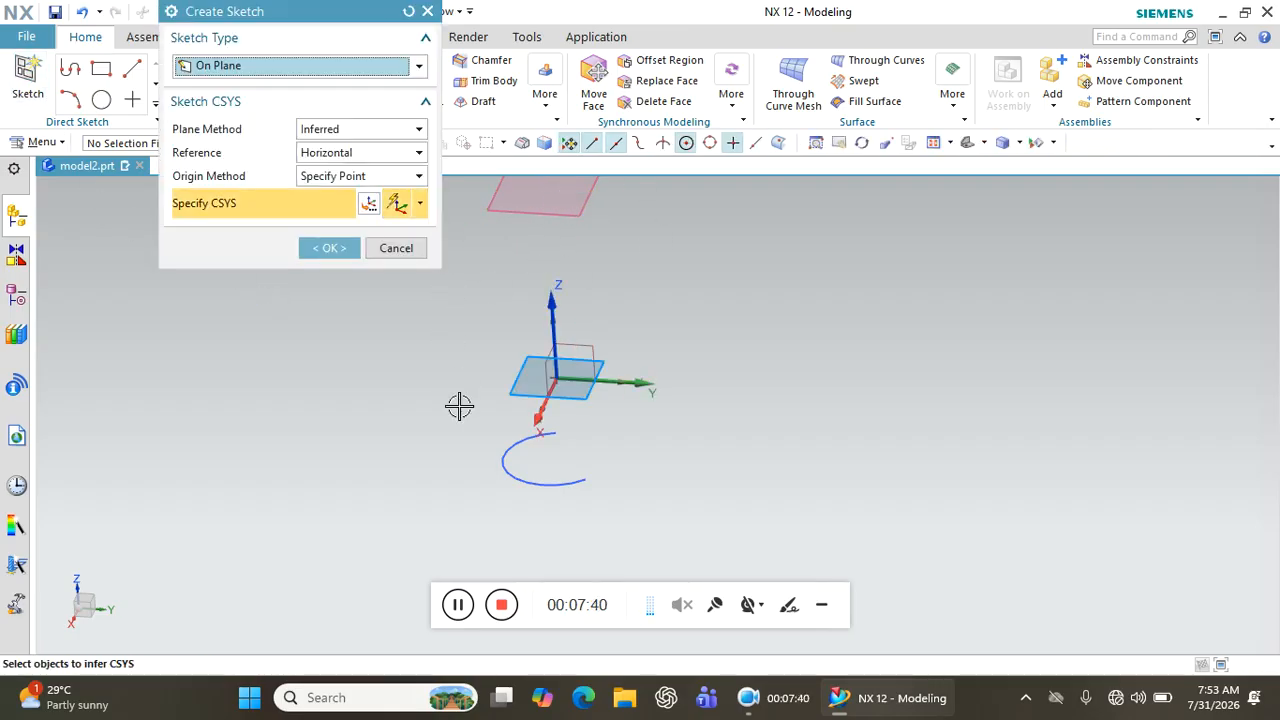
click(572, 224)
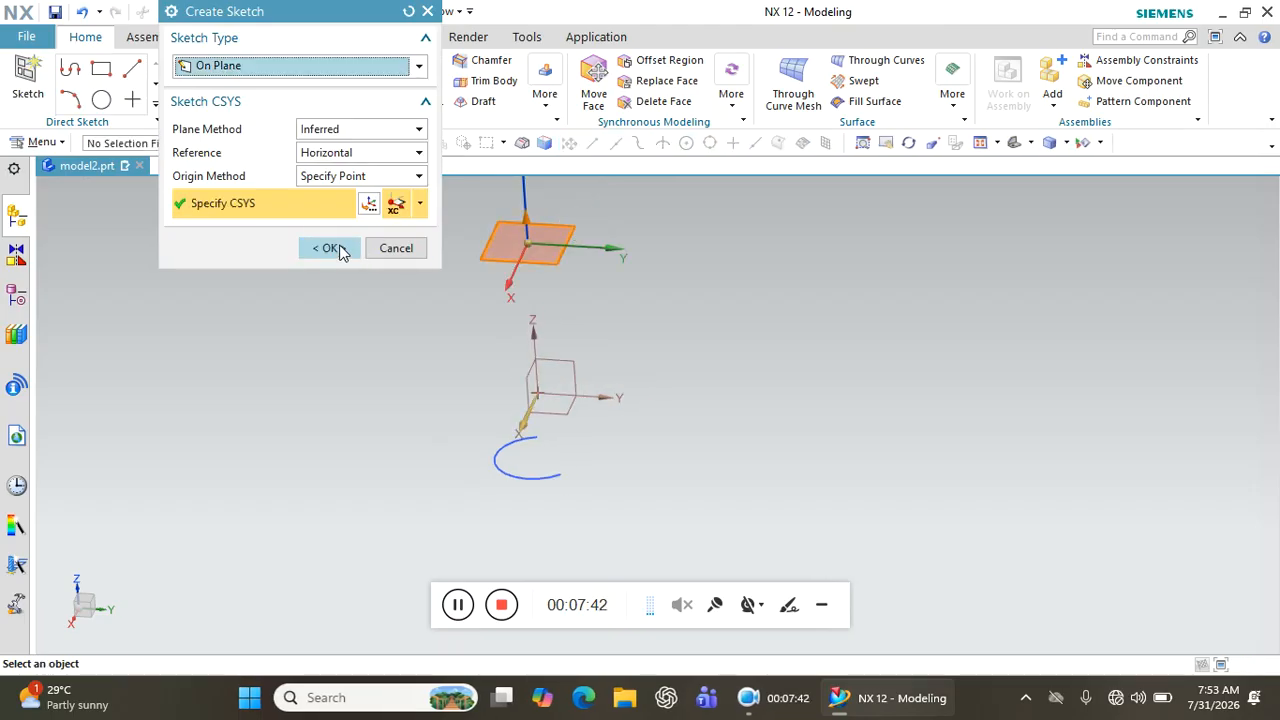
click(326, 248)
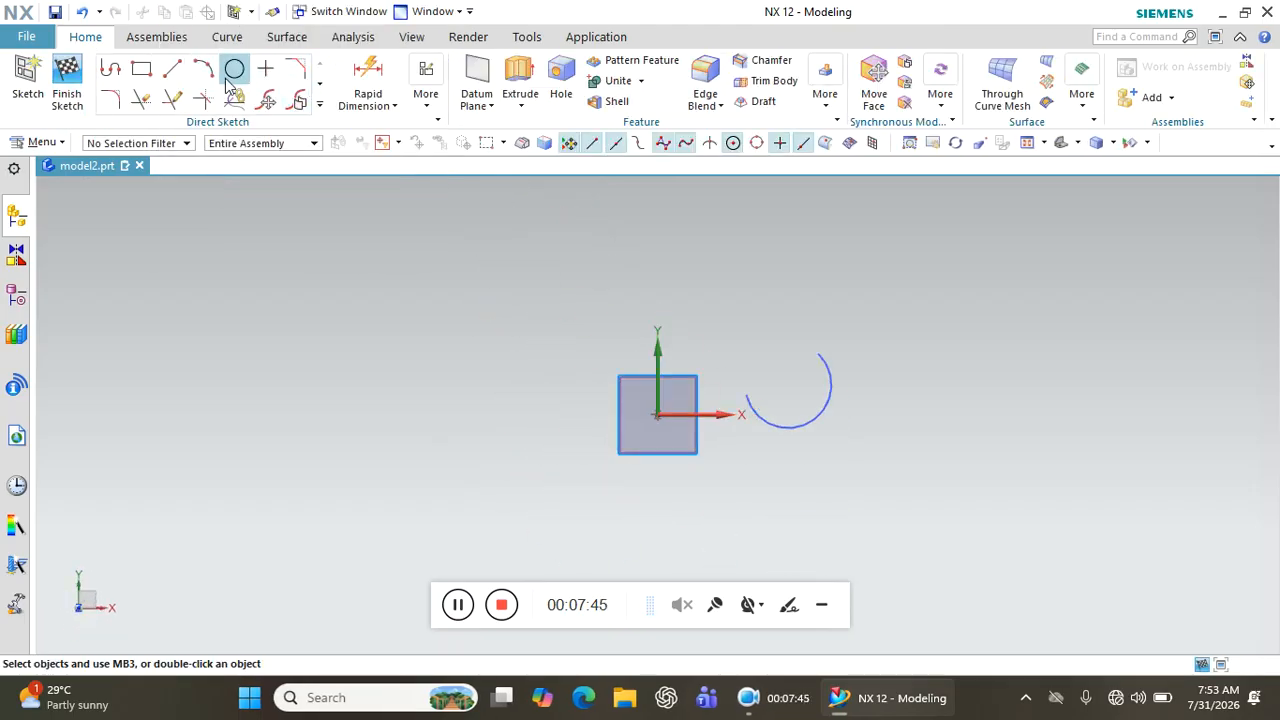
- Sketch a circle with its center about 79 mm above the sketch's horizontal axis, and finish the sketch
click(234, 70)
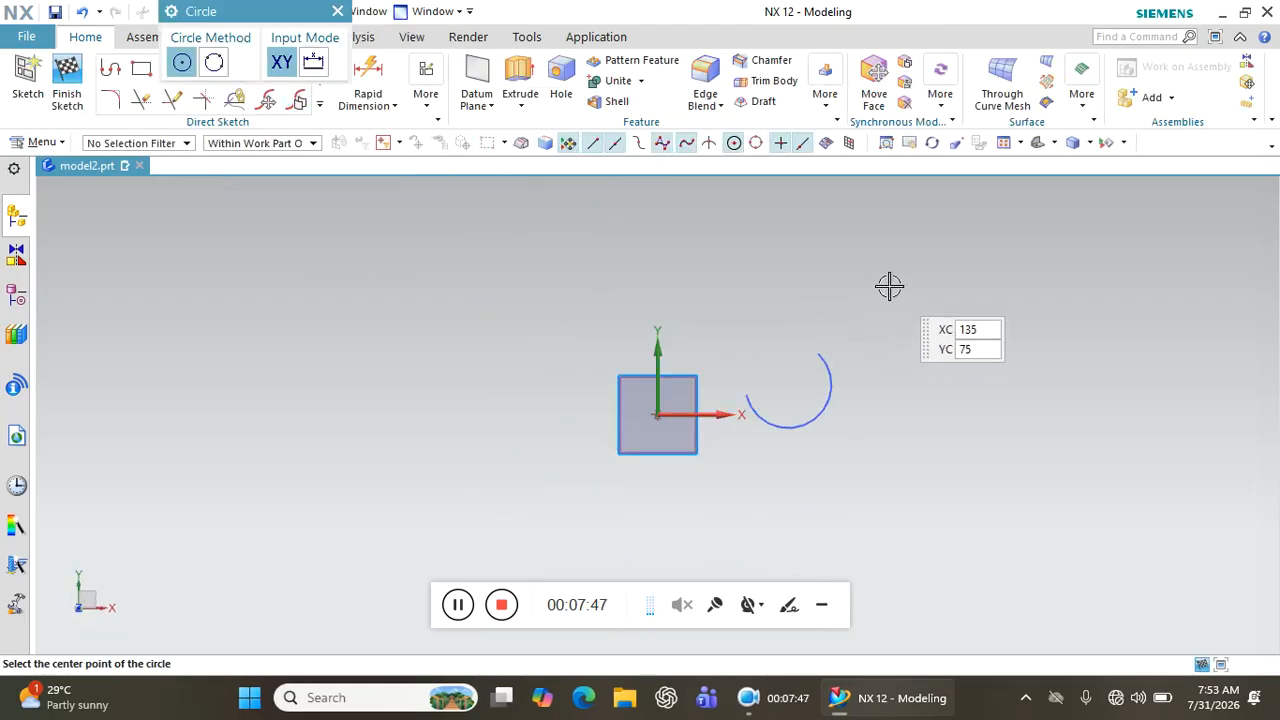
click(636, 279)
click(646, 309)
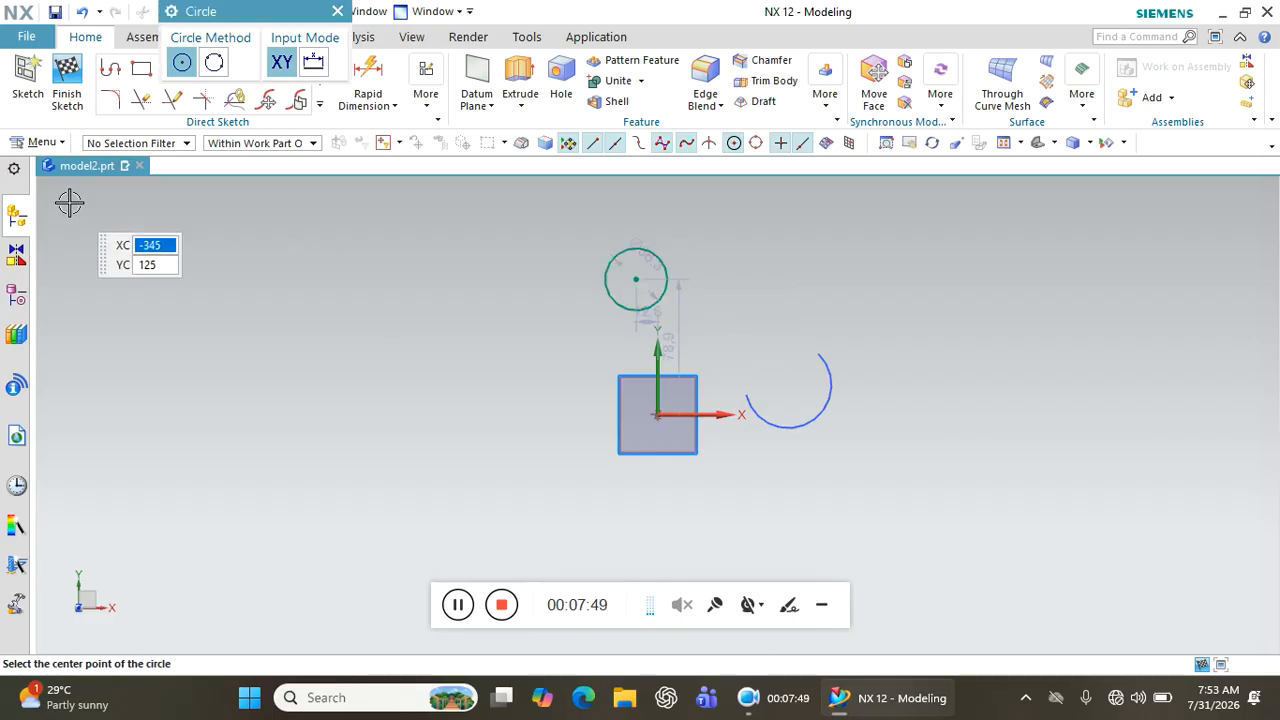
click(77, 95)
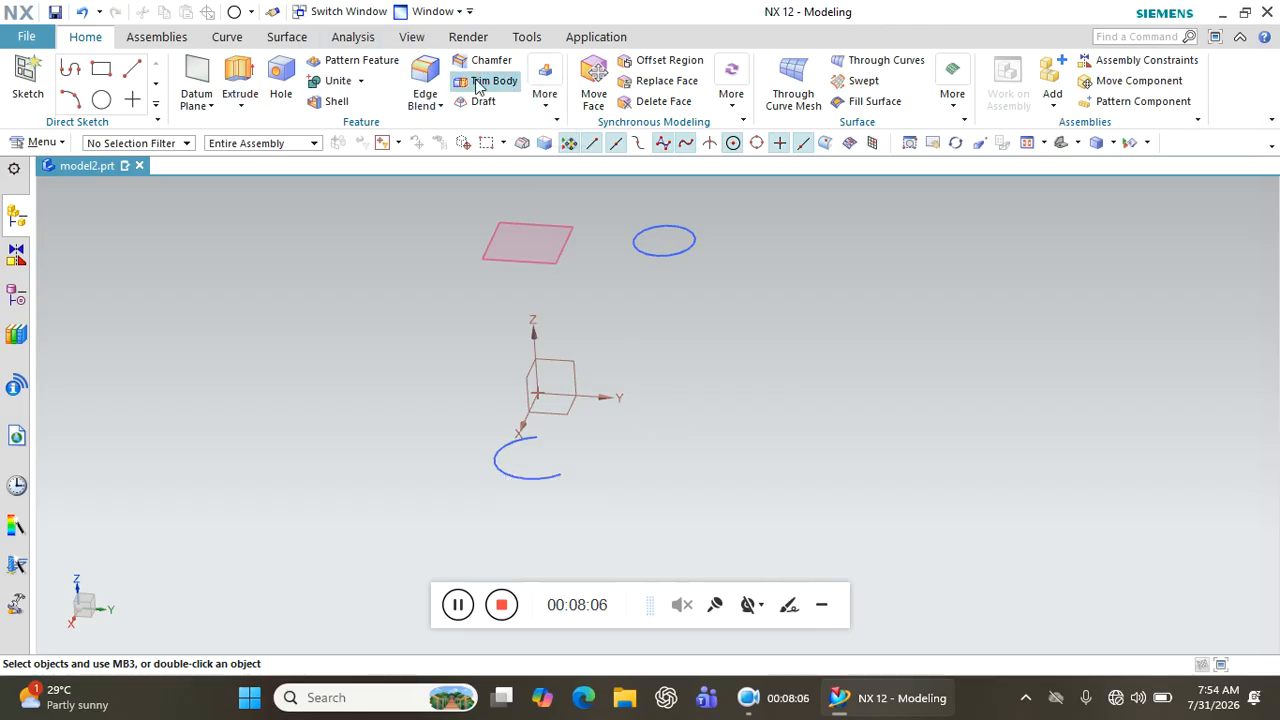
- Start a cone by Two Coaxial Arcs, using the lower open arc as base arc and the upper circle as top arc
click(545, 95)
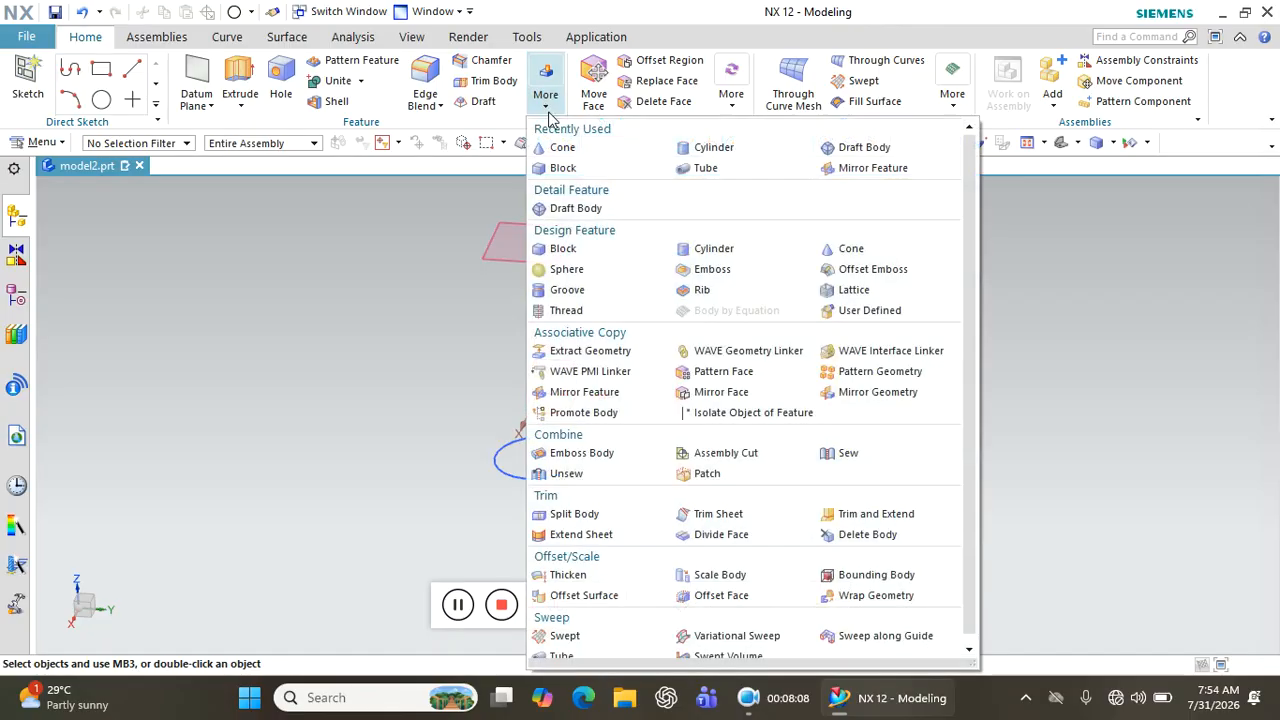
click(562, 148)
click(270, 46)
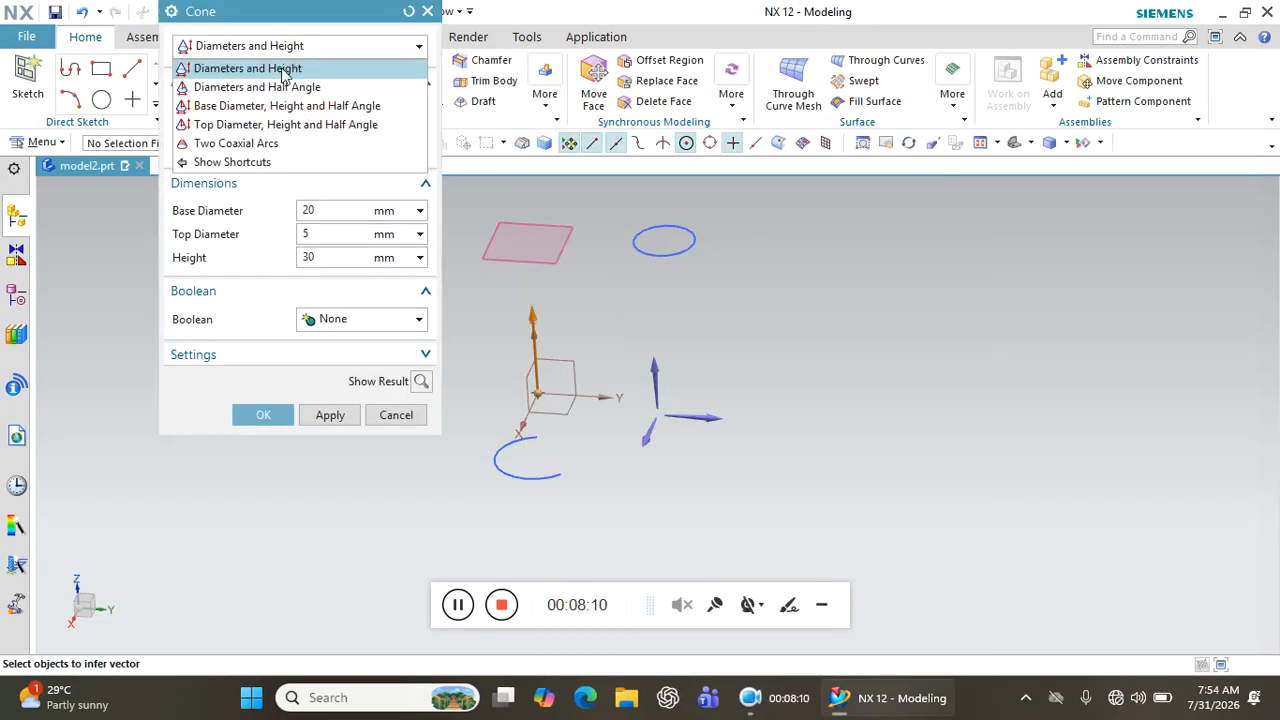
click(234, 146)
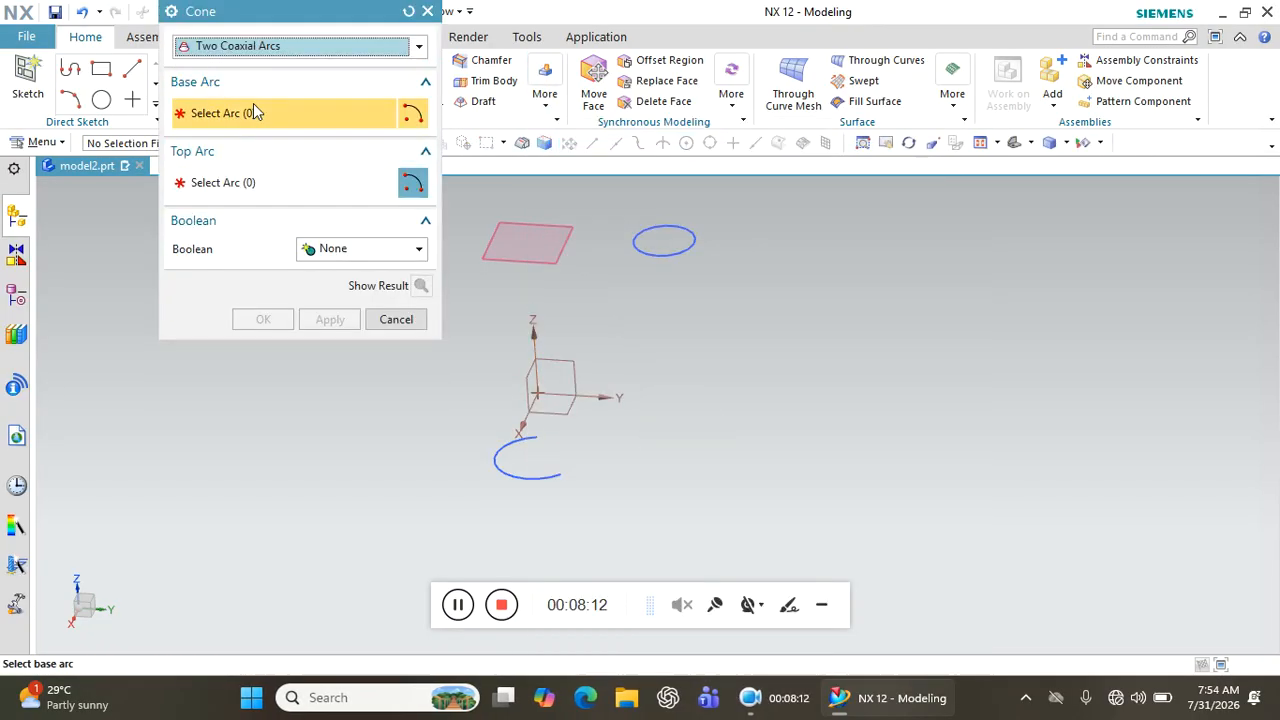
click(497, 450)
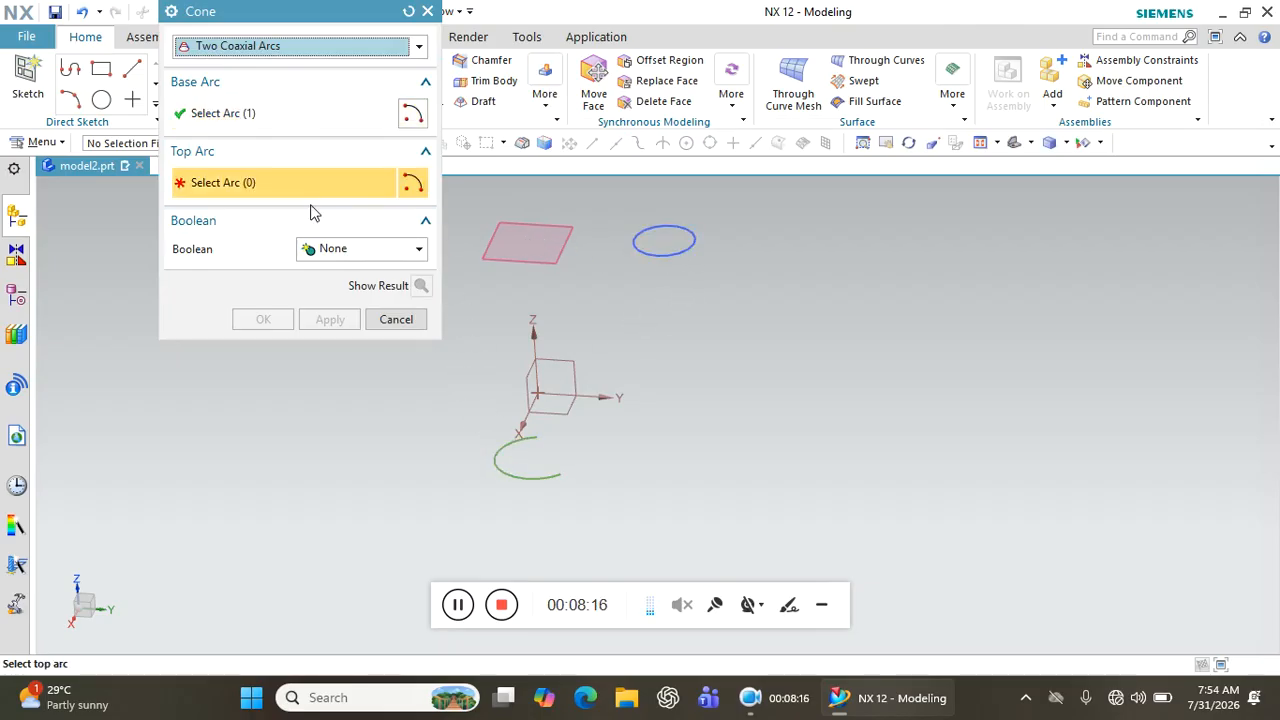
click(636, 248)
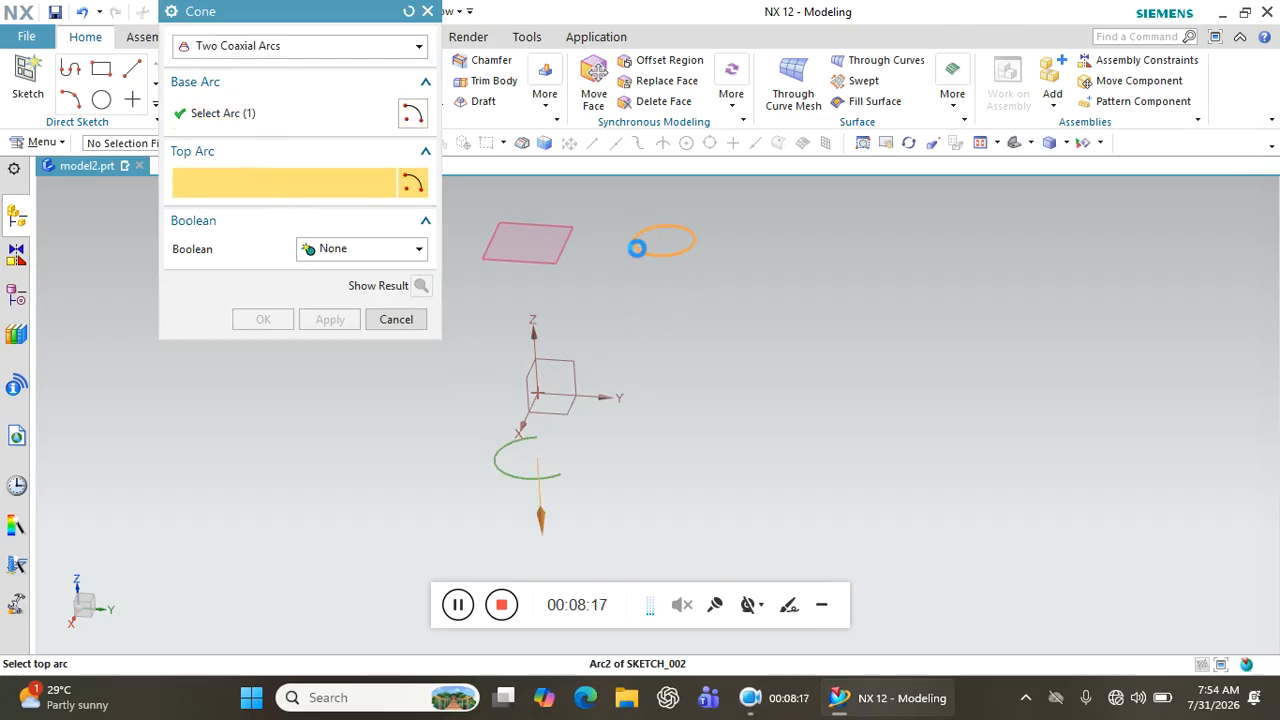
- Preview the two-arc cone from the side, undo the preview, and create the cone with Boolean set to None
click(419, 287)
middle_drag(589, 381, 591, 326)
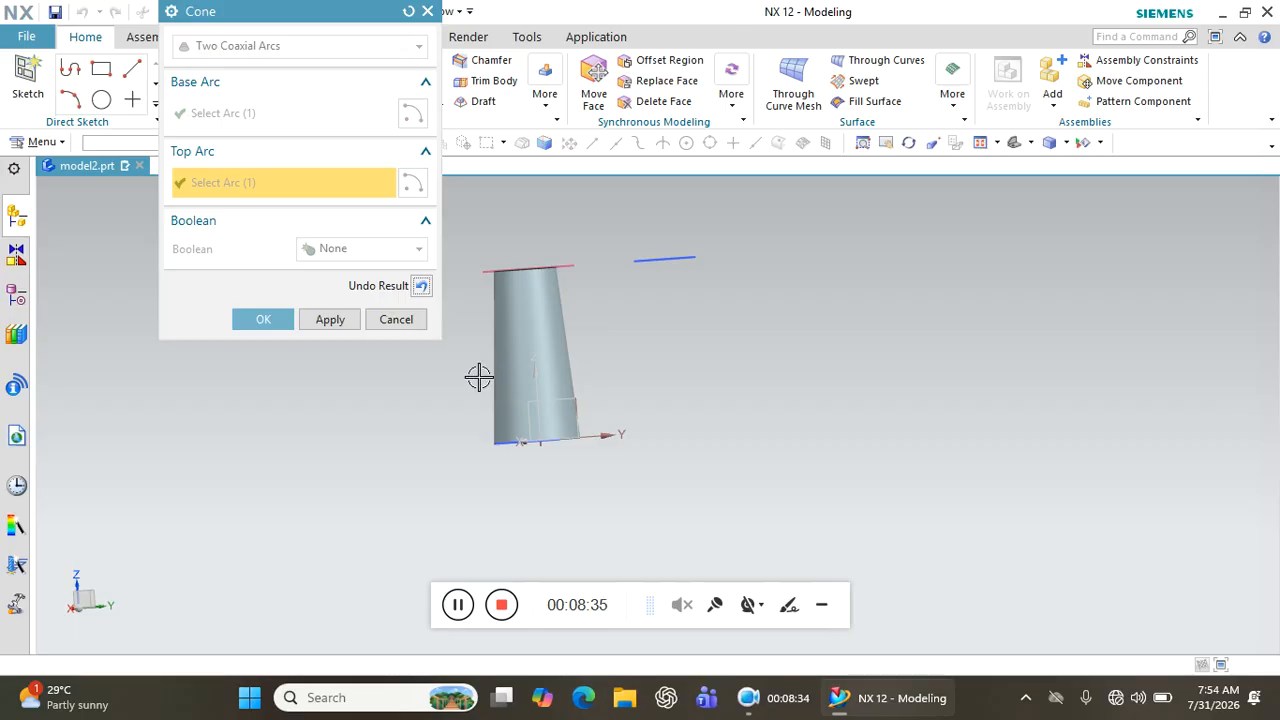
click(421, 286)
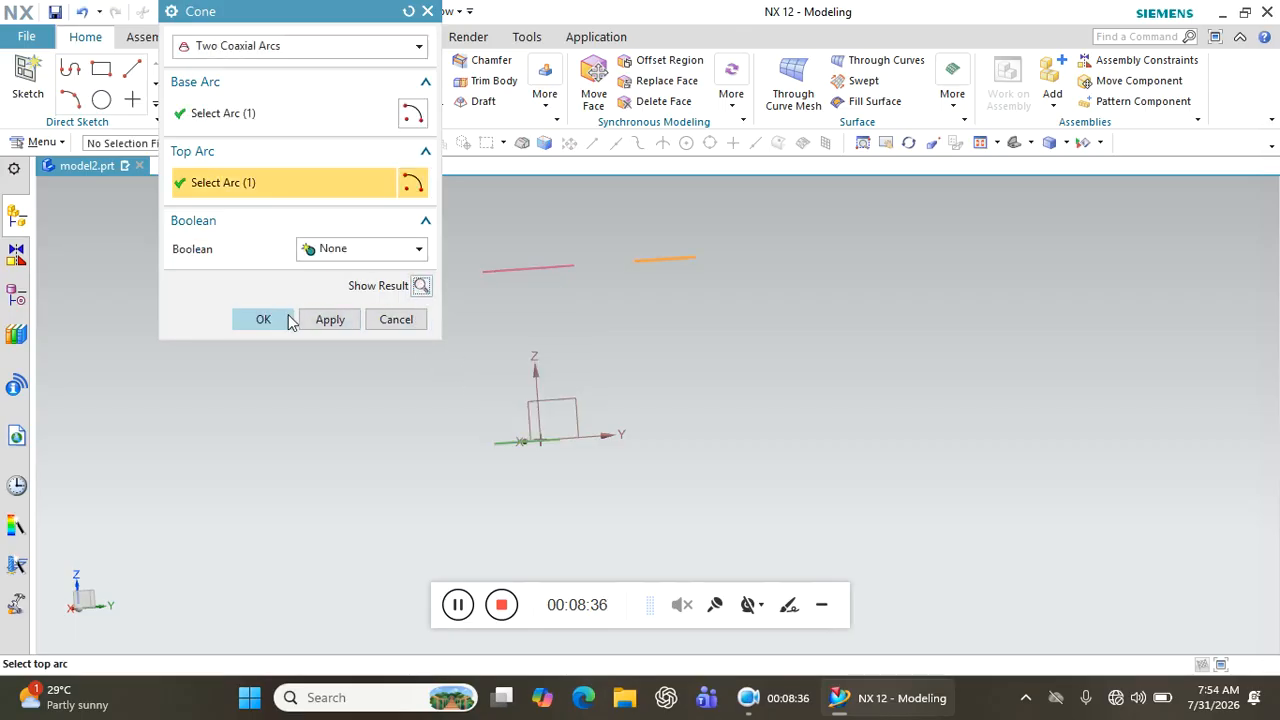
click(263, 320)
middle_drag(380, 363, 535, 380)
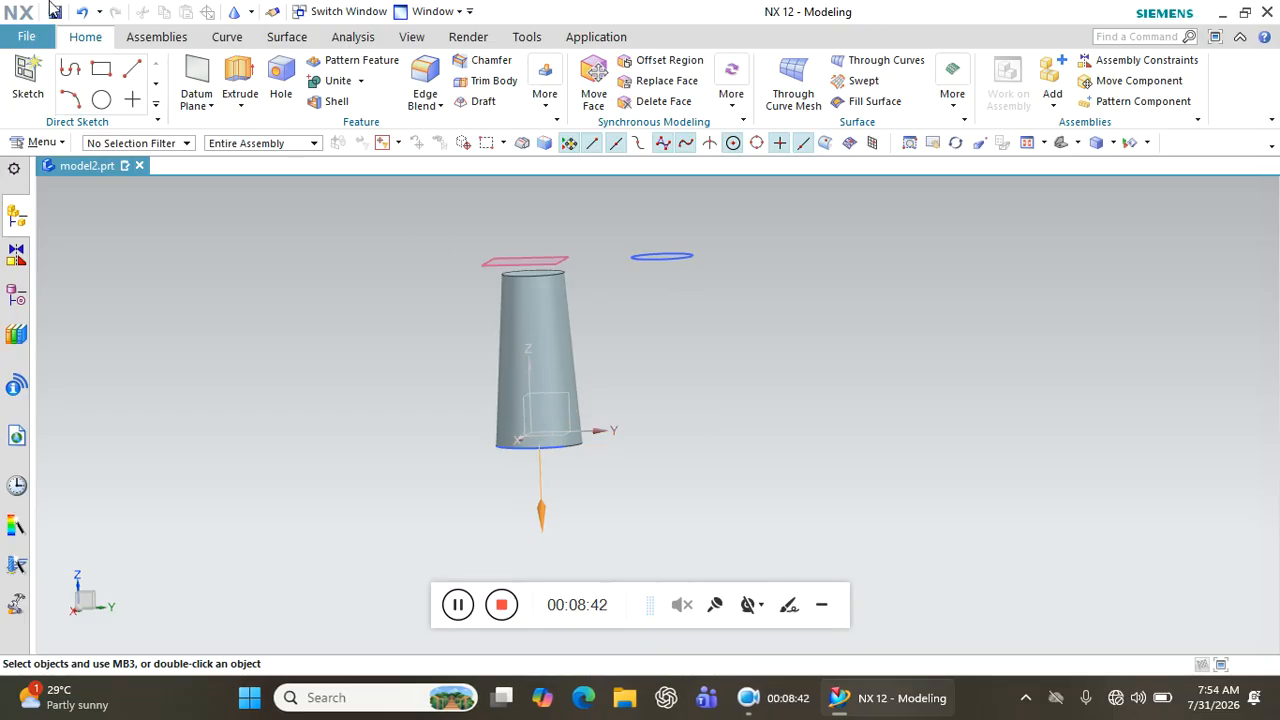
- Undo the two-arc cone and start a sphere by Center Point and Diameter, centered at the origin
click(84, 11)
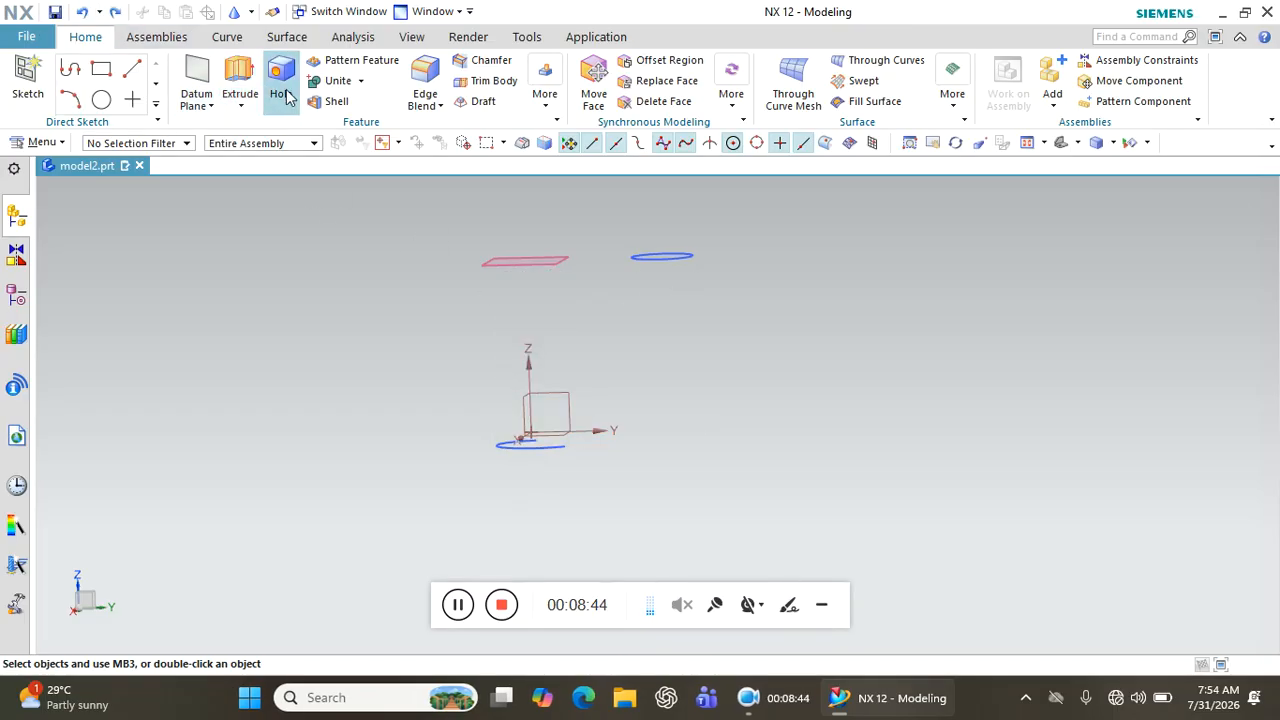
click(545, 94)
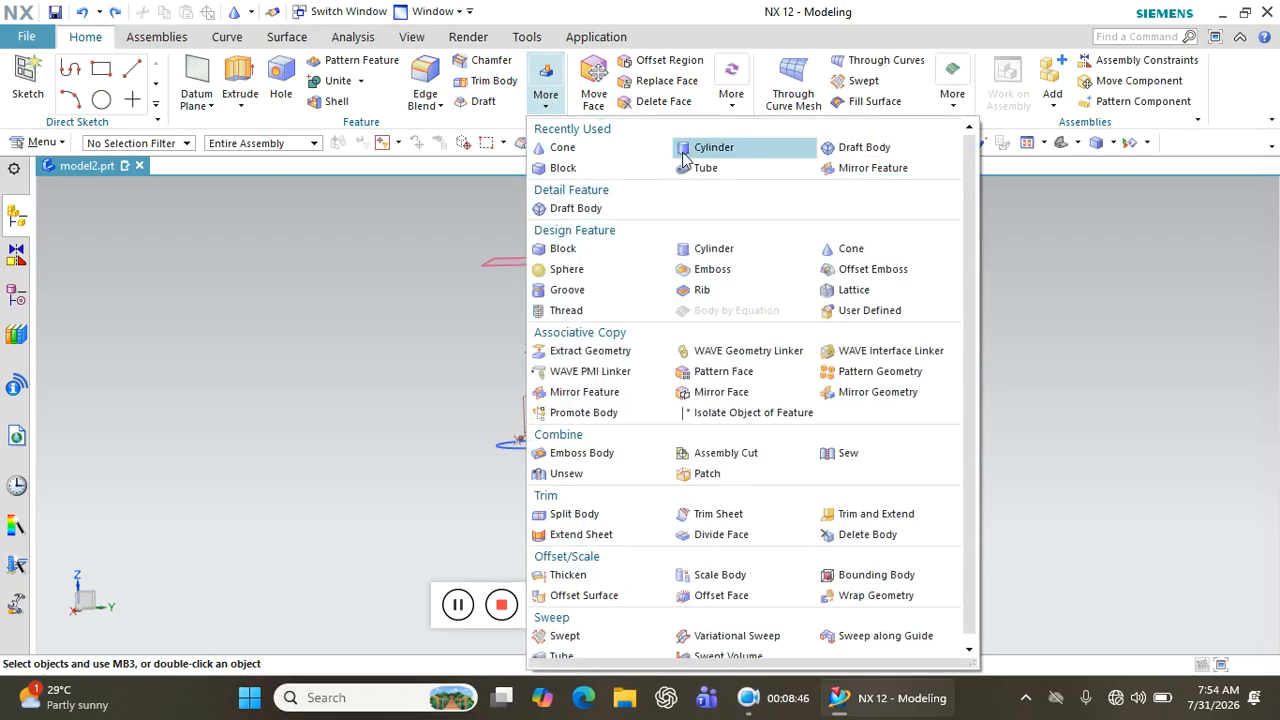
click(603, 272)
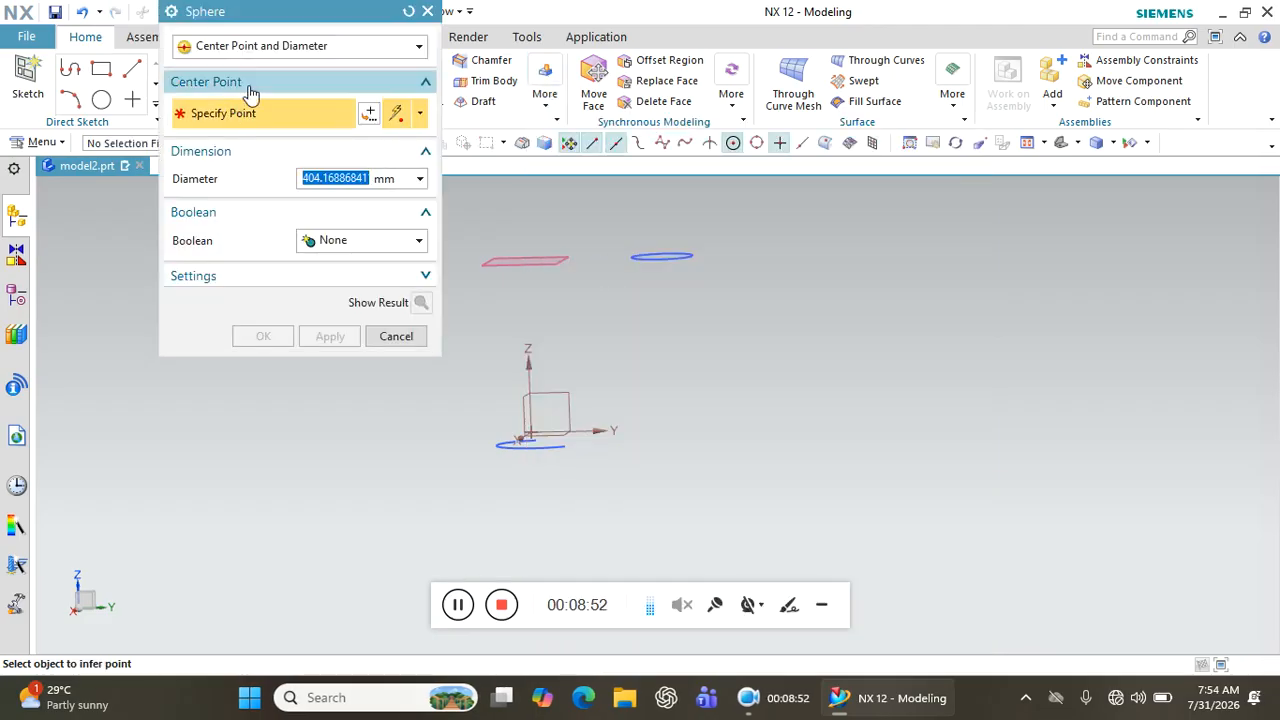
click(283, 47)
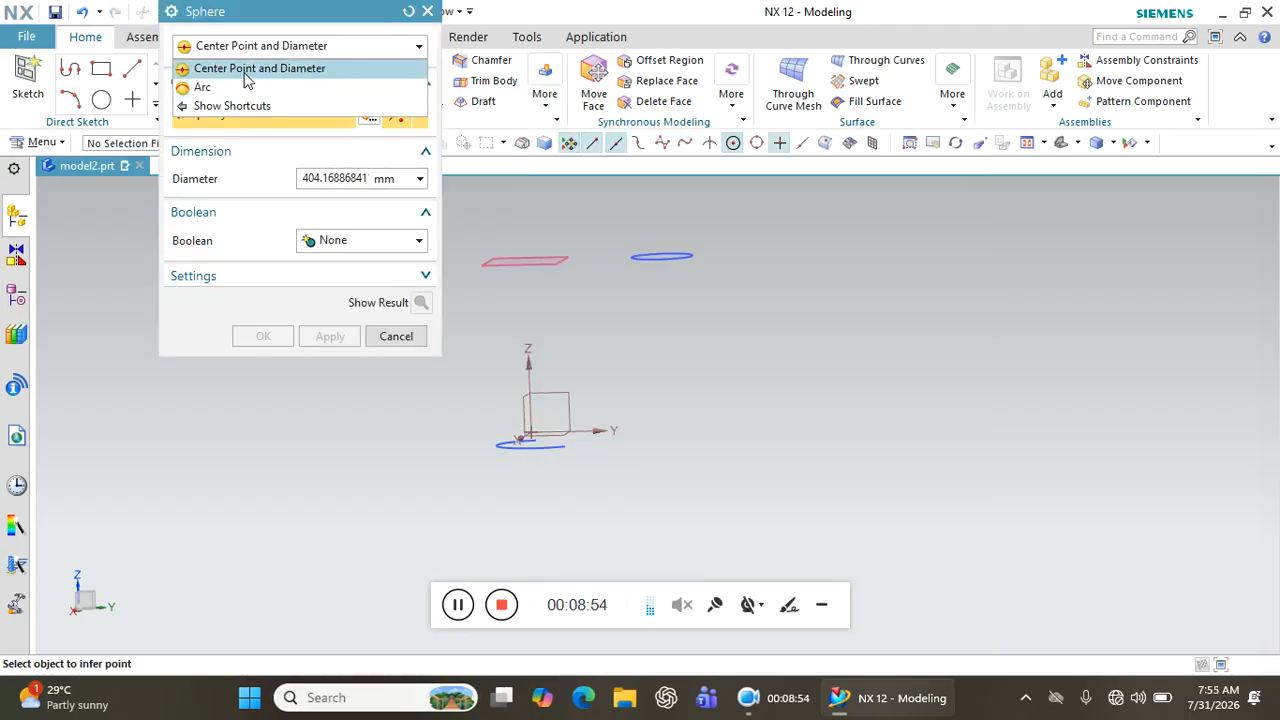
click(247, 70)
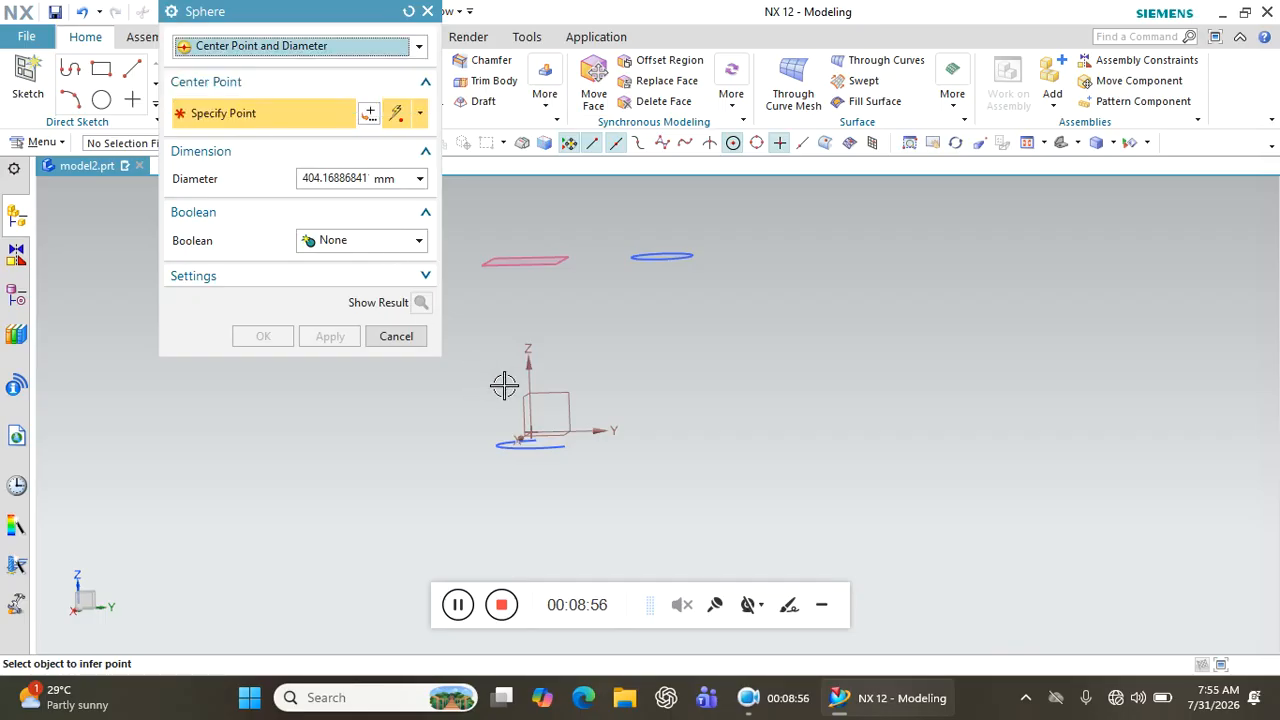
click(369, 113)
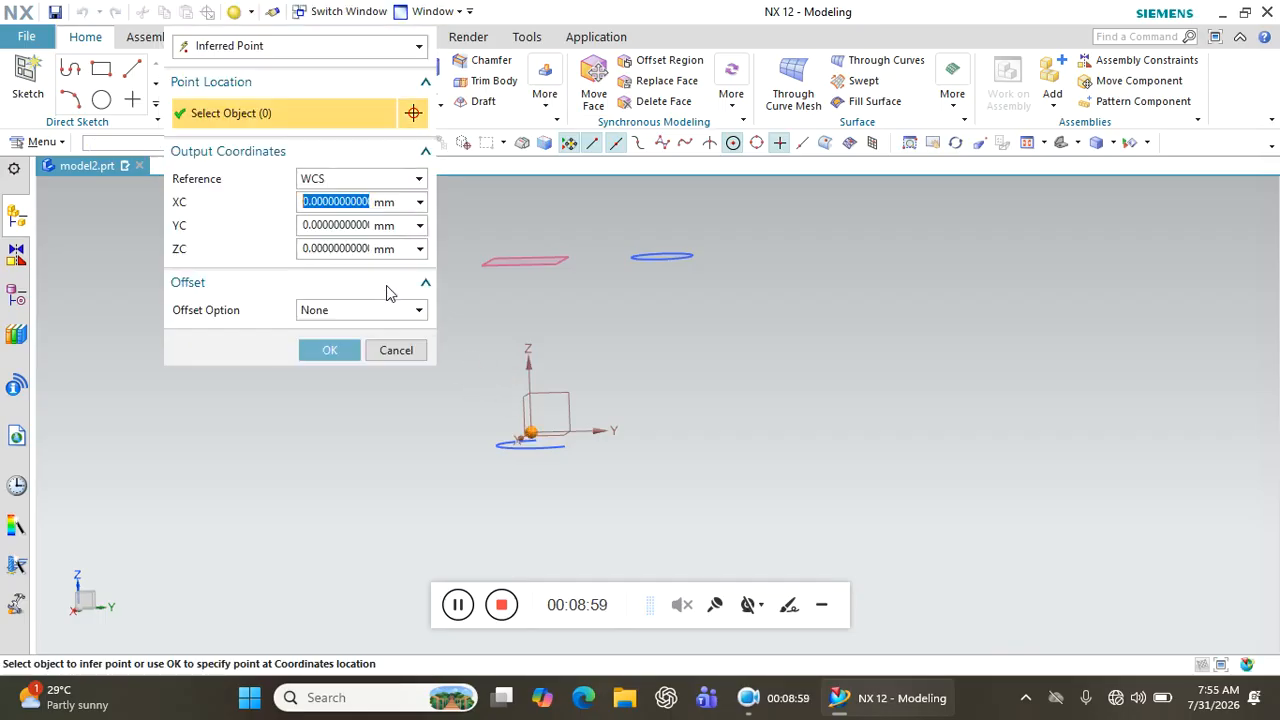
click(330, 349)
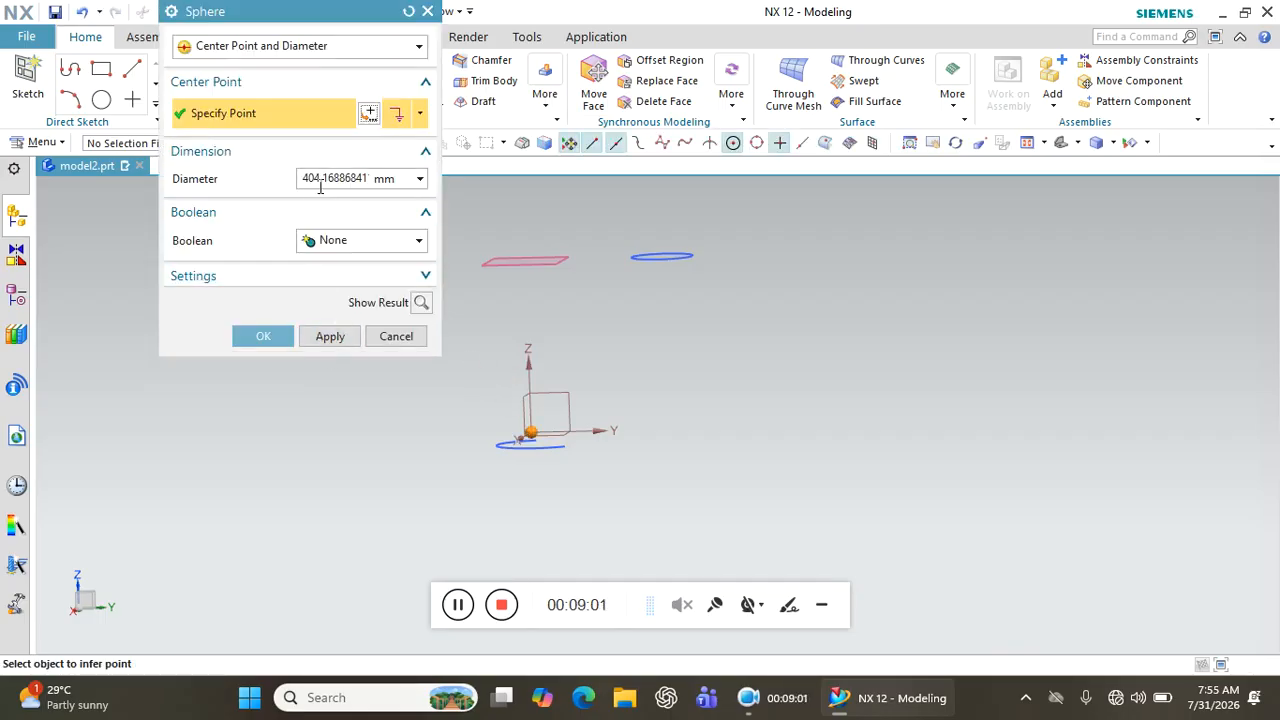
- Set the sphere's diameter to 44 mm, preview it from several angles, and undo the preview
double_click(330, 178)
text(44)
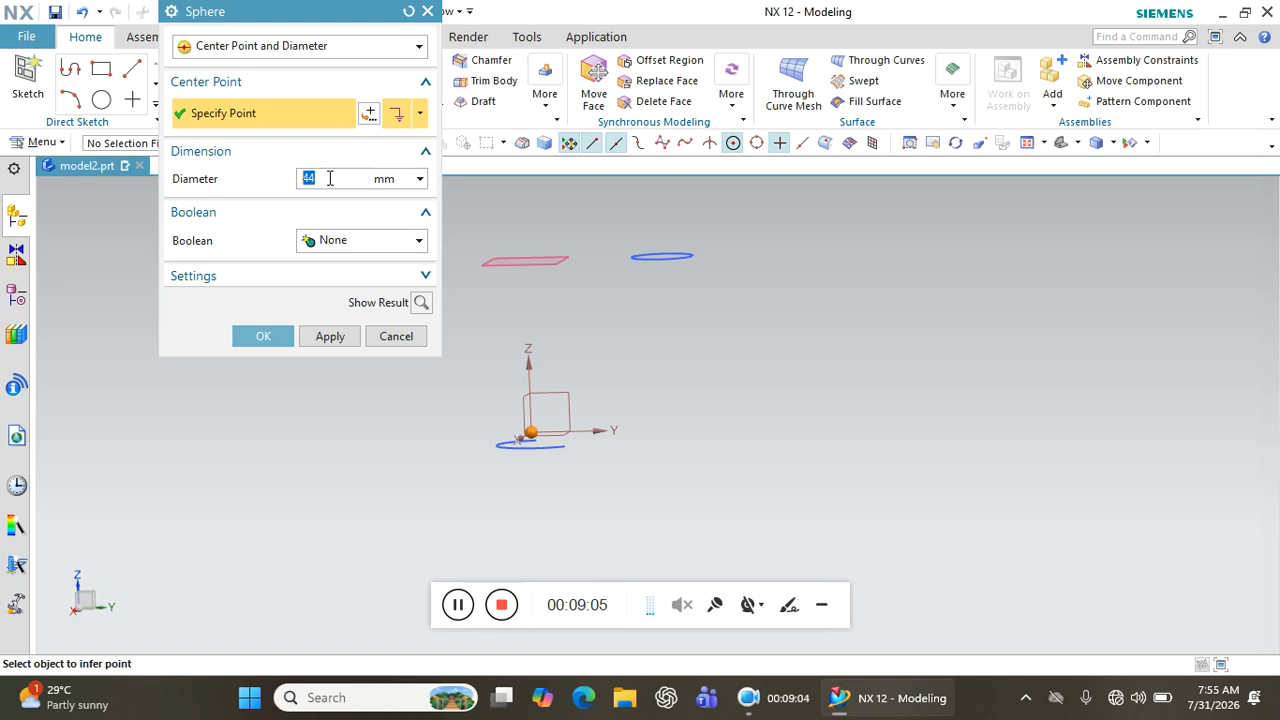
click(421, 305)
scroll(497, 449, down, 4)
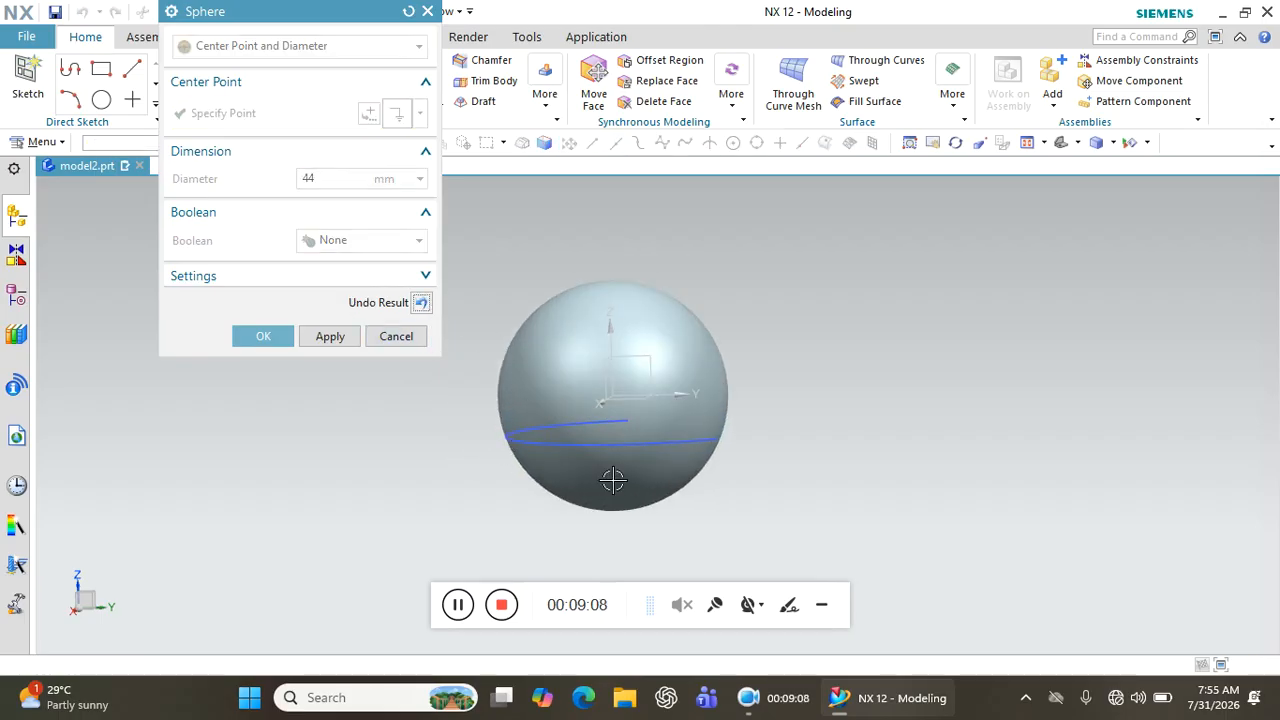
middle_drag(572, 456, 603, 430)
scroll(600, 432, up, 5)
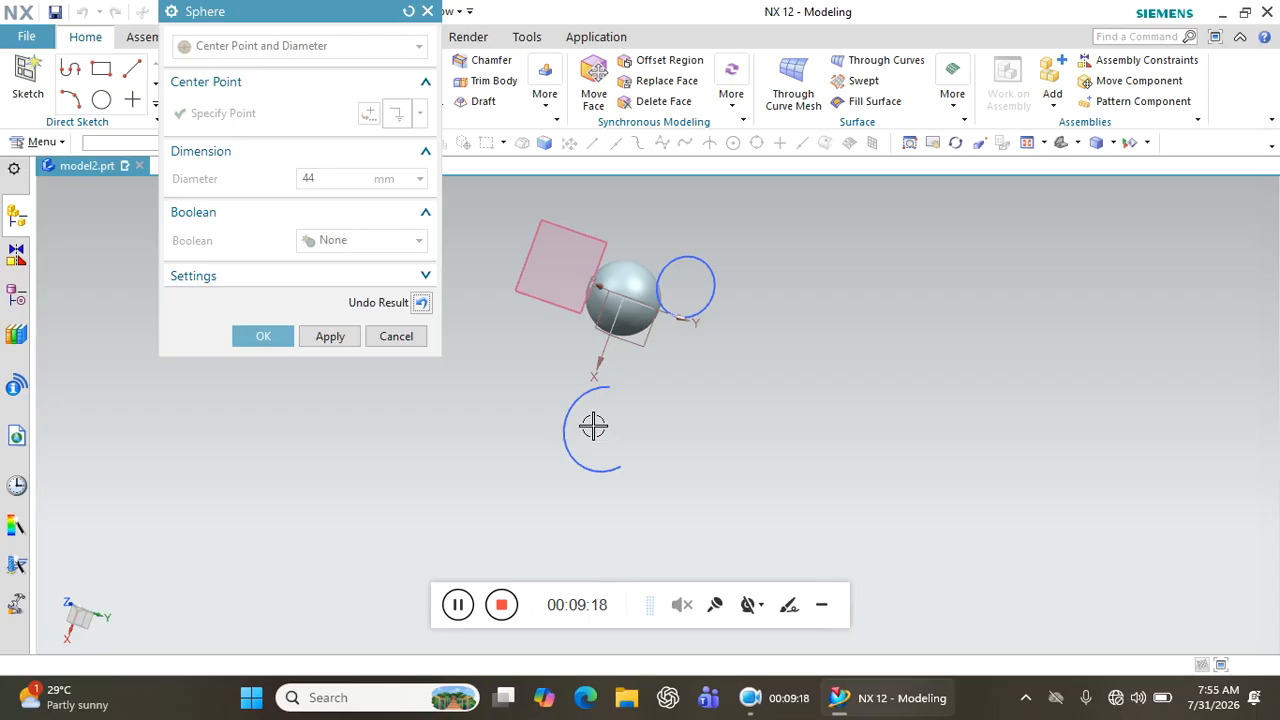
click(420, 303)
middle_drag(600, 343, 623, 291)
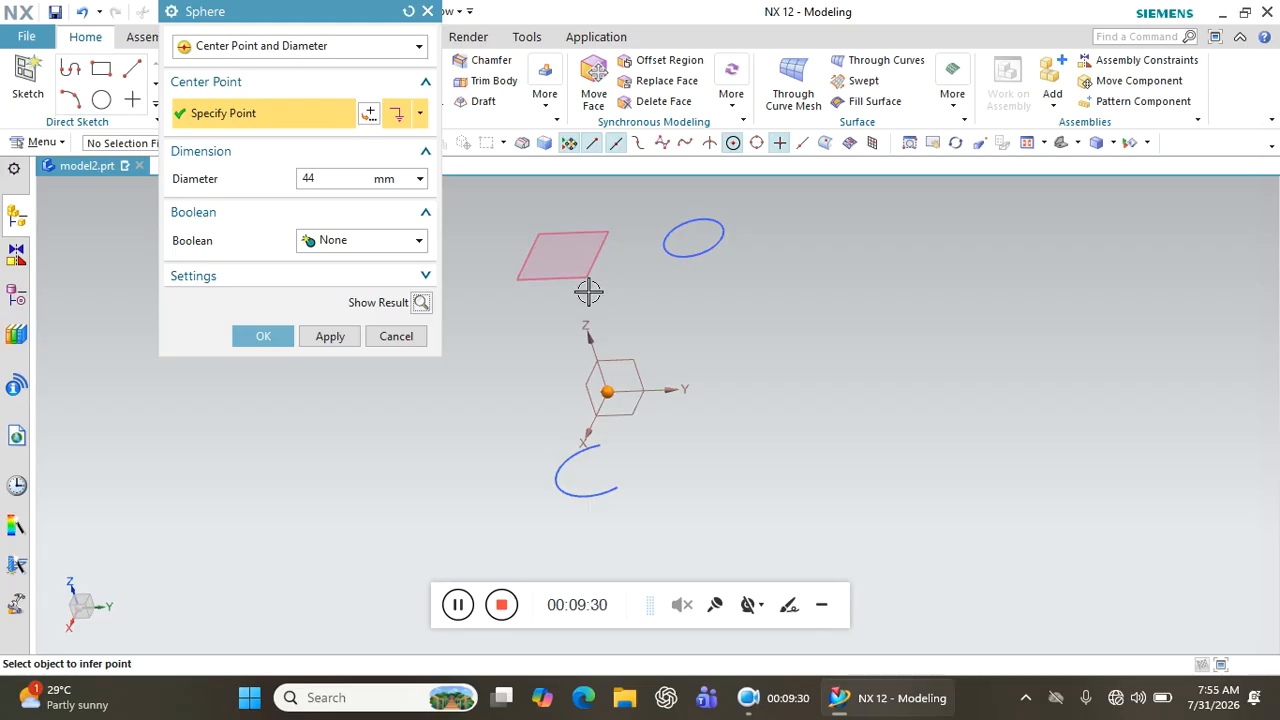
- Create a sphere by Arc from the lower open arc with Boolean set to None, and undo it
click(347, 47)
click(262, 88)
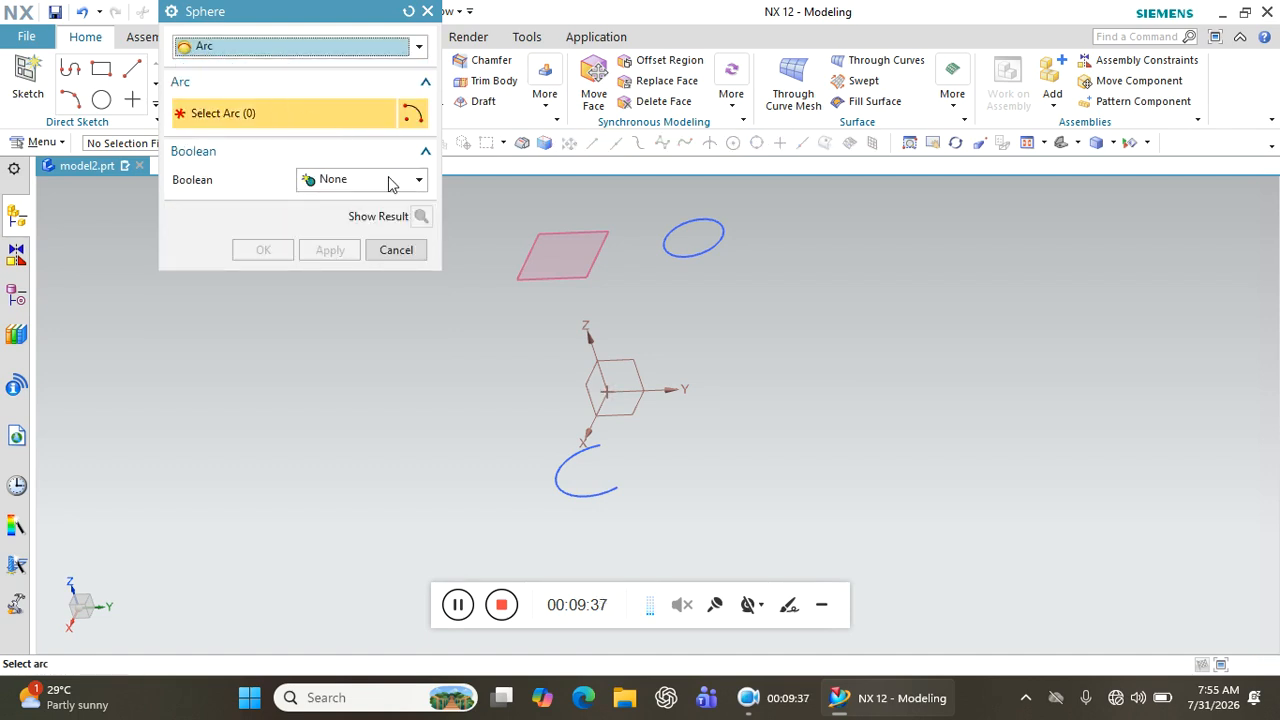
click(568, 481)
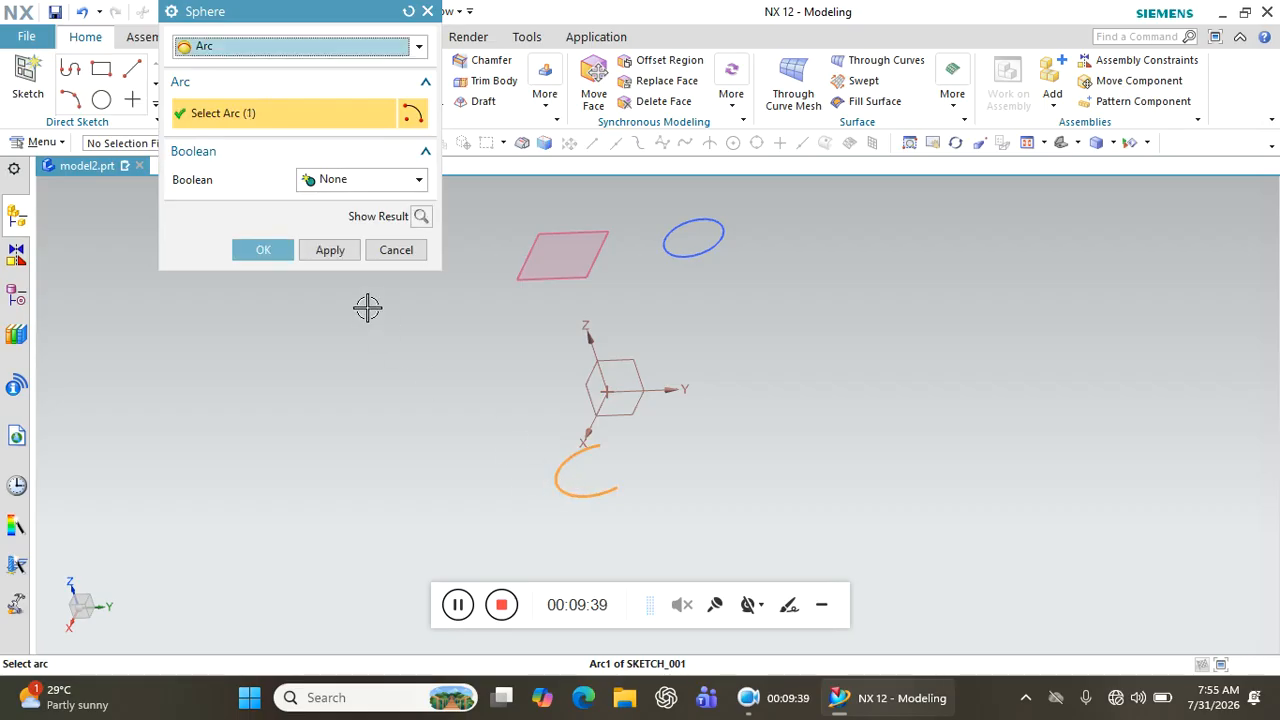
click(421, 216)
scroll(560, 488, up, 2)
middle_drag(560, 488, 694, 436)
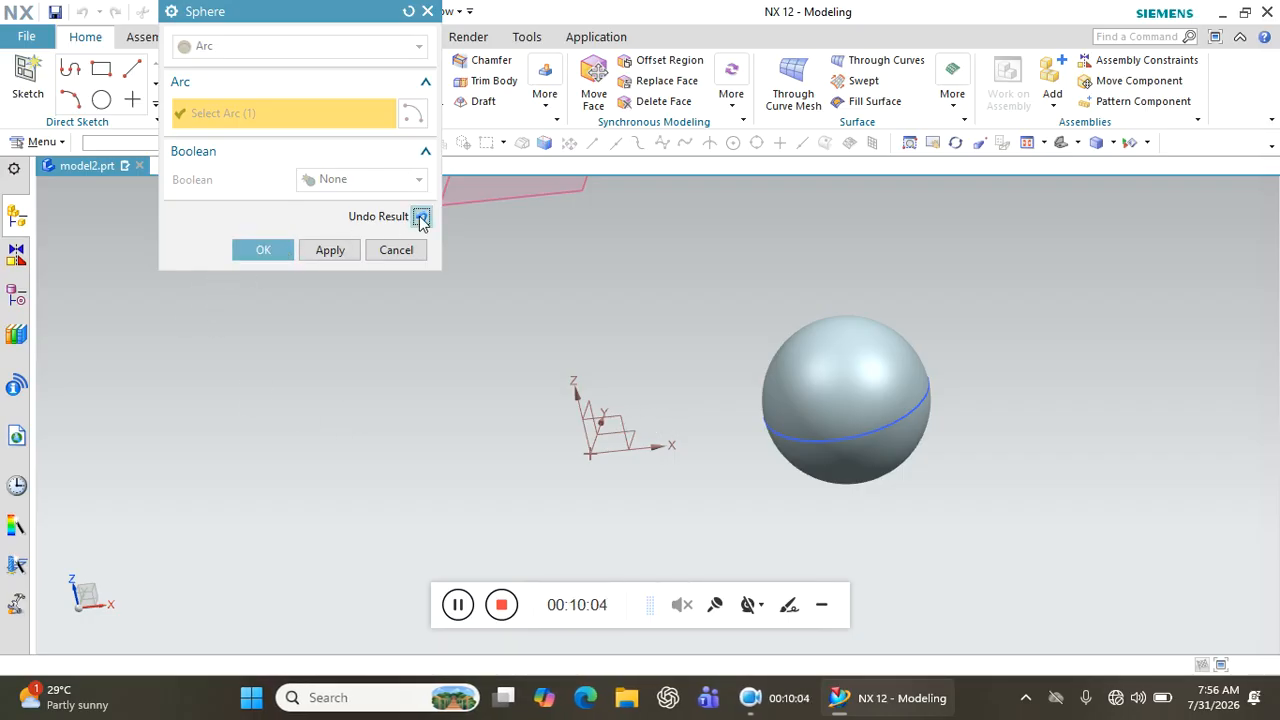
click(274, 250)
middle_drag(866, 371, 366, 235)
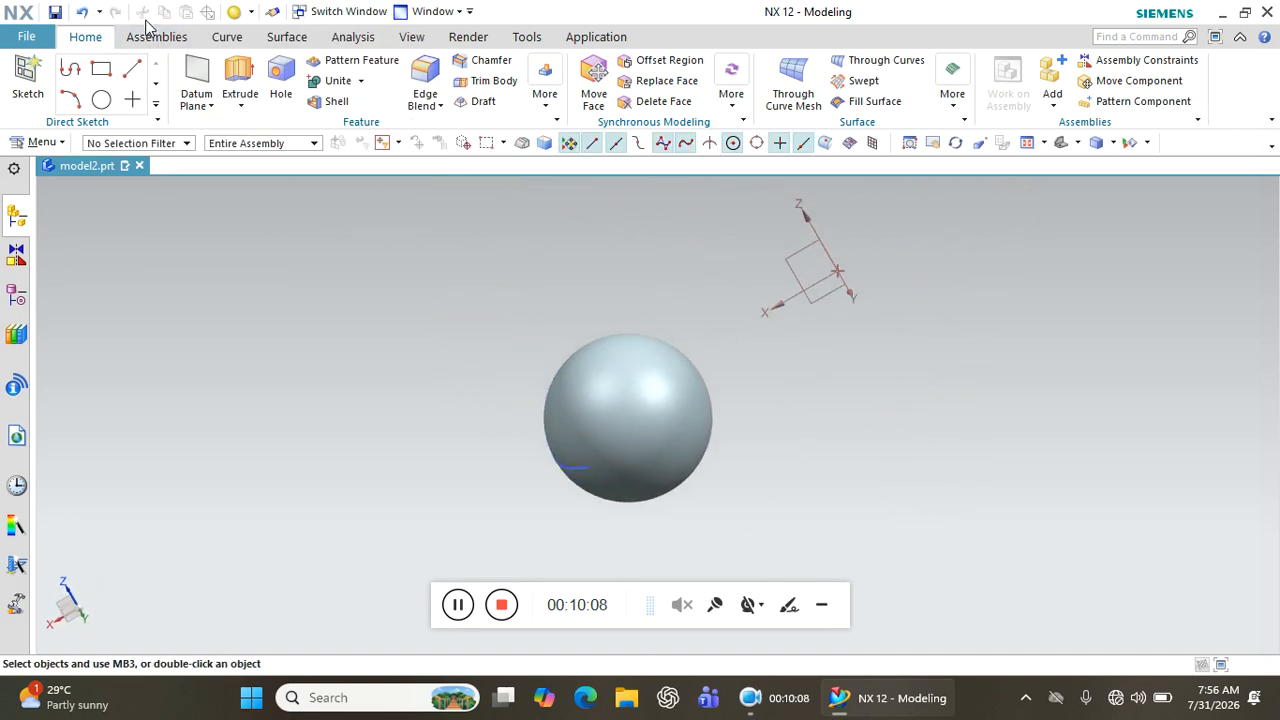
click(82, 11)
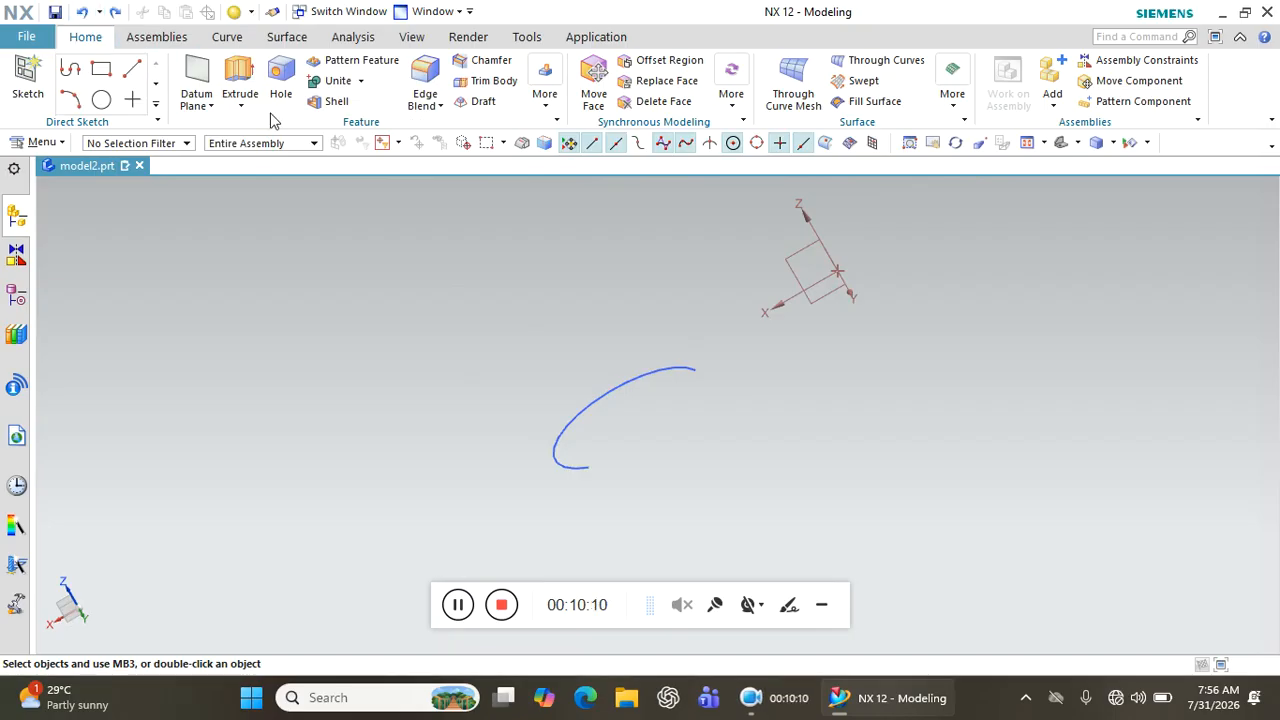
- Delete the open arc sketch, the circle sketch and the offset datum plane
click(545, 92)
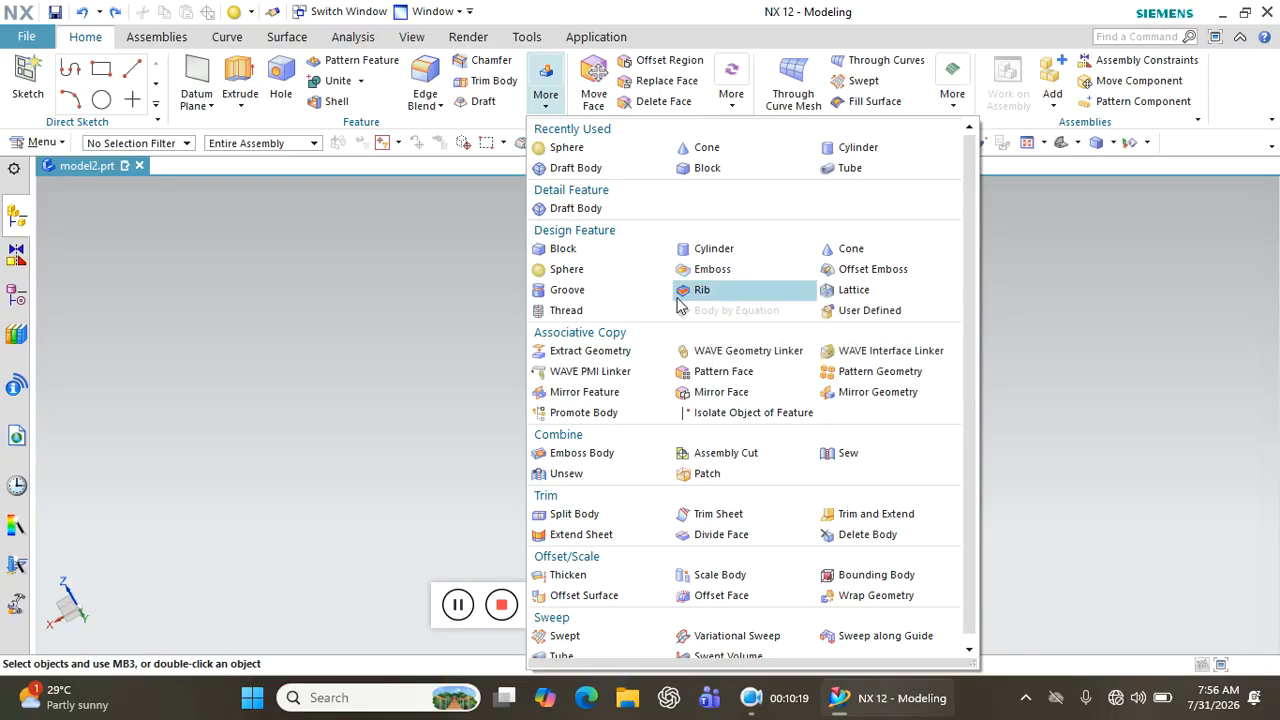
click(397, 317)
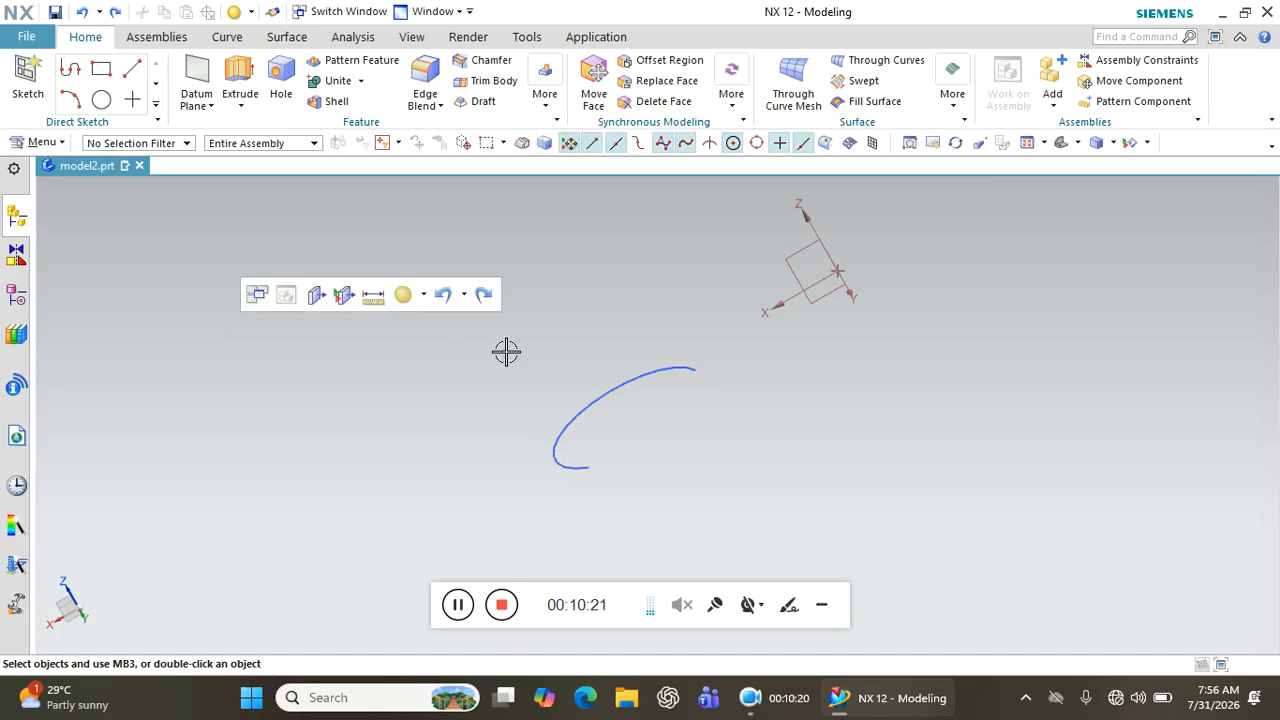
click(652, 375)
click(857, 347)
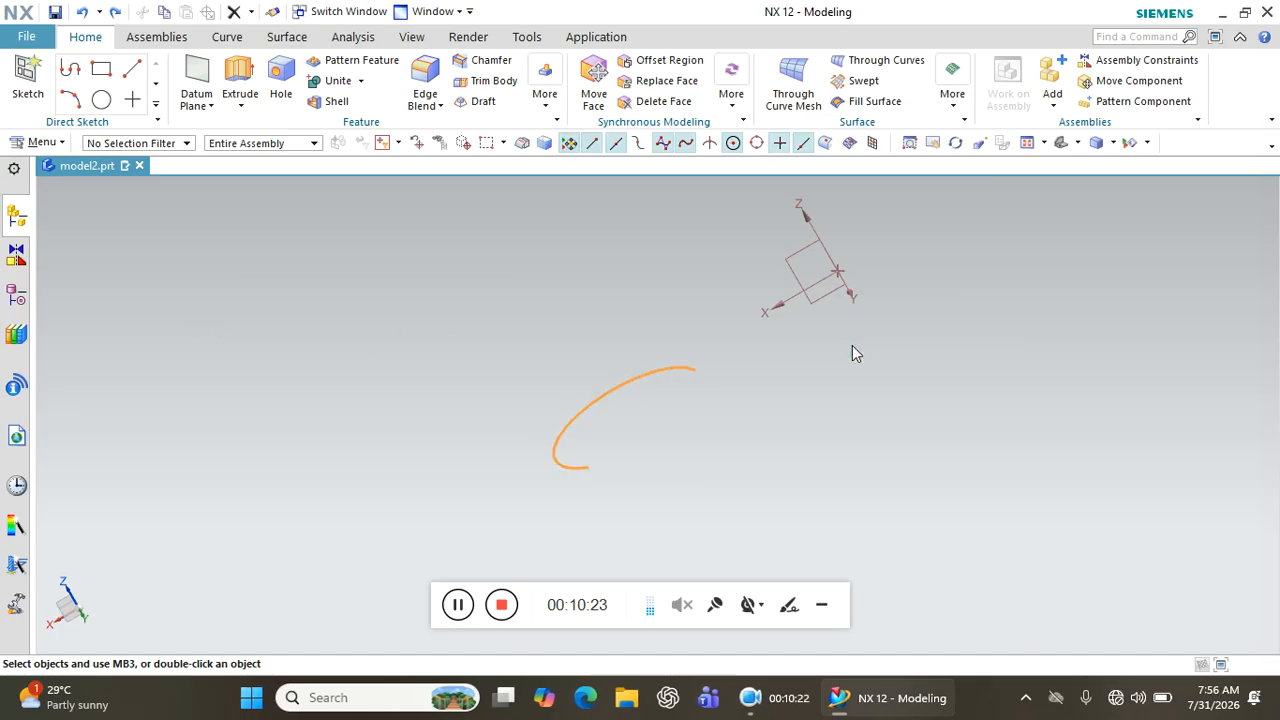
middle_drag(788, 358, 788, 286)
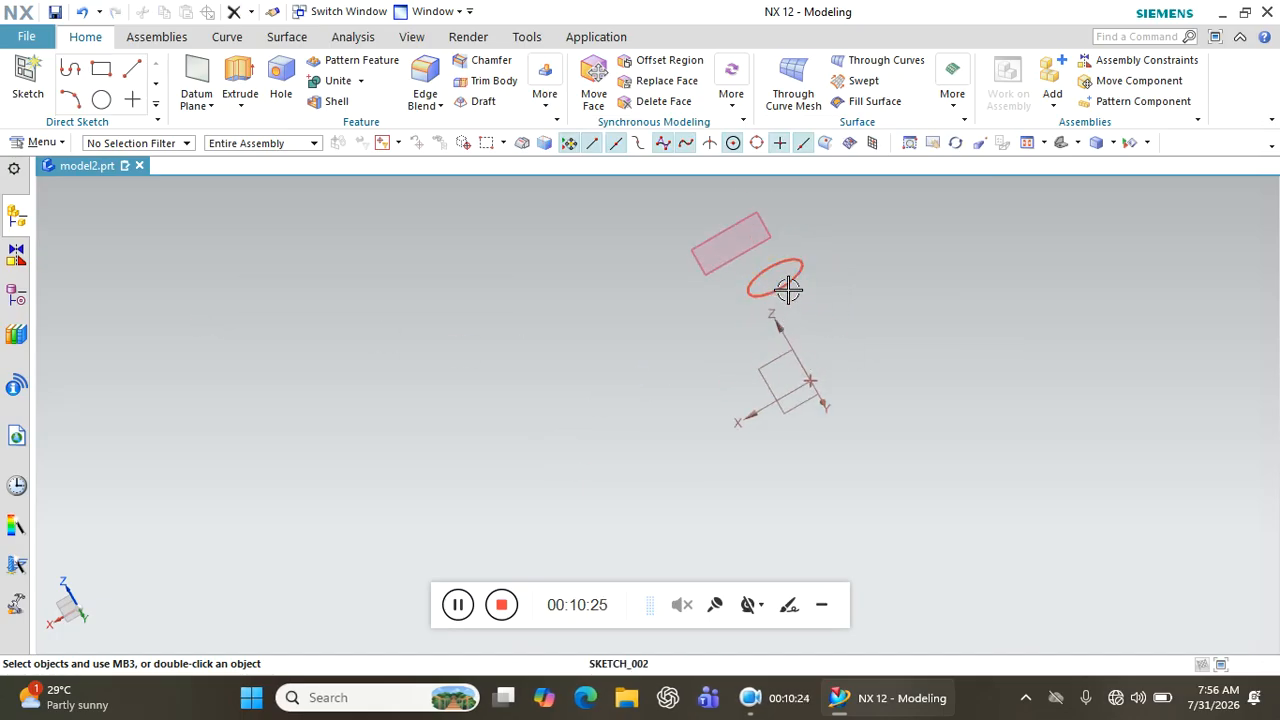
click(788, 286)
click(998, 258)
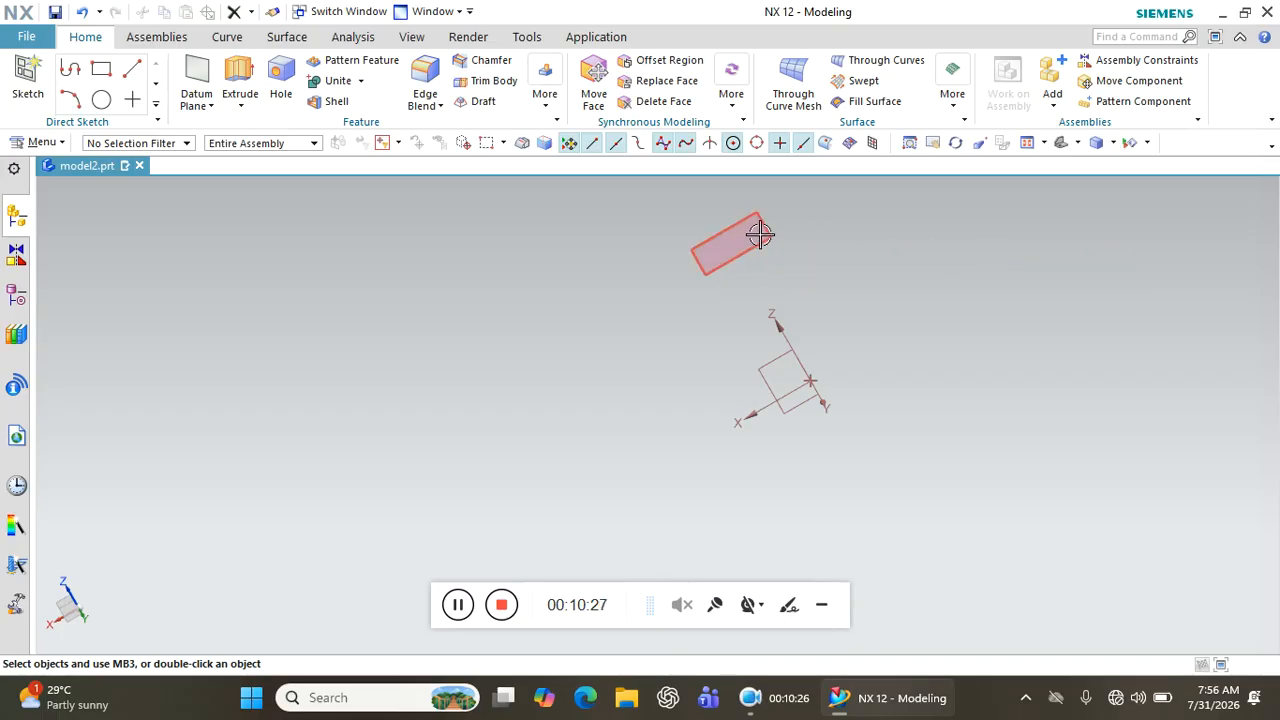
click(755, 250)
click(936, 220)
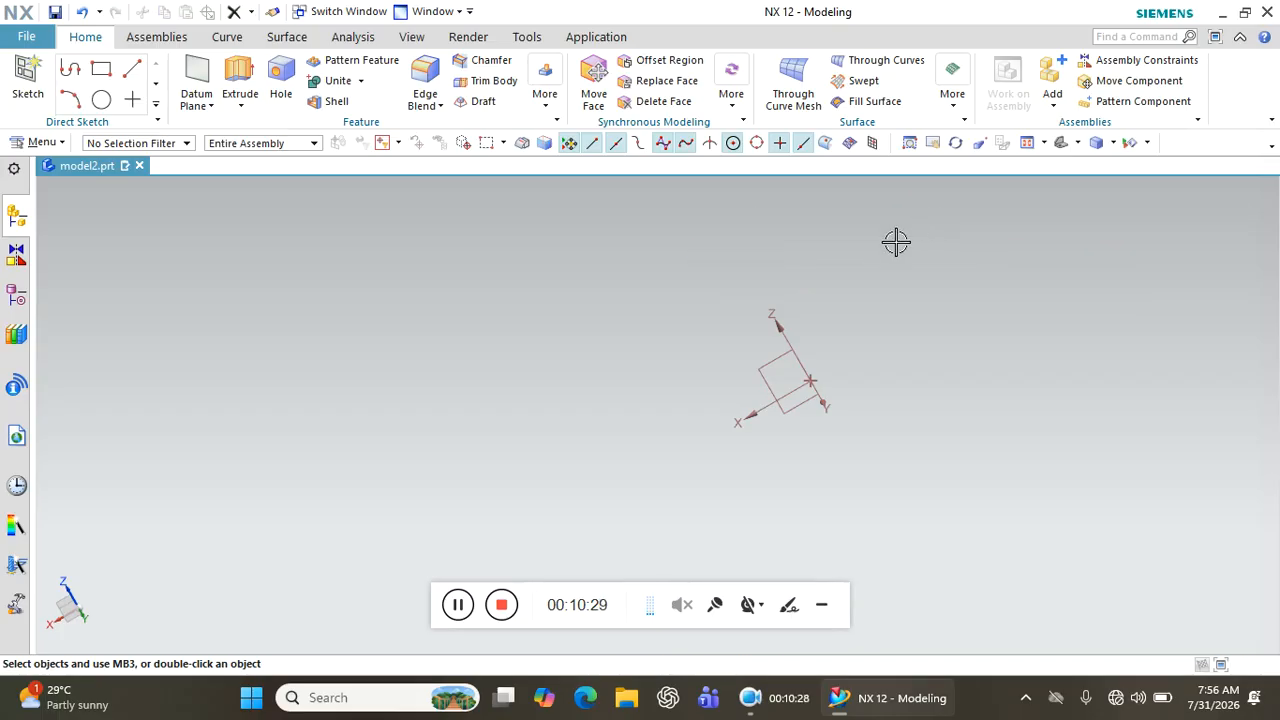
- Start an Extrude and open a section sketch for it on the XY plane
middle_drag(764, 398, 790, 340)
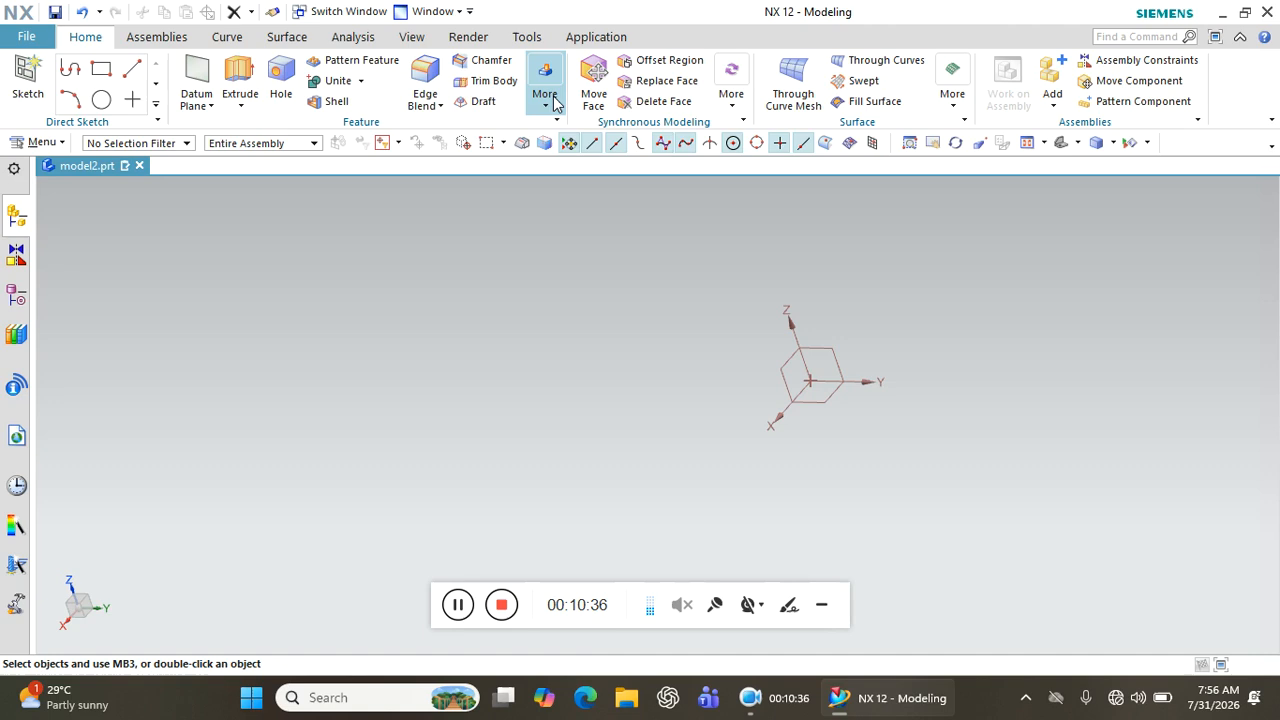
click(240, 80)
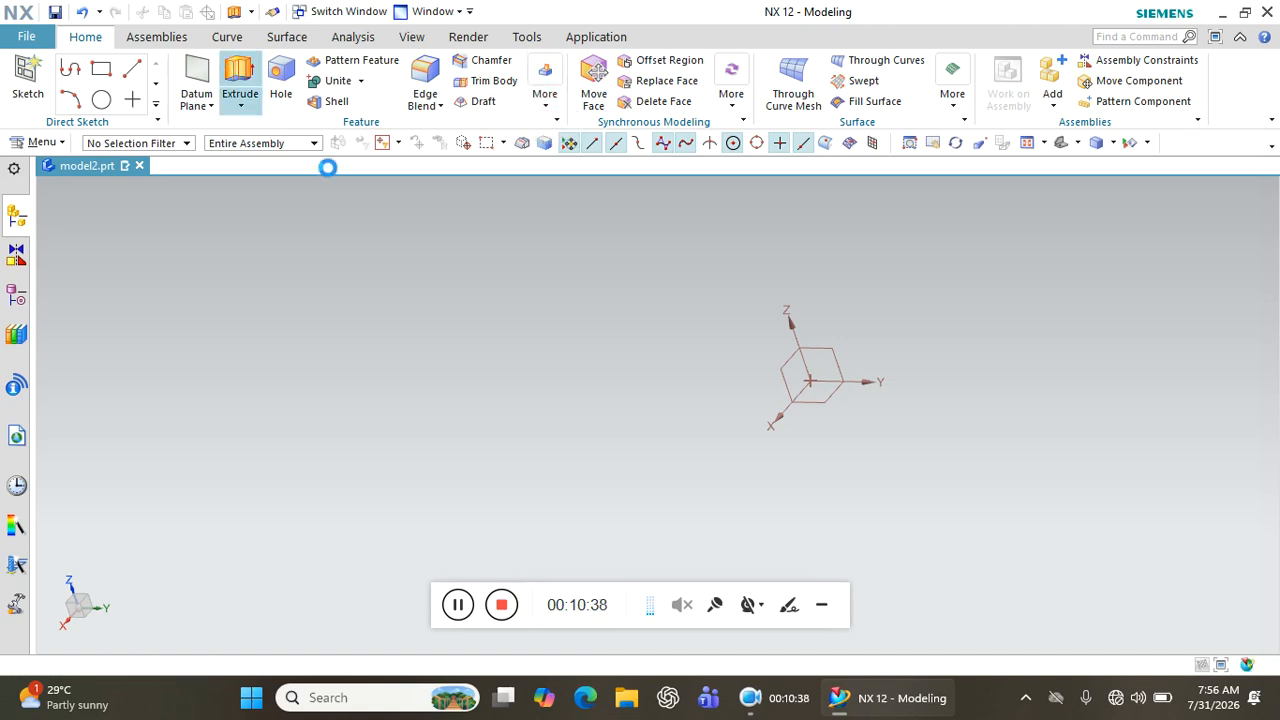
click(384, 70)
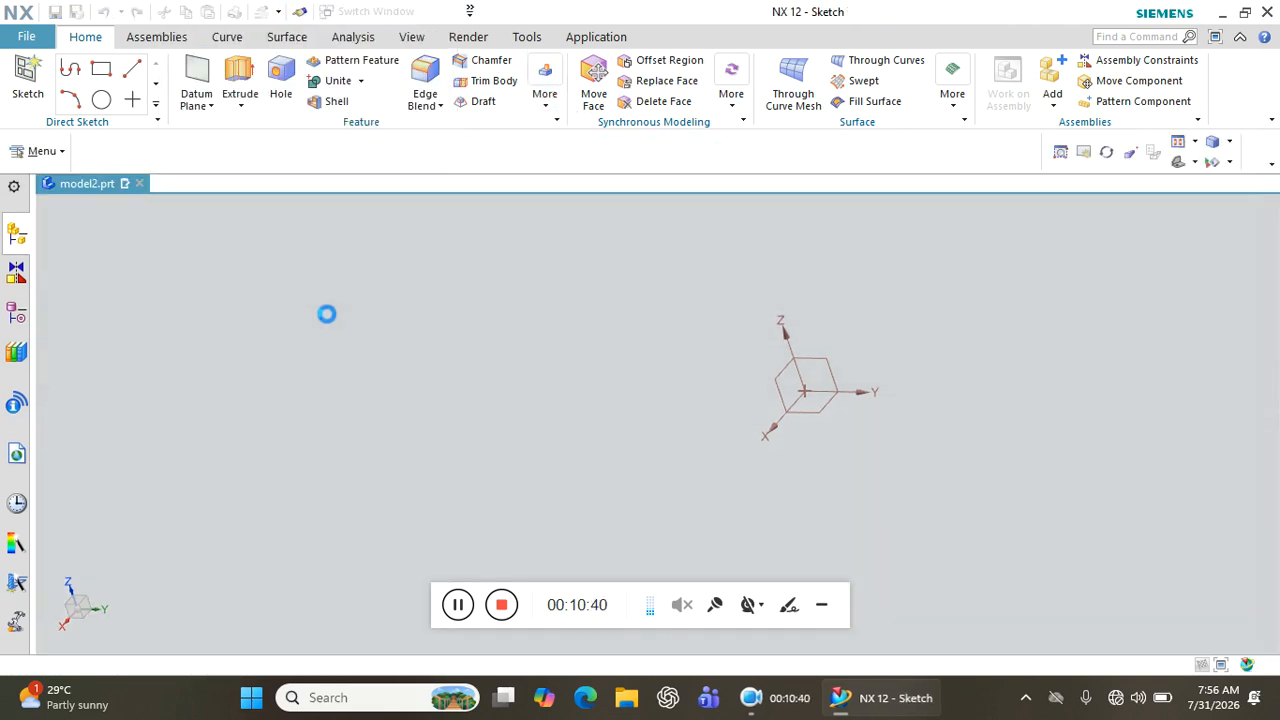
click(338, 250)
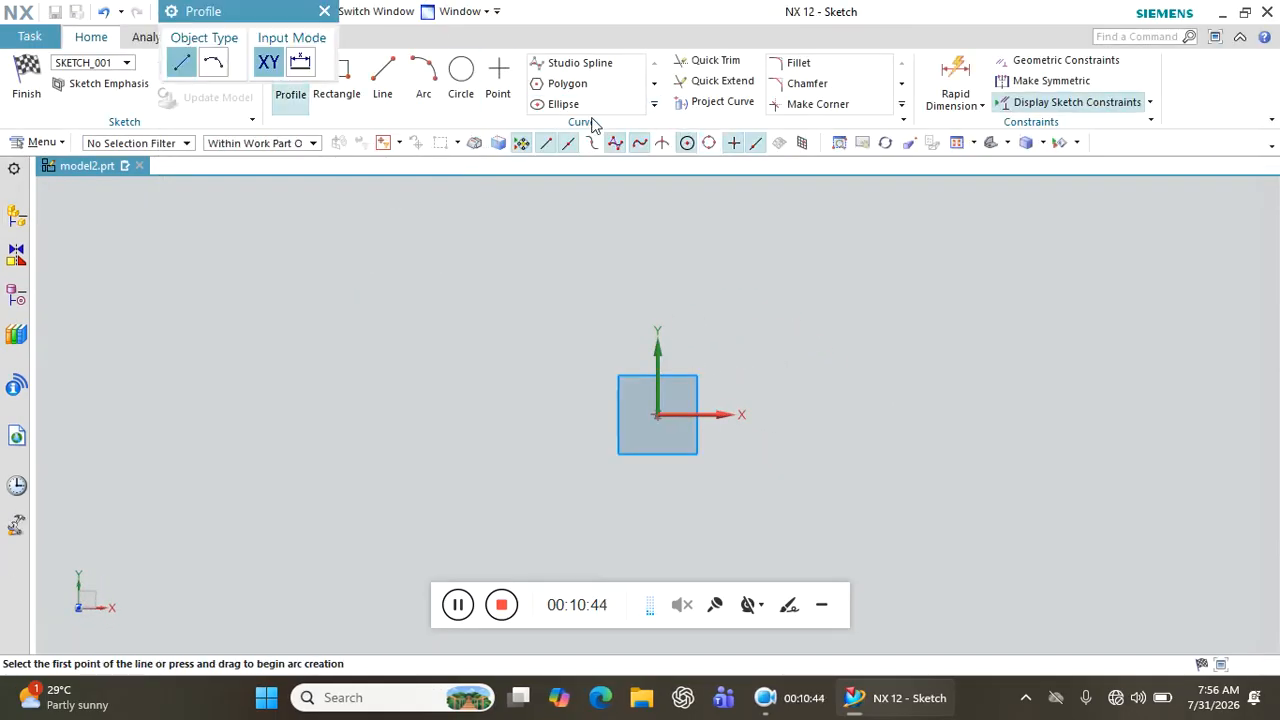
click(580, 88)
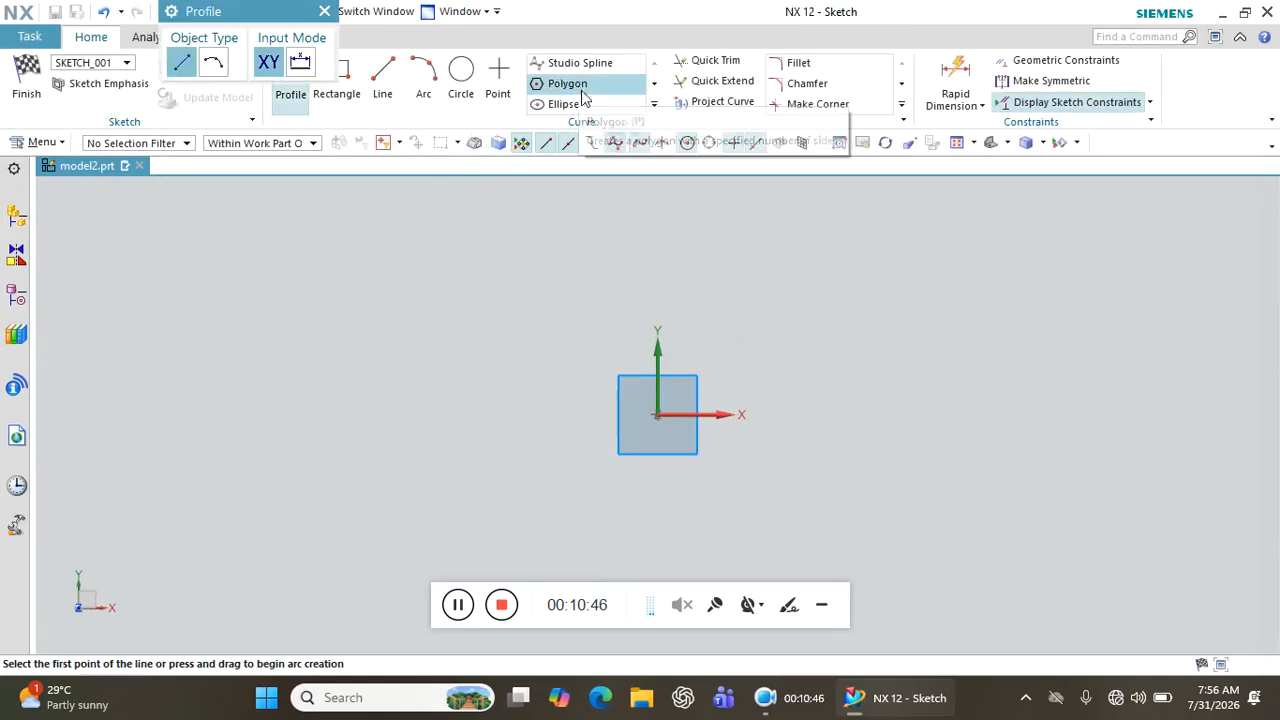
click(658, 418)
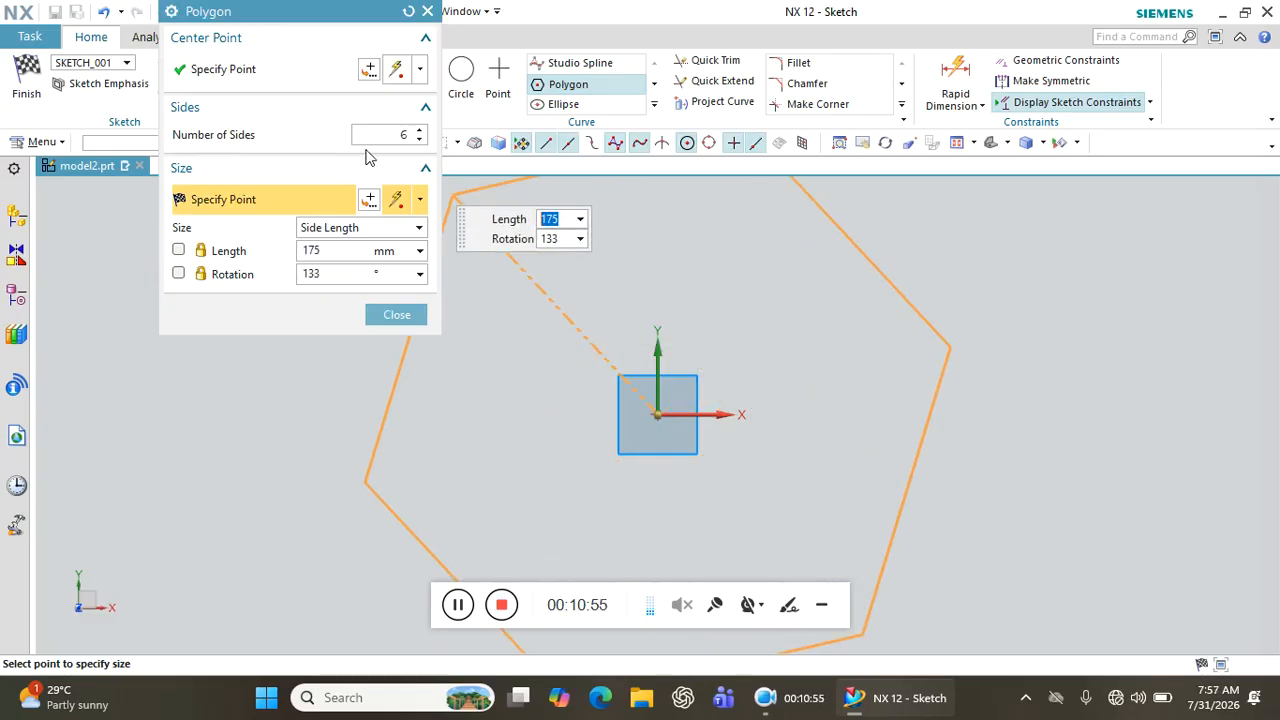
click(330, 227)
click(326, 246)
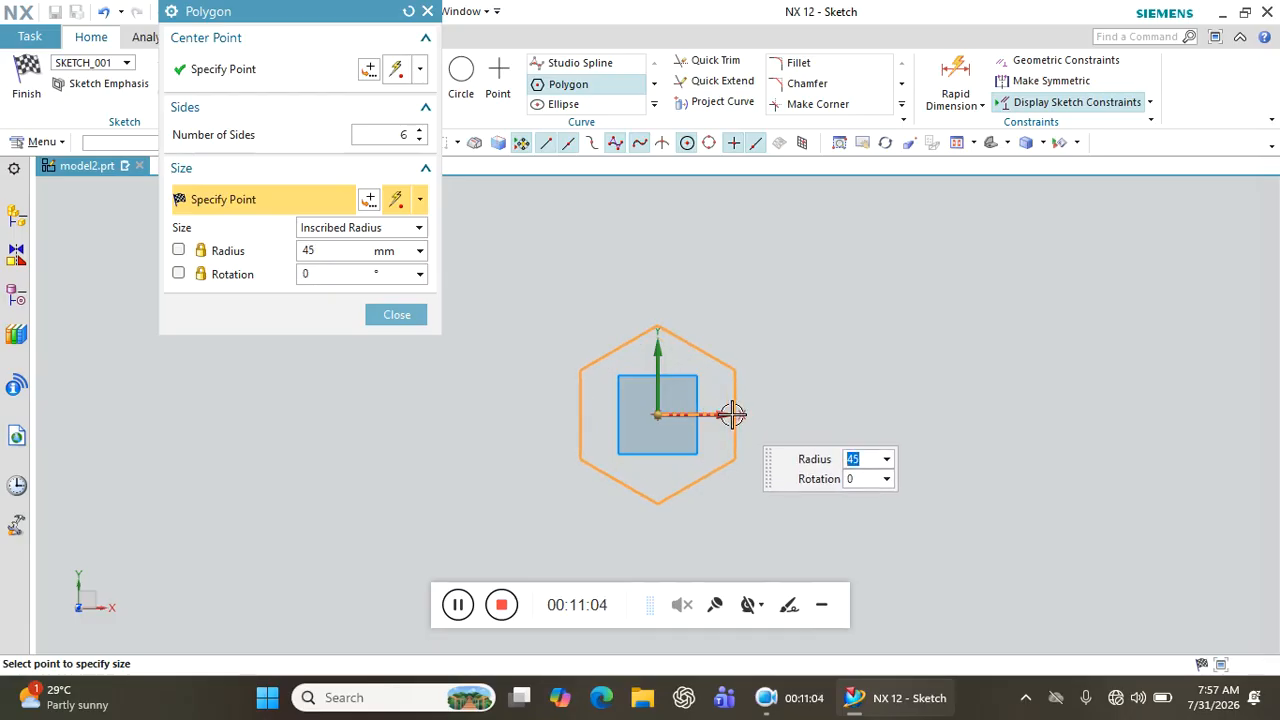
key(Escape)
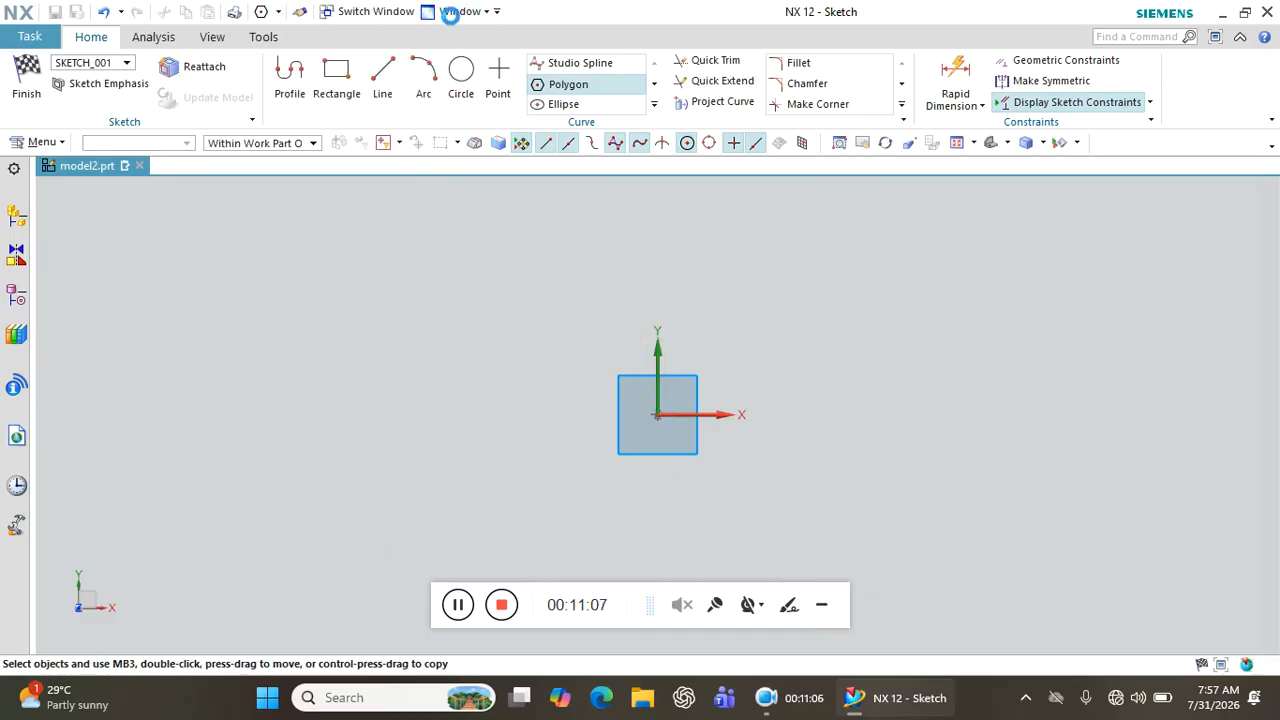
- Sketch a six-sided polygon centered at the origin with an inscribed radius of 5 mm and 0° rotation
click(563, 86)
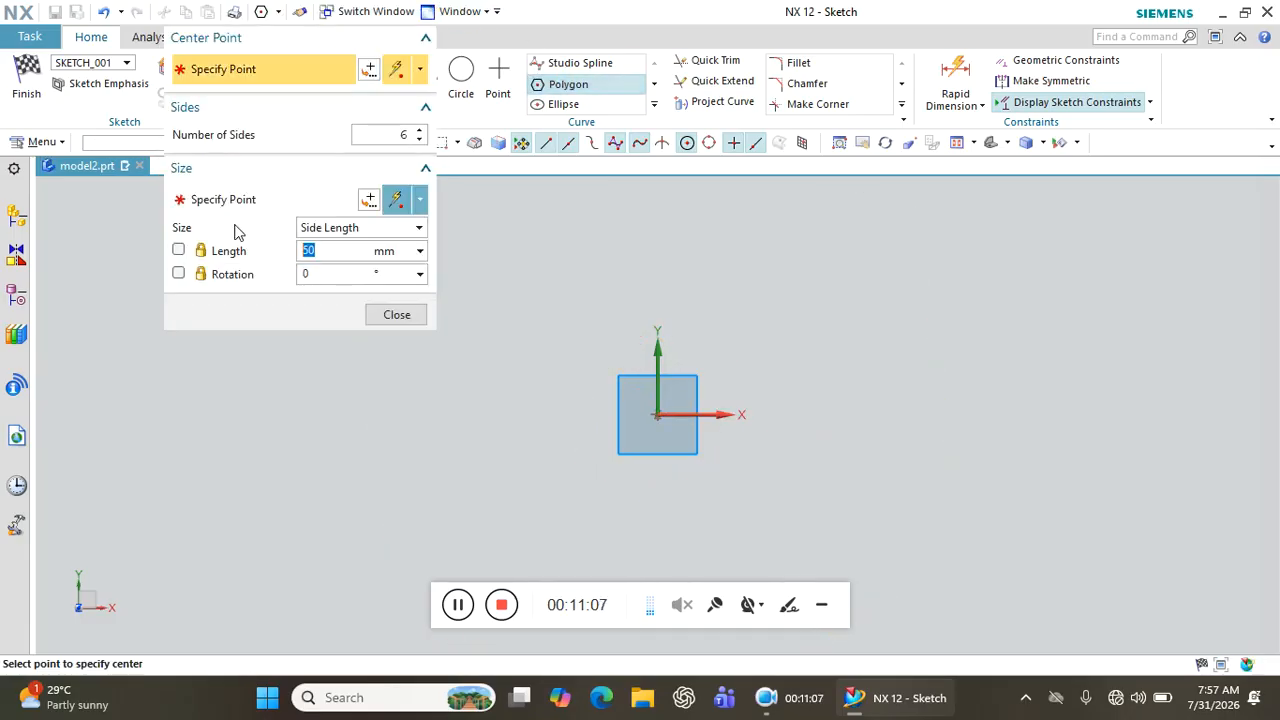
click(346, 229)
click(337, 248)
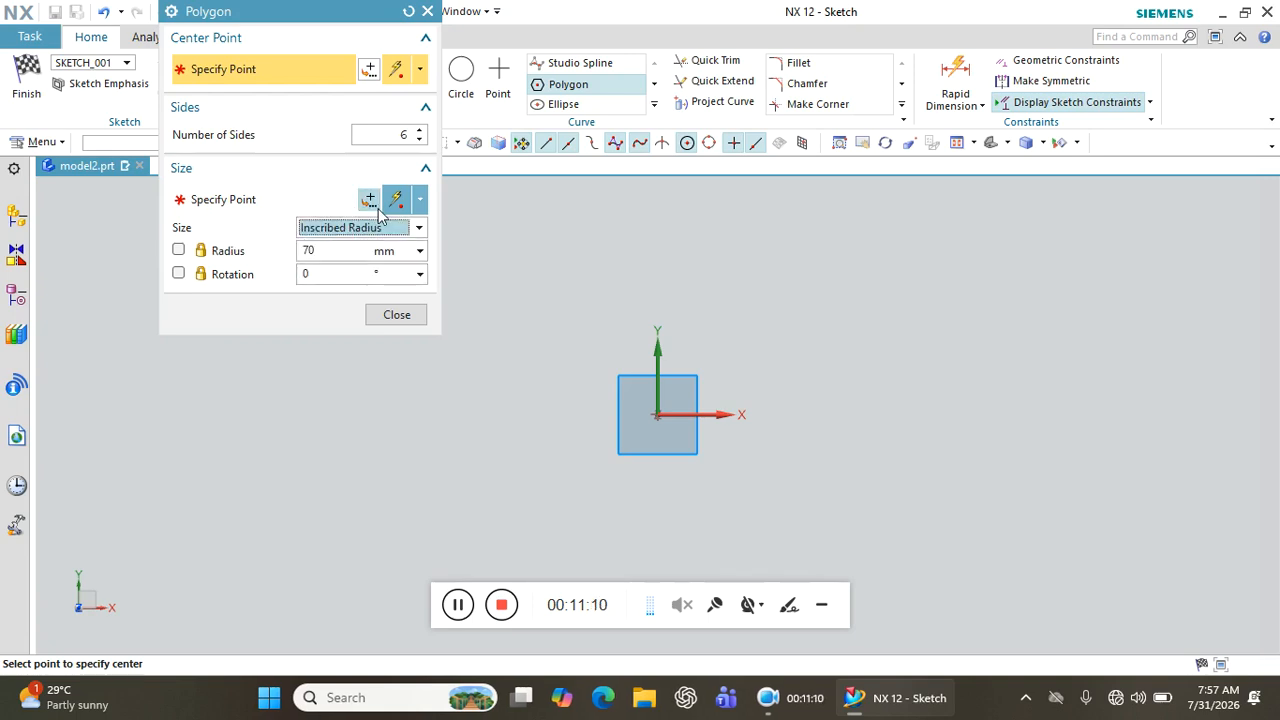
click(335, 251)
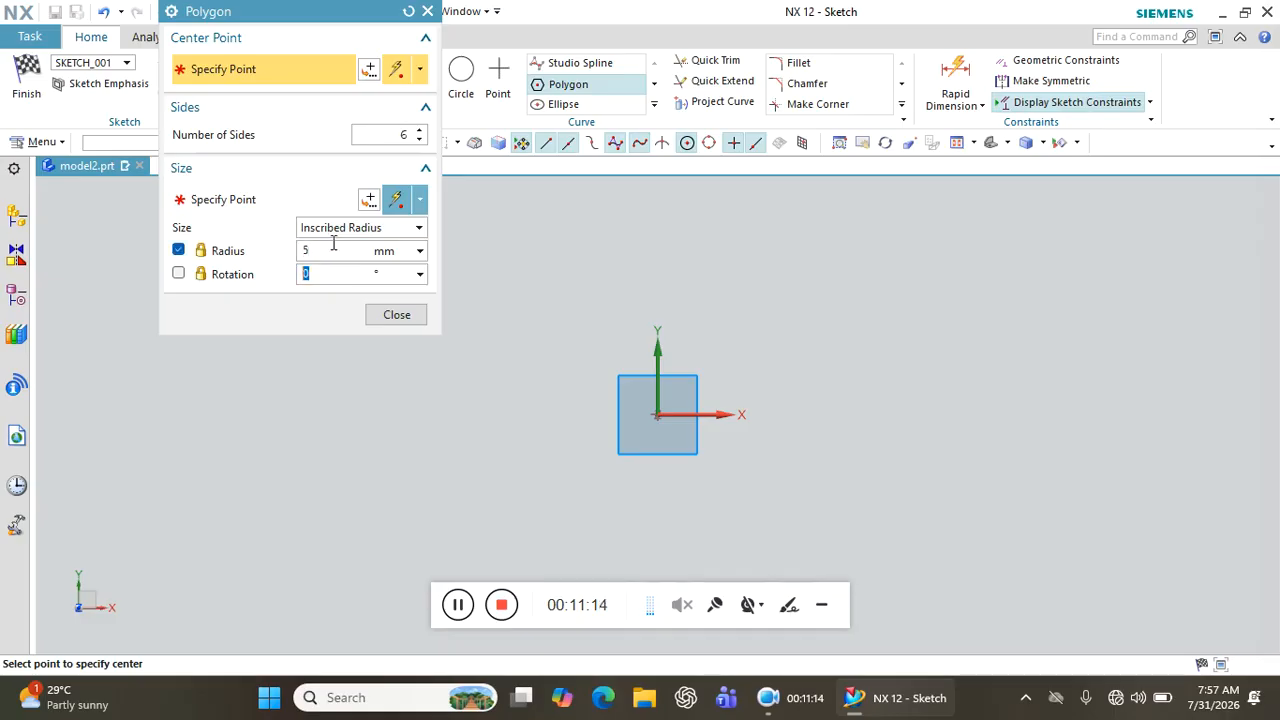
key(Return)
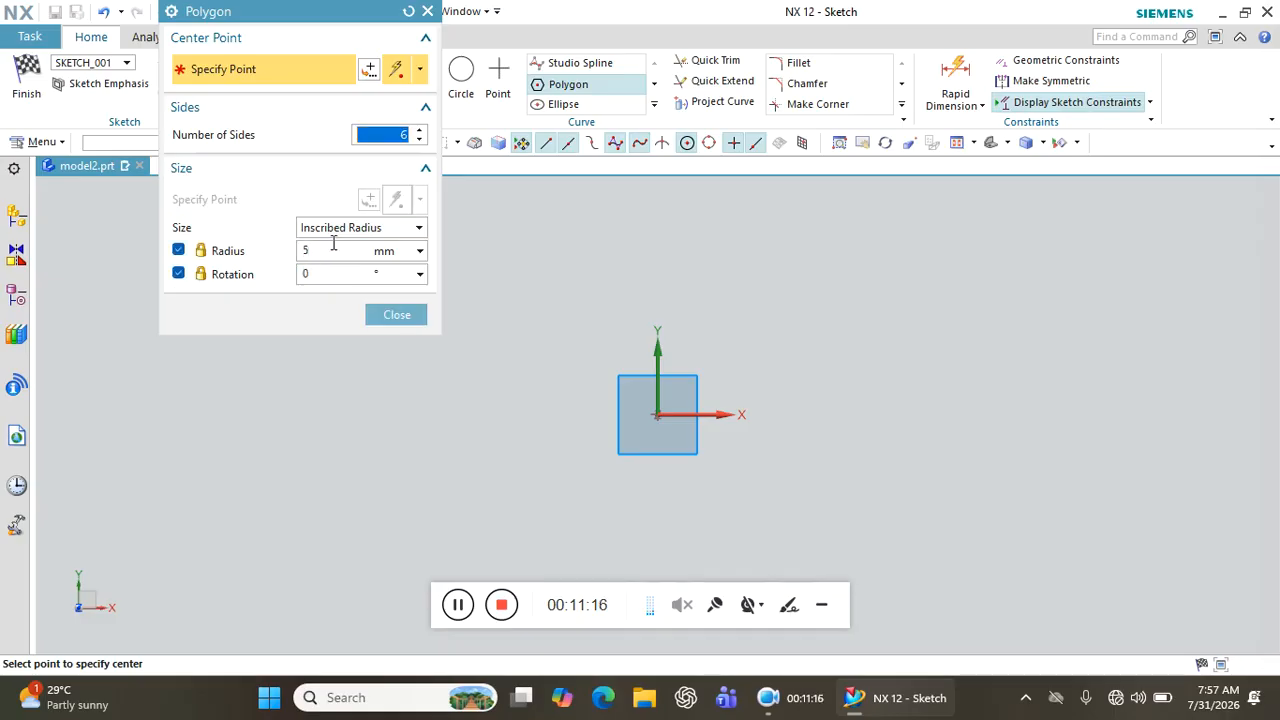
click(653, 421)
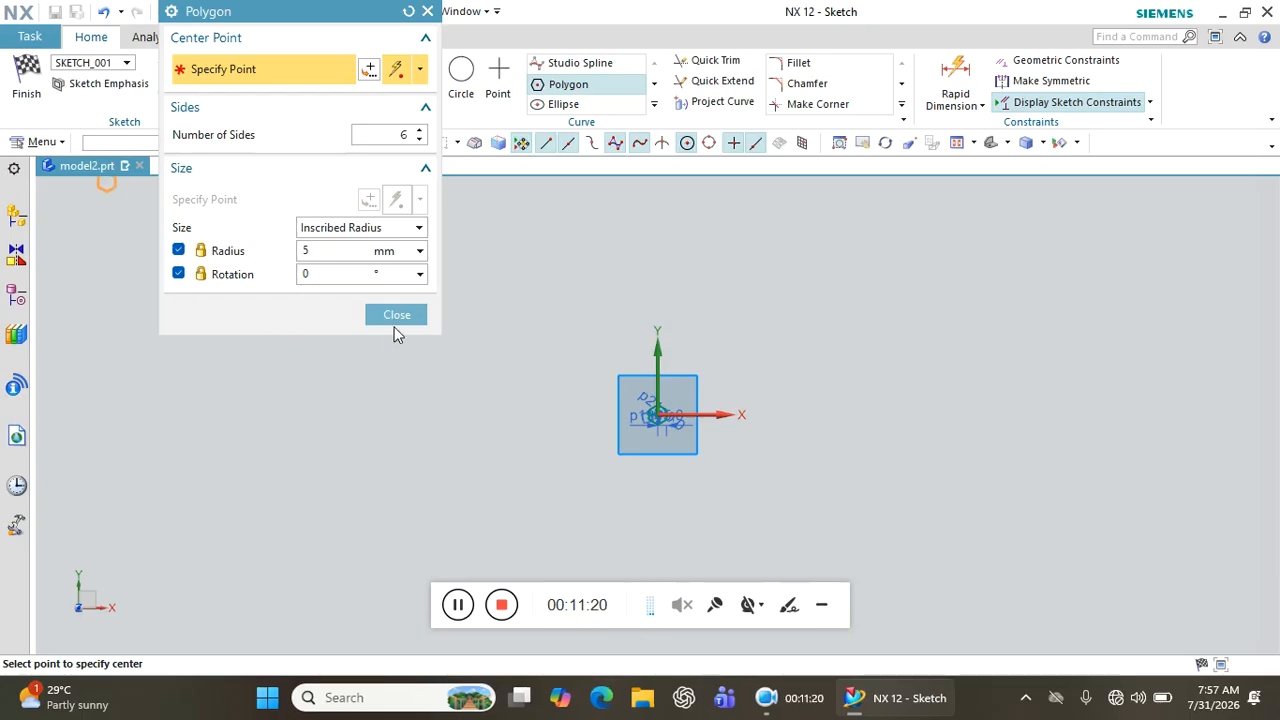
- Finish the hexagon sketch and extrude it to an end distance of 300 mm
scroll(680, 420, up, 5)
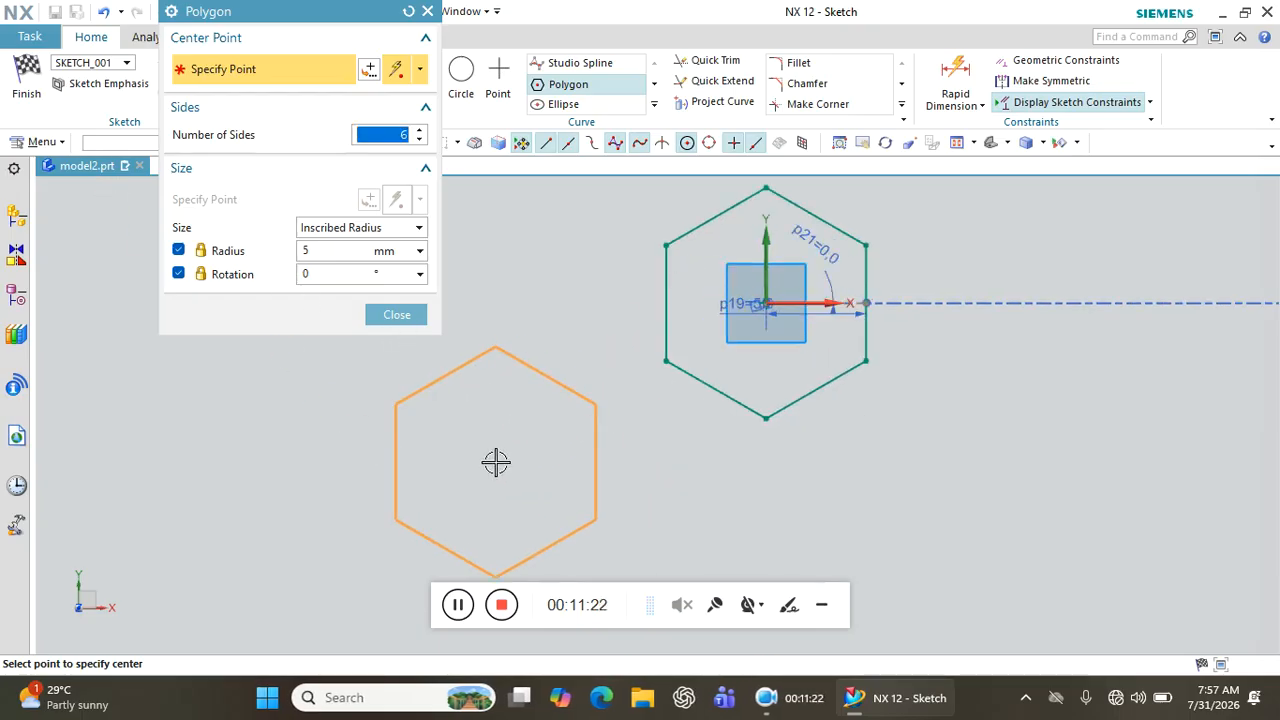
click(18, 104)
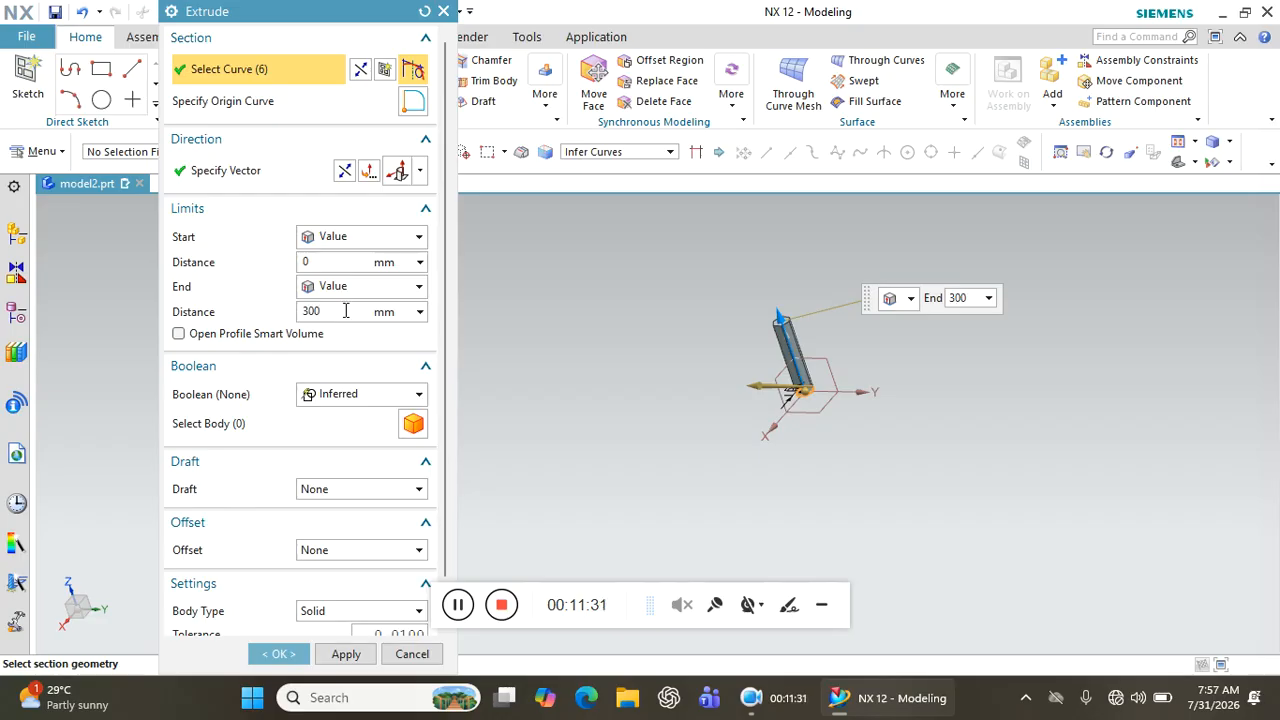
key(Return)
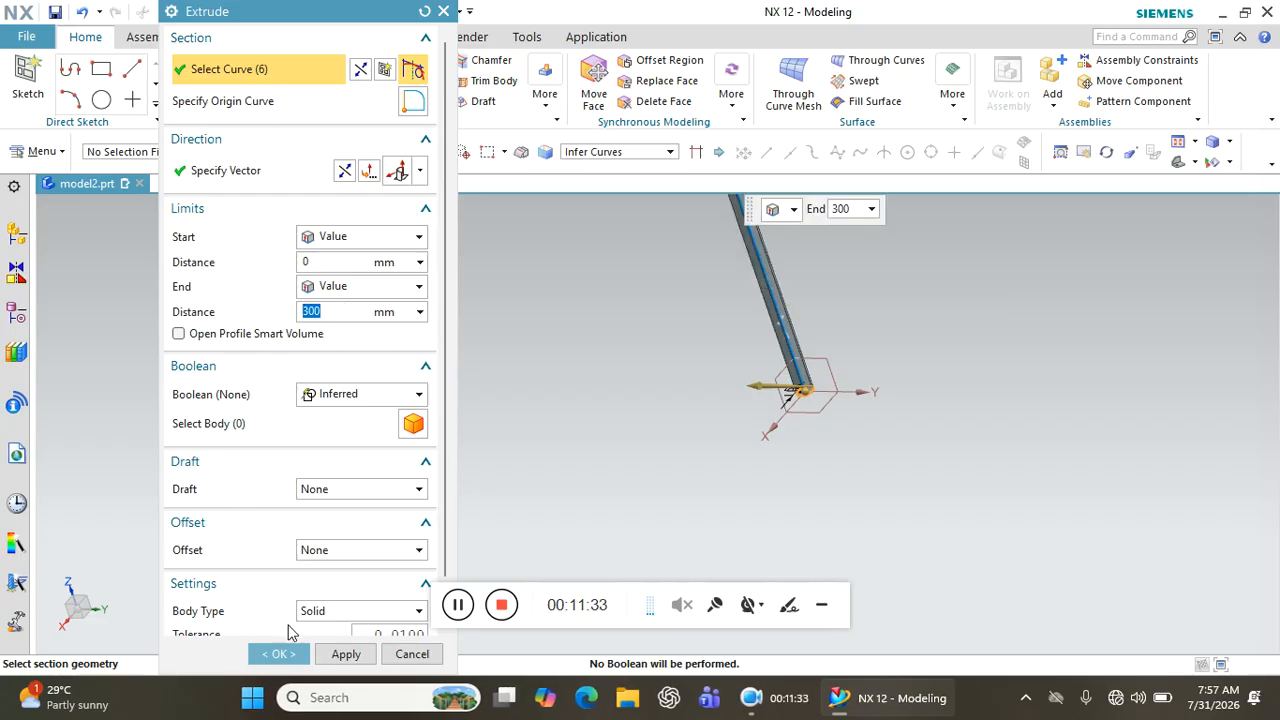
click(273, 654)
- Examine the extruded hexagonal bar and its end faces from several angles
scroll(706, 452, down, 4)
scroll(694, 280, up, 12)
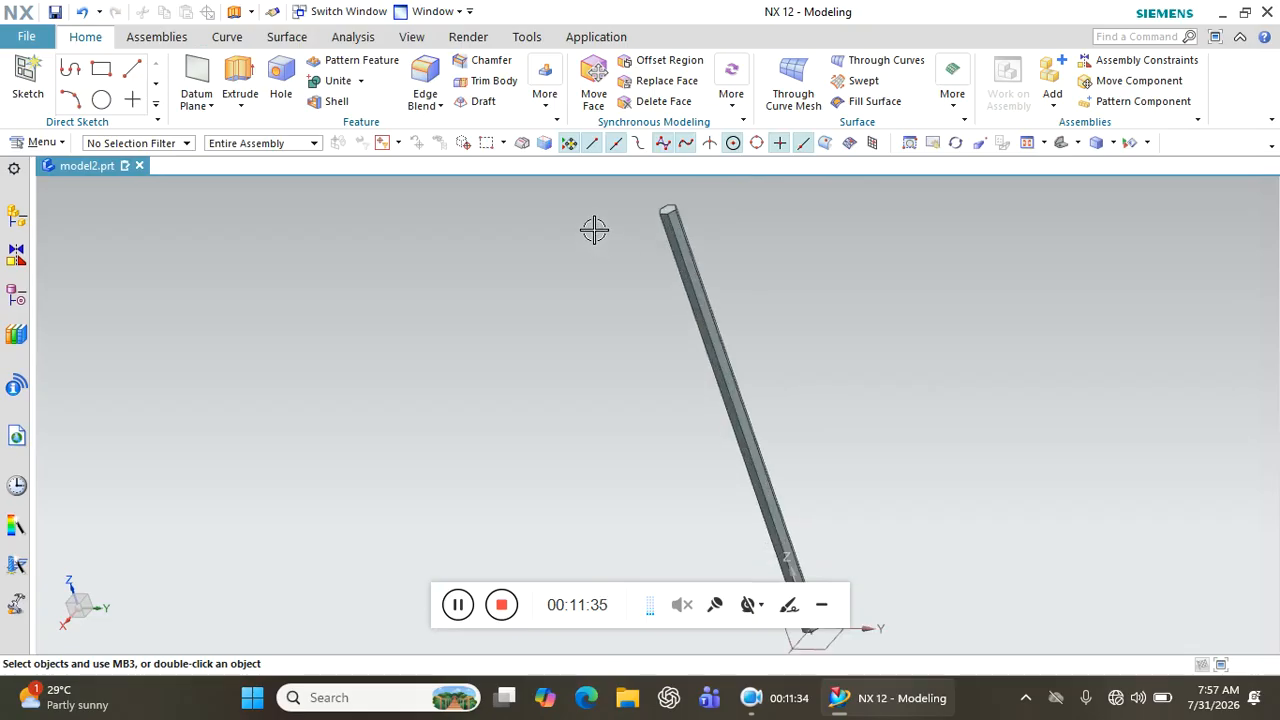
middle_drag(672, 211, 984, 334)
scroll(783, 289, up, 5)
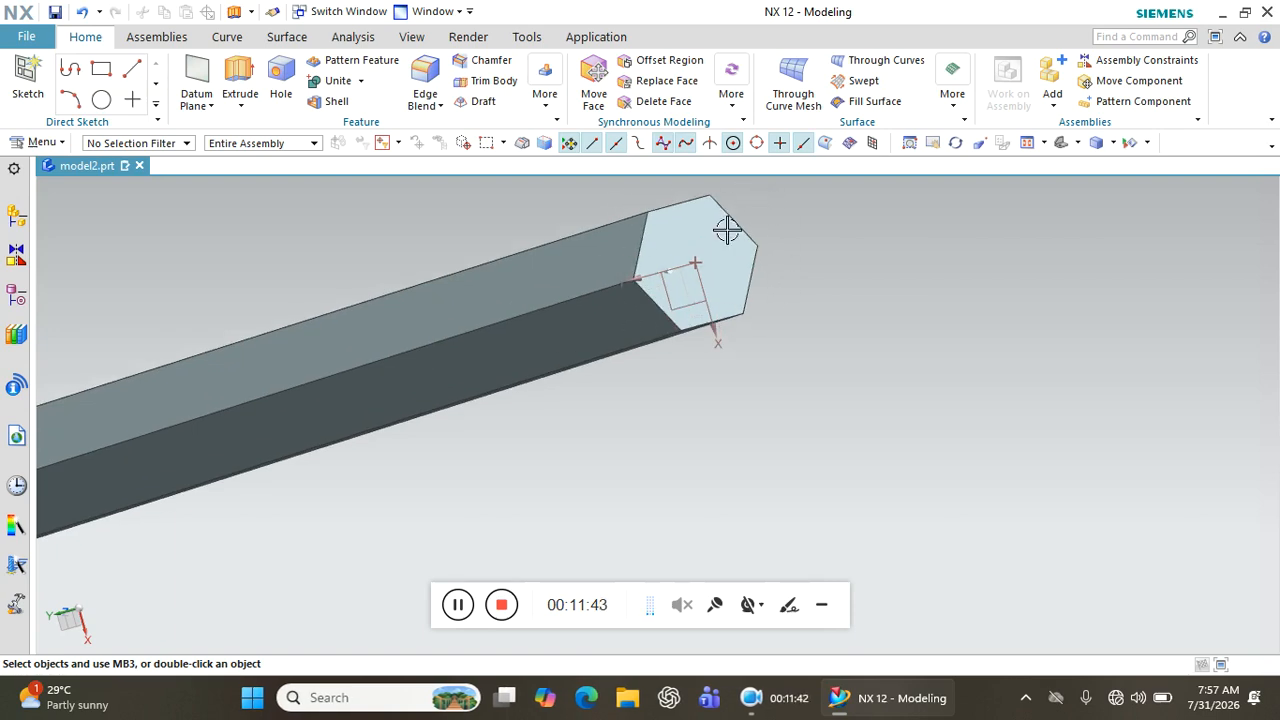
scroll(682, 276, up, 2)
scroll(634, 277, down, 8)
middle_drag(494, 320, 469, 263)
scroll(450, 240, down, 1)
- Create a datum plane offset 25 mm above the bar's upper hexagonal end face
scroll(415, 183, up, 8)
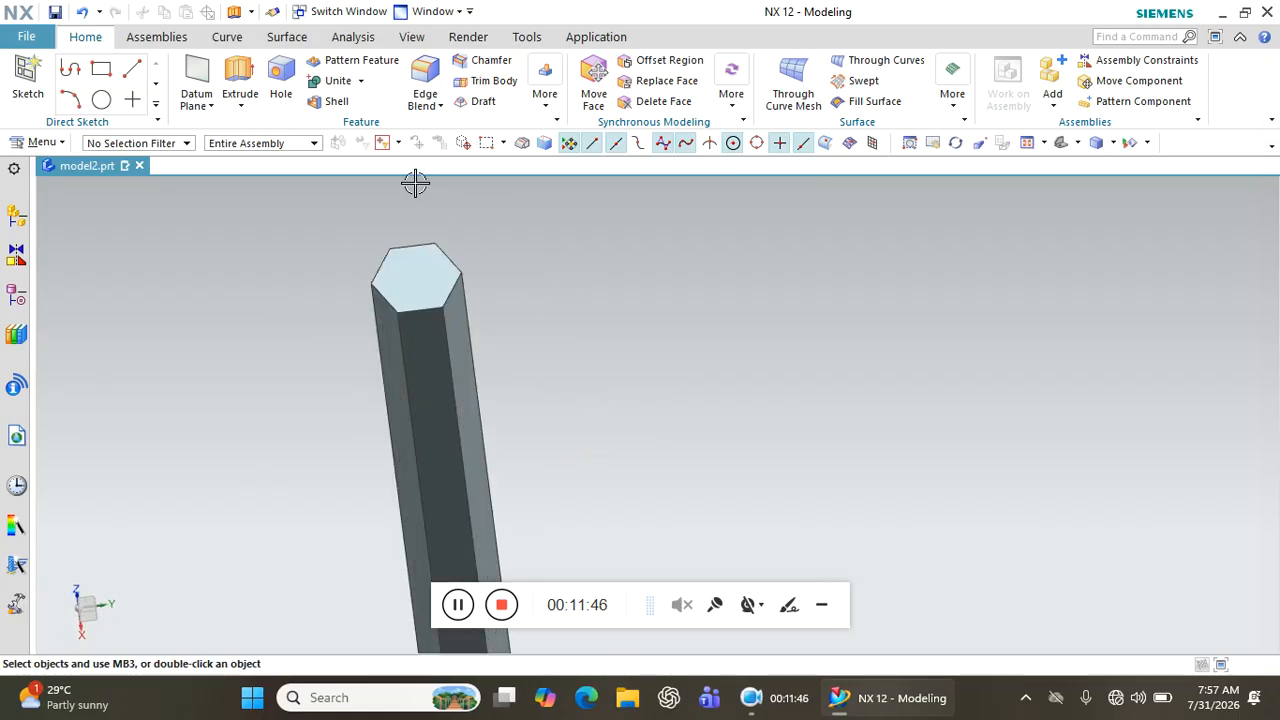
scroll(415, 183, up, 2)
click(419, 332)
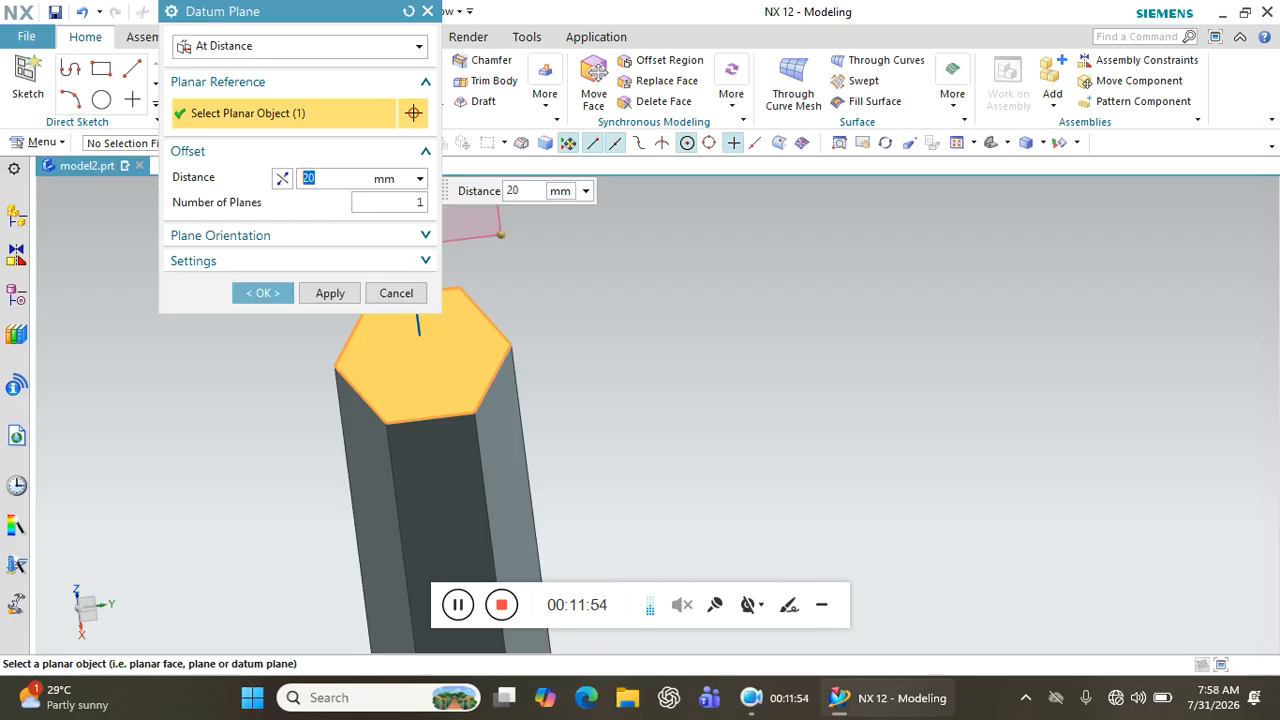
middle_drag(803, 374, 671, 251)
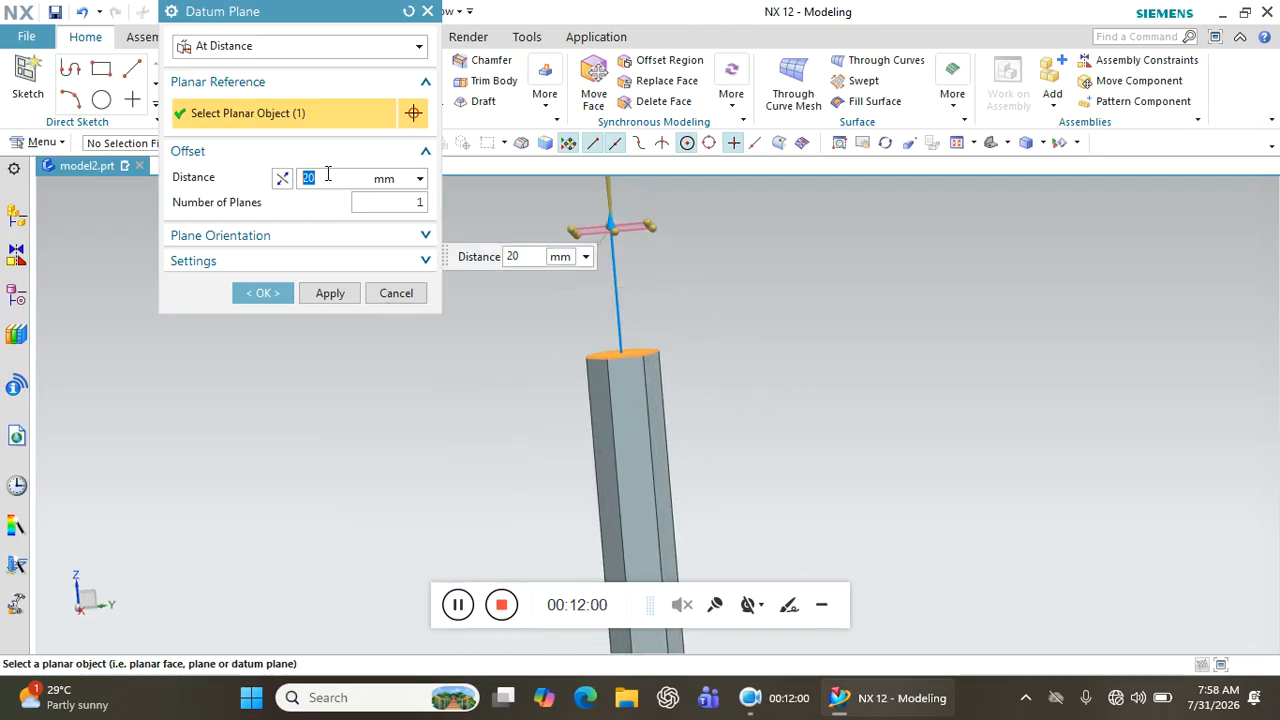
text(25)
key(Return)
click(262, 293)
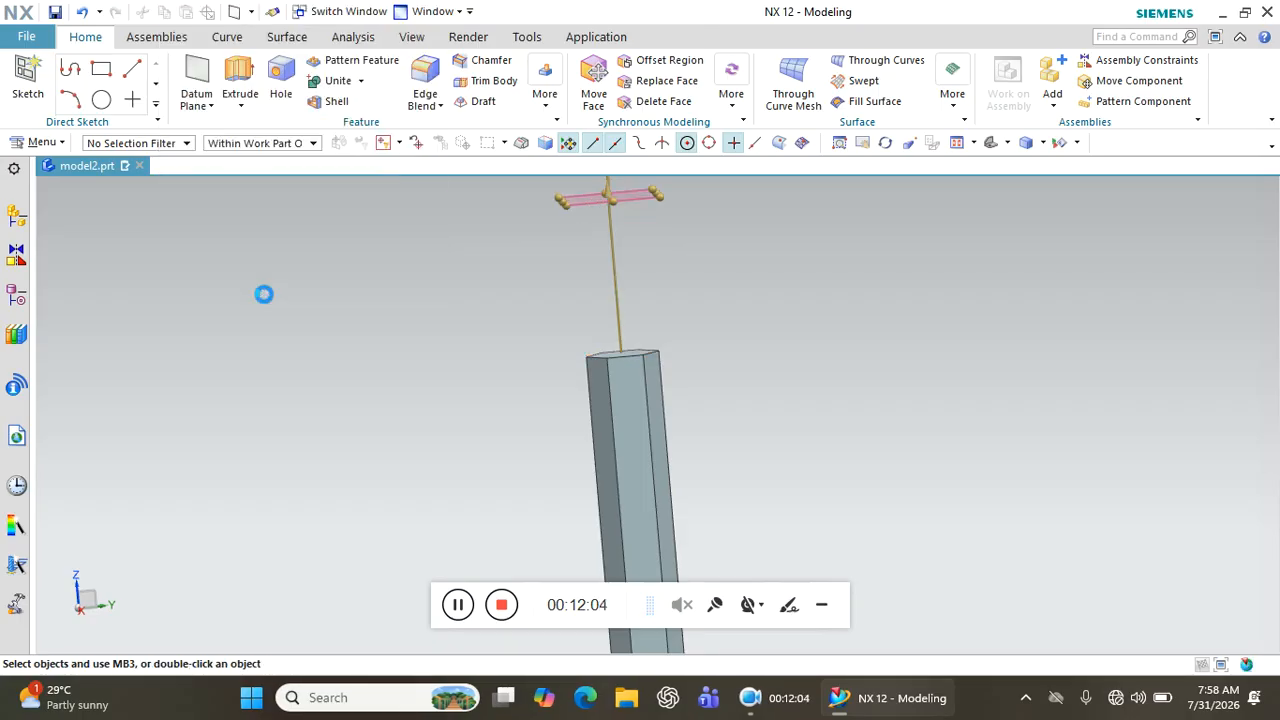
- Start a sketch on the offset datum plane and draw a horizontal line between two opposite corners of the hexagon
click(30, 92)
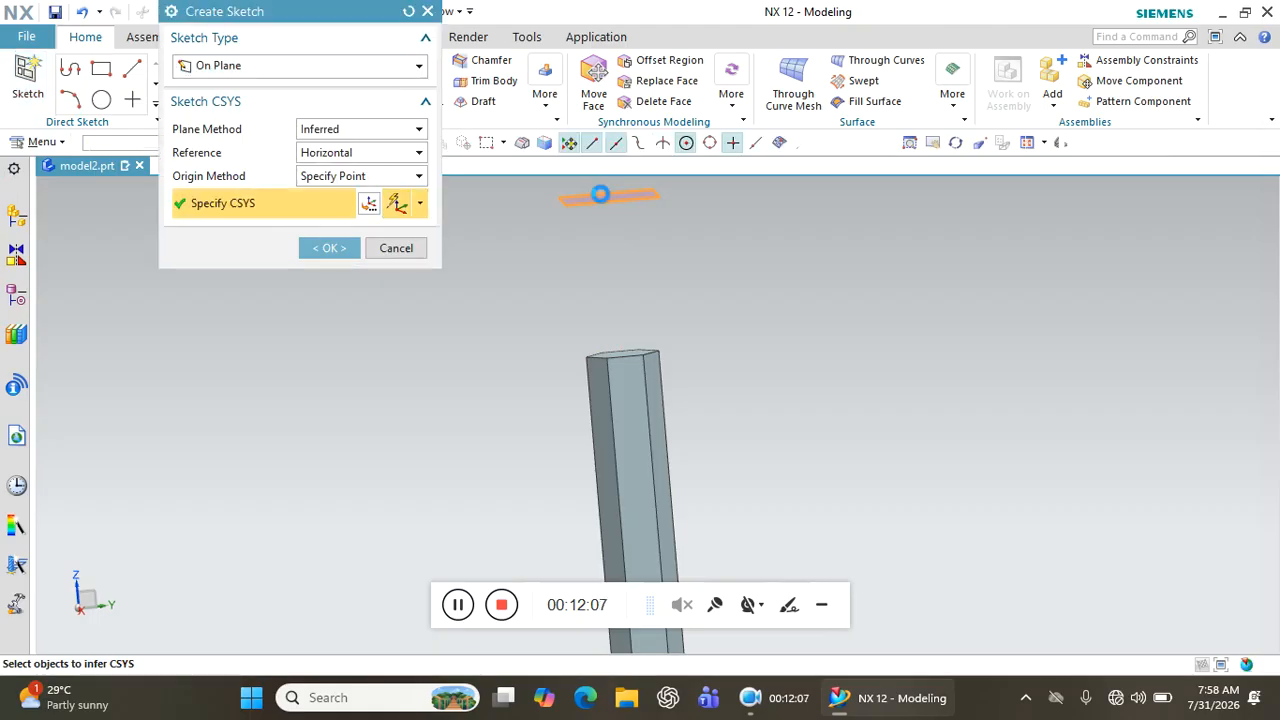
click(600, 196)
click(330, 249)
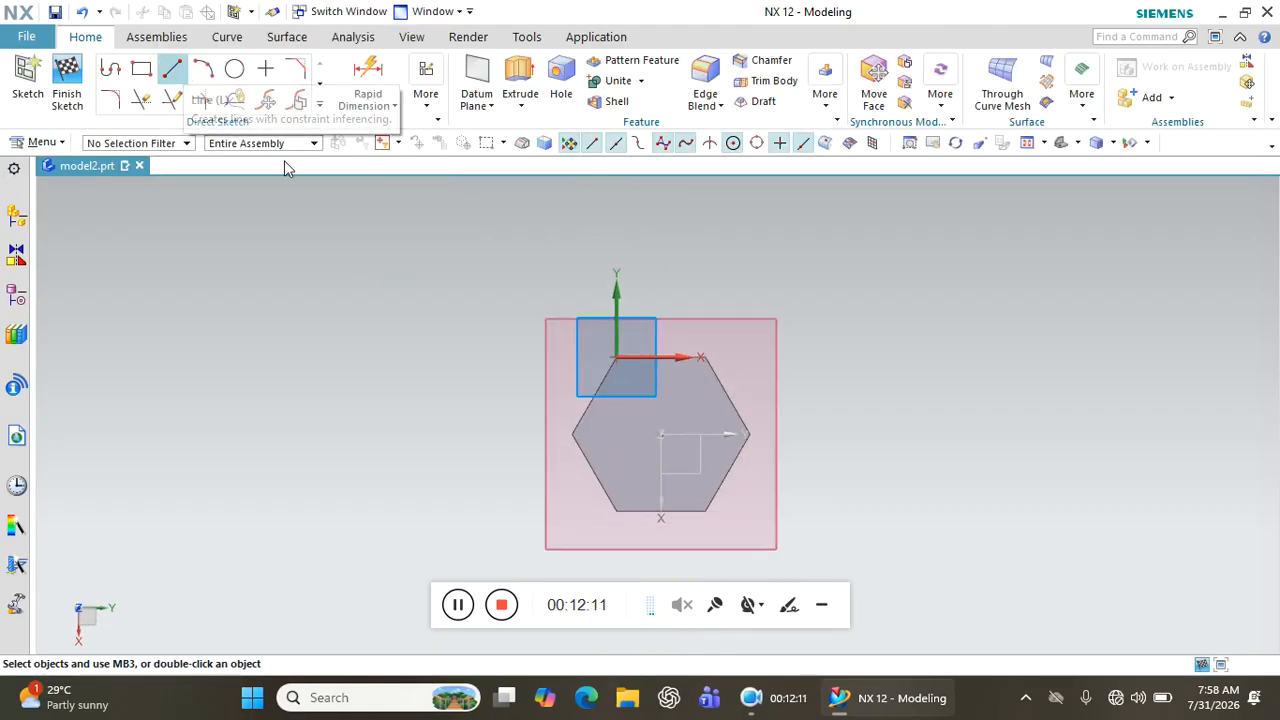
click(172, 67)
click(571, 433)
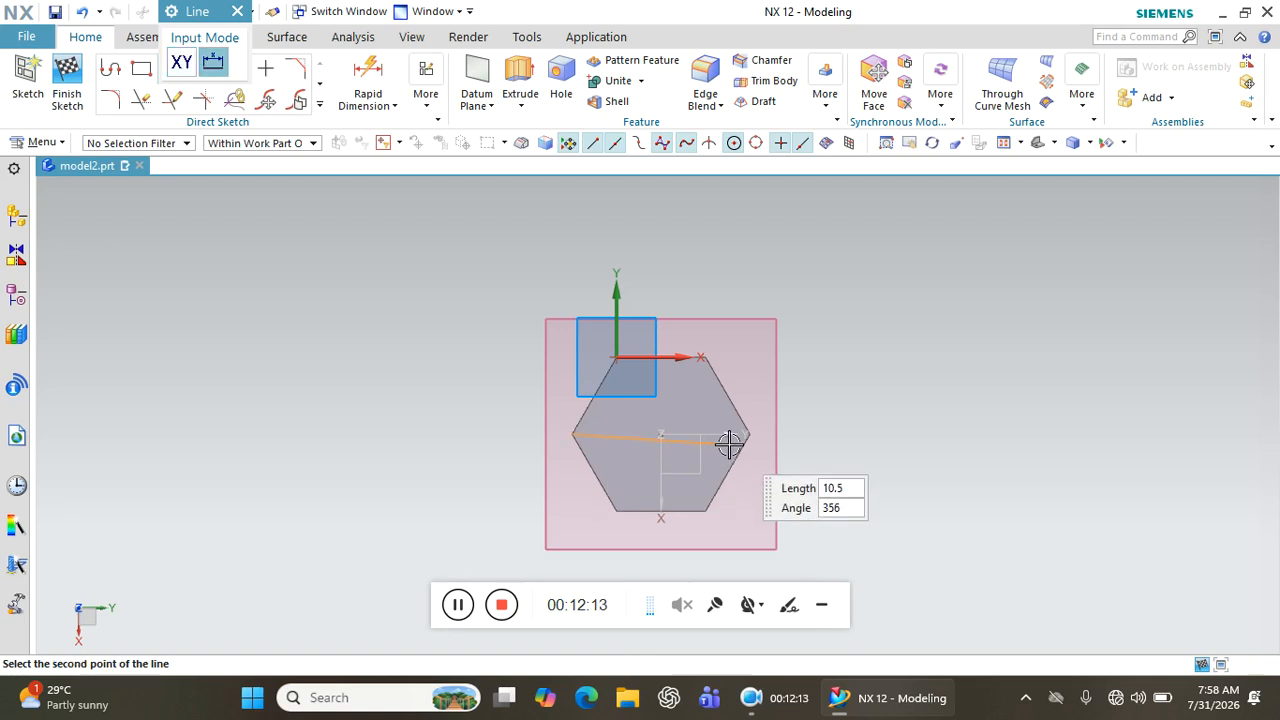
click(749, 433)
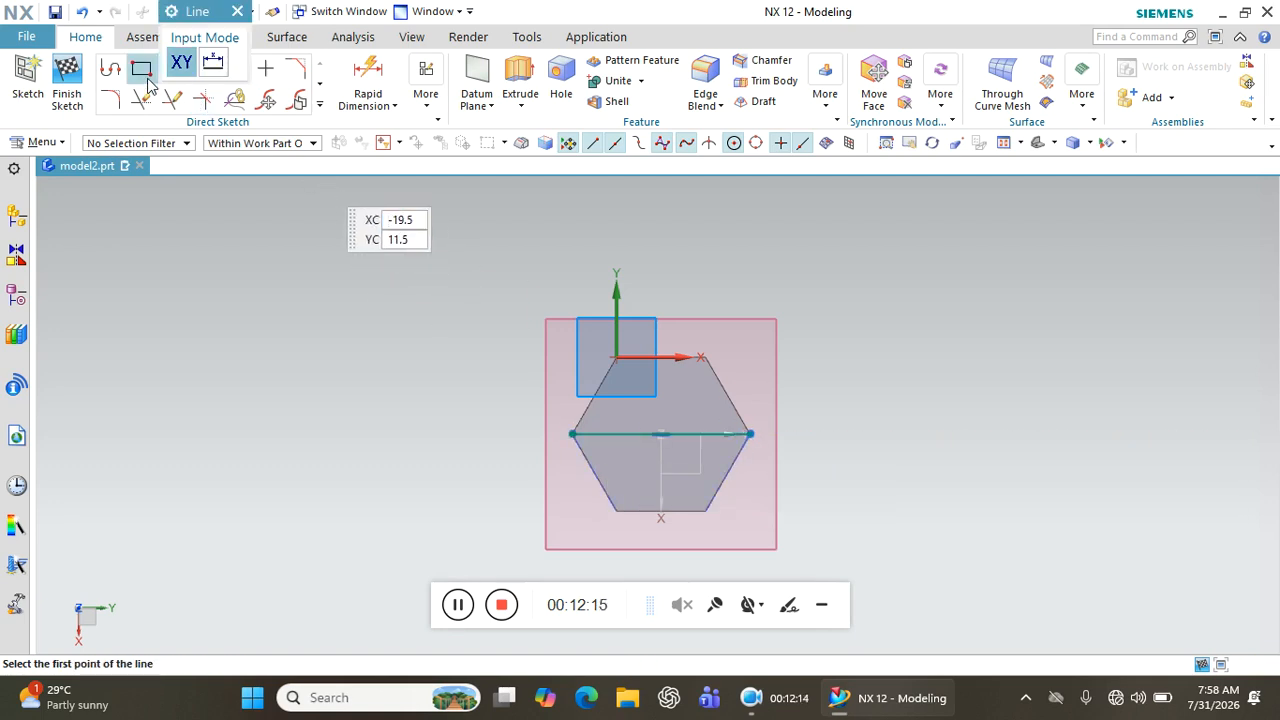
- Sketch a circle of 5 mm diameter centered on the midpoint of the horizontal line
click(235, 100)
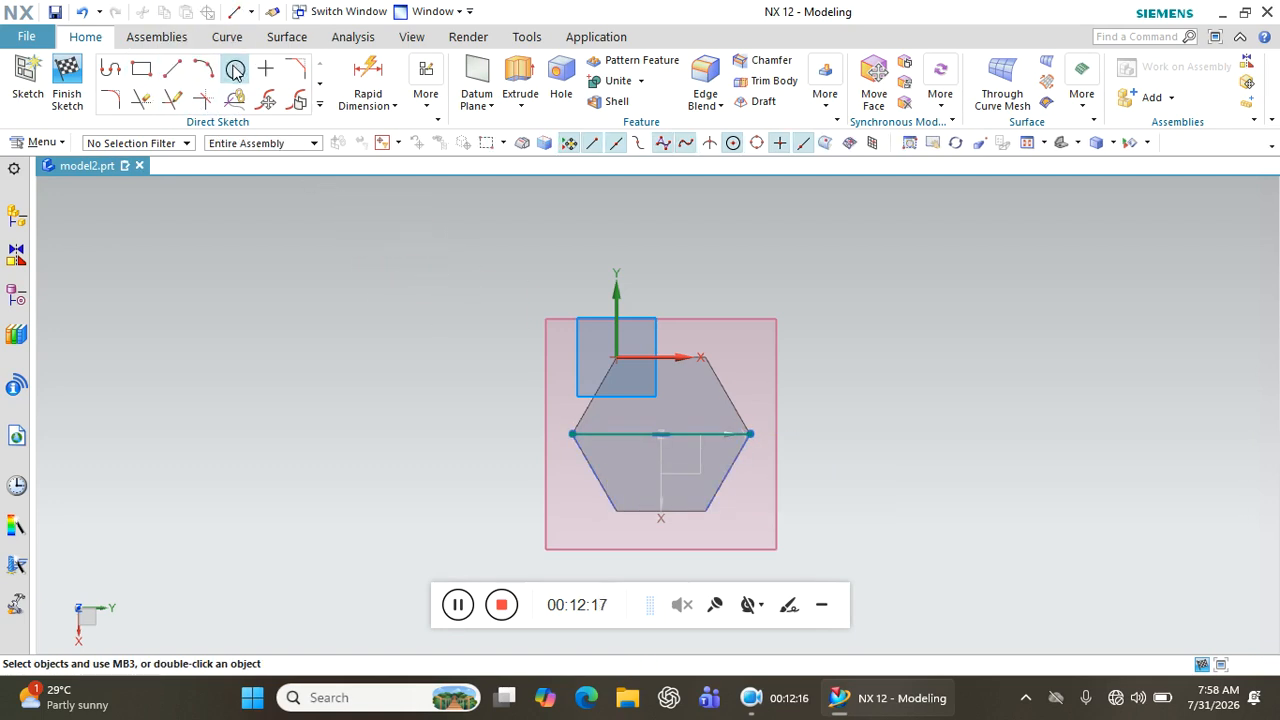
click(660, 433)
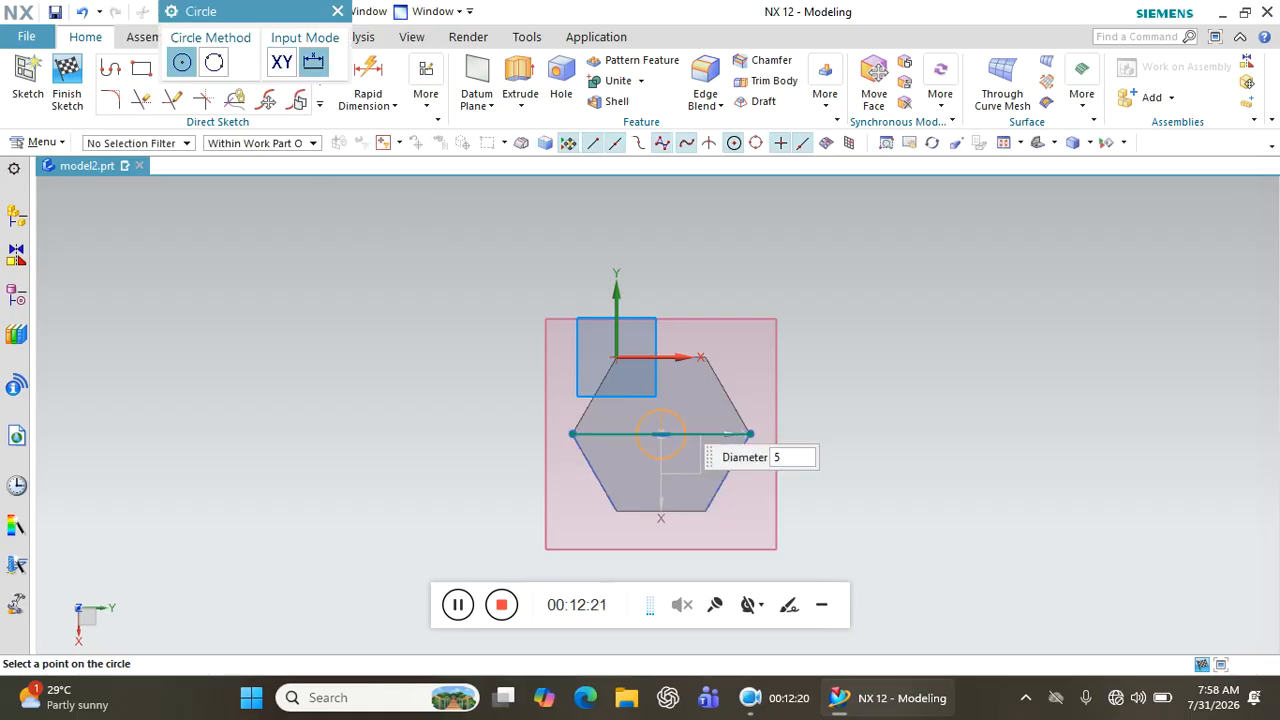
key(Return)
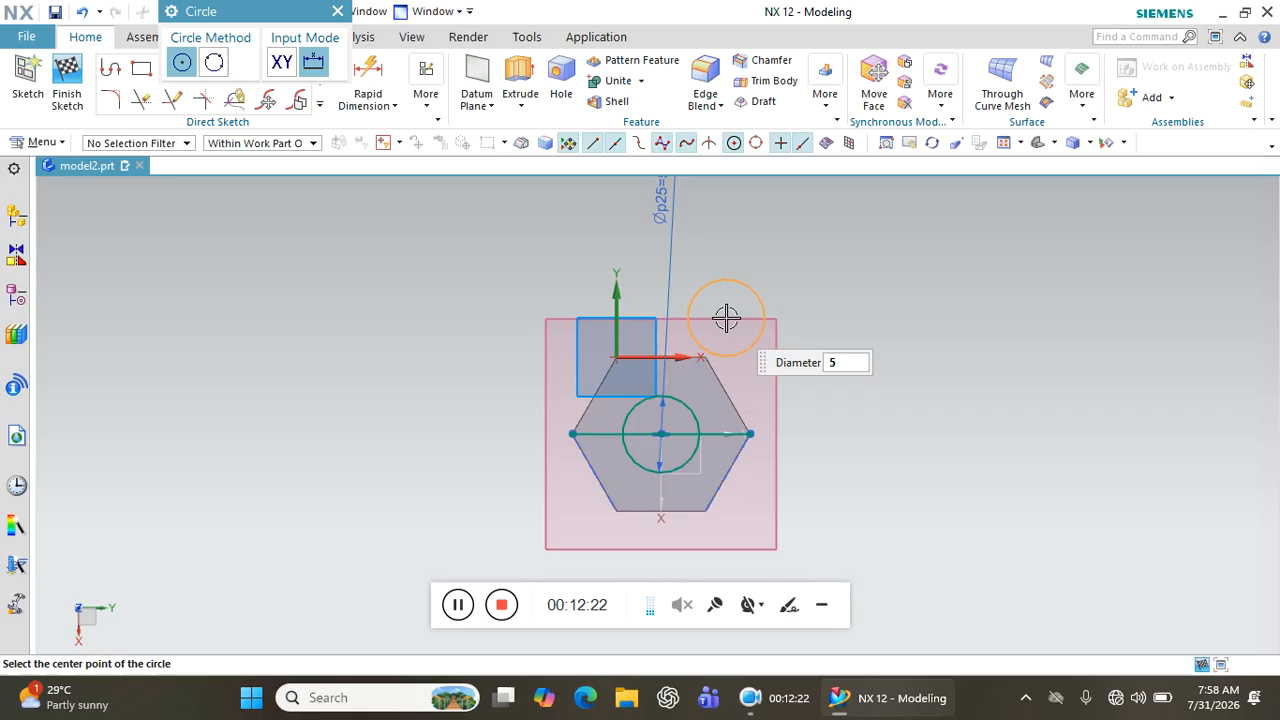
key(Escape)
- Set the circle's diameter dimension to 2 mm
click(668, 210)
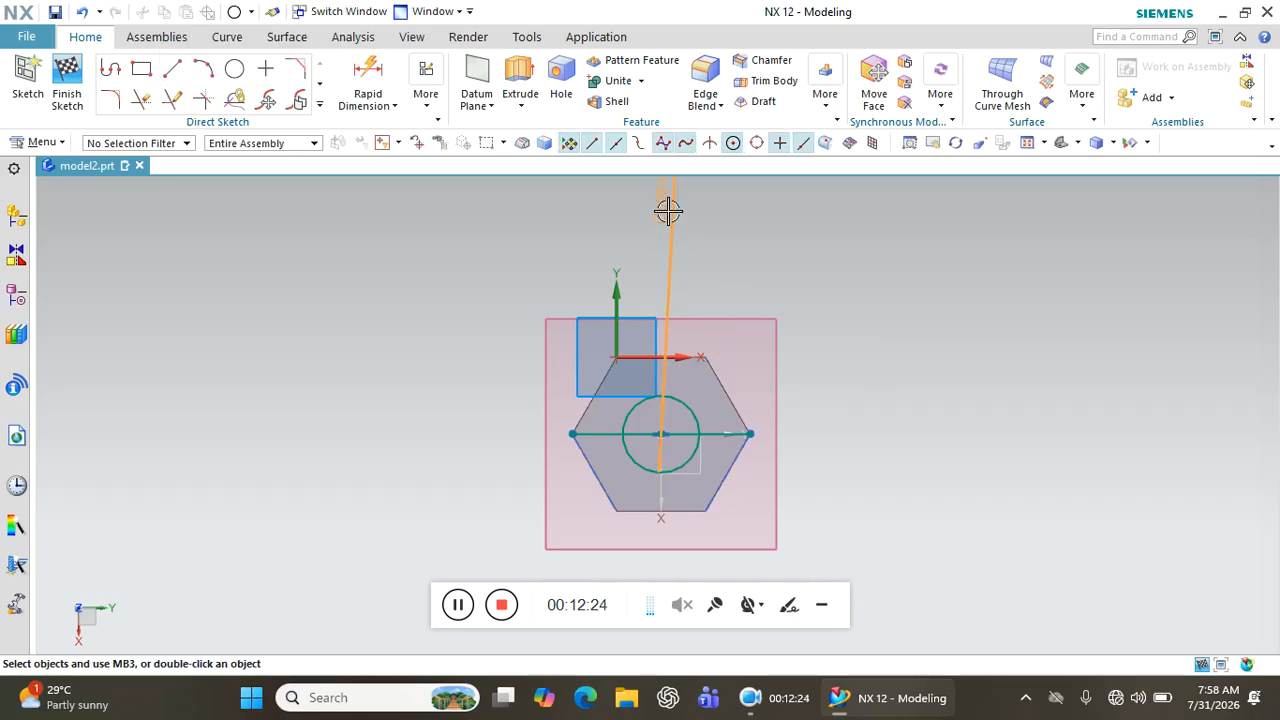
double_click(668, 210)
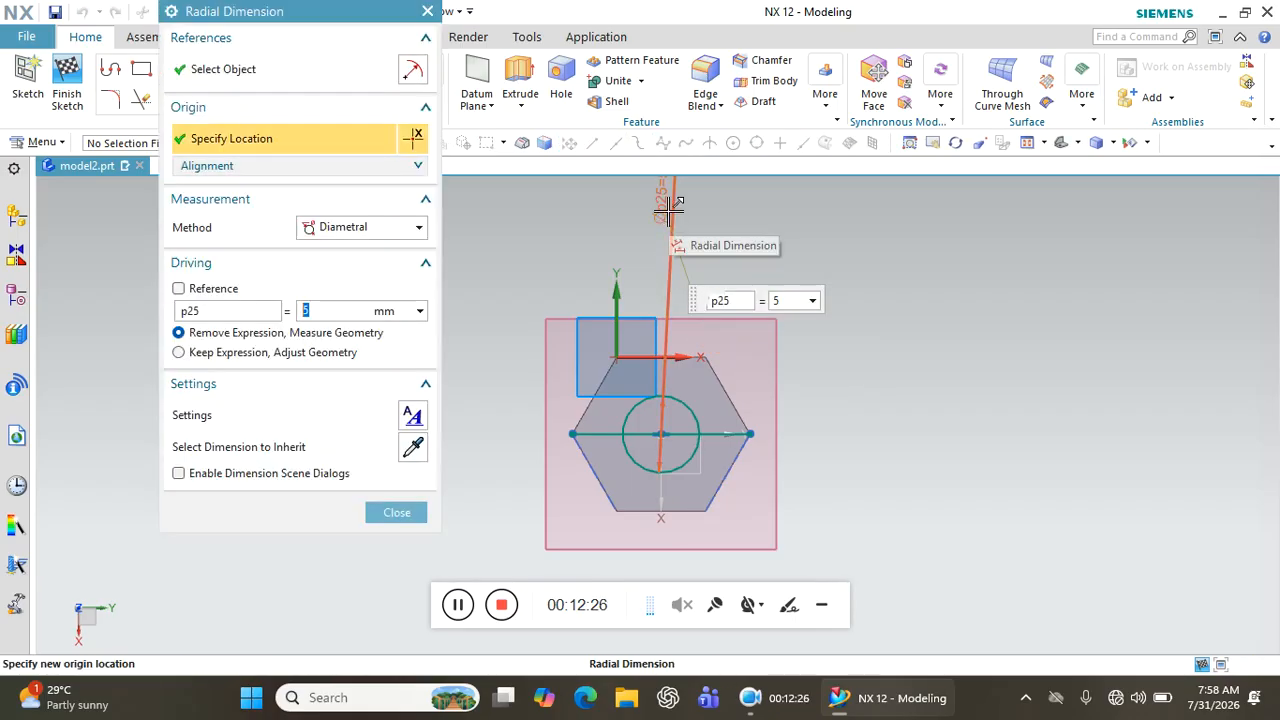
text(2)
key(Return)
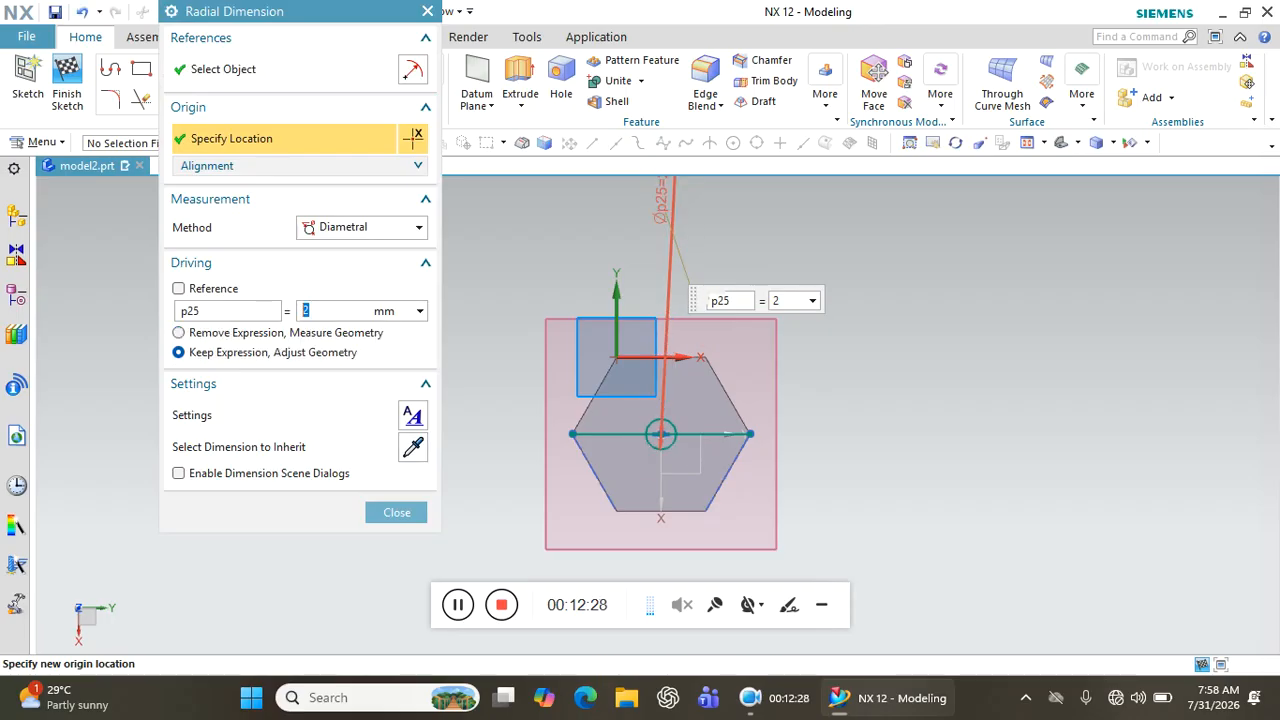
click(394, 512)
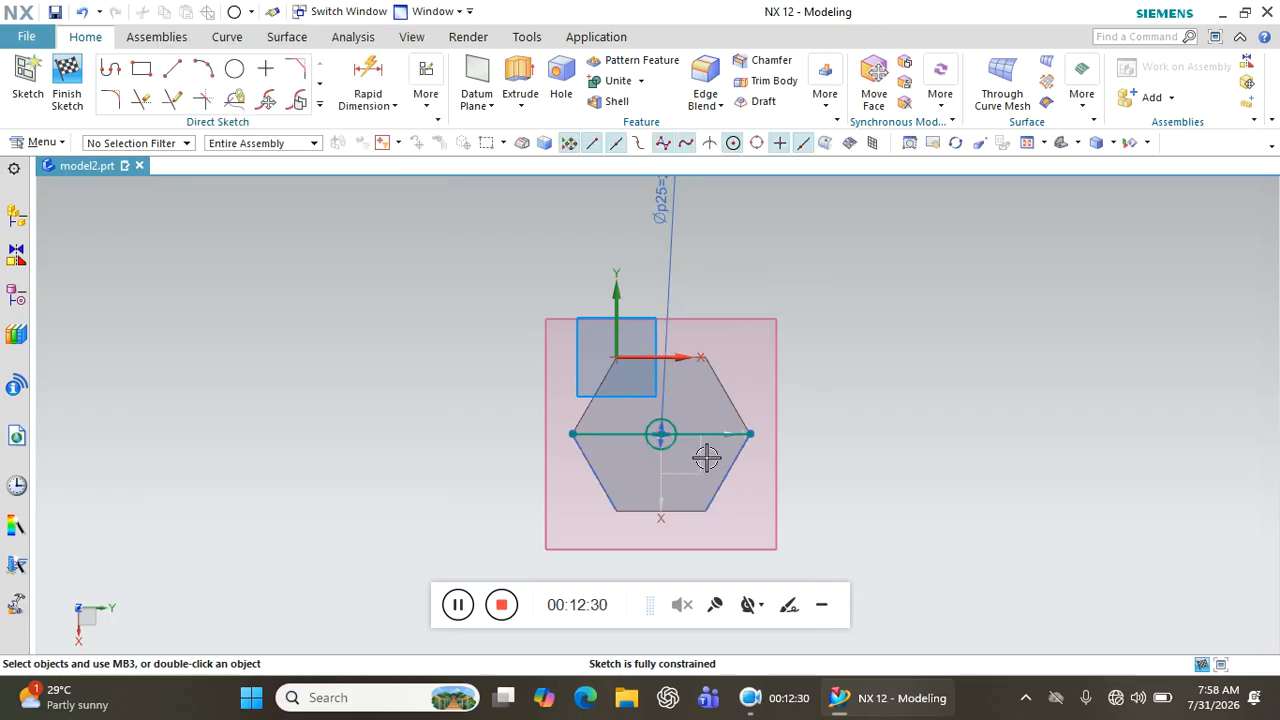
- Convert the horizontal line through the circle to a reference line and finish the sketch
scroll(706, 455, up, 3)
click(714, 415)
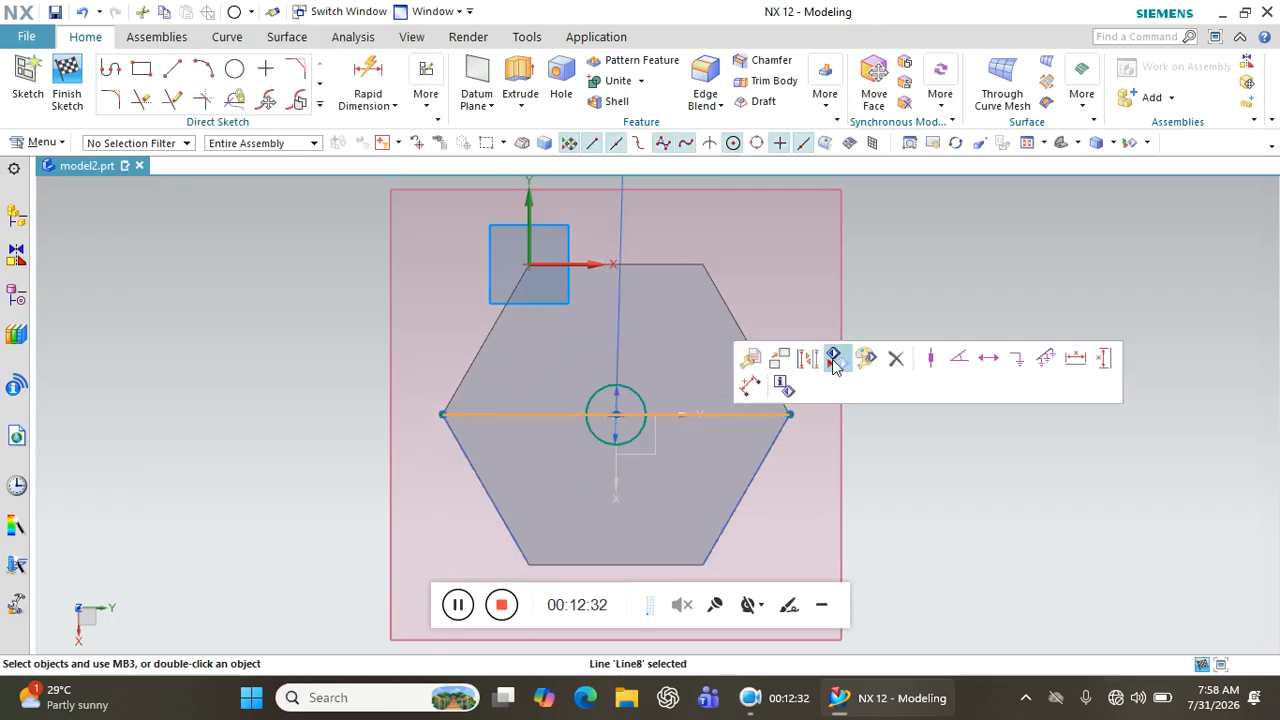
click(807, 358)
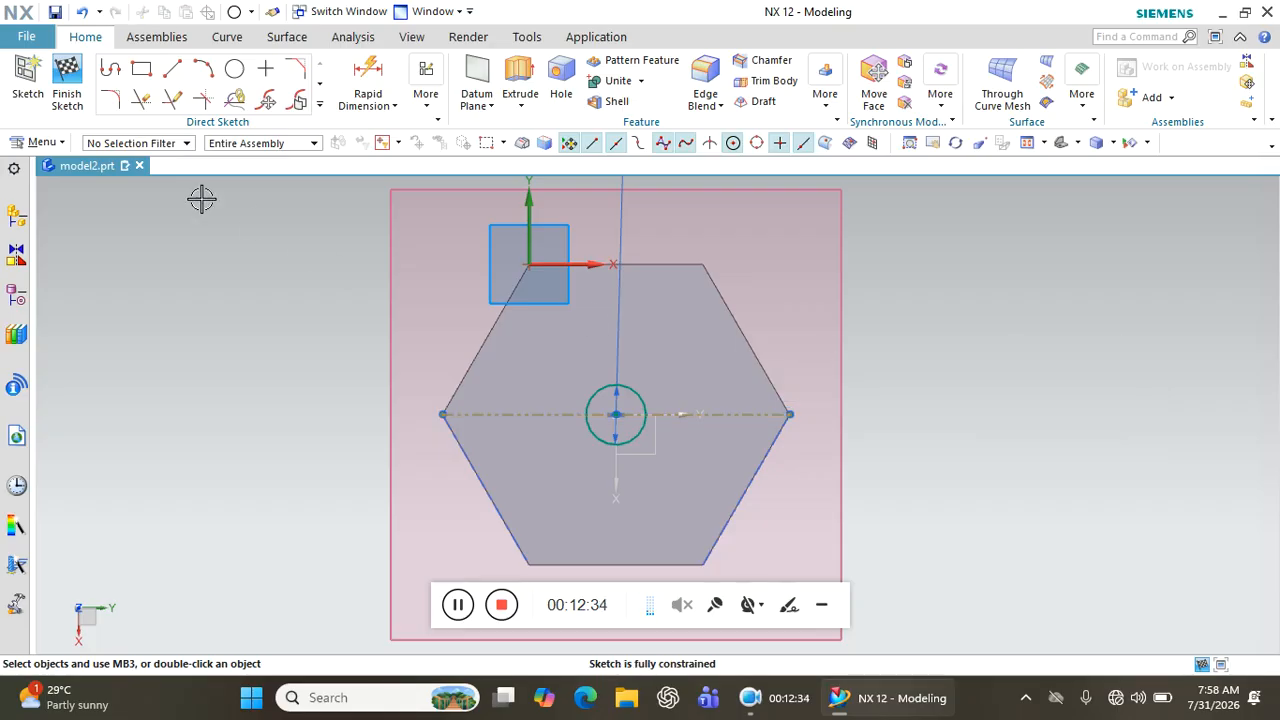
click(68, 90)
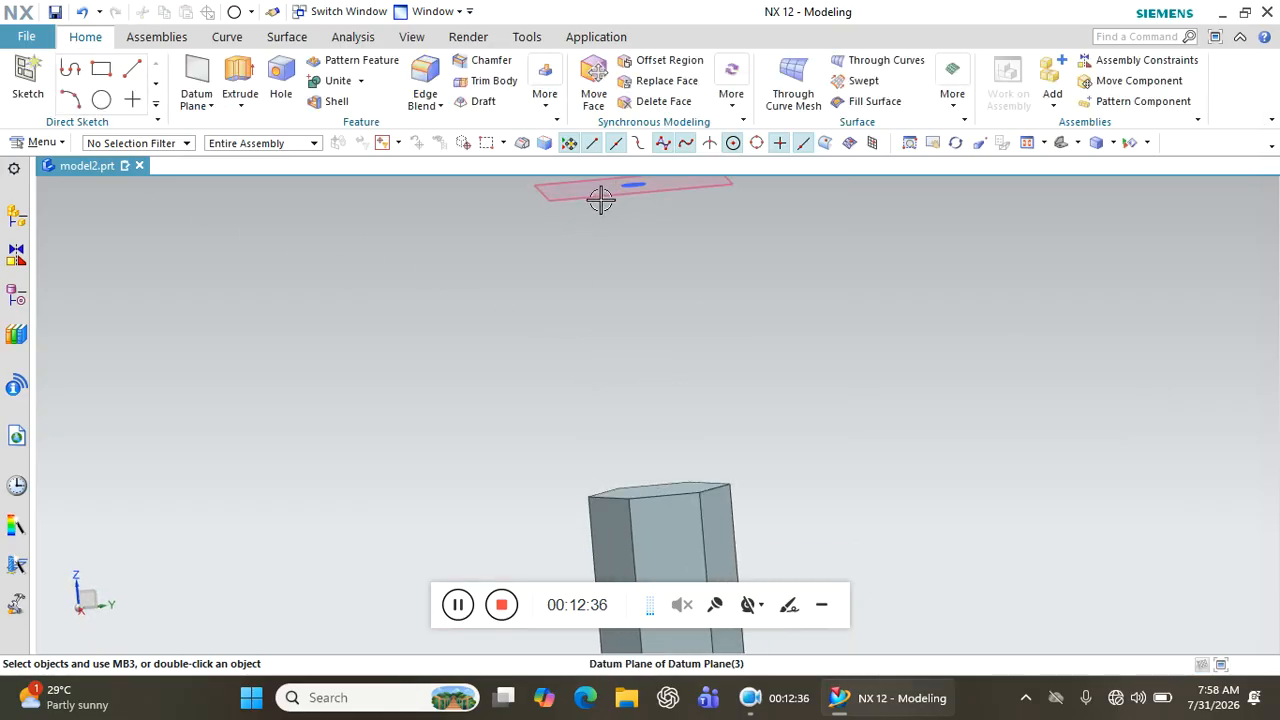
- Hide the offset datum plane above the bar
click(613, 194)
mouse_move(650, 240)
middle_down()
mouse_move(643, 251)
mouse_move(666, 277)
mouse_move(651, 311)
middle_up()
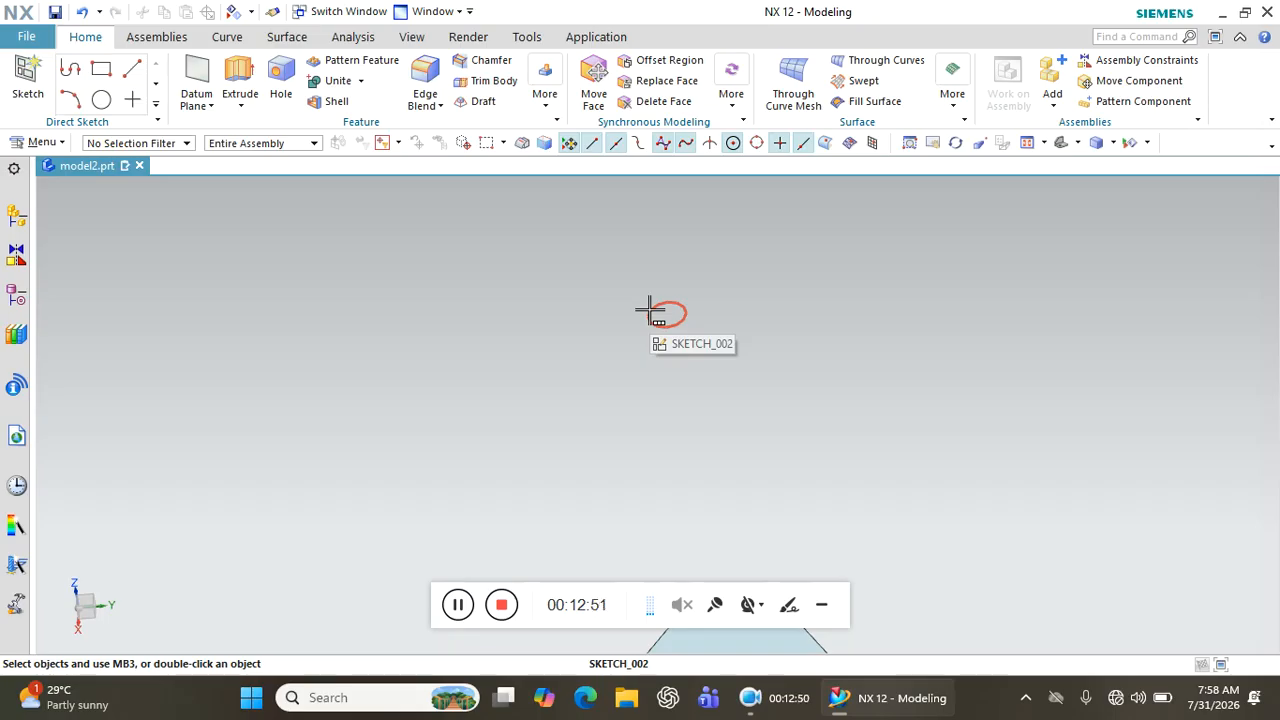
middle_drag(671, 351, 622, 304)
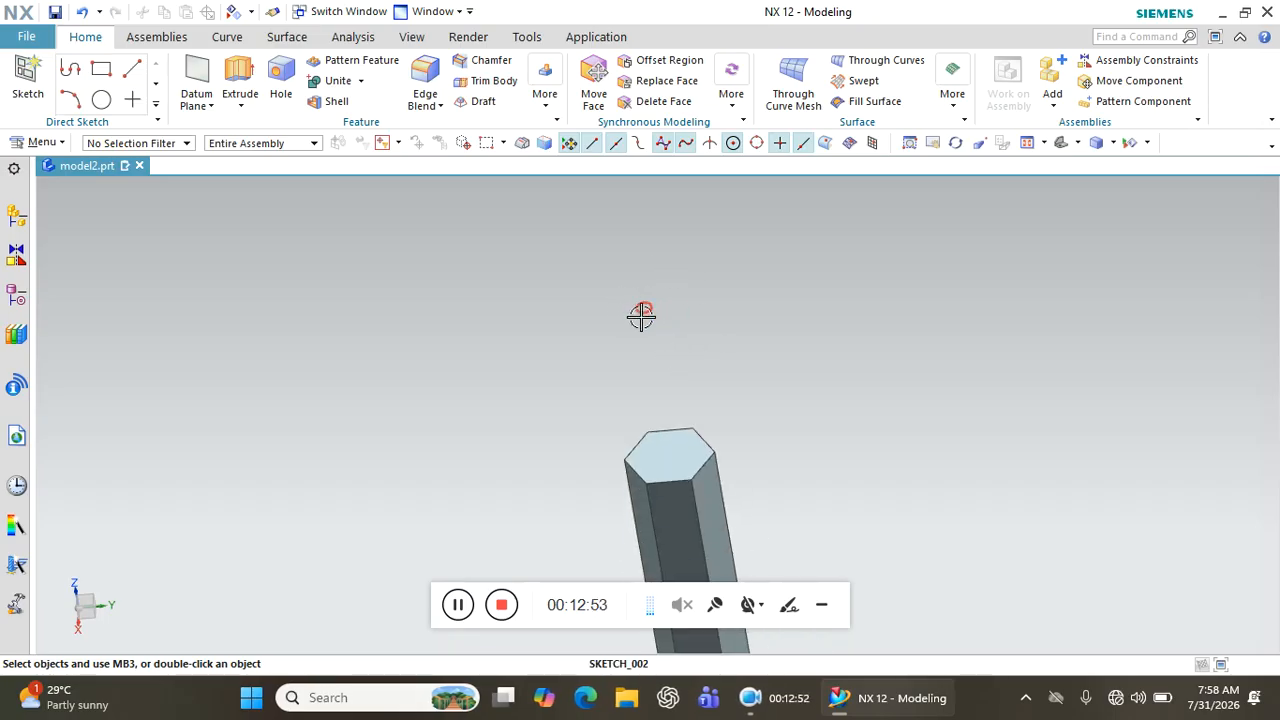
- Start an Emboss with the 2 mm circle as section and the bar's upper hexagonal face as the face to emboss
click(545, 95)
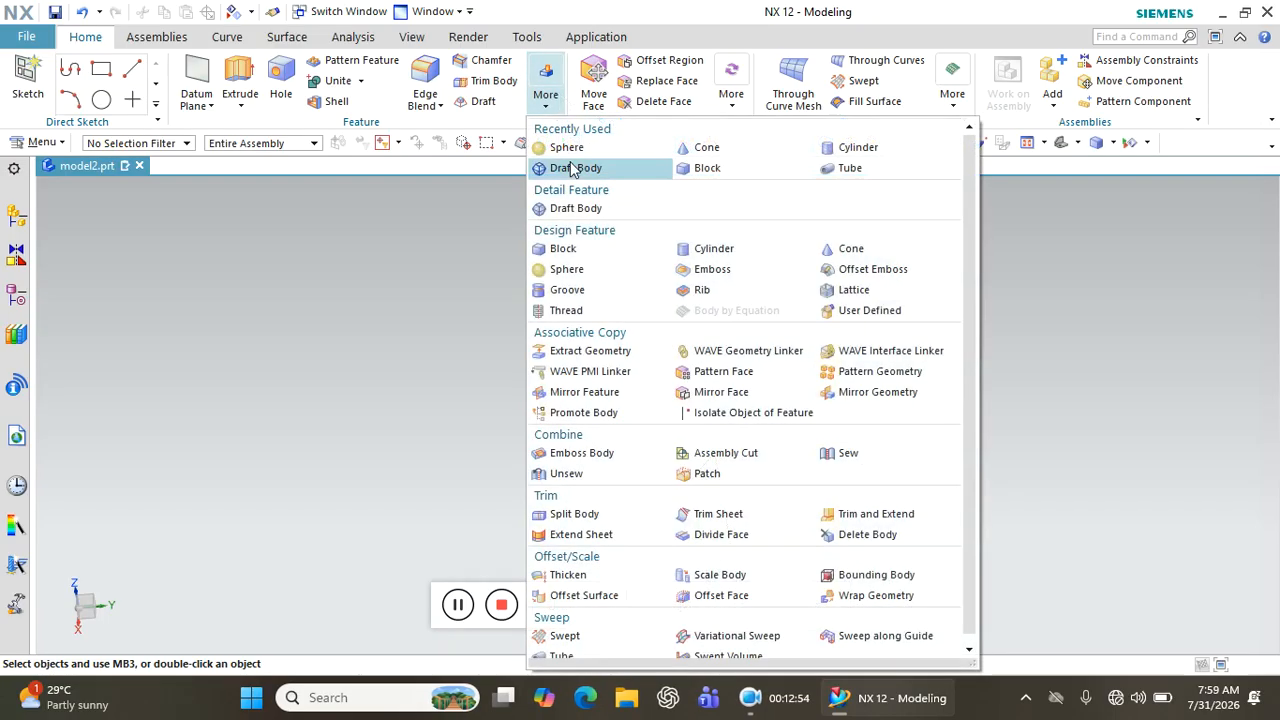
click(707, 270)
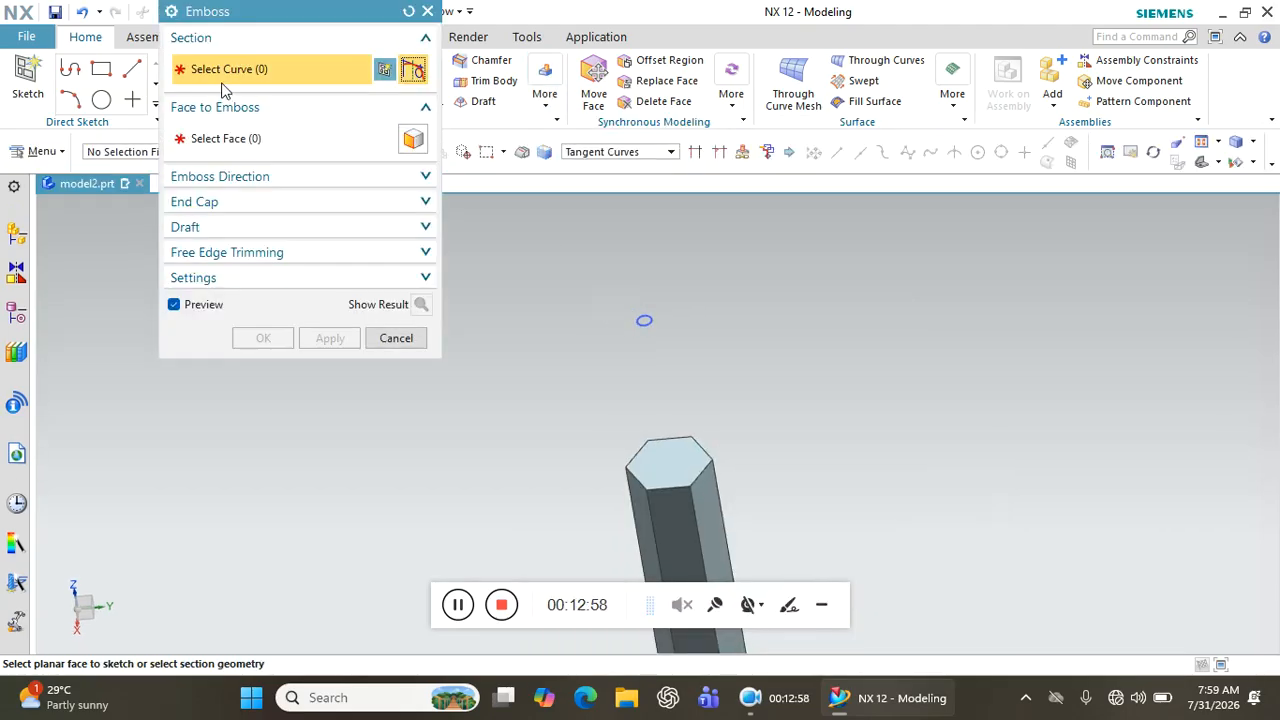
click(641, 323)
click(257, 139)
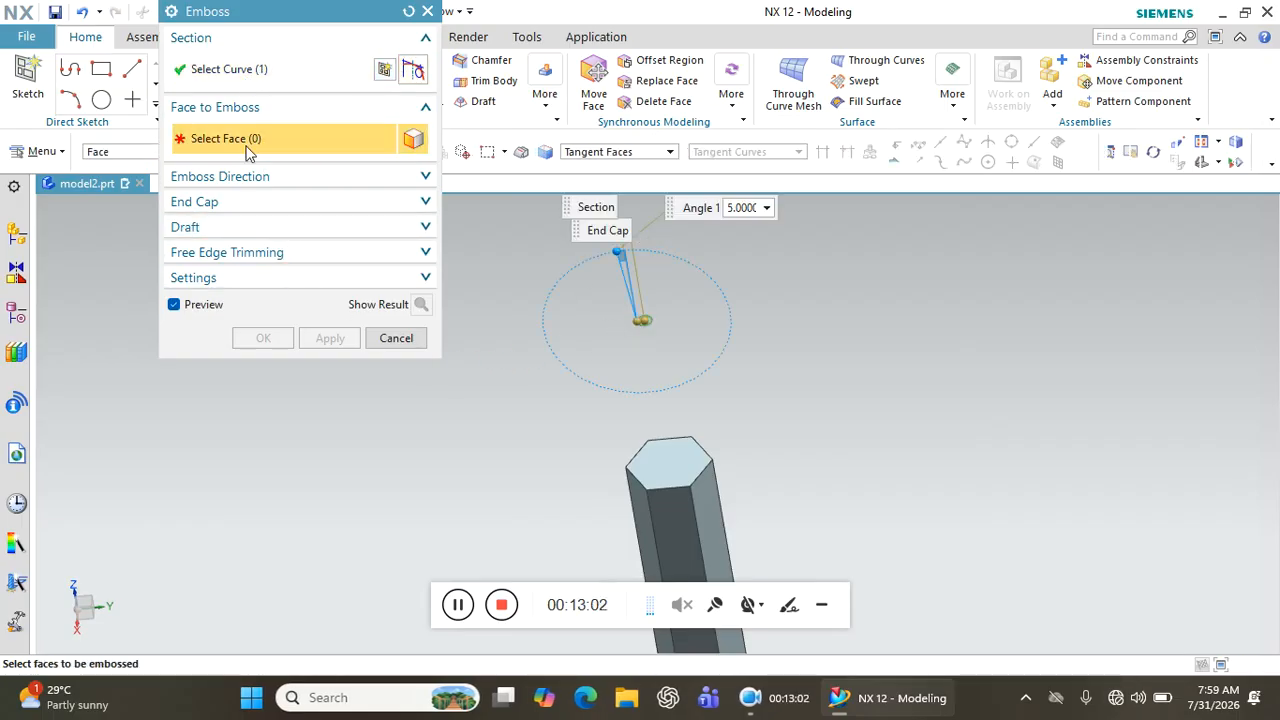
click(665, 462)
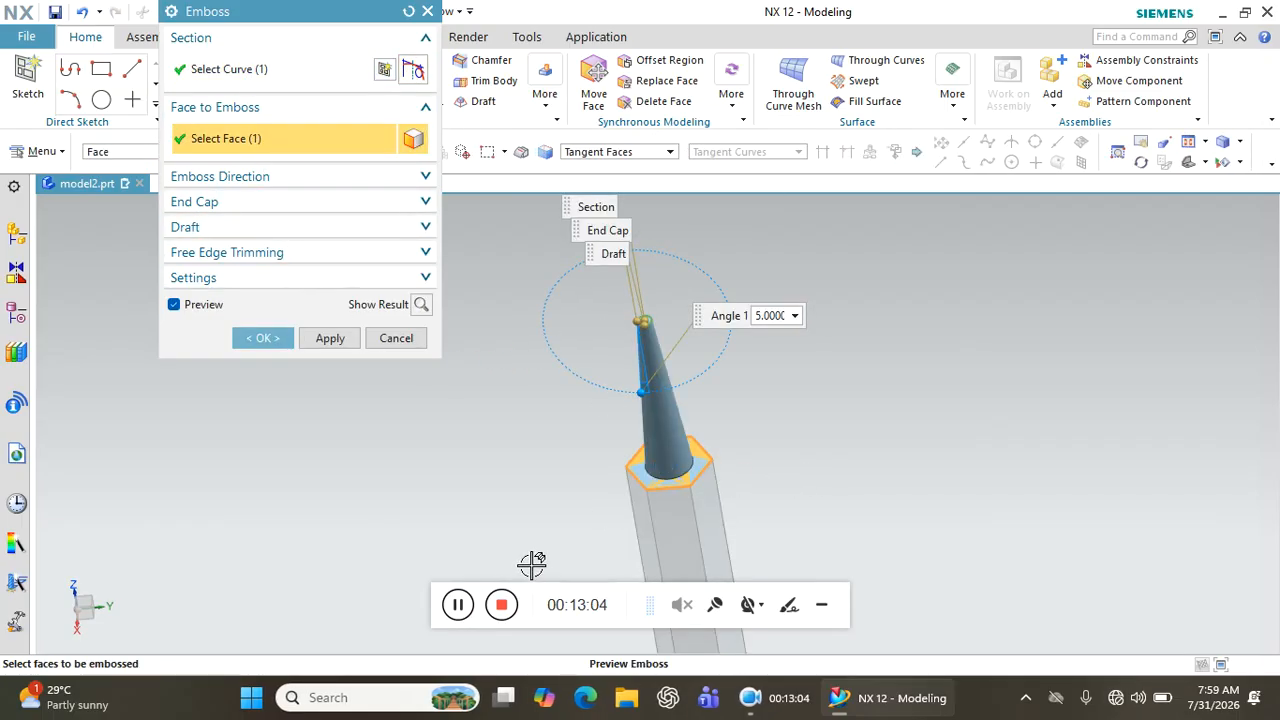
- Set the emboss draft angle to 10 degrees, measured from the end cap, after trying 12 degrees
scroll(630, 524, up, 1)
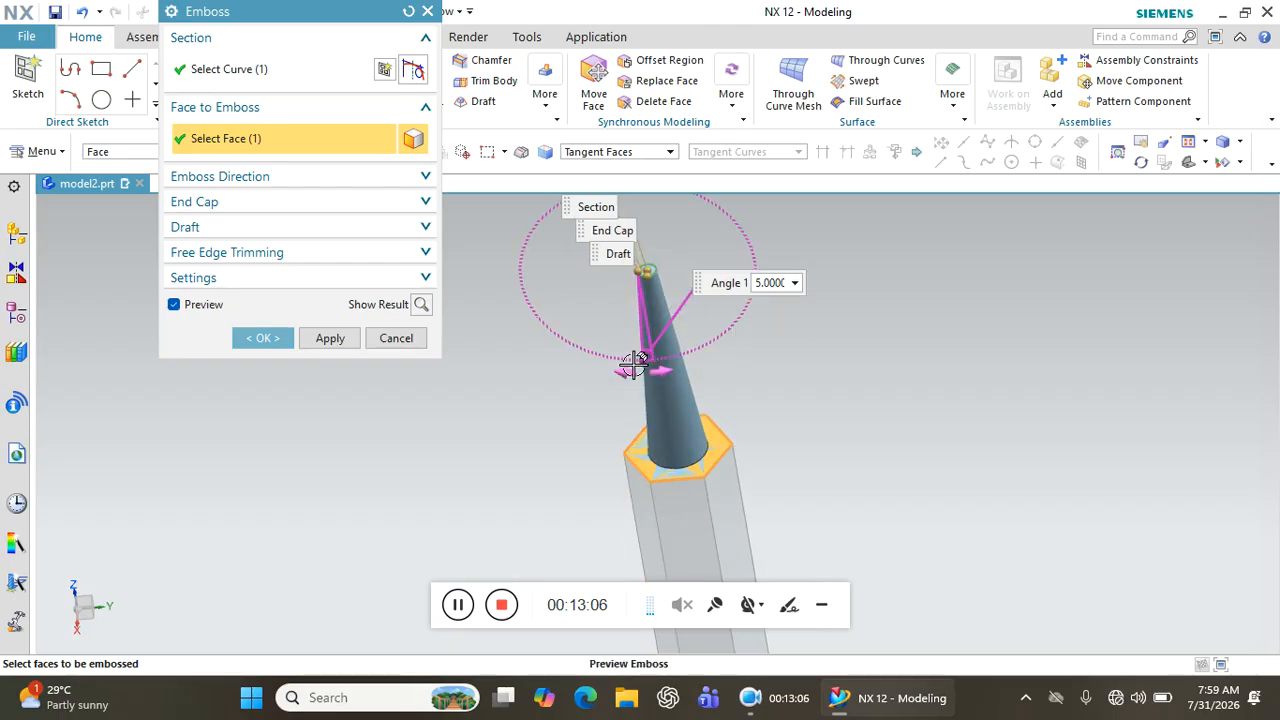
click(253, 232)
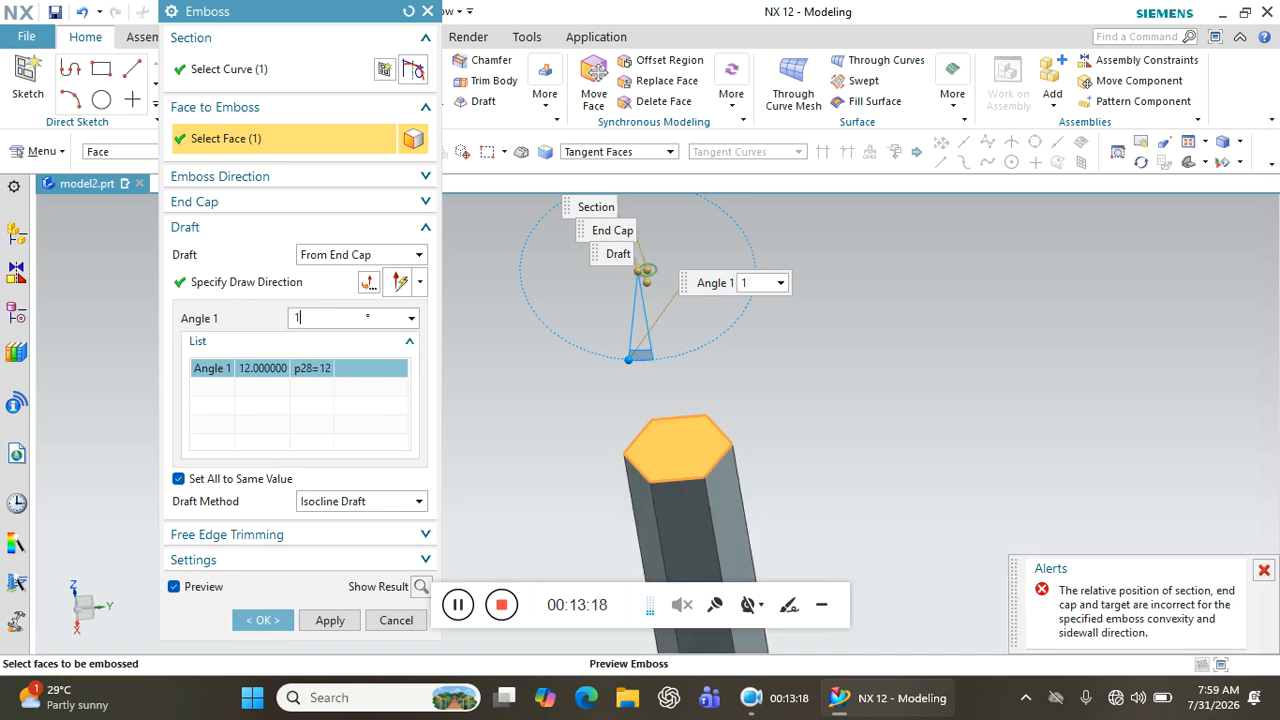
key(Return)
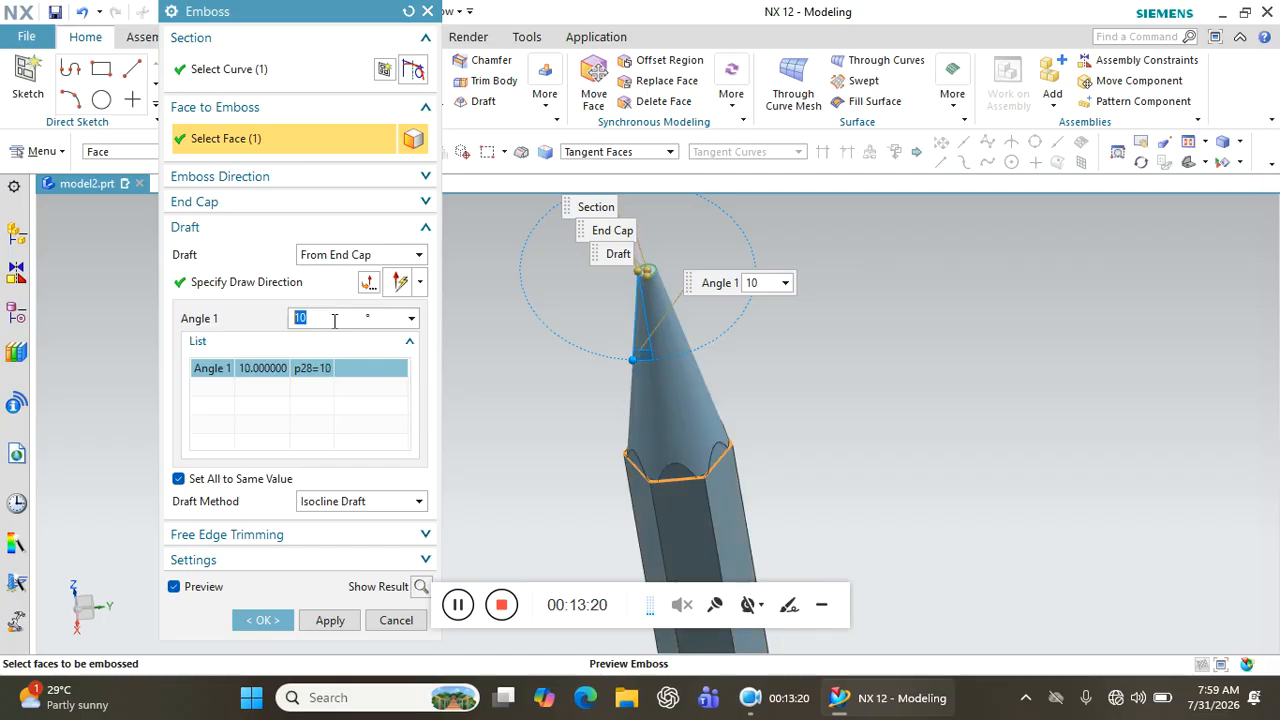
scroll(621, 443, up, 5)
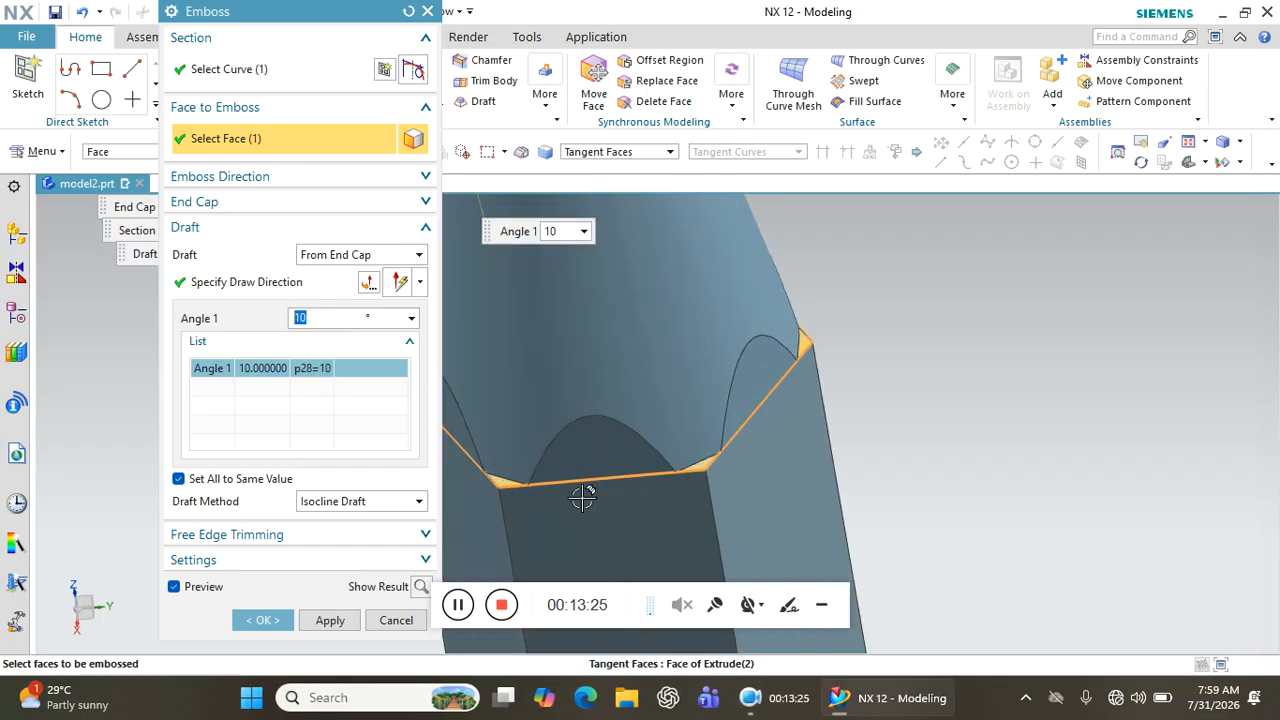
- Try emboss draft angles of 11, 10.6, 10.7, 10.8, 10.85, 10.82 and 10.81 degrees
click(324, 318)
key(Return)
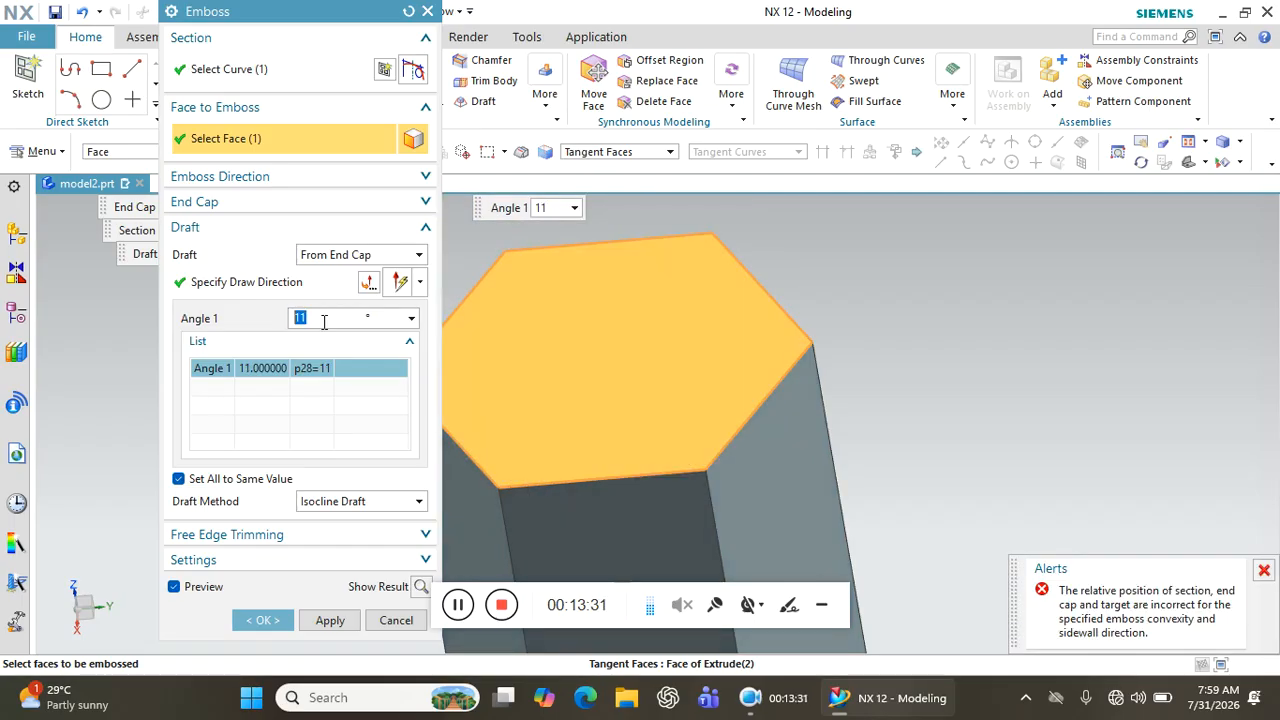
text(10.)
key(Return)
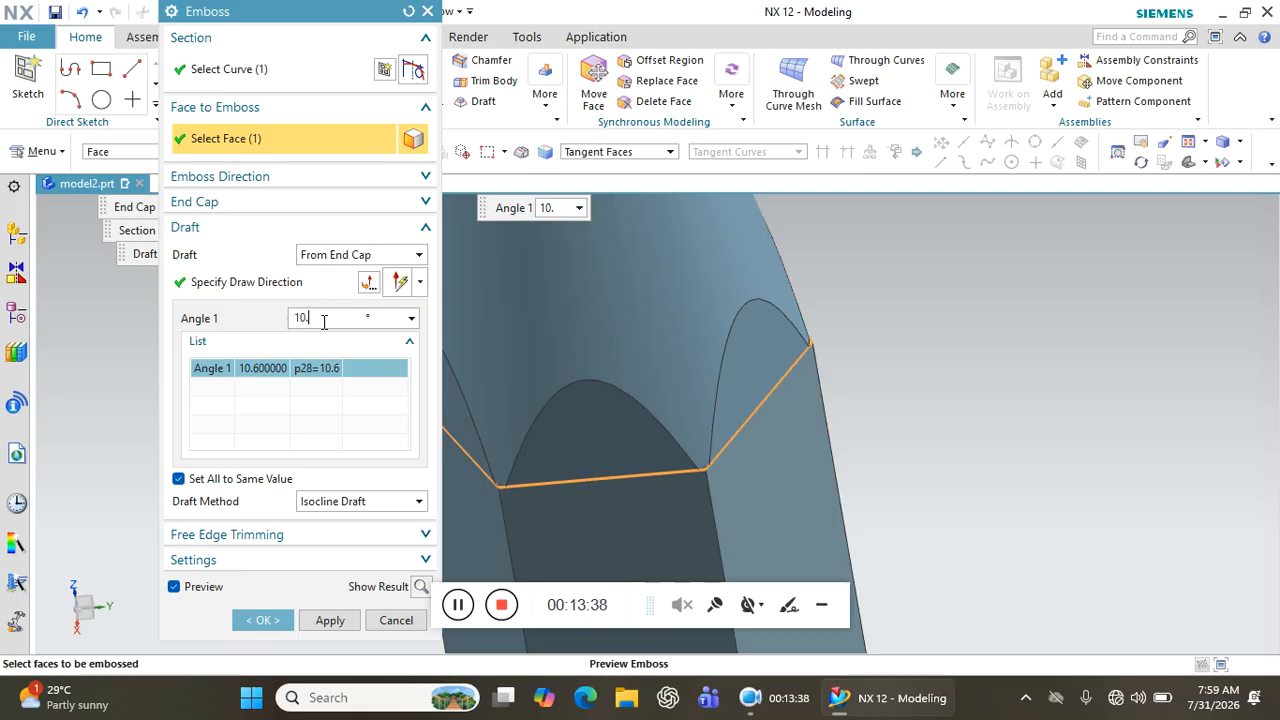
key(Return)
click(323, 320)
key(BackSpace)
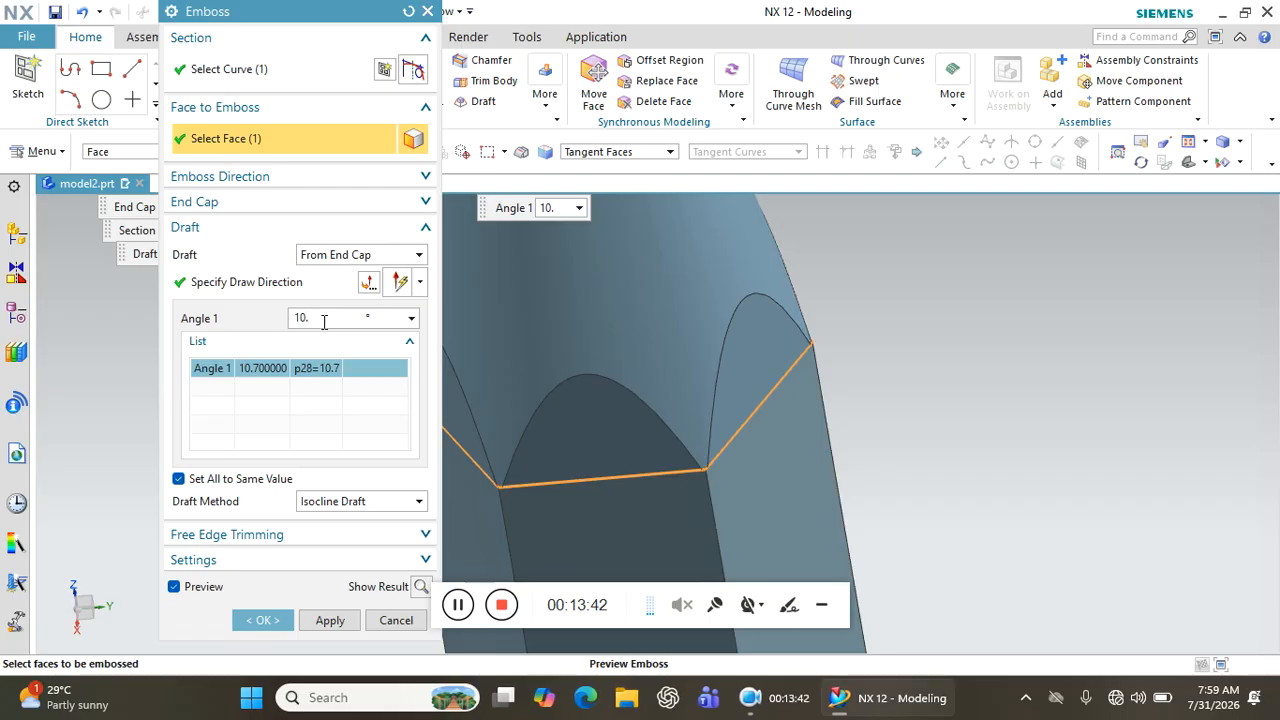
key(Return)
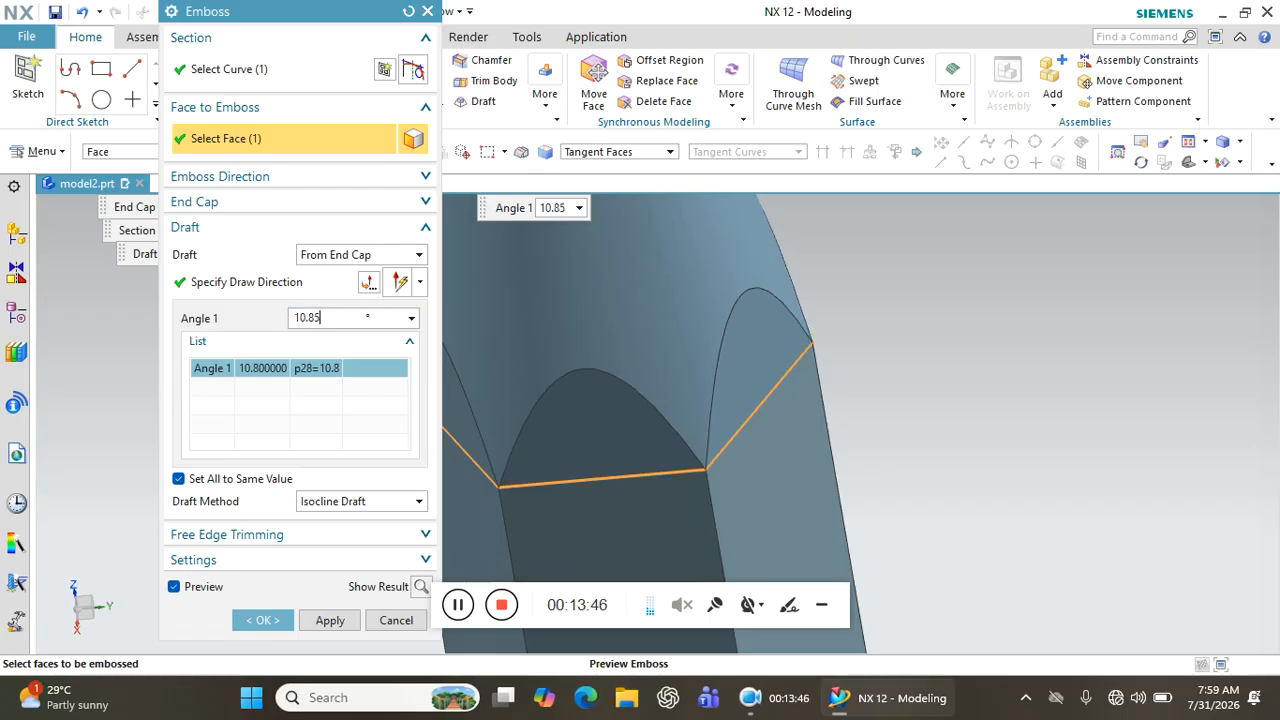
key(Return)
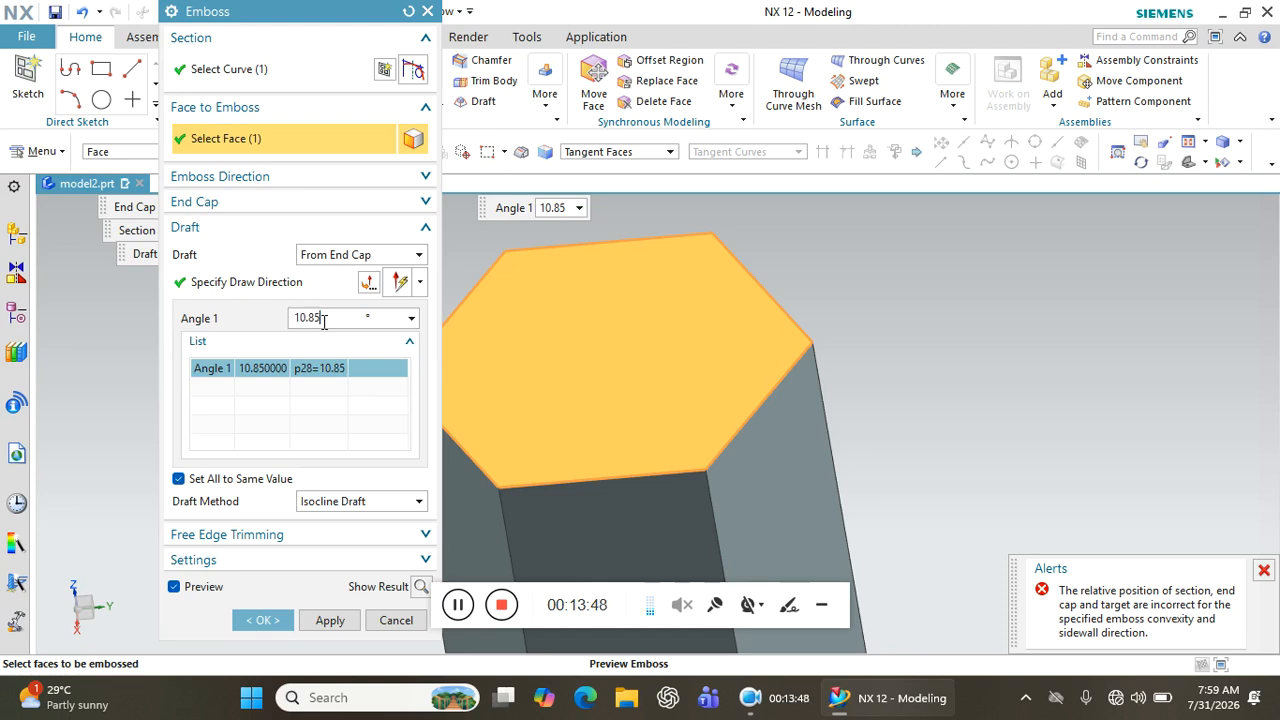
text(10.82)
key(Return)
text(10.81)
key(Return)
- Set the draft angle to 10.804 degrees and create the emboss on the hexagonal bar
click(323, 320)
key(BackSpace)
text(04)
key(Return)
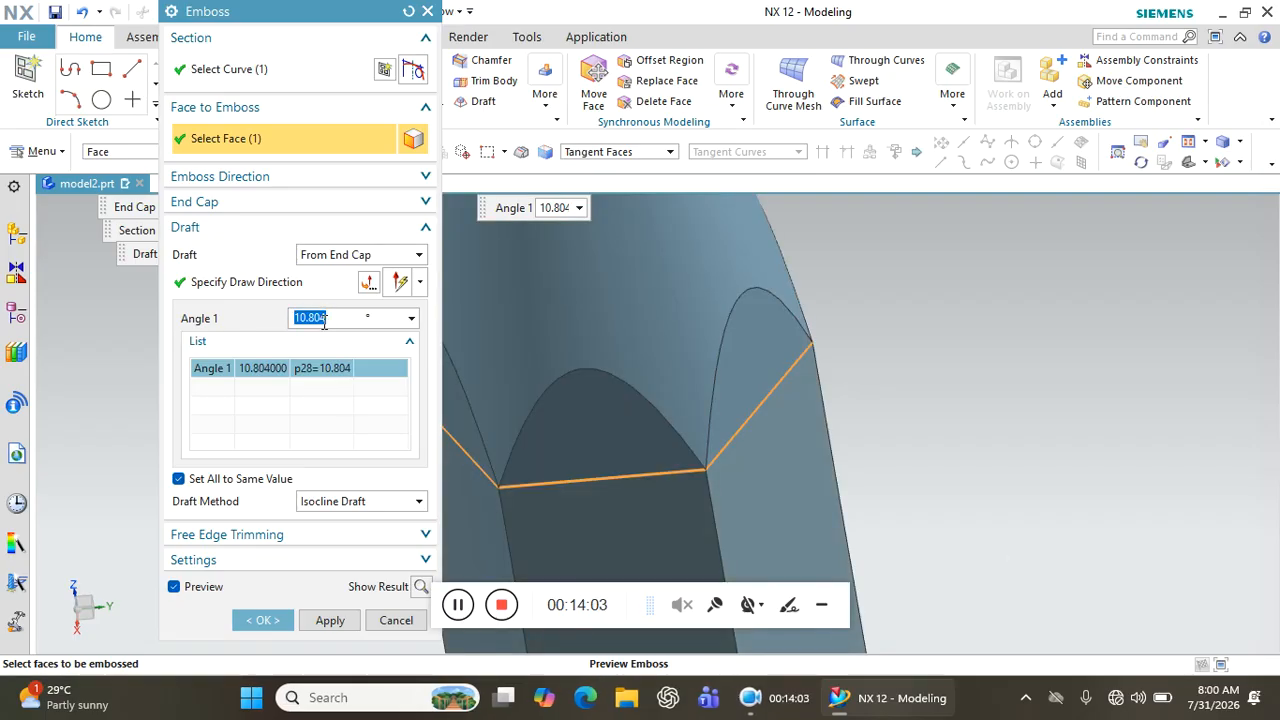
click(263, 620)
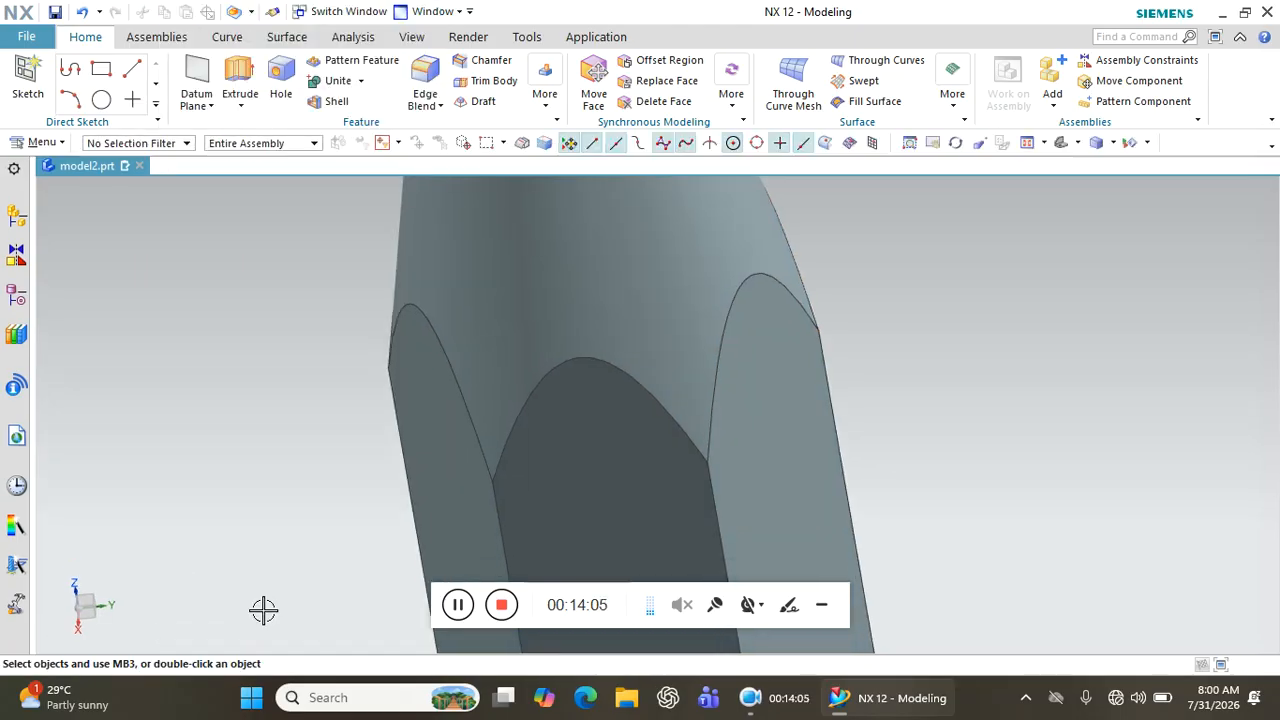
- Examine the transition between the tapered tip and the hexagonal bar, and the flat circular end of the tip
scroll(777, 366, down, 5)
mouse_move(777, 366)
middle_down()
mouse_move(743, 366)
mouse_move(760, 331)
mouse_move(809, 343)
mouse_move(800, 348)
middle_up()
scroll(529, 466, up, 3)
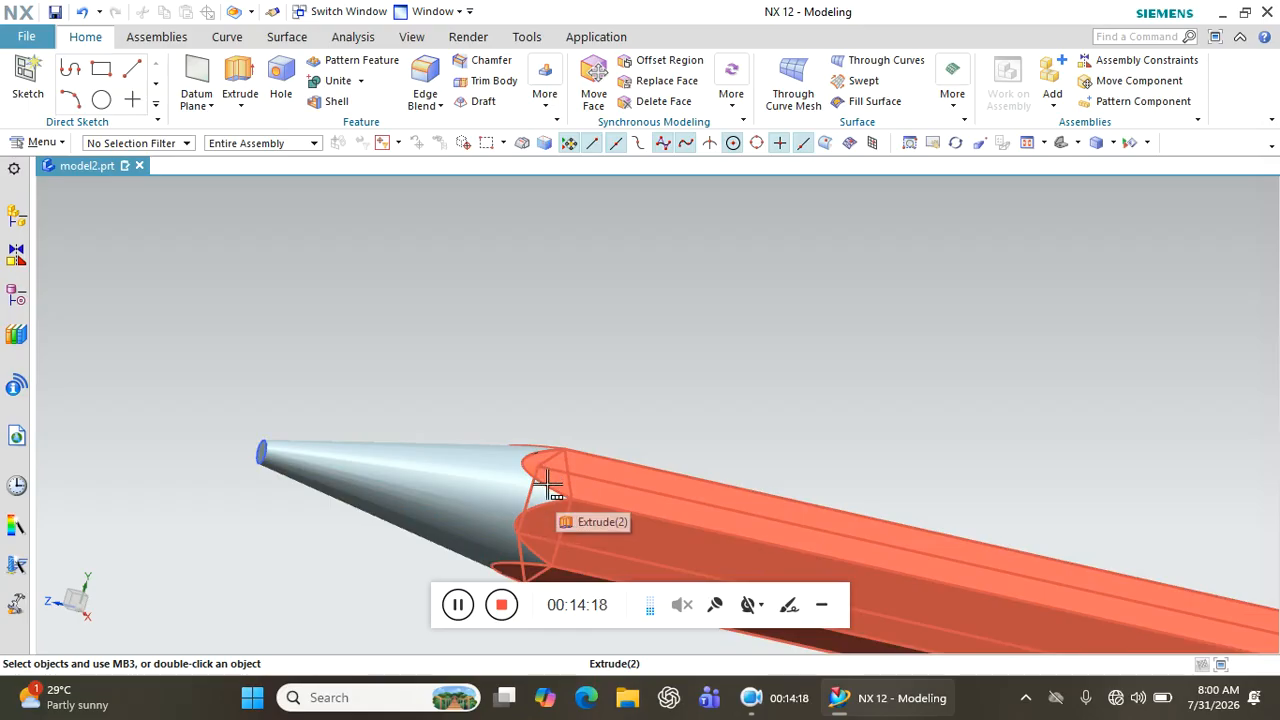
scroll(550, 488, up, 4)
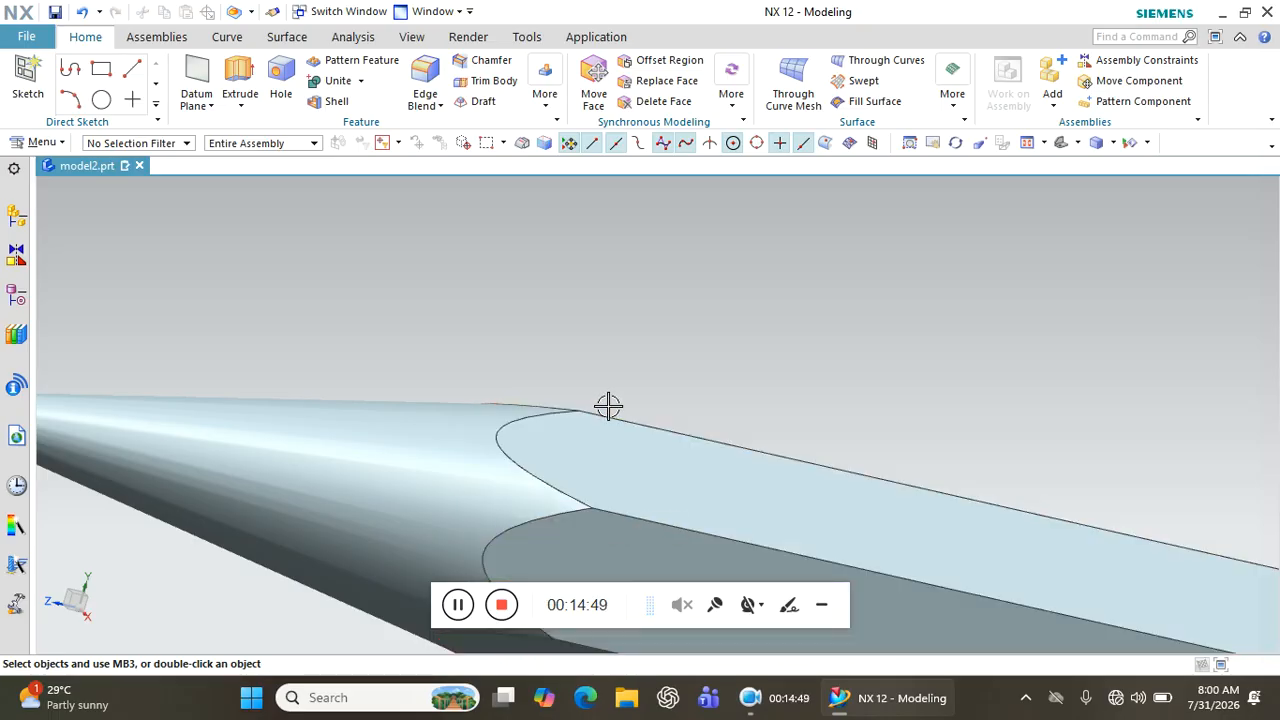
scroll(605, 402, down, 6)
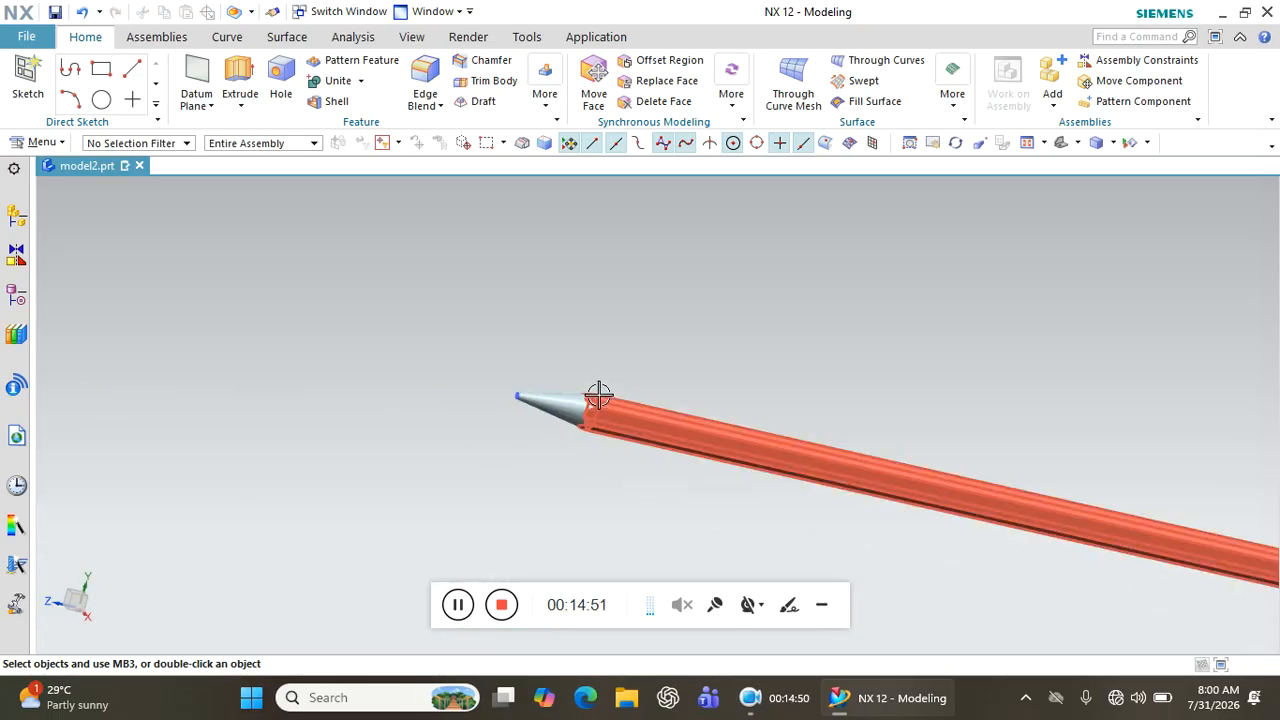
mouse_move(820, 397)
middle_down()
mouse_move(786, 406)
mouse_move(763, 354)
mouse_move(762, 396)
mouse_move(796, 381)
middle_up()
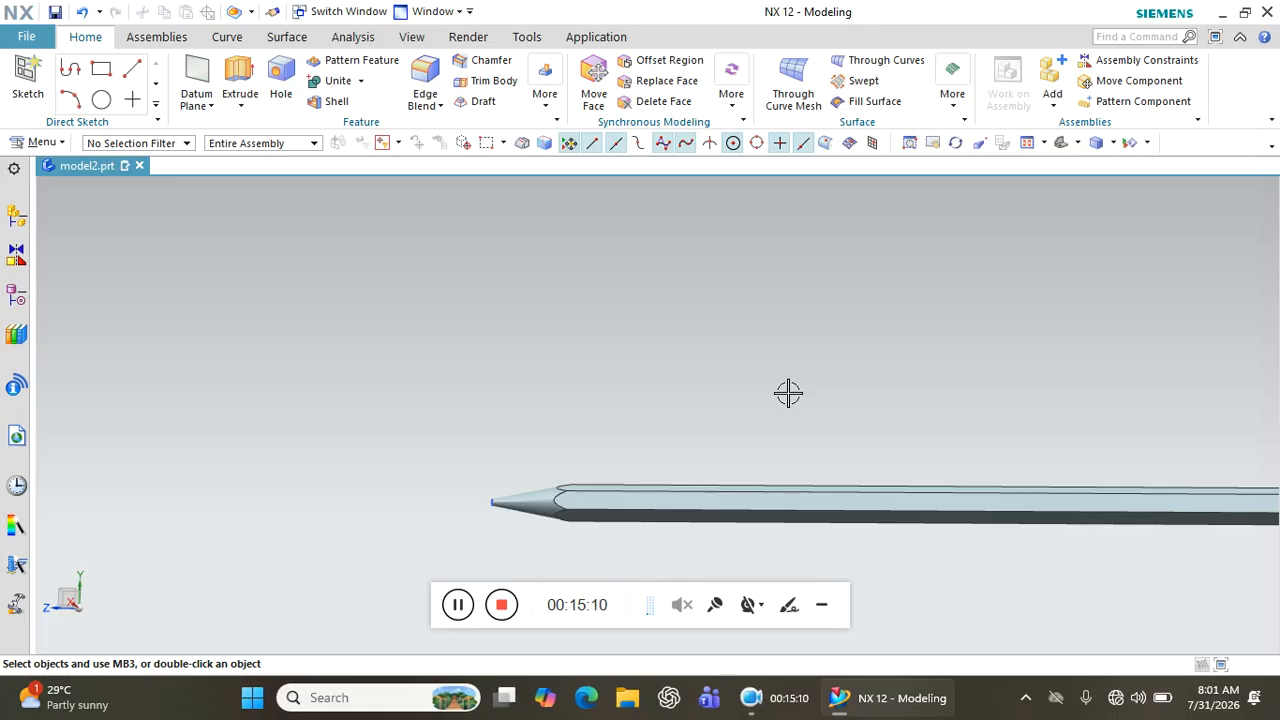
scroll(562, 489, up, 3)
scroll(537, 372, down, 3)
scroll(480, 485, up, 3)
middle_drag(437, 452, 395, 364)
scroll(397, 349, up, 3)
scroll(461, 345, down, 2)
scroll(461, 345, up, 2)
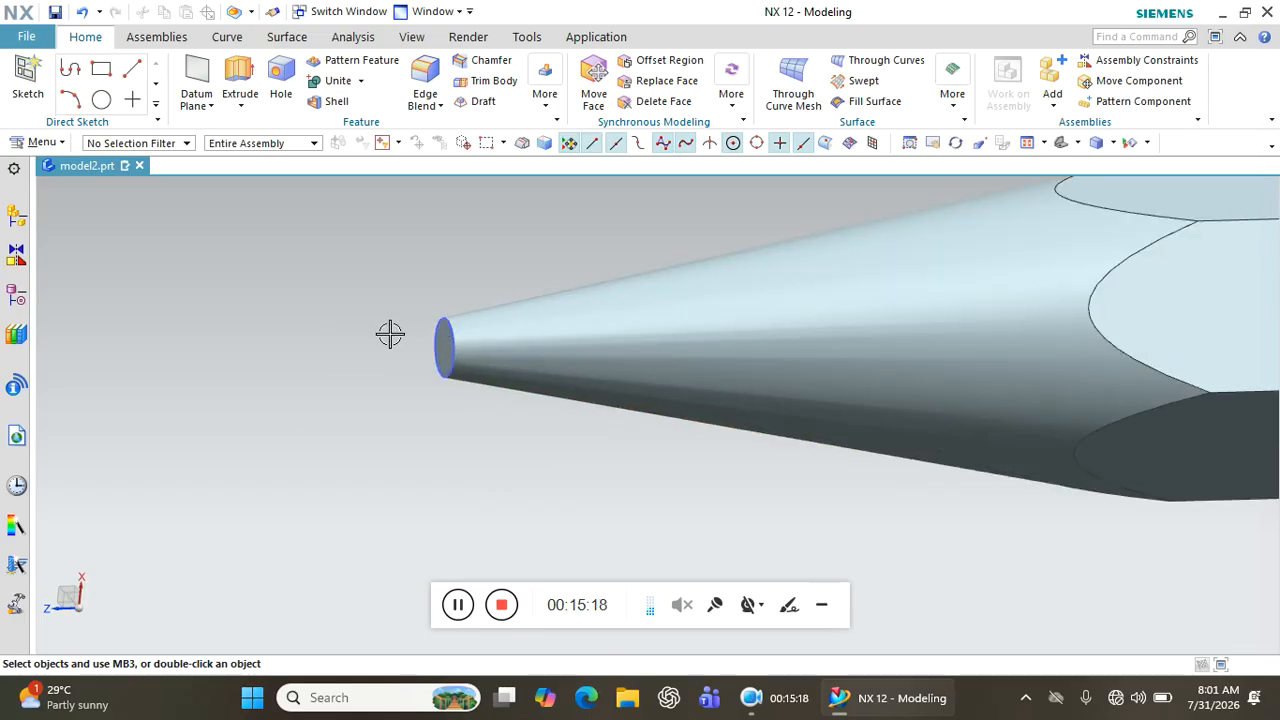
- Start a Cone defined by Diameters and Height with base diameter 2 mm, top diameter 0 mm and height 5 mm
click(545, 92)
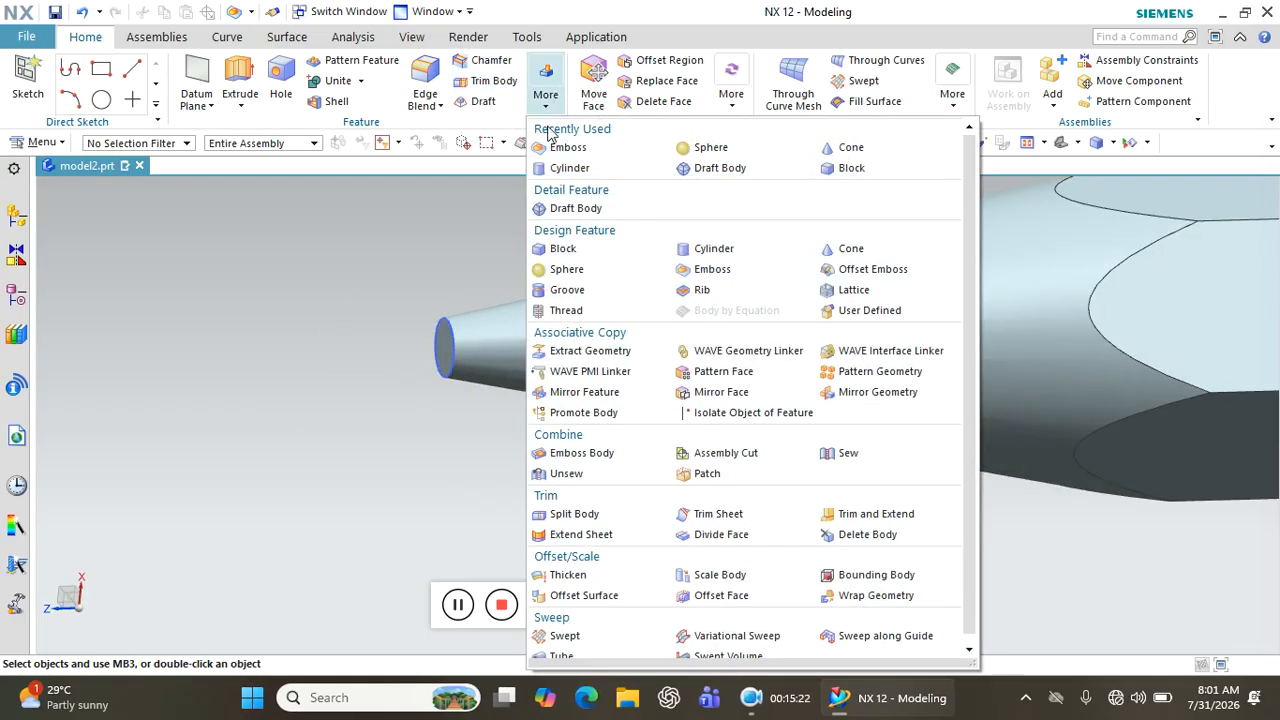
click(851, 147)
click(286, 47)
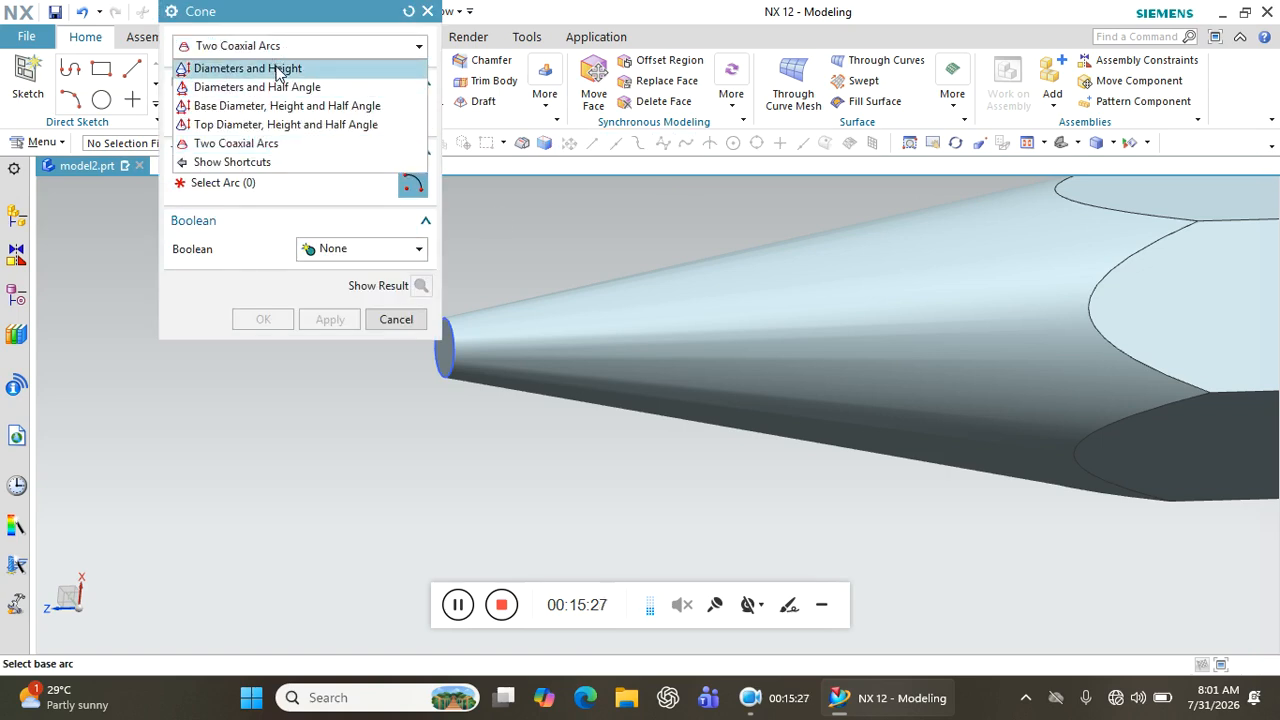
click(279, 69)
click(345, 210)
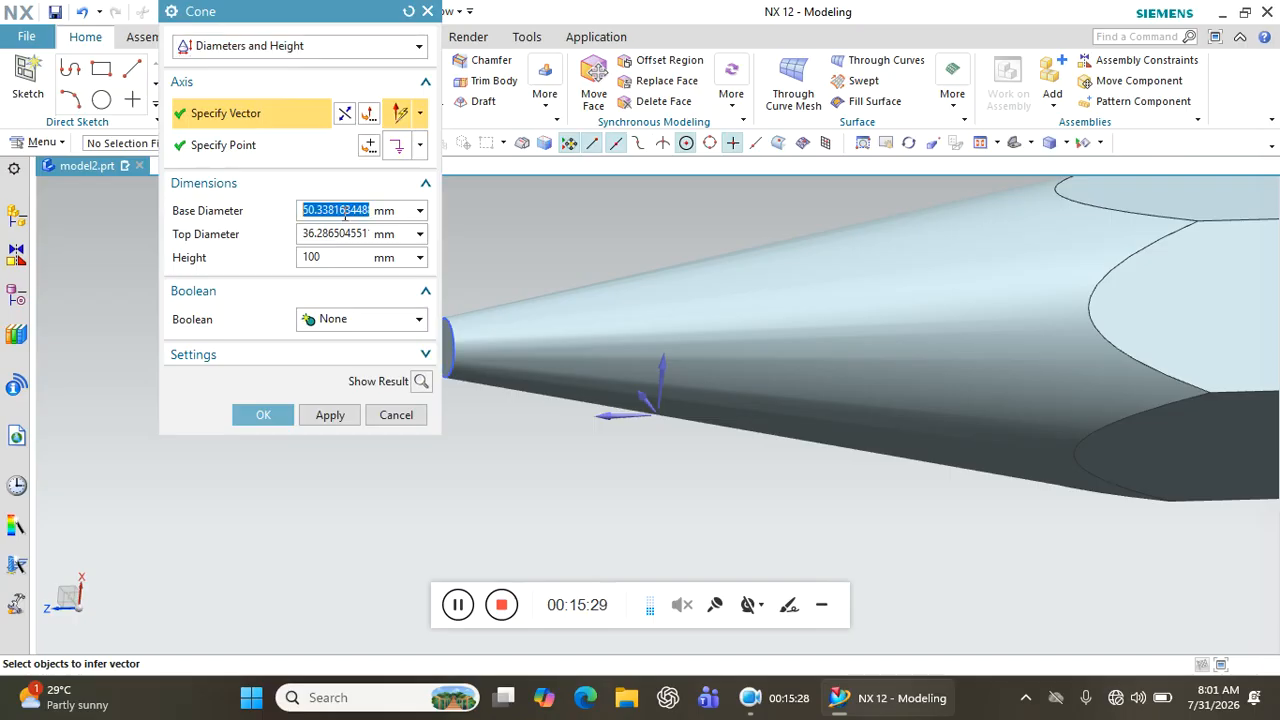
text(2)
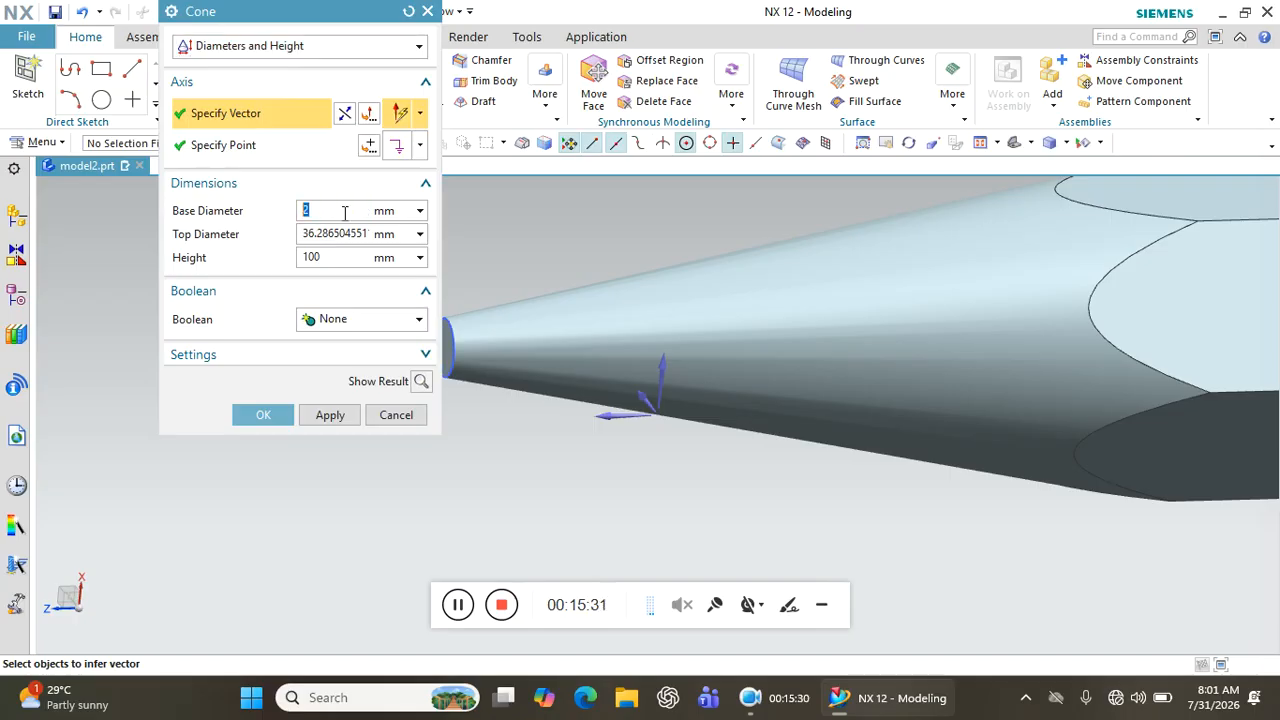
click(349, 234)
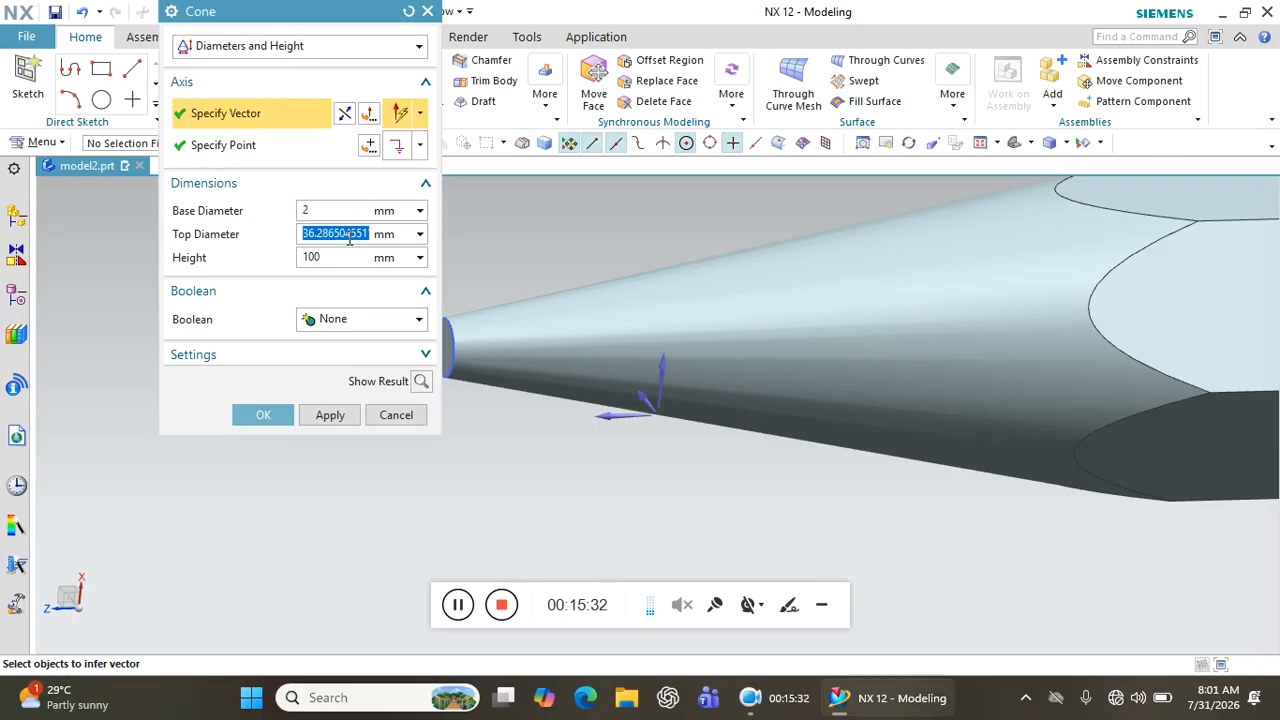
text(0)
click(345, 259)
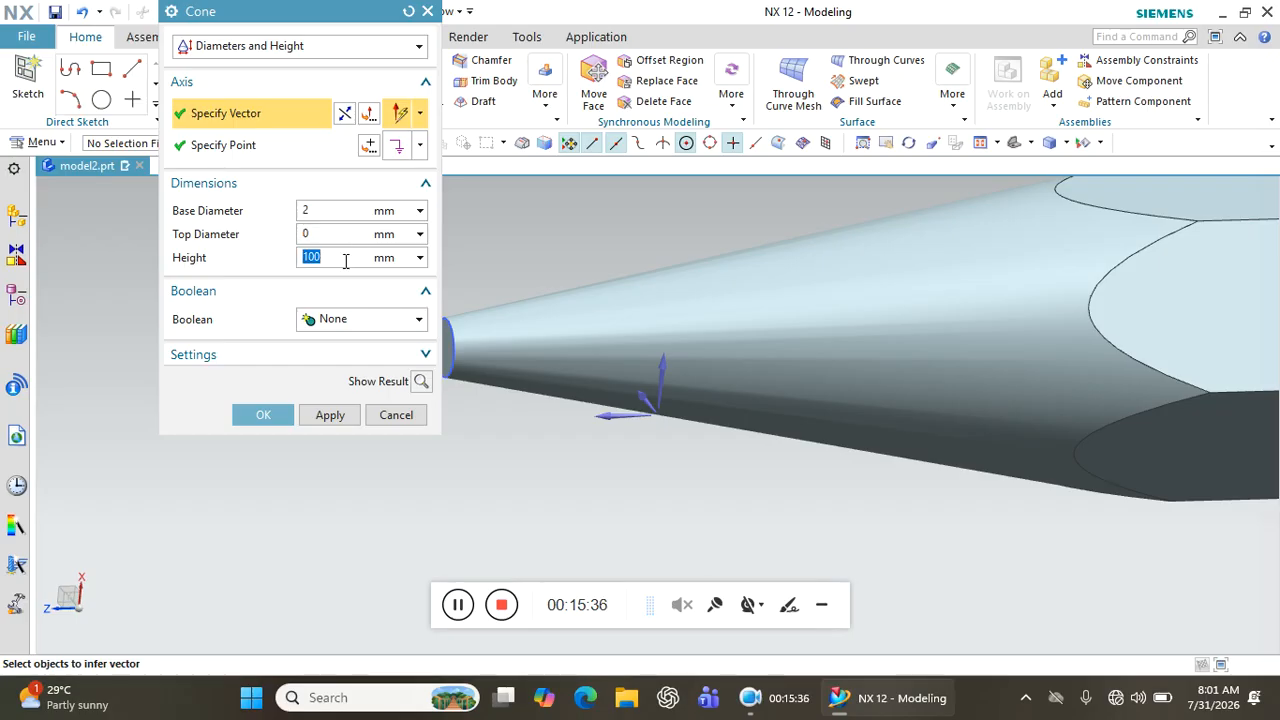
text(5)
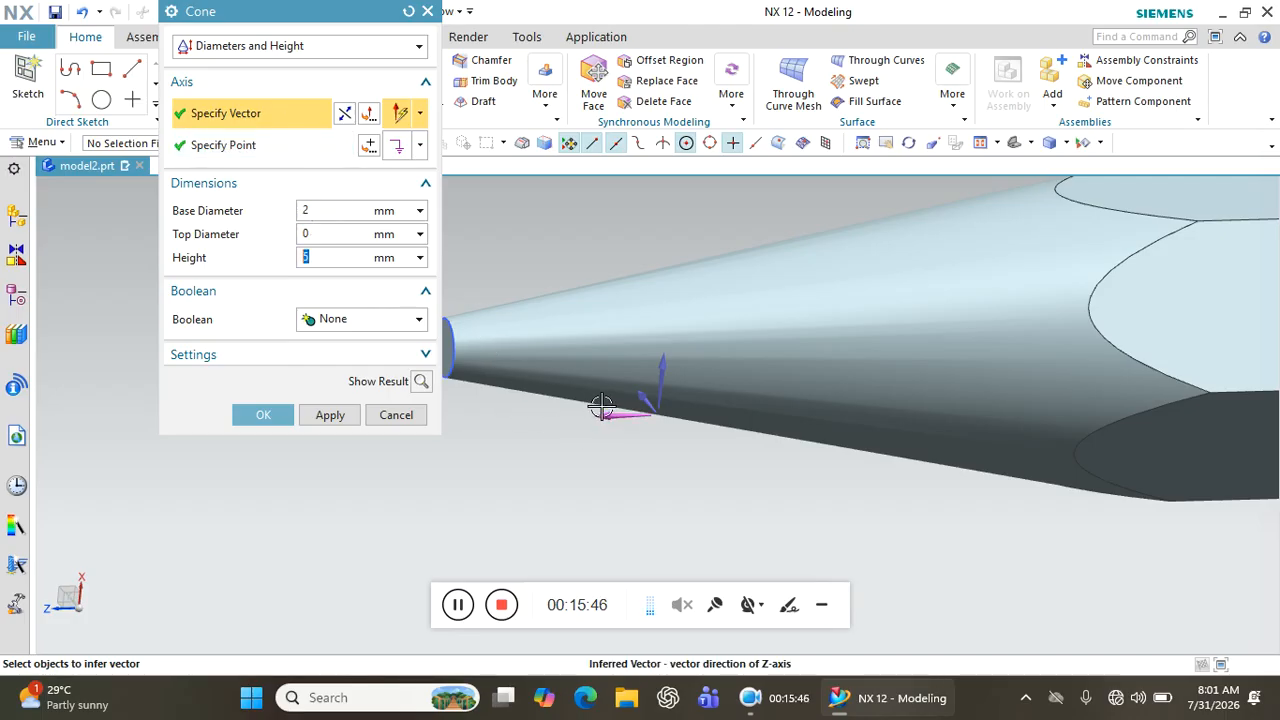
- Place the cone at the centre of the tip's circular end, unite it with the pencil body and create it
scroll(600, 410, down, 1)
click(265, 152)
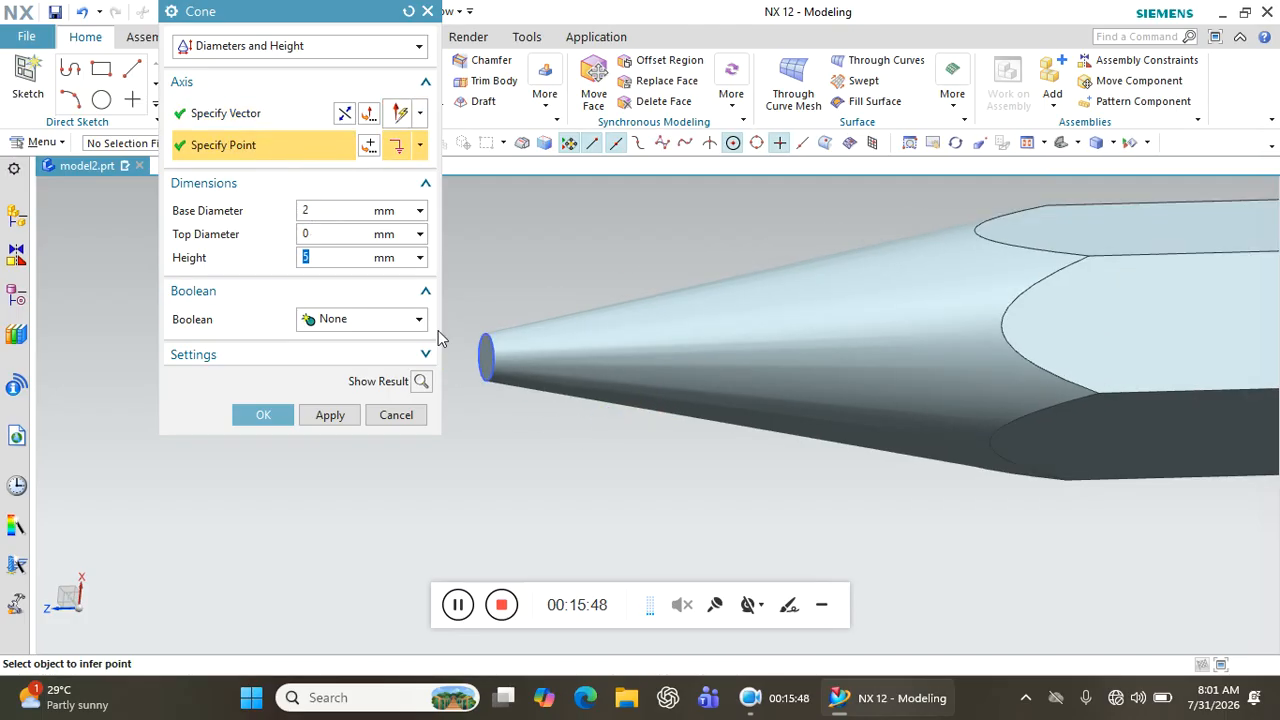
click(485, 355)
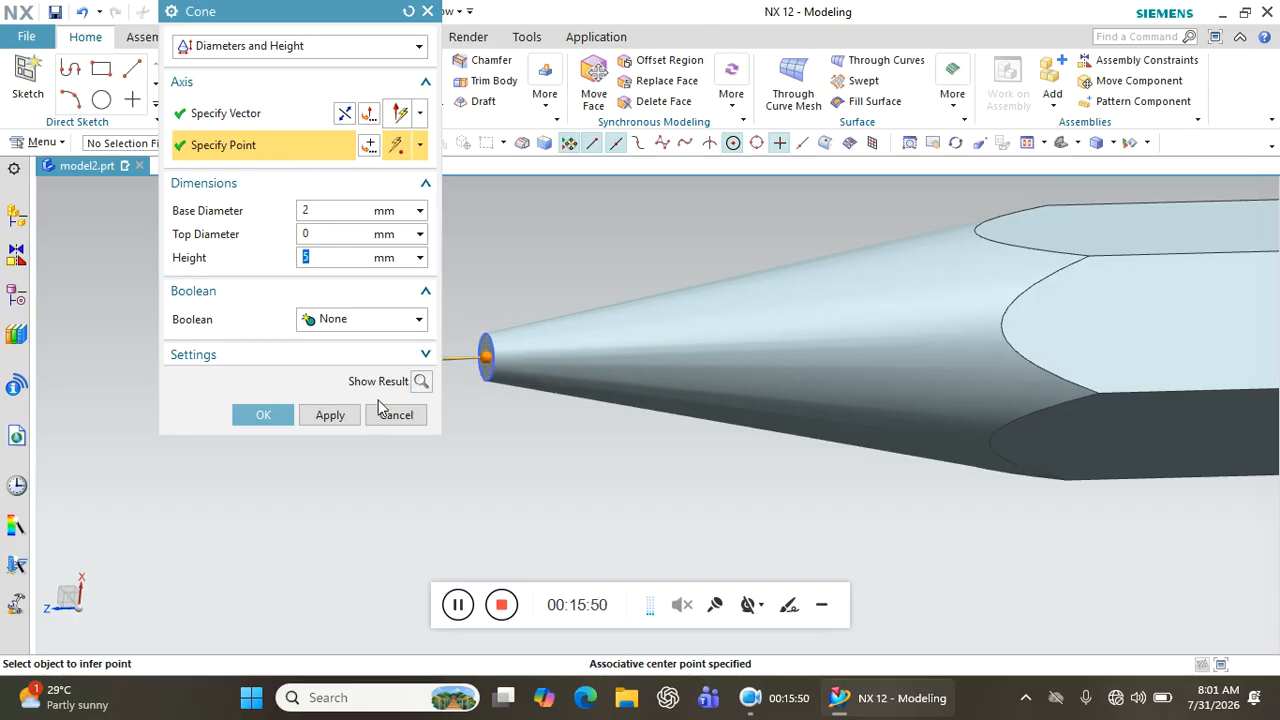
click(395, 319)
click(355, 361)
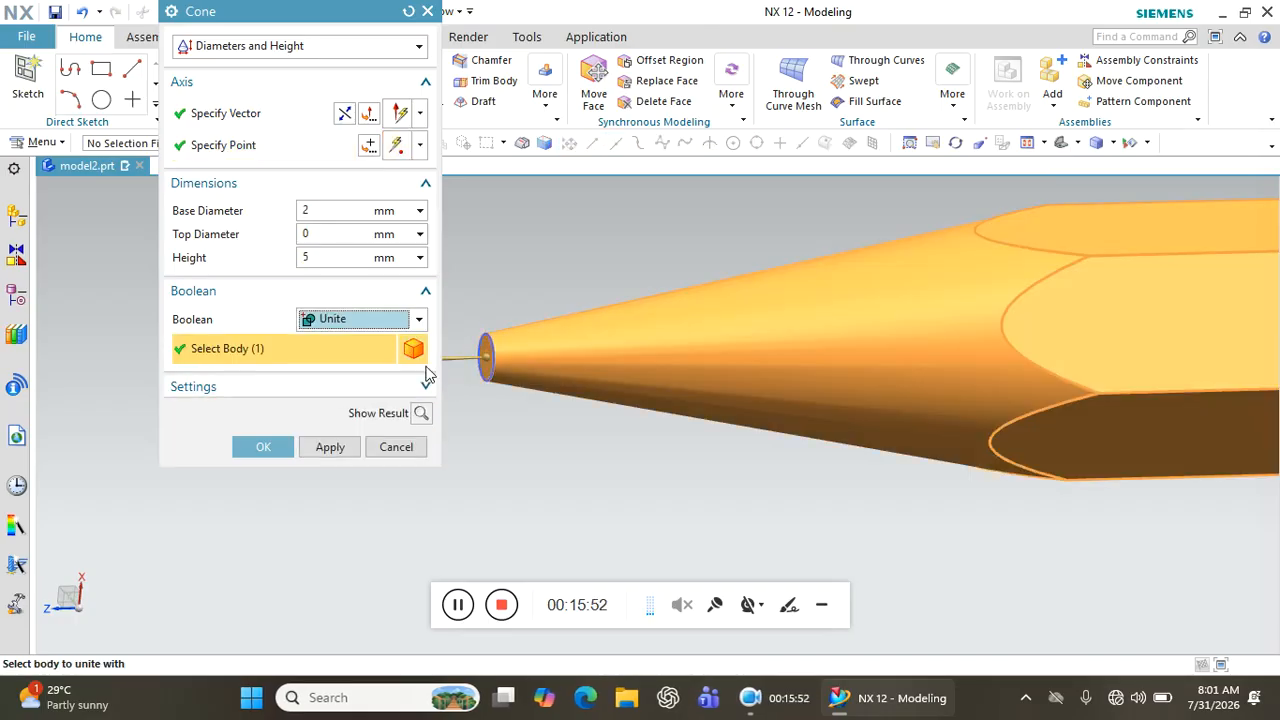
click(421, 413)
scroll(700, 378, down, 2)
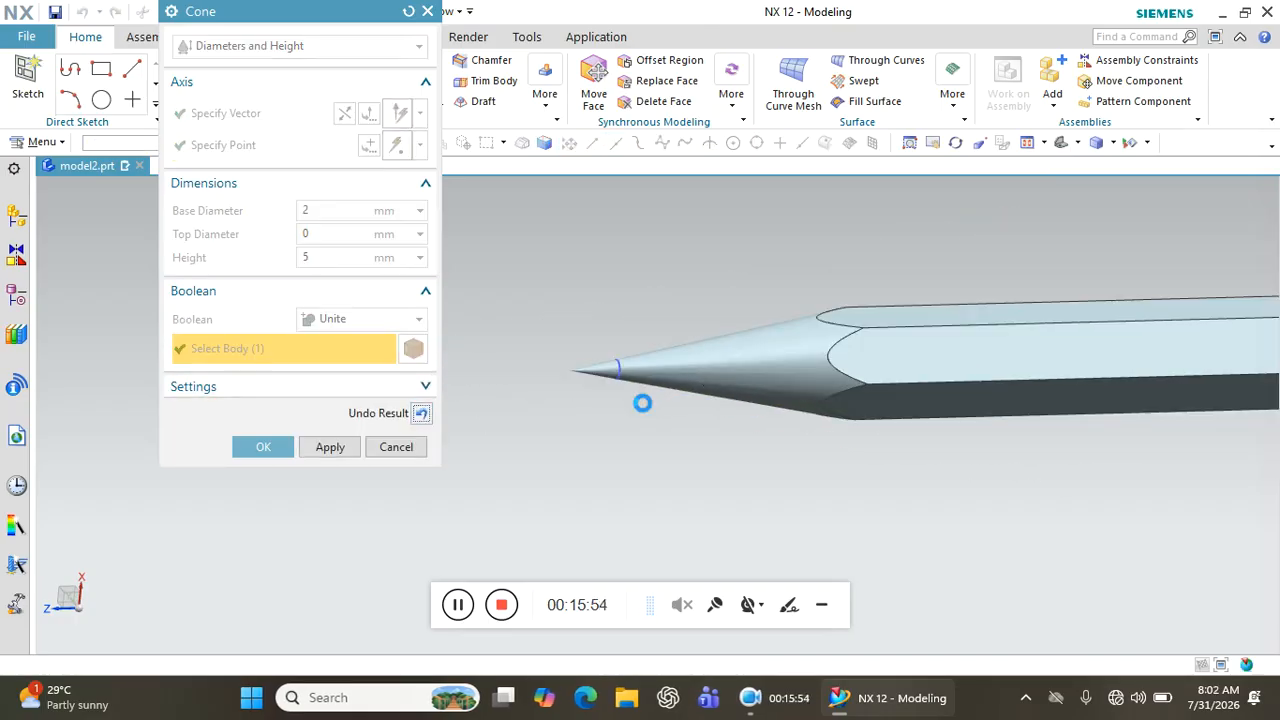
click(263, 446)
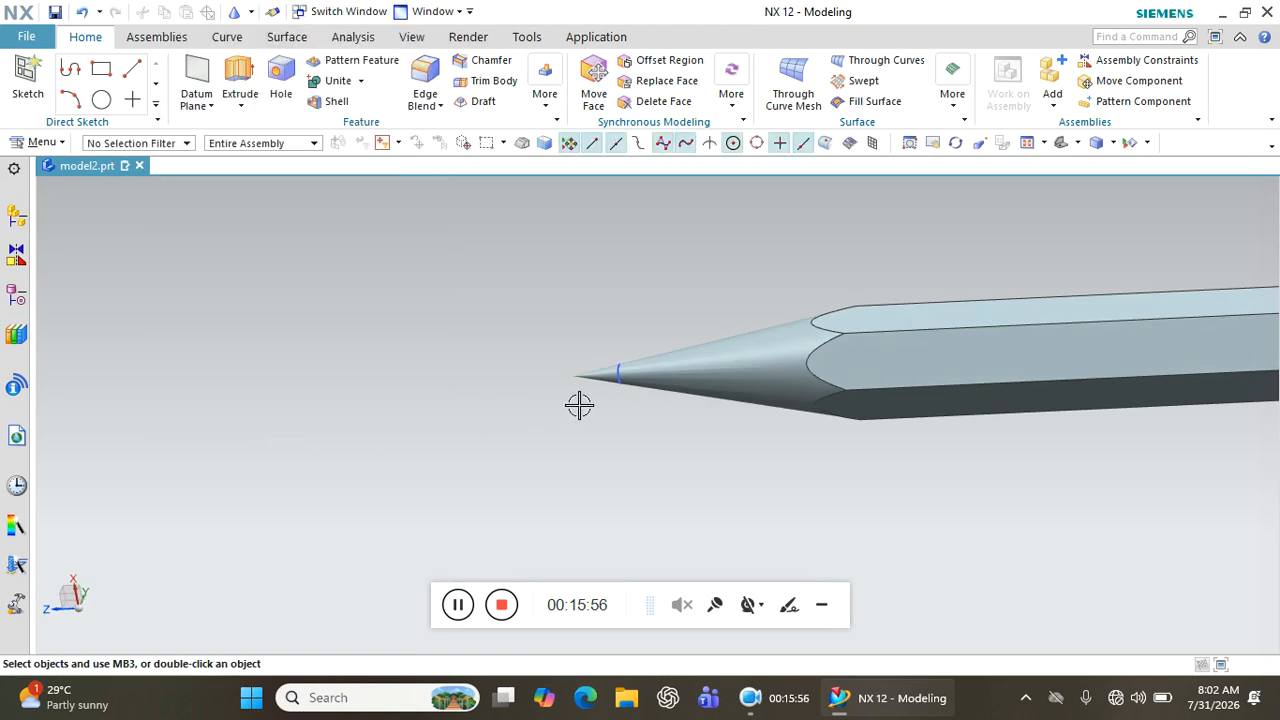
- Hide the circle sketch at the base of the cone
scroll(578, 405, up, 2)
click(657, 340)
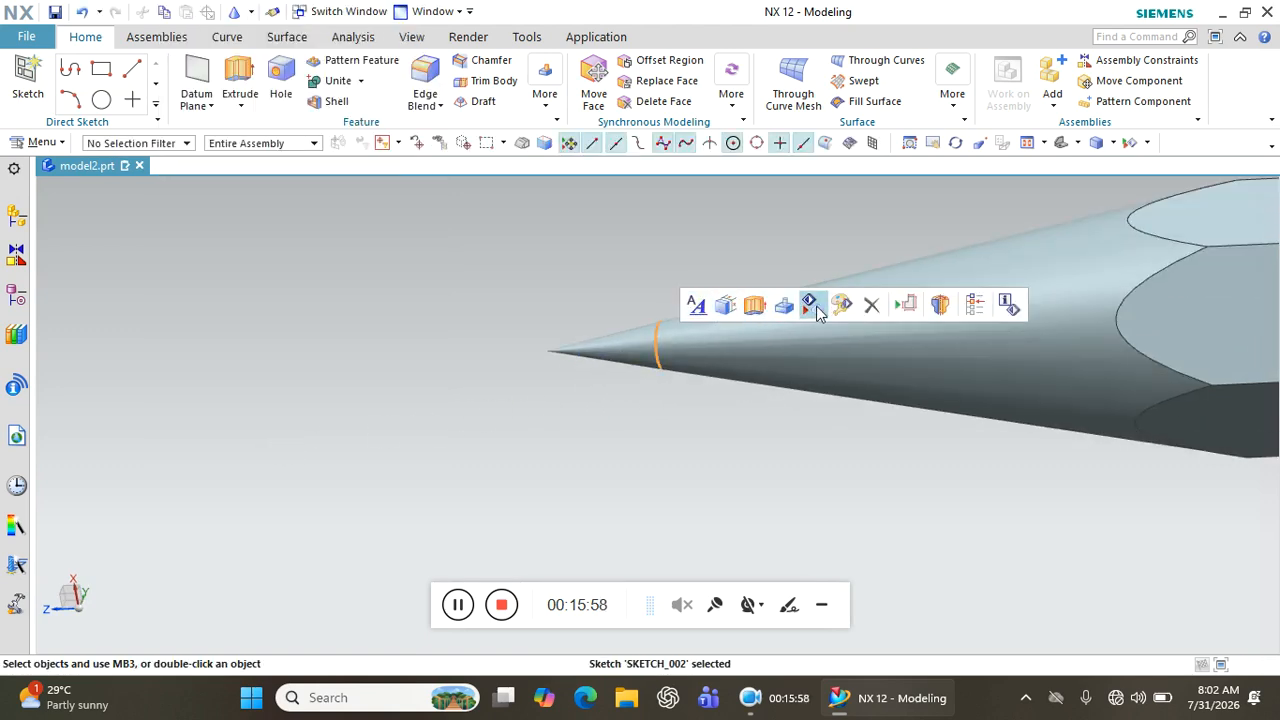
scroll(600, 423, up, 4)
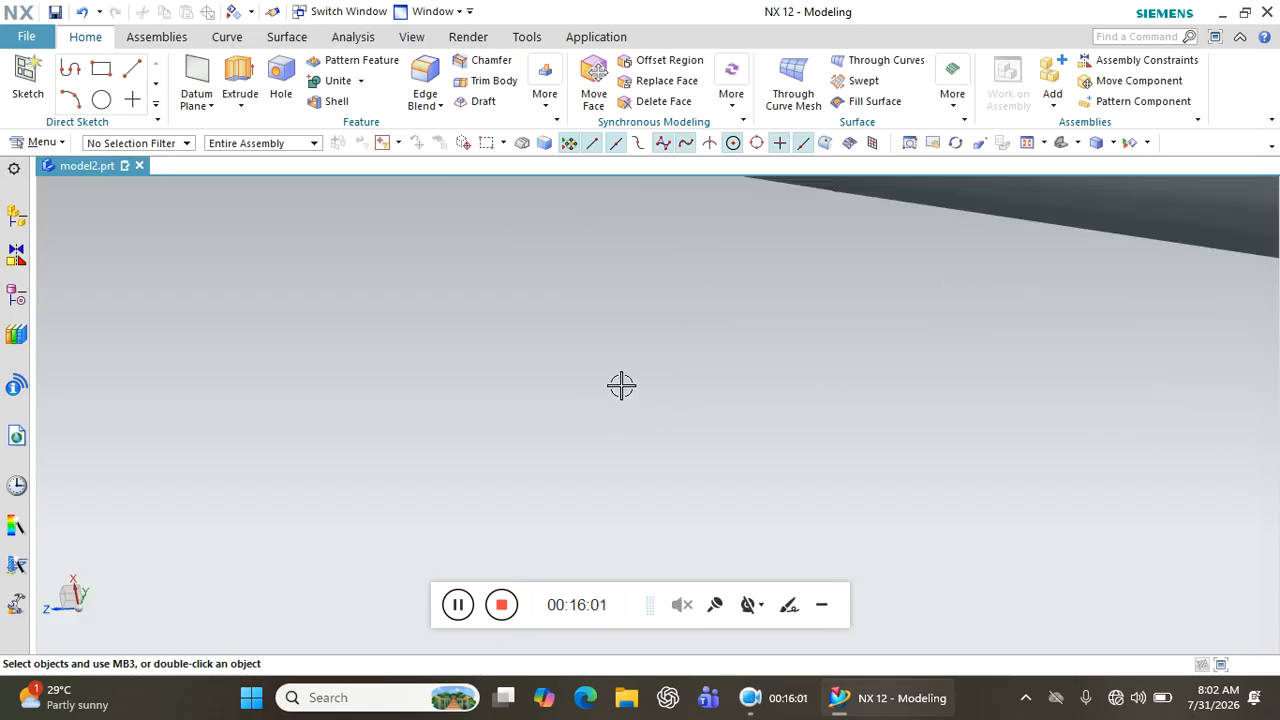
- Examine the finished pencil point from several angles and select the cone at its end
scroll(590, 334, down, 8)
middle_drag(630, 332, 660, 406)
scroll(617, 300, up, 4)
scroll(600, 347, down, 1)
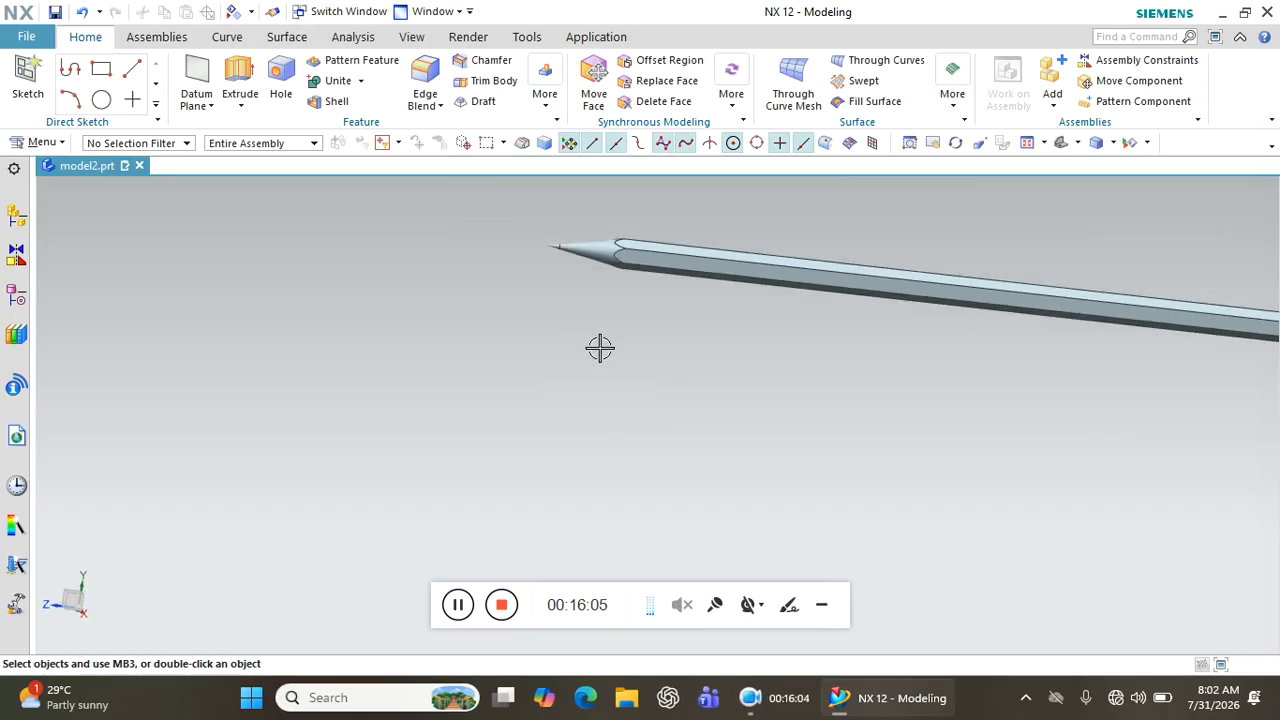
scroll(586, 231, up, 4)
mouse_move(594, 280)
middle_down()
mouse_move(578, 331)
mouse_move(566, 294)
middle_up()
scroll(566, 323, up, 3)
scroll(550, 337, down, 3)
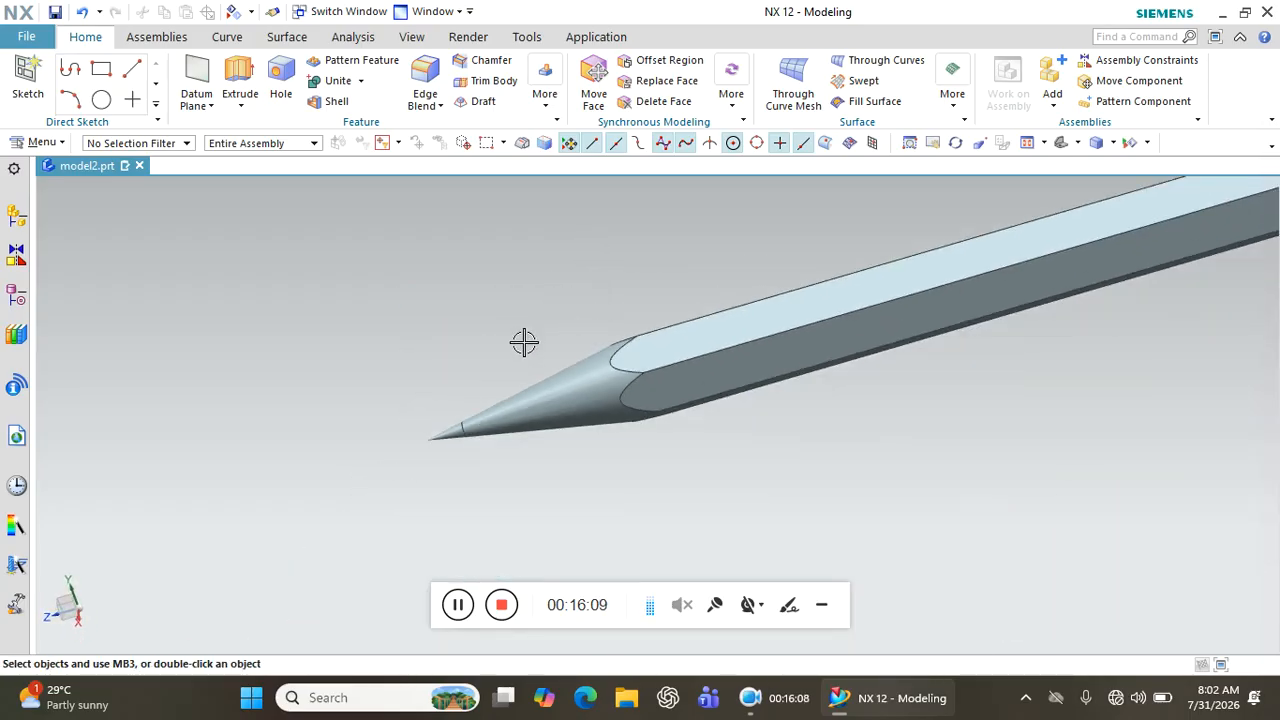
scroll(466, 449, up, 1)
scroll(496, 424, up, 3)
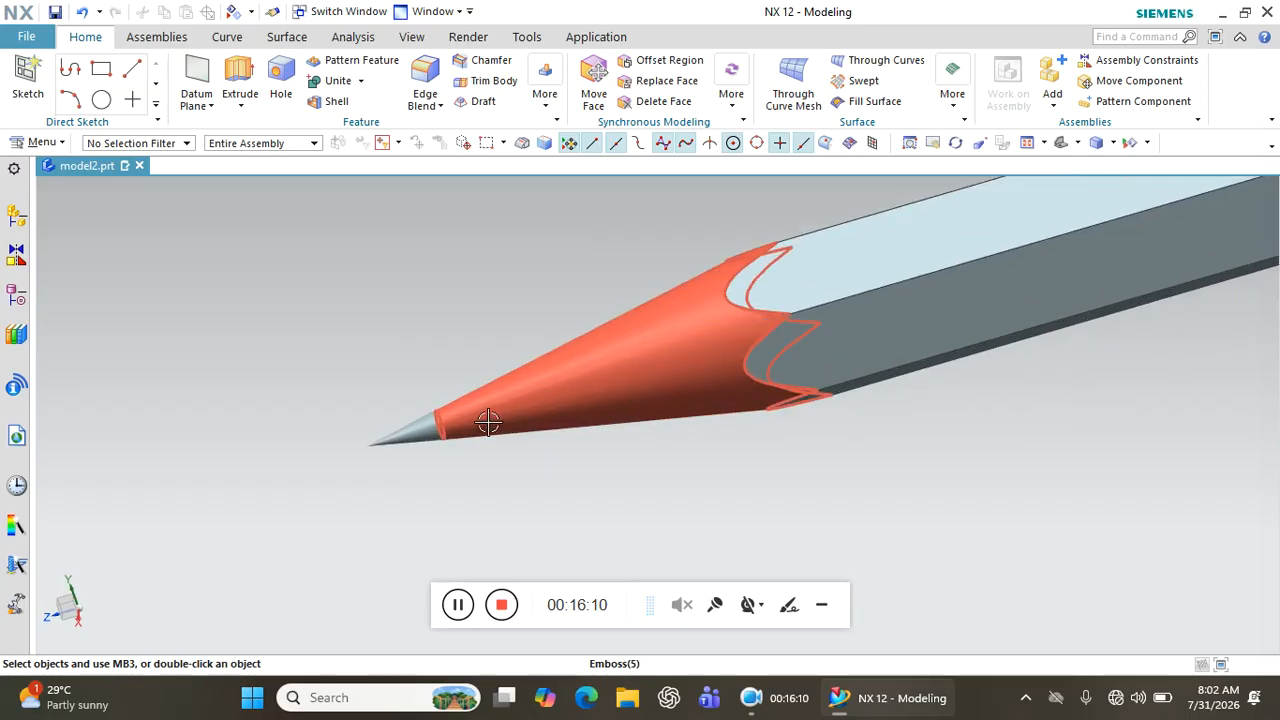
scroll(200, 420, down, 2)
scroll(337, 414, up, 1)
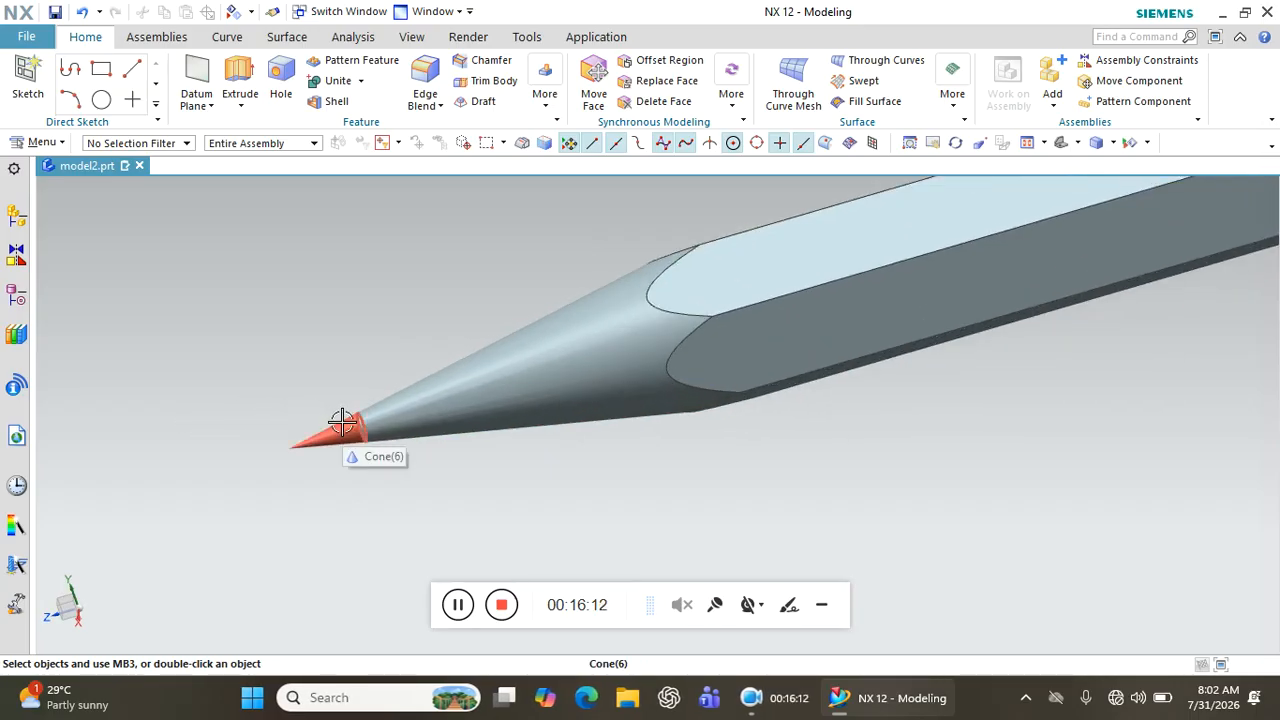
click(342, 422)
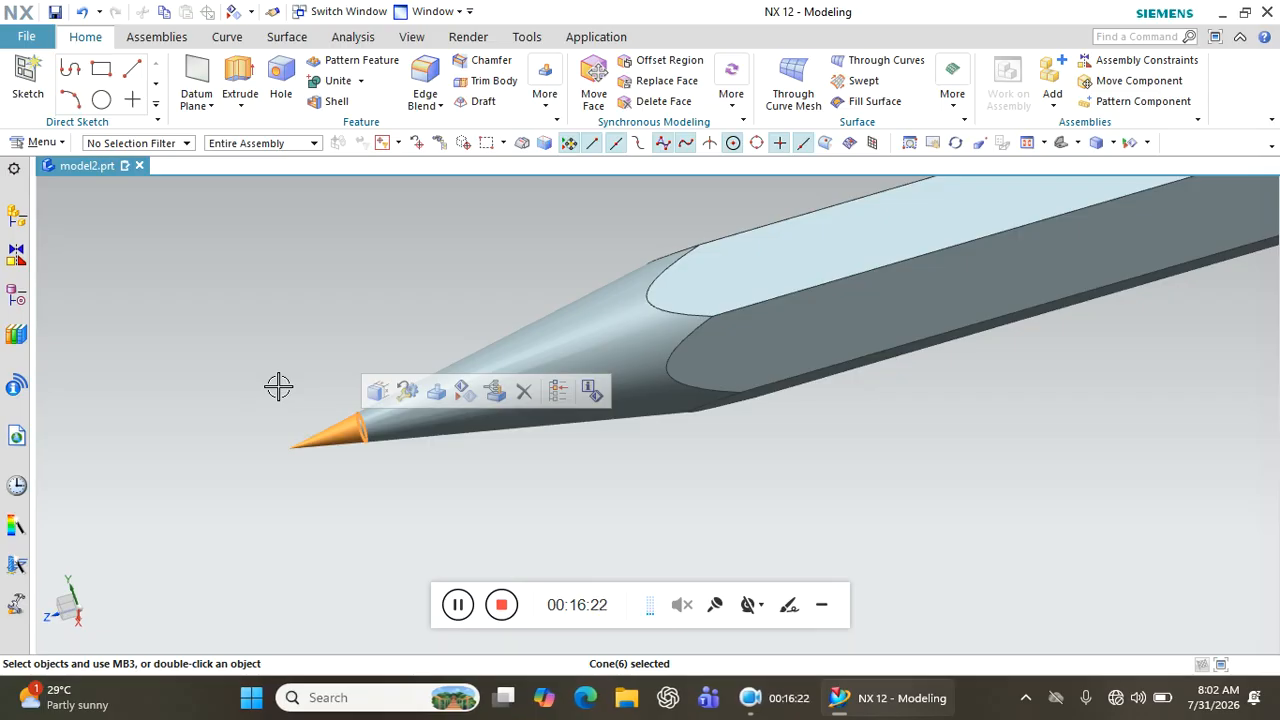
- Change the display colour of the whole pencil body to Red
key(ctrl+j)
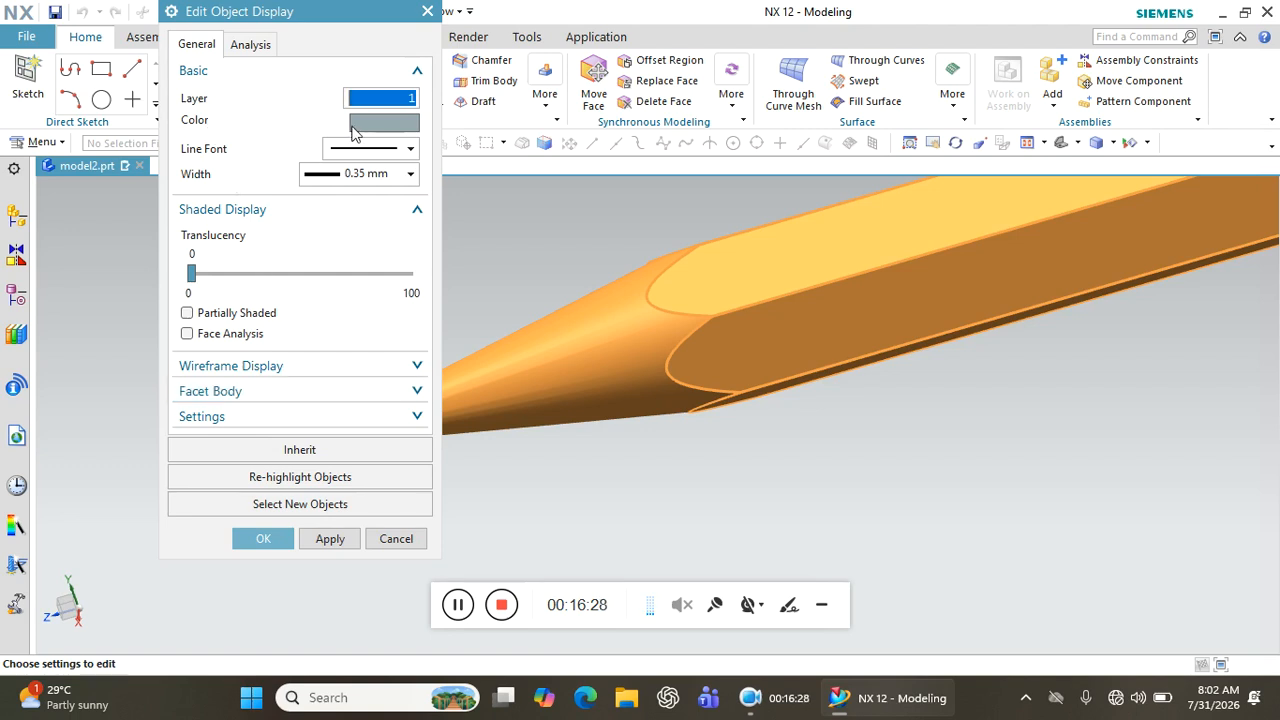
click(384, 122)
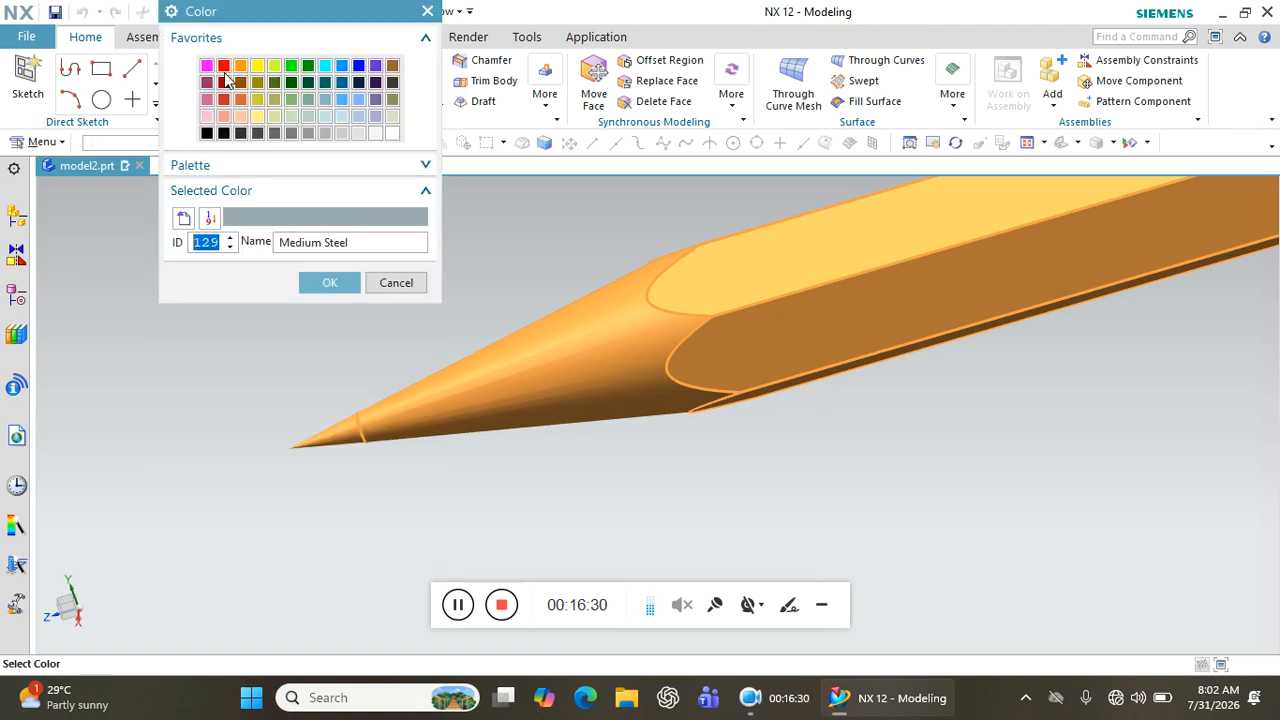
click(224, 67)
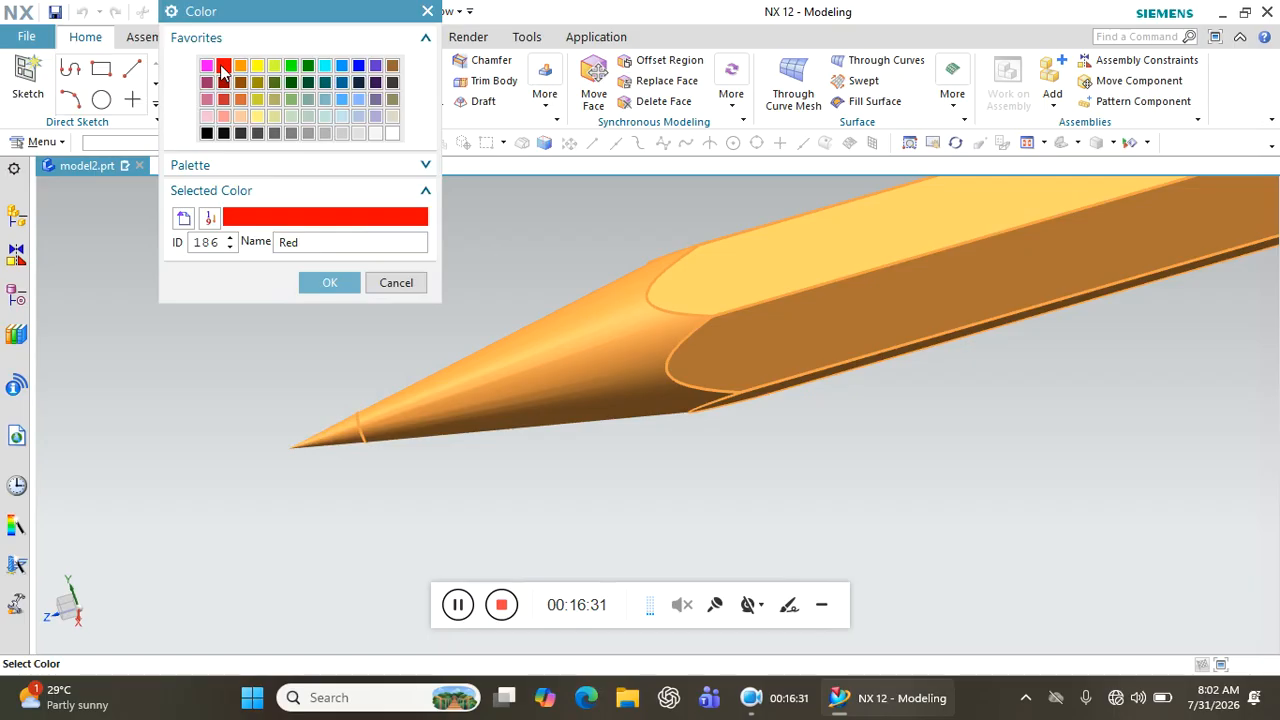
click(312, 286)
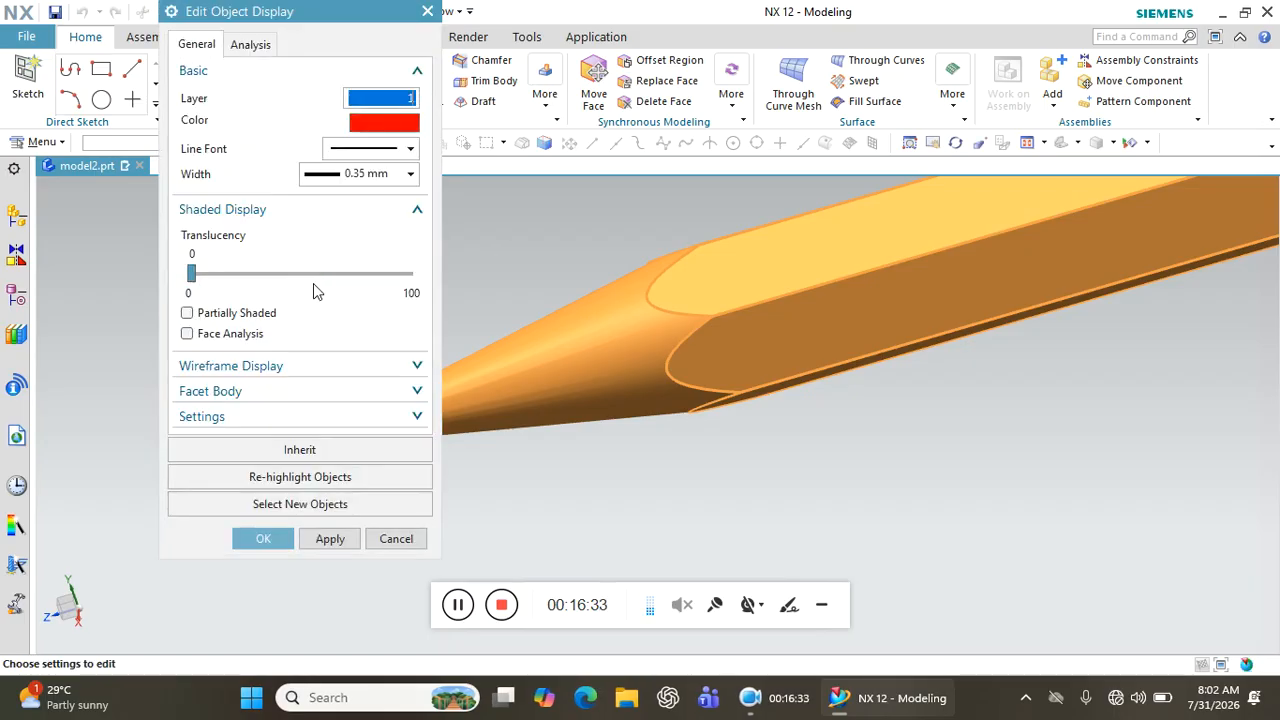
click(268, 542)
- Try to pick the pencil's tip and body with the selection filter set to Curve
scroll(316, 417, down, 5)
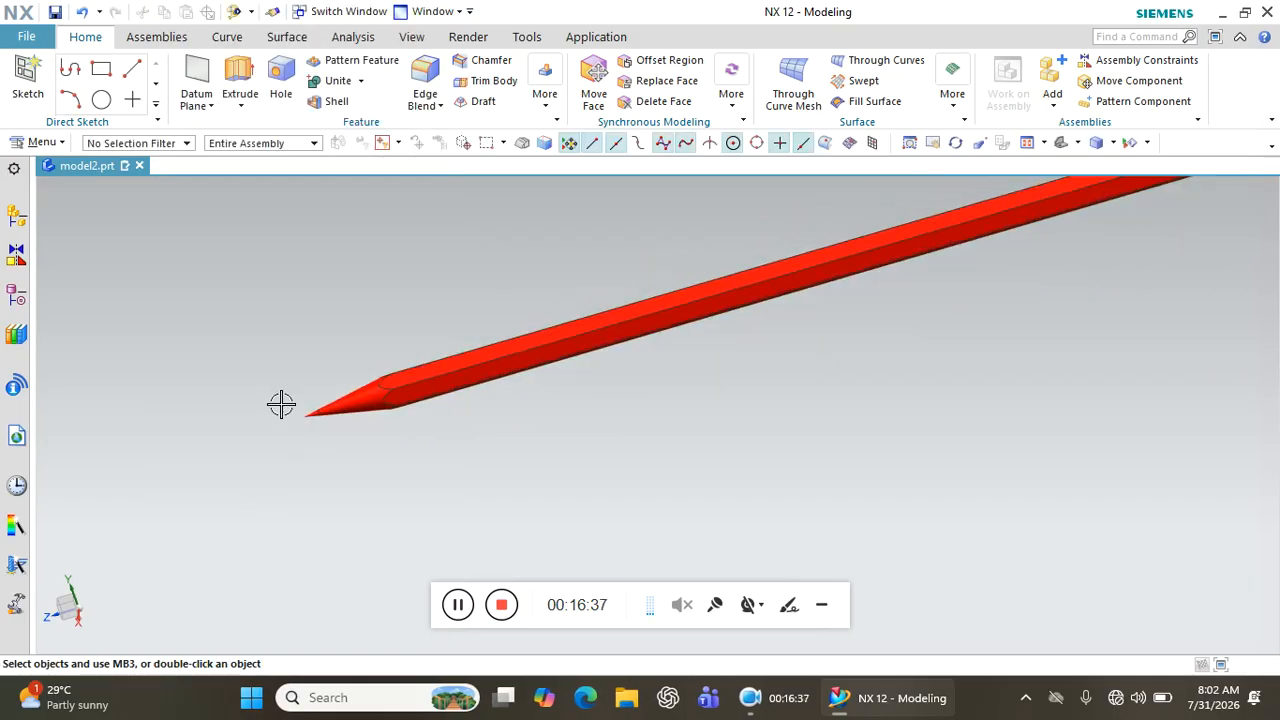
scroll(250, 410, down, 3)
mouse_move(468, 377)
middle_down()
mouse_move(483, 403)
mouse_move(449, 449)
middle_up()
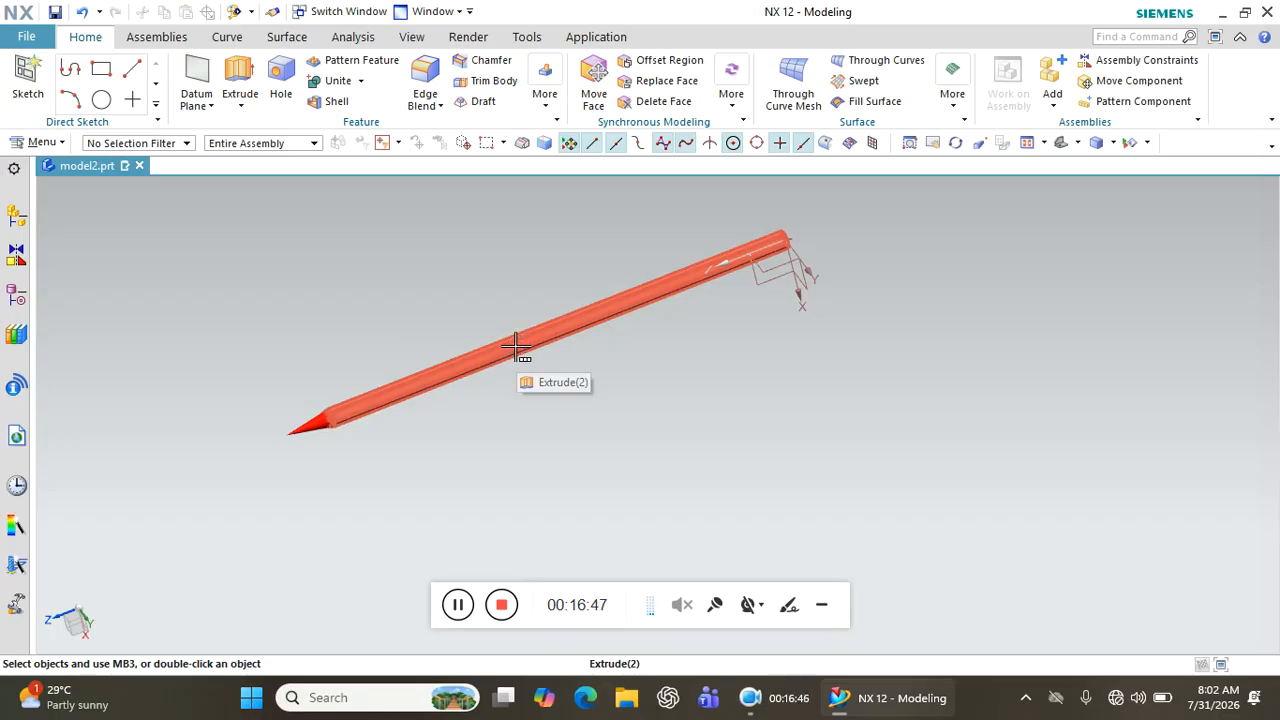
scroll(290, 440, up, 5)
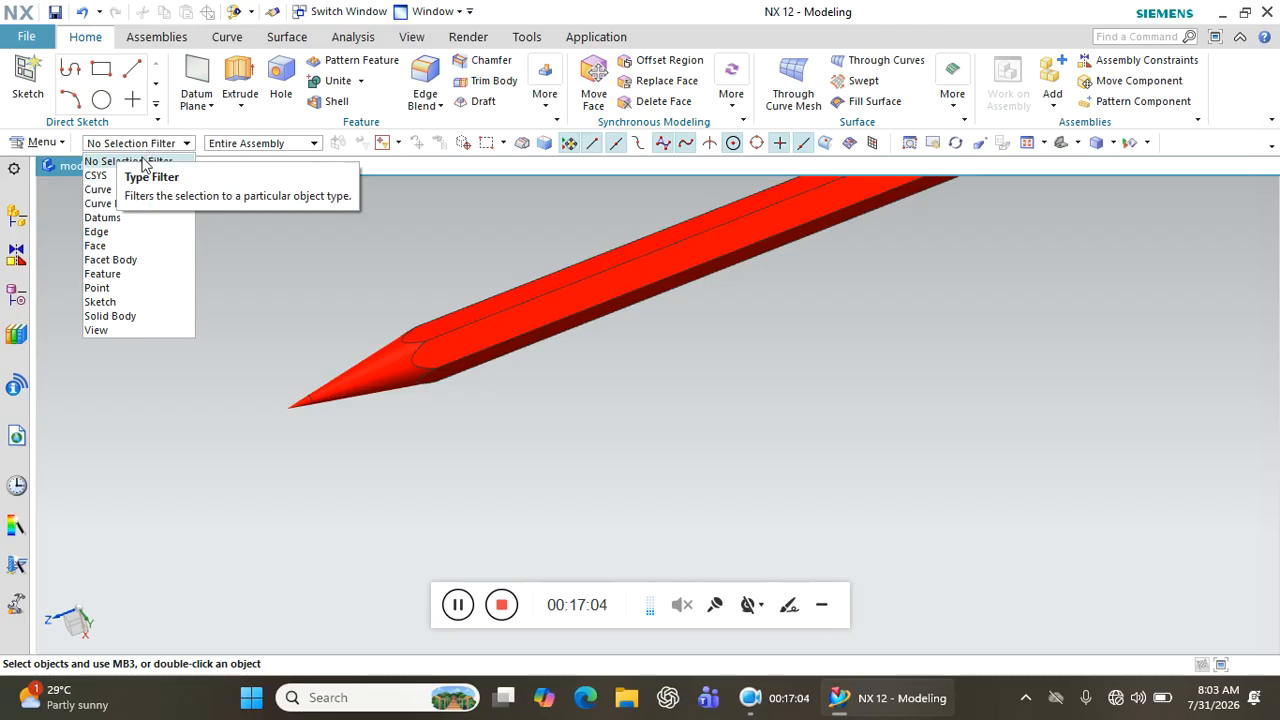
click(102, 190)
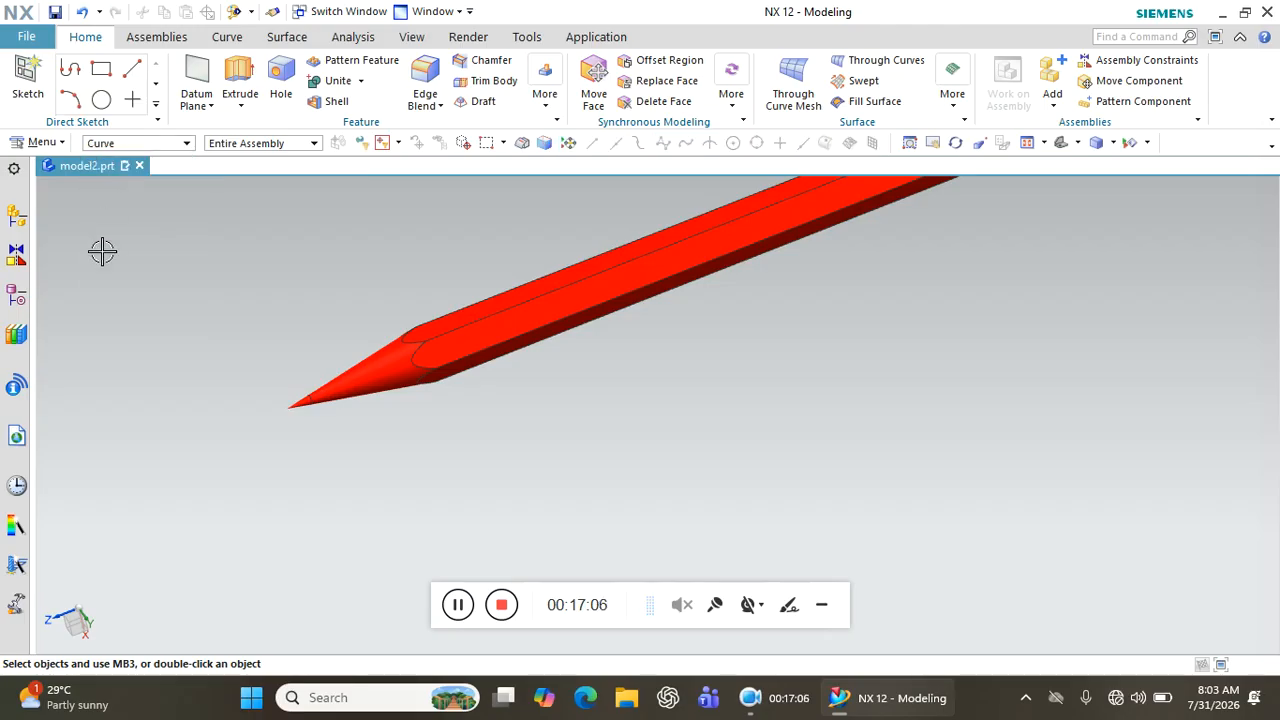
click(150, 303)
click(465, 333)
click(400, 360)
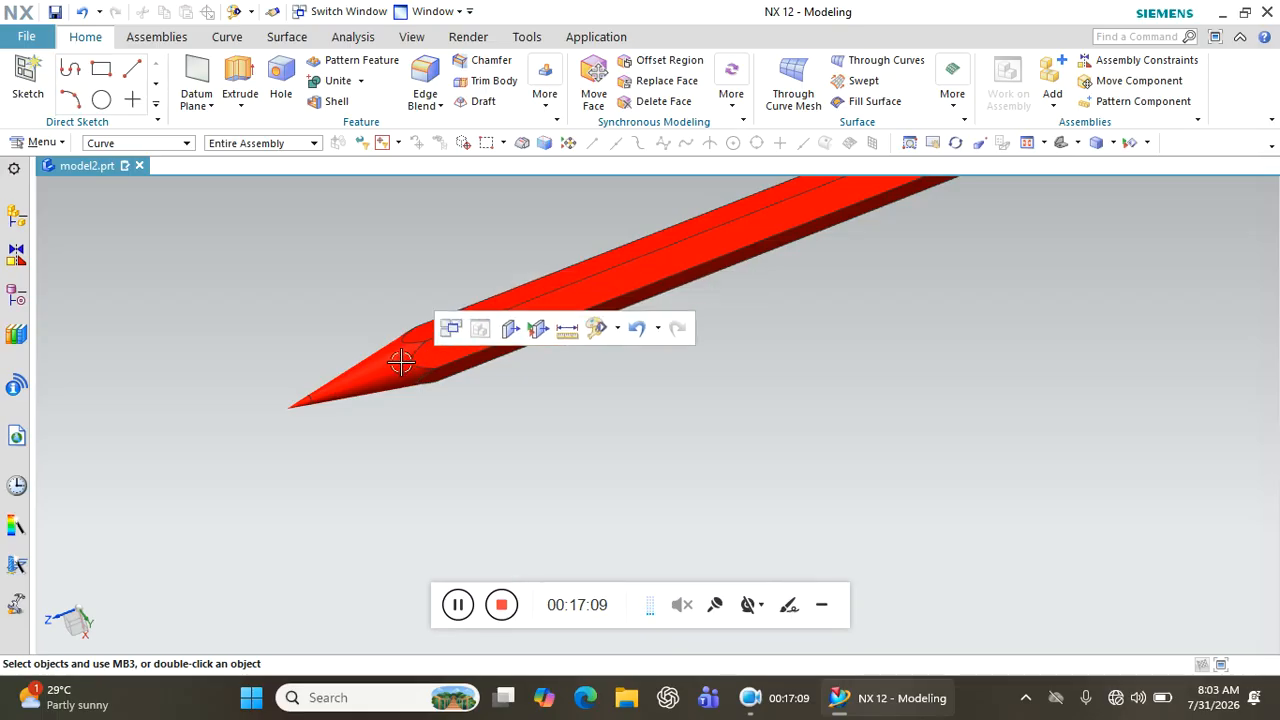
click(335, 408)
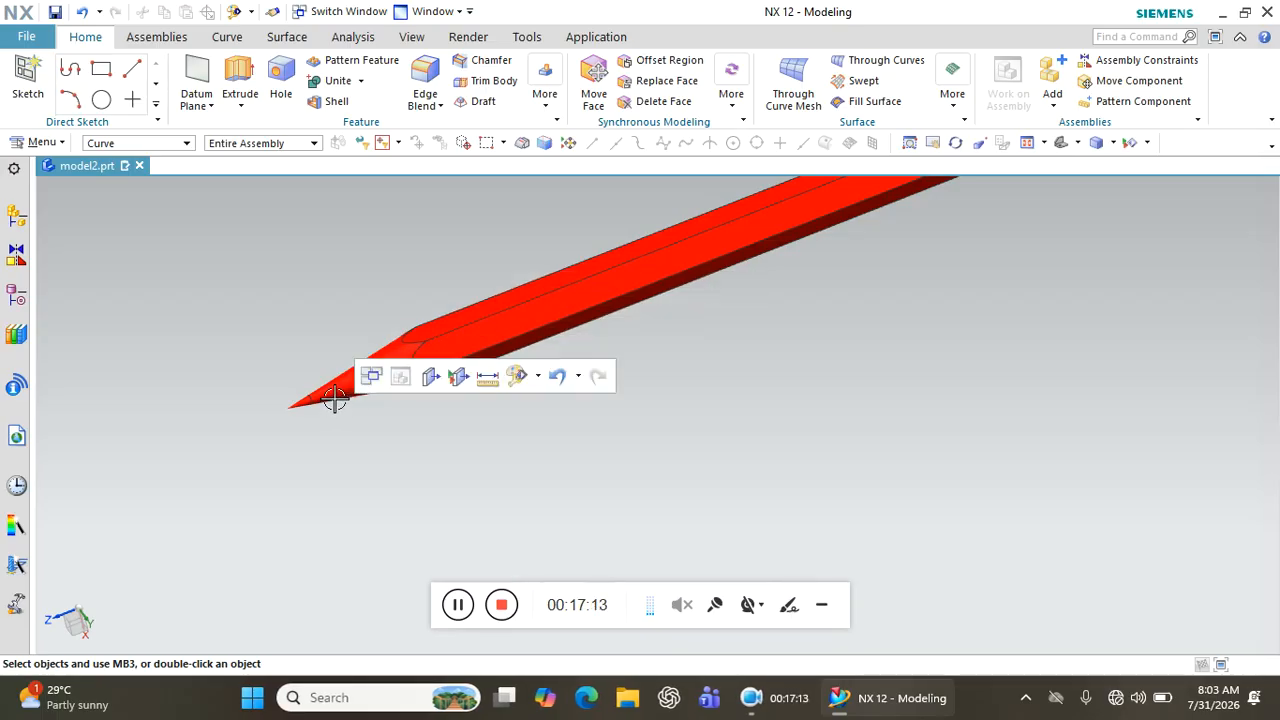
click(522, 338)
scroll(298, 390, down, 4)
scroll(298, 390, up, 4)
- Set the selection filter to Face and recolour the conical lead face at the pencil's point dark grey
click(133, 146)
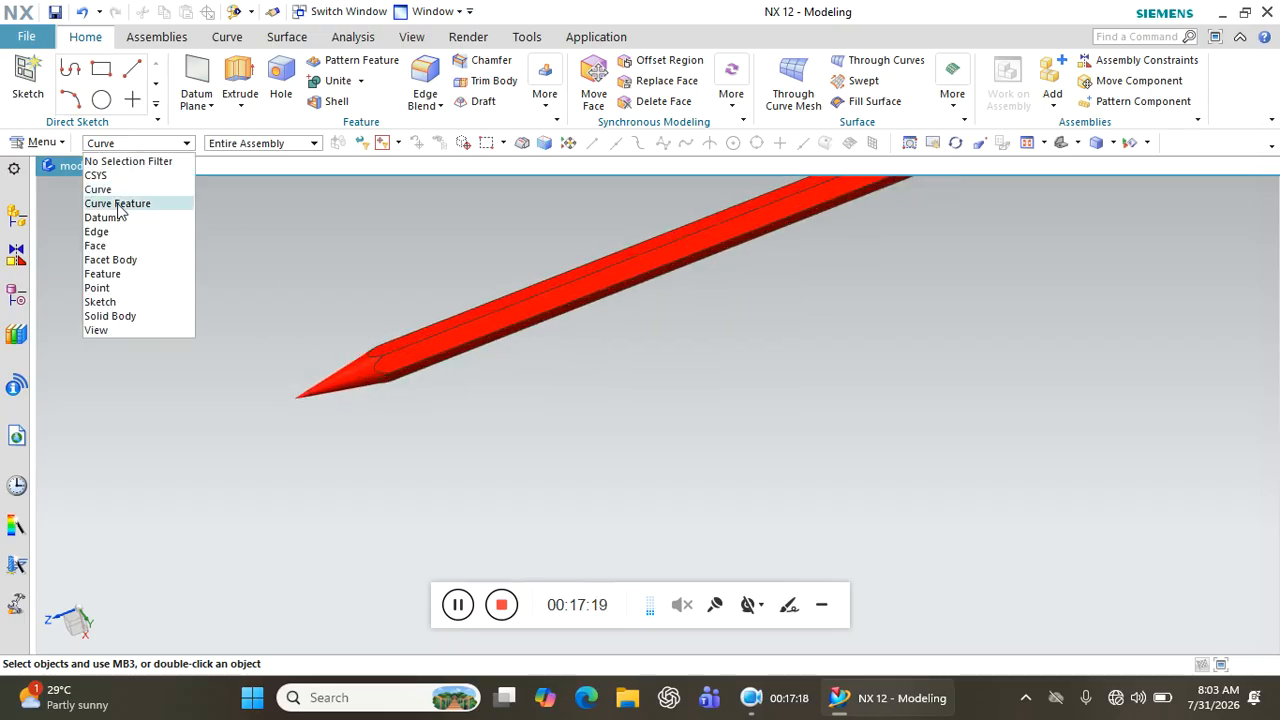
click(128, 248)
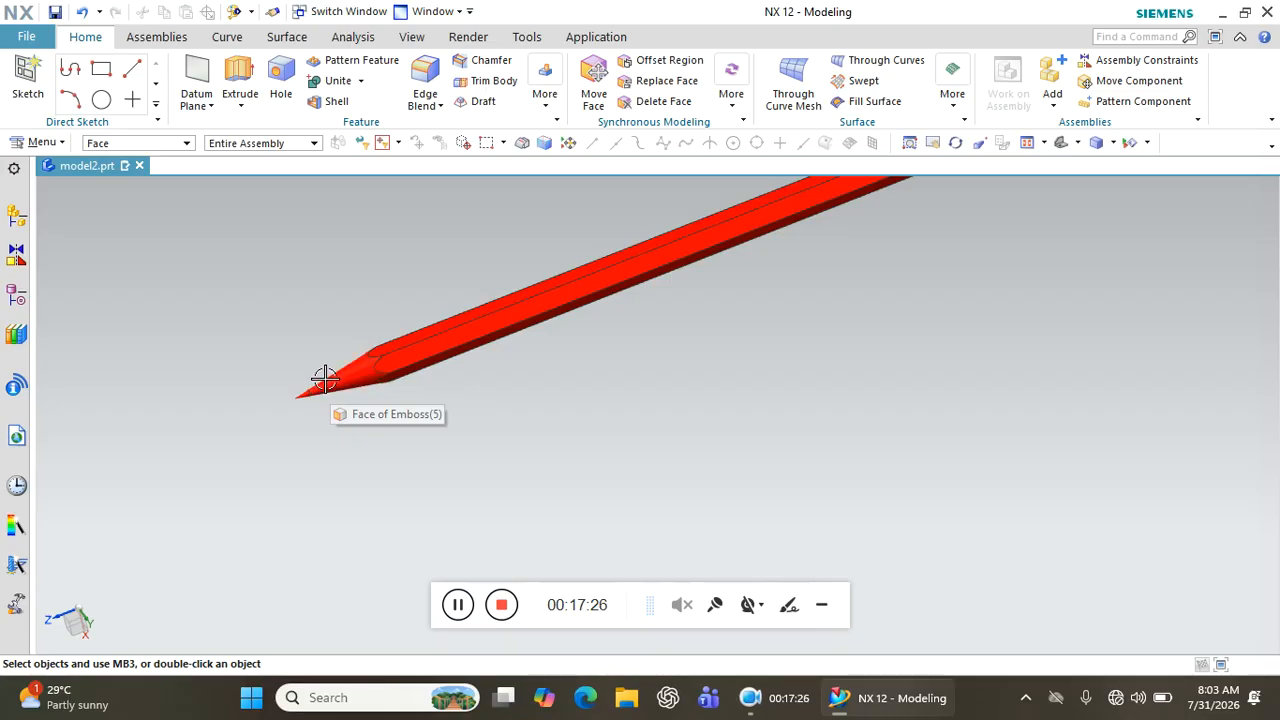
scroll(315, 385, up, 4)
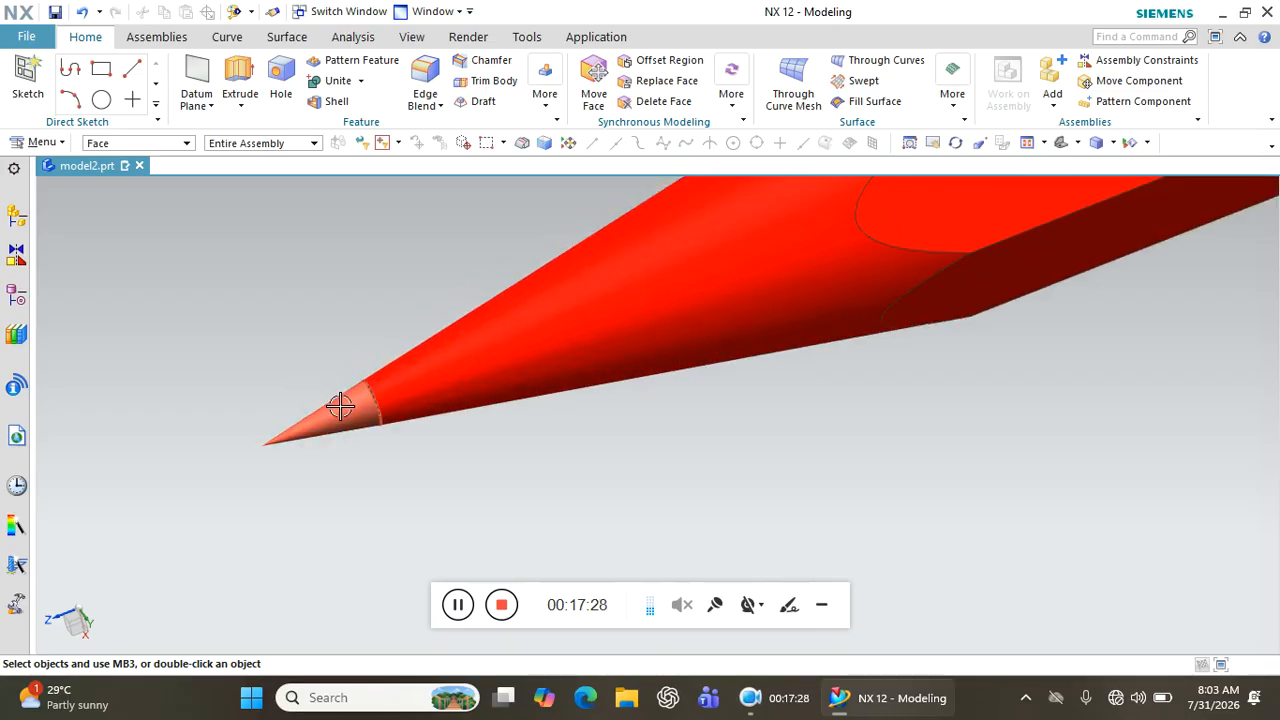
click(340, 405)
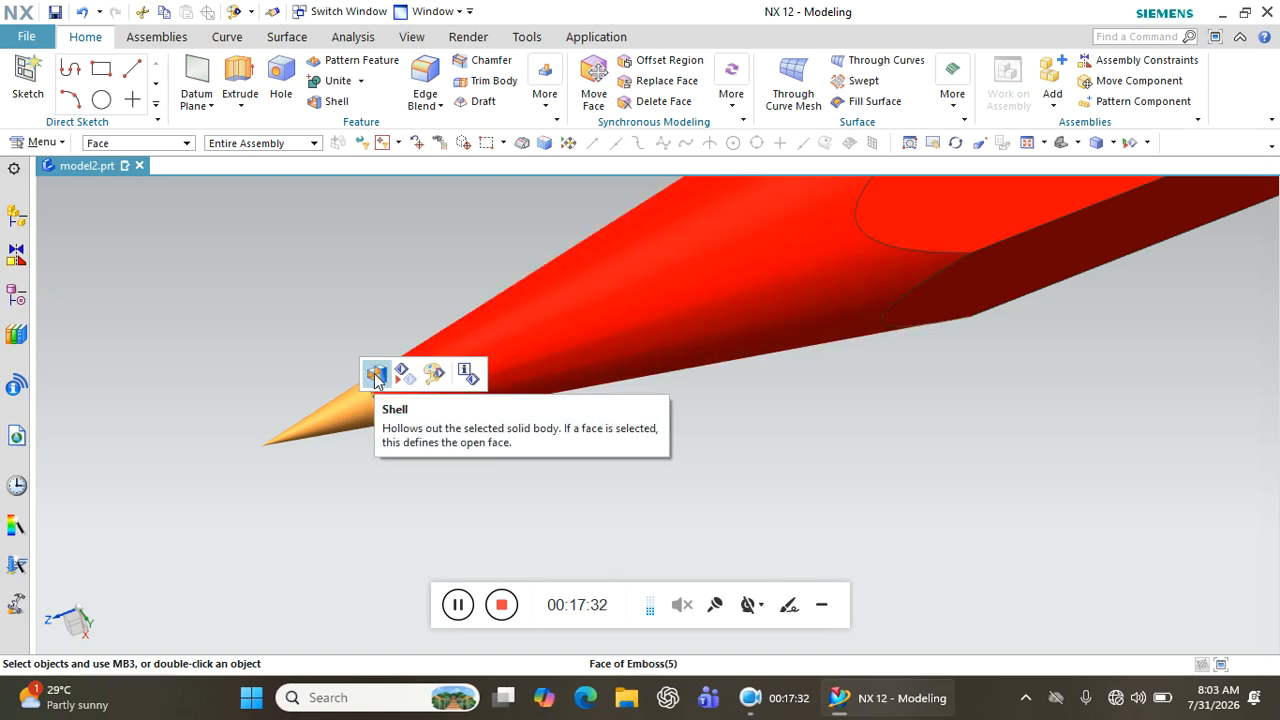
click(433, 376)
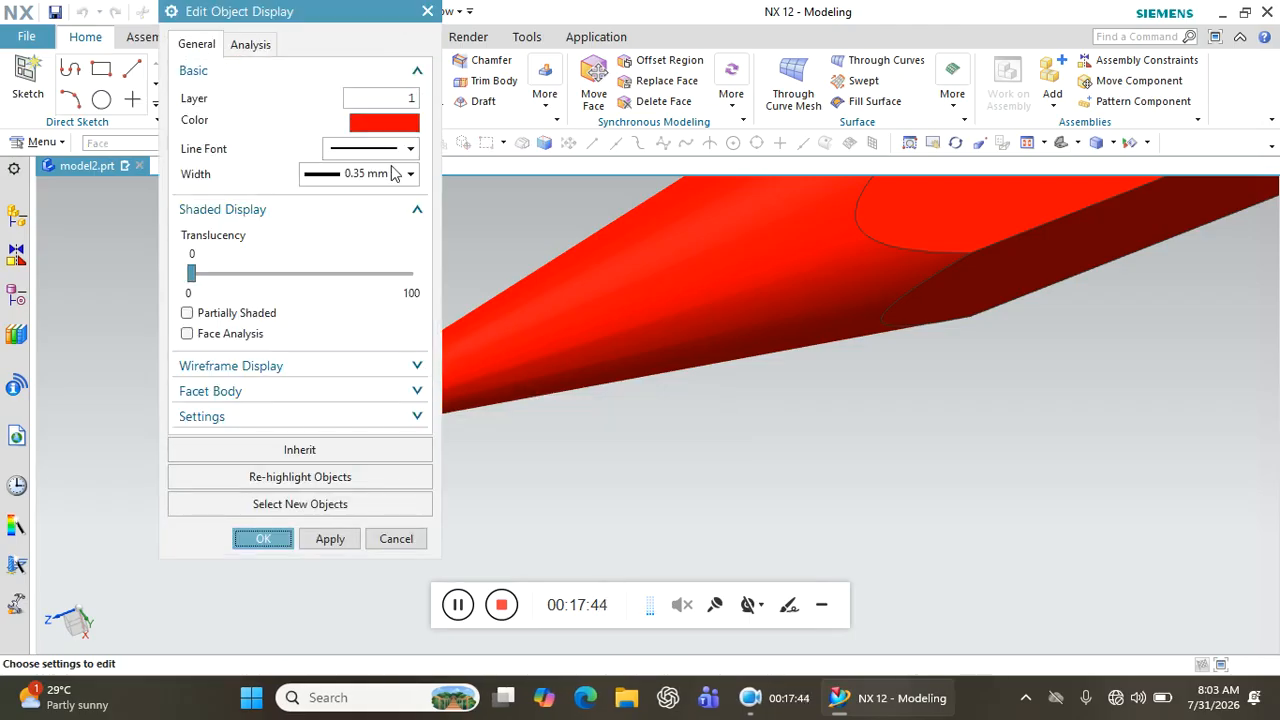
click(390, 128)
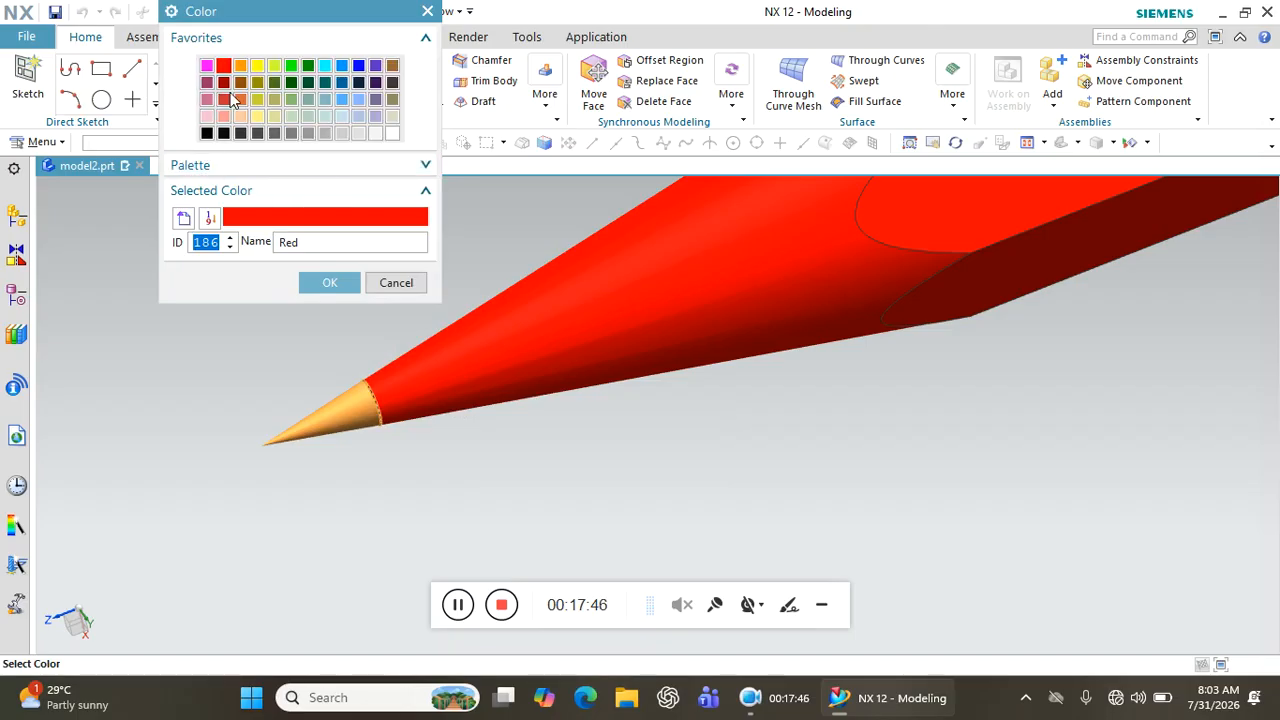
click(292, 133)
click(274, 134)
click(317, 285)
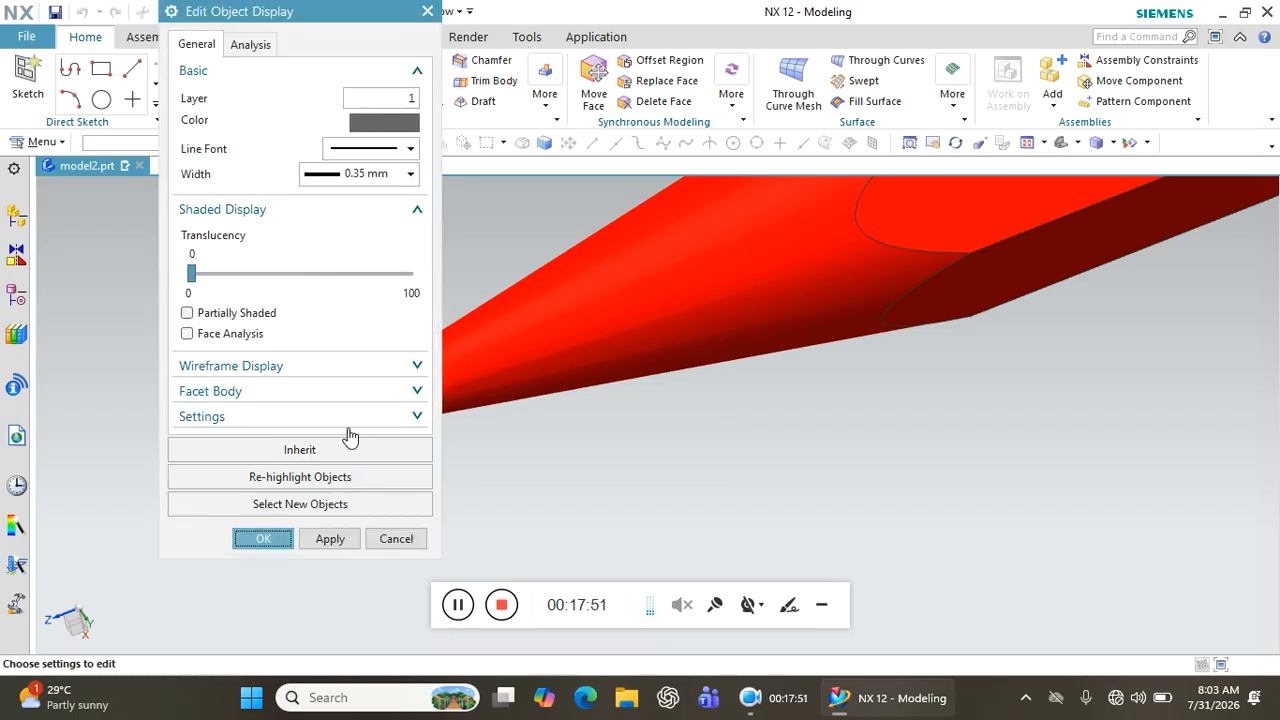
click(276, 536)
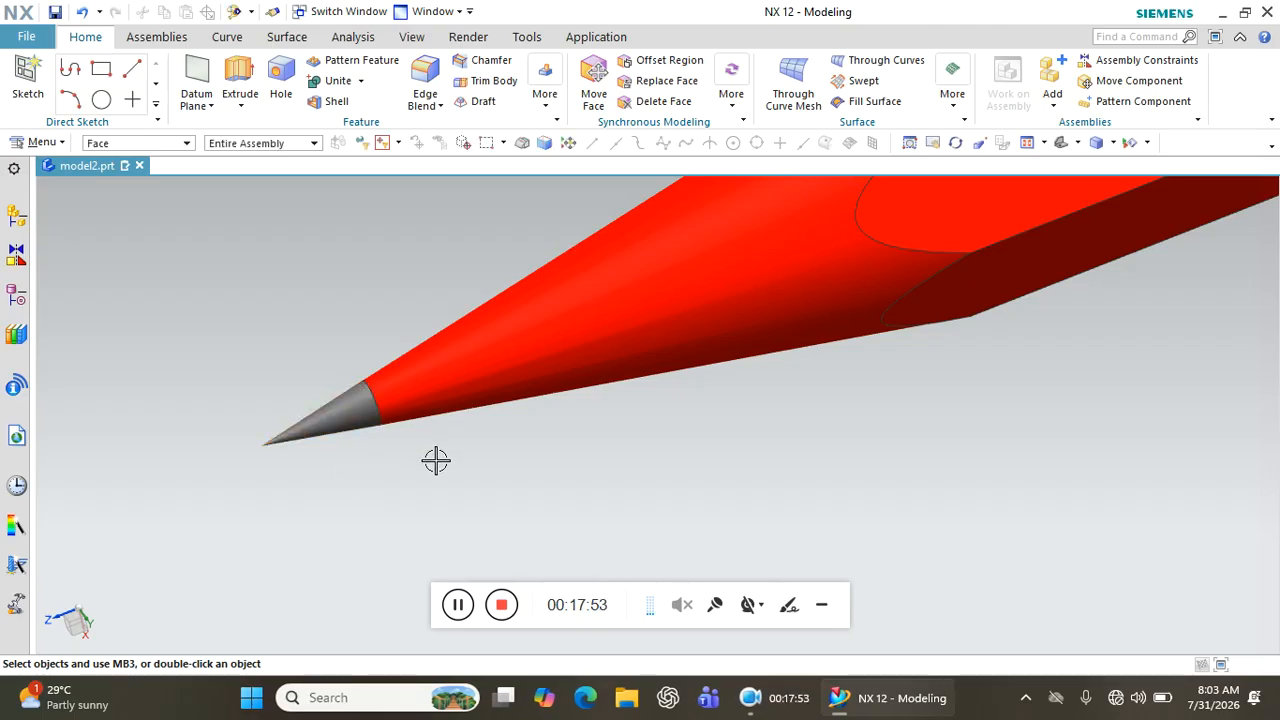
- Change the display colour of the tapered face between the lead and the hexagonal body to orange
middle_drag(354, 360, 474, 349)
click(479, 349)
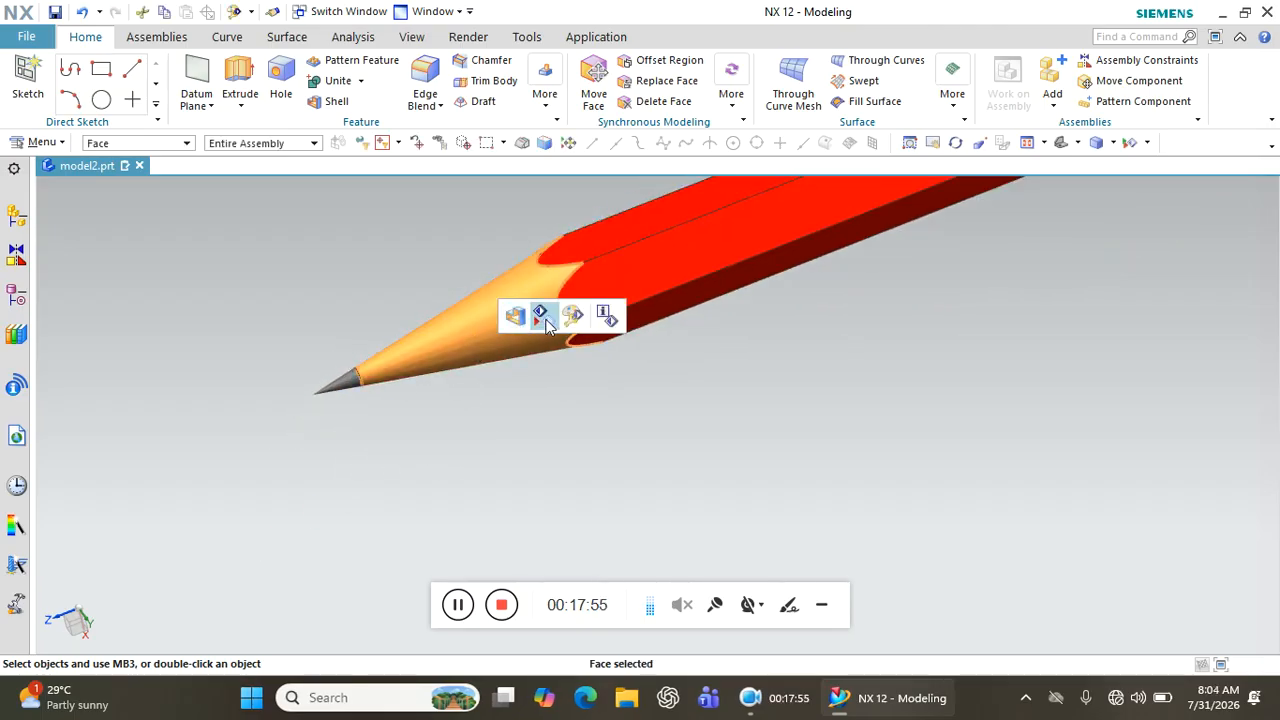
click(542, 317)
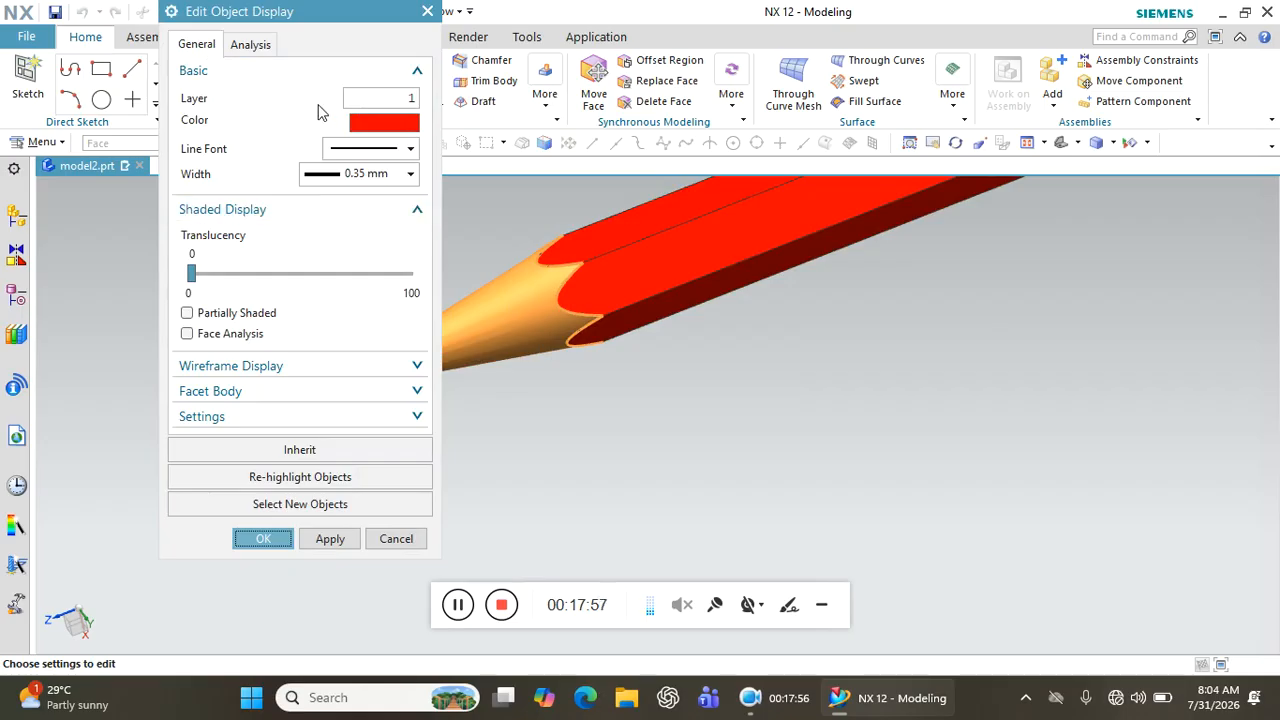
click(365, 133)
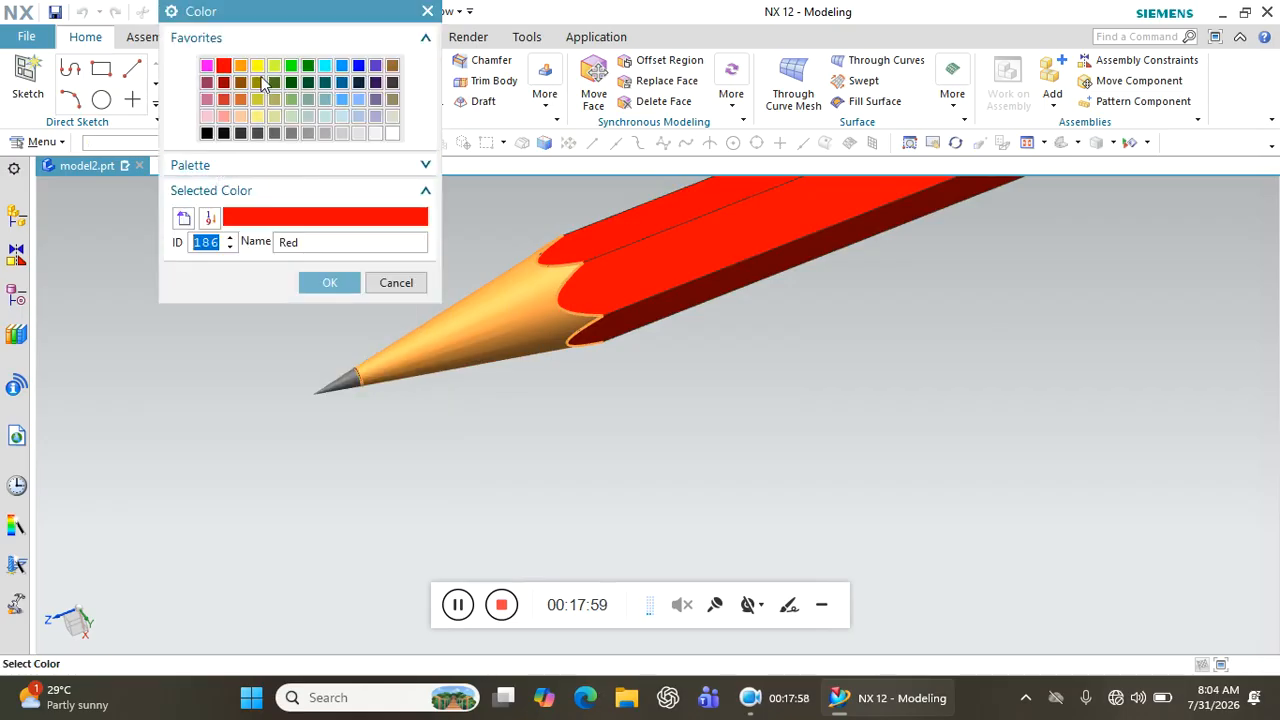
click(259, 70)
click(240, 66)
click(329, 282)
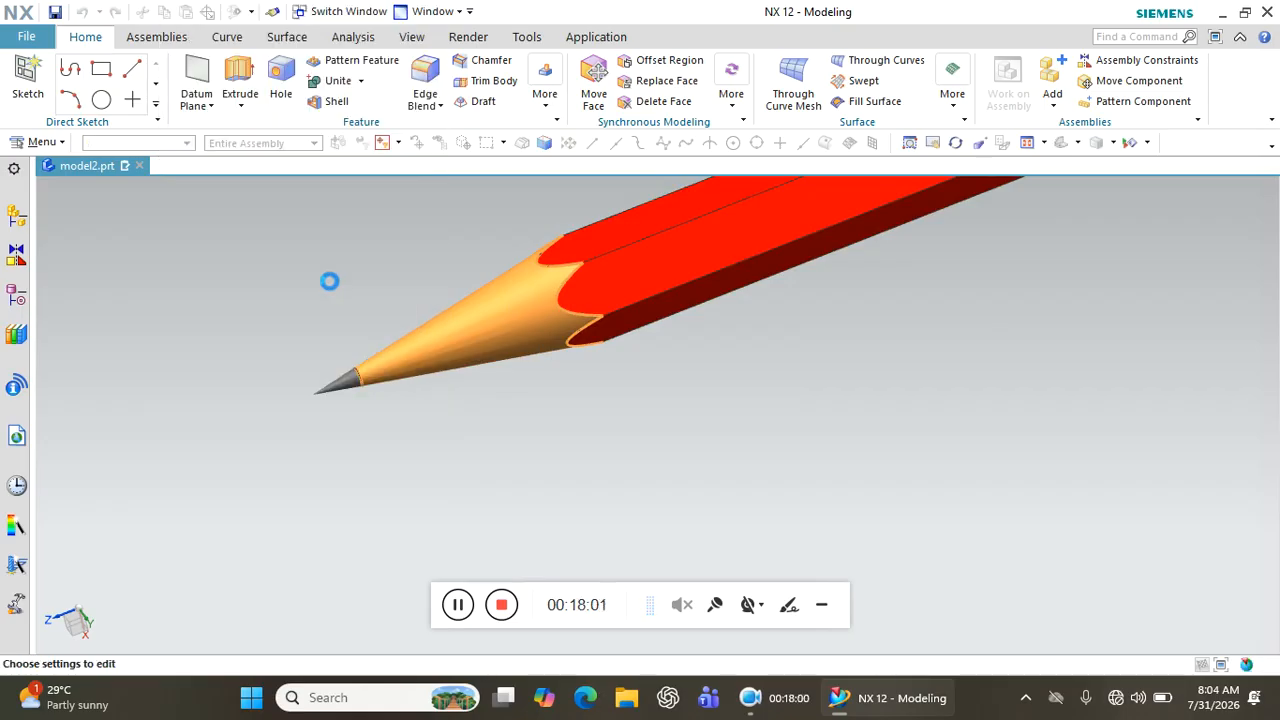
click(262, 540)
- Select flat side faces of the hexagonal pencil body and set their display colour to Black
scroll(183, 434, down, 2)
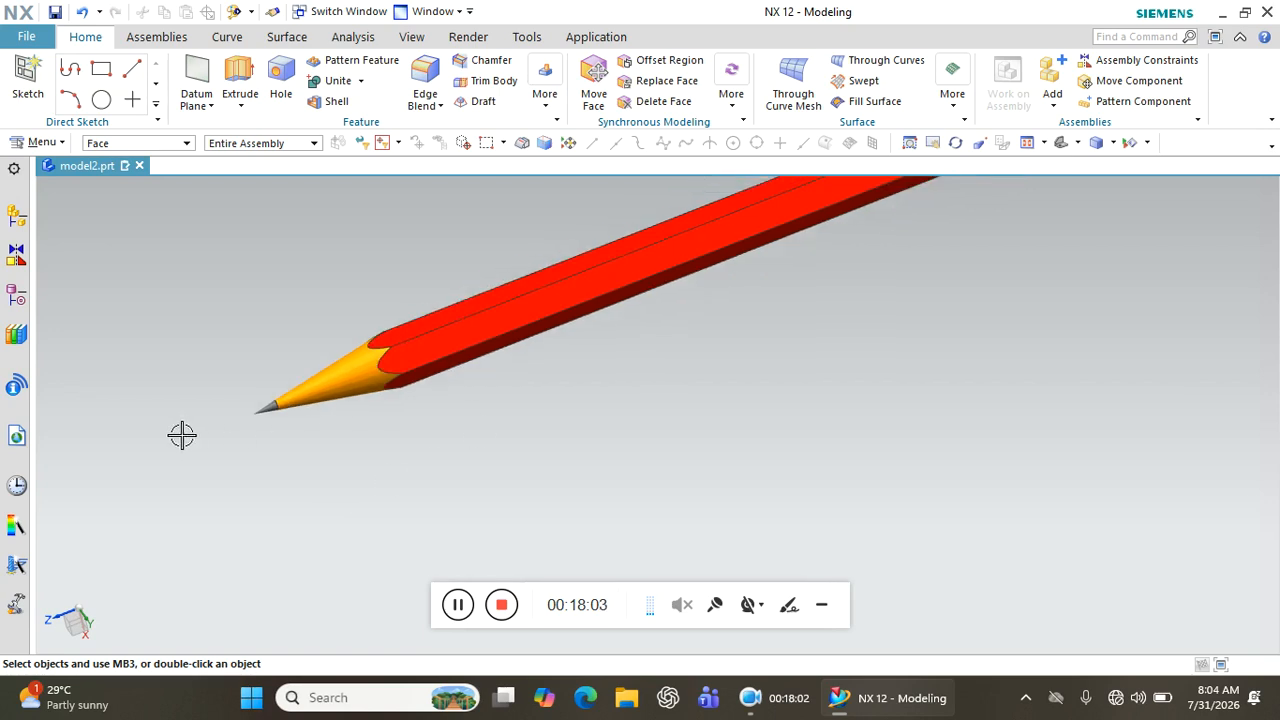
scroll(371, 360, up, 2)
mouse_move(371, 357)
middle_down()
mouse_move(371, 420)
mouse_move(342, 321)
middle_up()
mouse_move(354, 403)
middle_down()
mouse_move(346, 294)
mouse_move(880, 322)
middle_up()
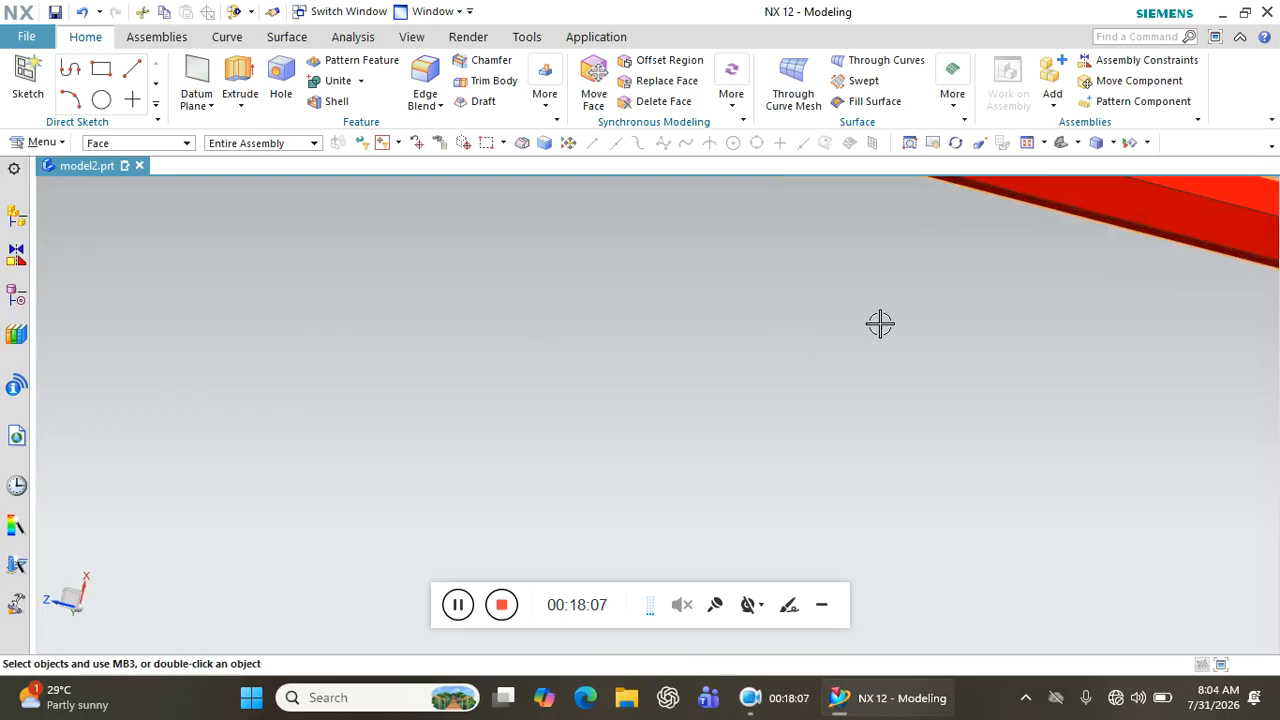
click(1092, 196)
click(1187, 165)
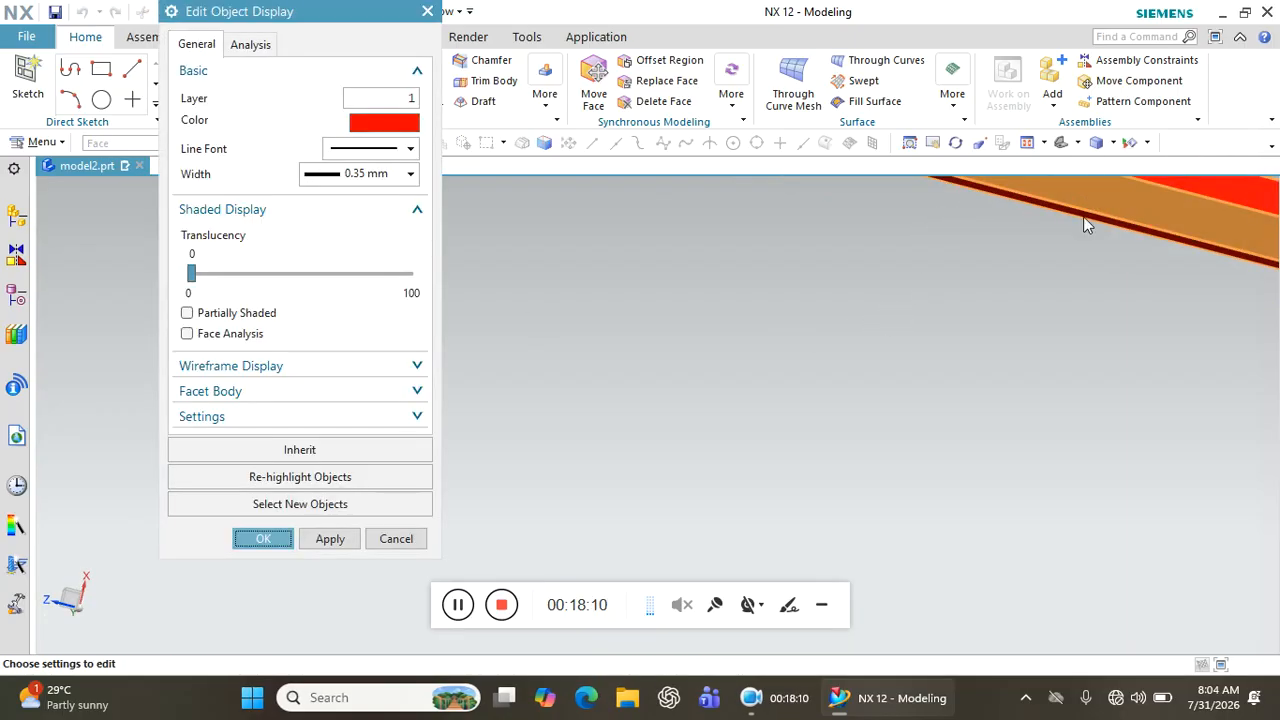
click(390, 125)
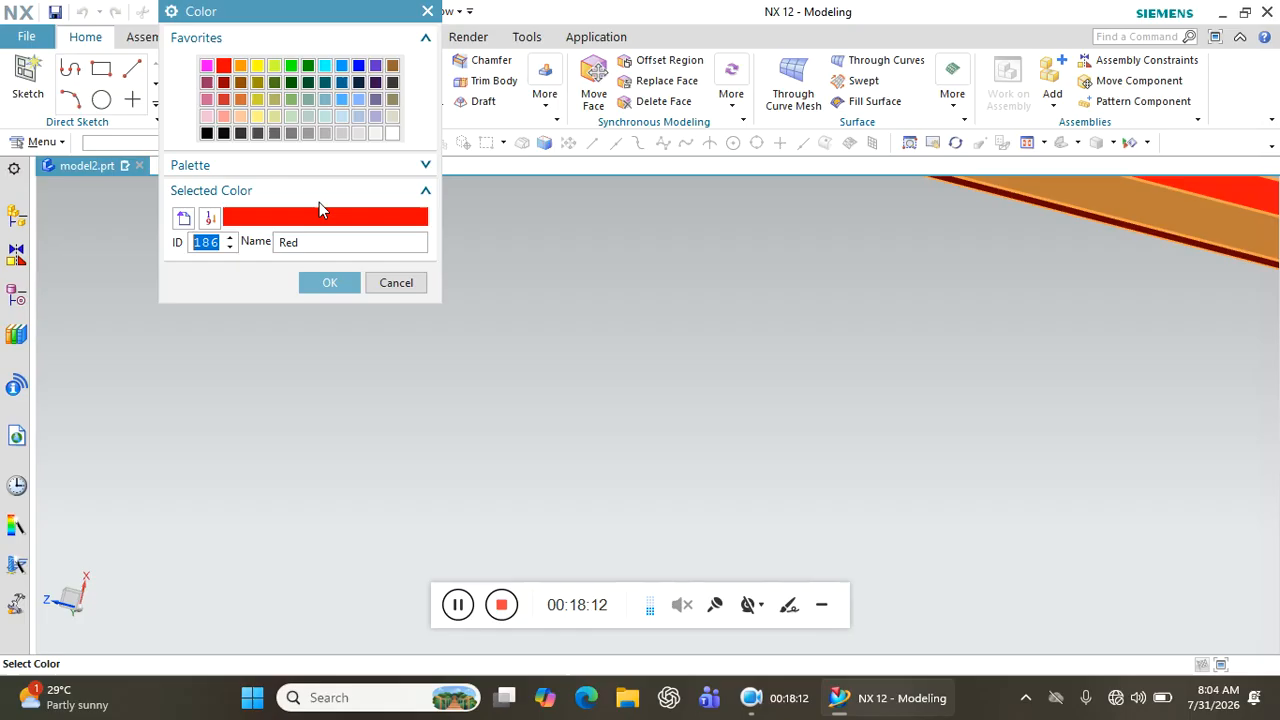
click(208, 133)
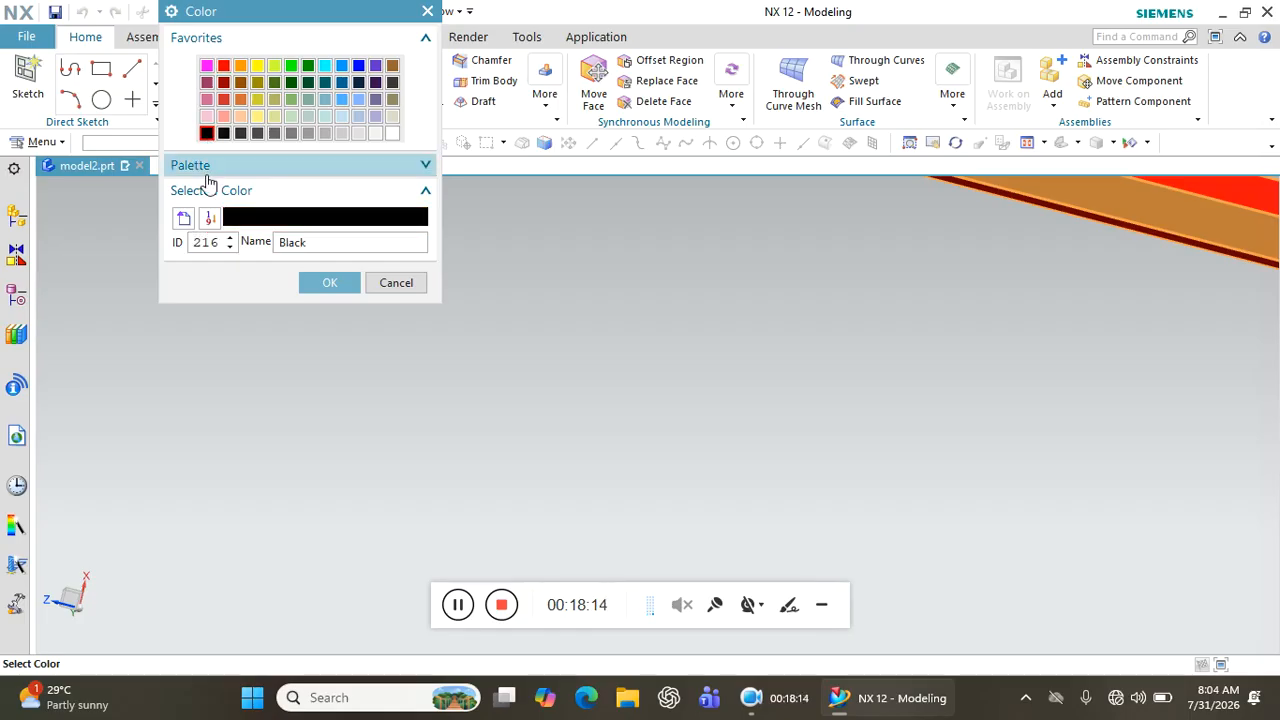
click(329, 283)
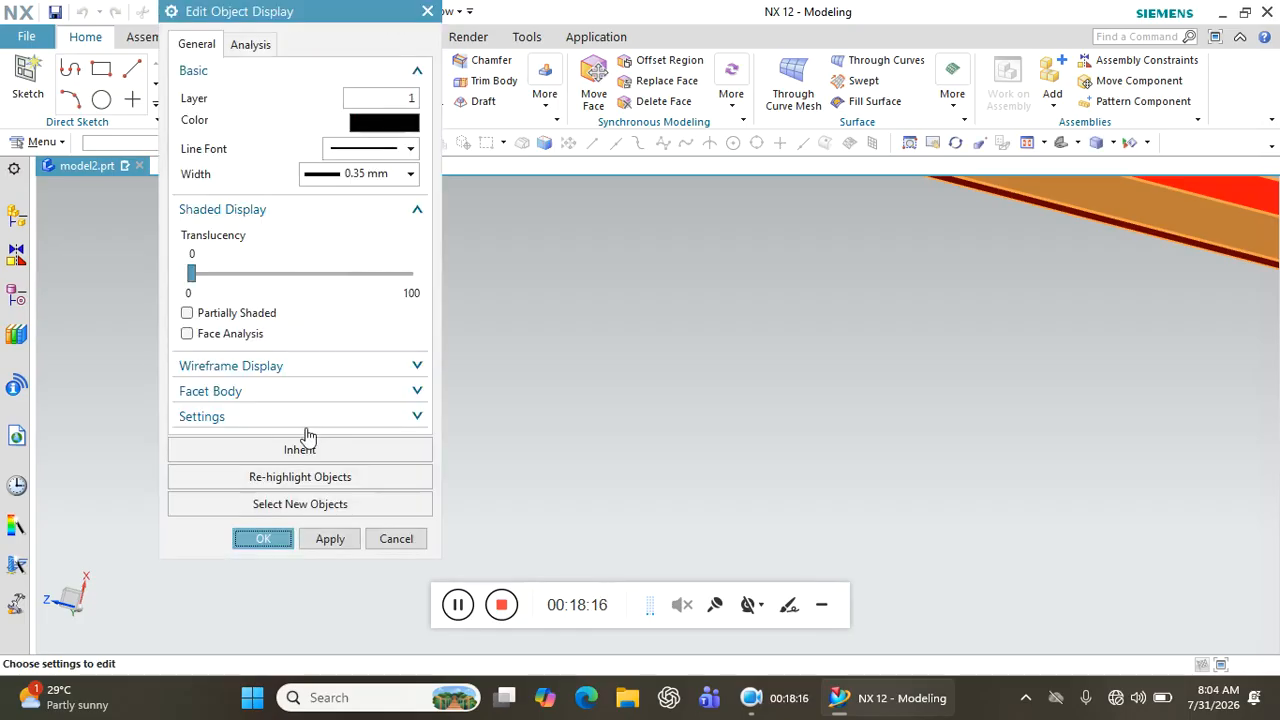
click(263, 538)
- Create an on-plane sketch on the black flat side face of the pencil body
mouse_move(646, 417)
middle_down()
mouse_move(571, 400)
mouse_move(582, 394)
mouse_move(551, 283)
mouse_move(406, 314)
mouse_move(251, 400)
mouse_move(373, 309)
mouse_move(414, 334)
mouse_move(366, 414)
mouse_move(423, 409)
mouse_move(387, 361)
middle_up()
scroll(450, 305, up, 3)
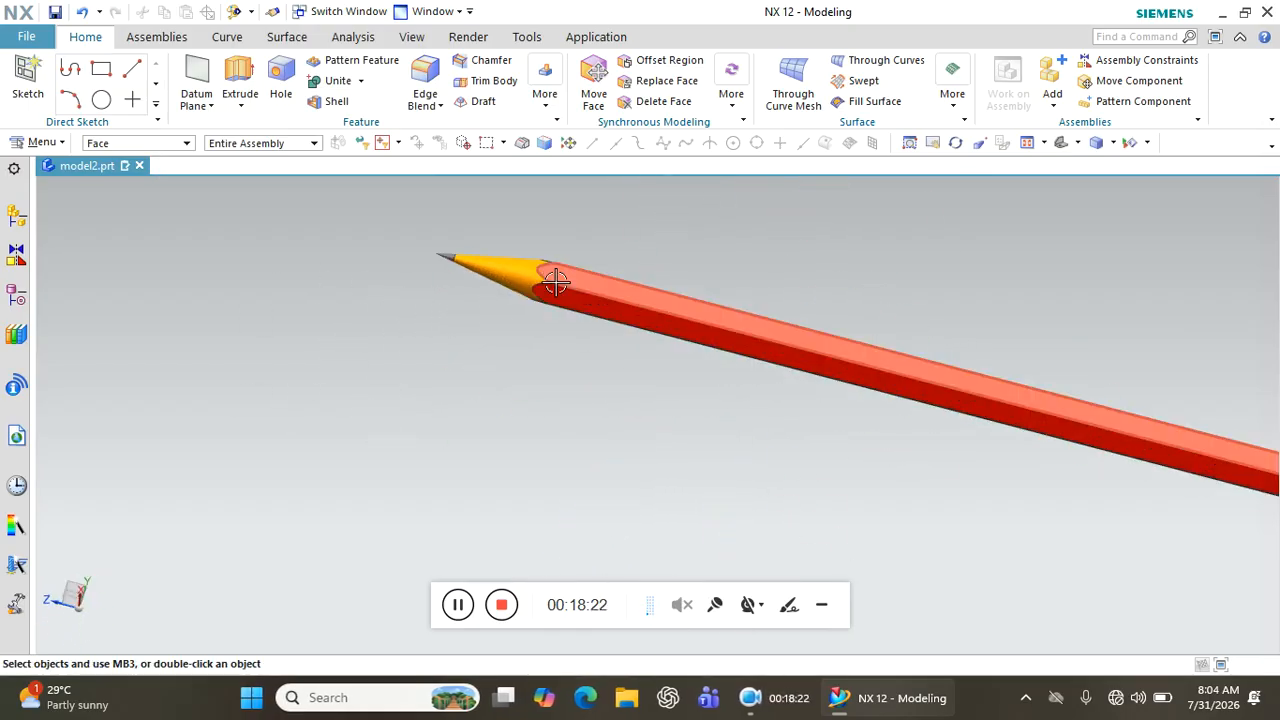
mouse_move(562, 290)
middle_down()
mouse_move(571, 403)
mouse_move(689, 363)
mouse_move(663, 323)
mouse_move(711, 483)
mouse_move(711, 463)
middle_up()
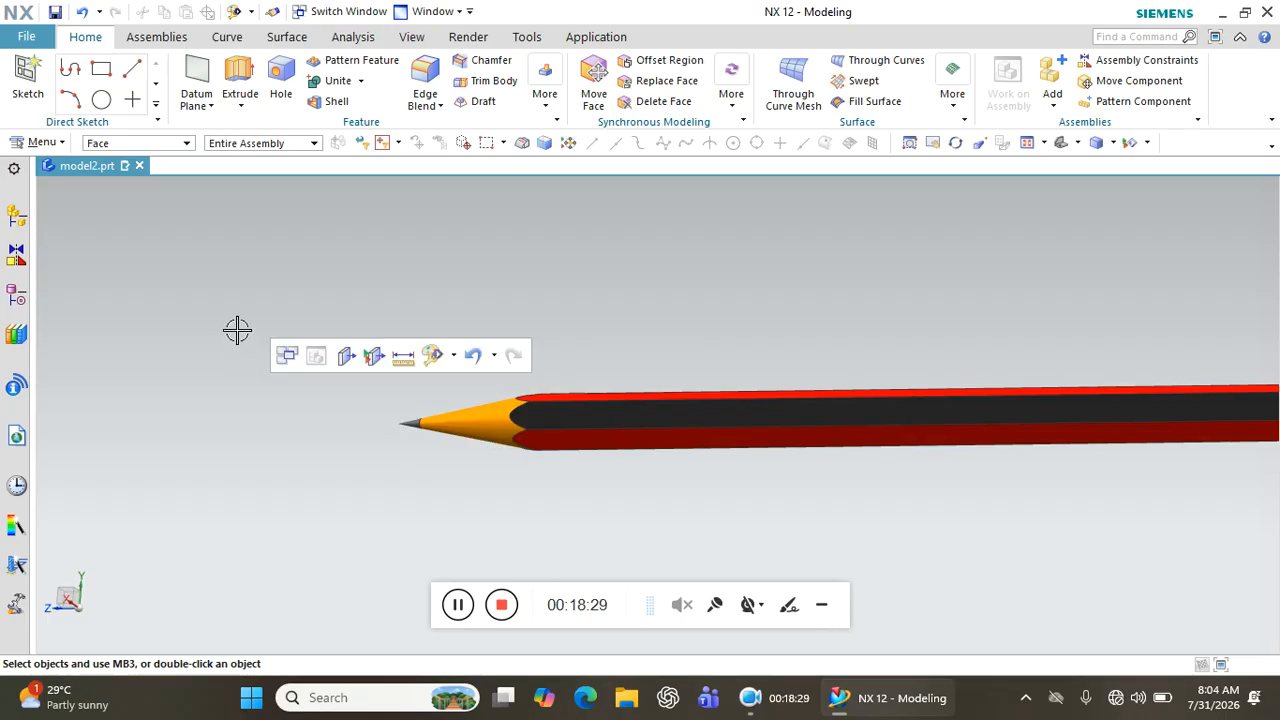
click(22, 88)
scroll(709, 425, down, 3)
click(709, 406)
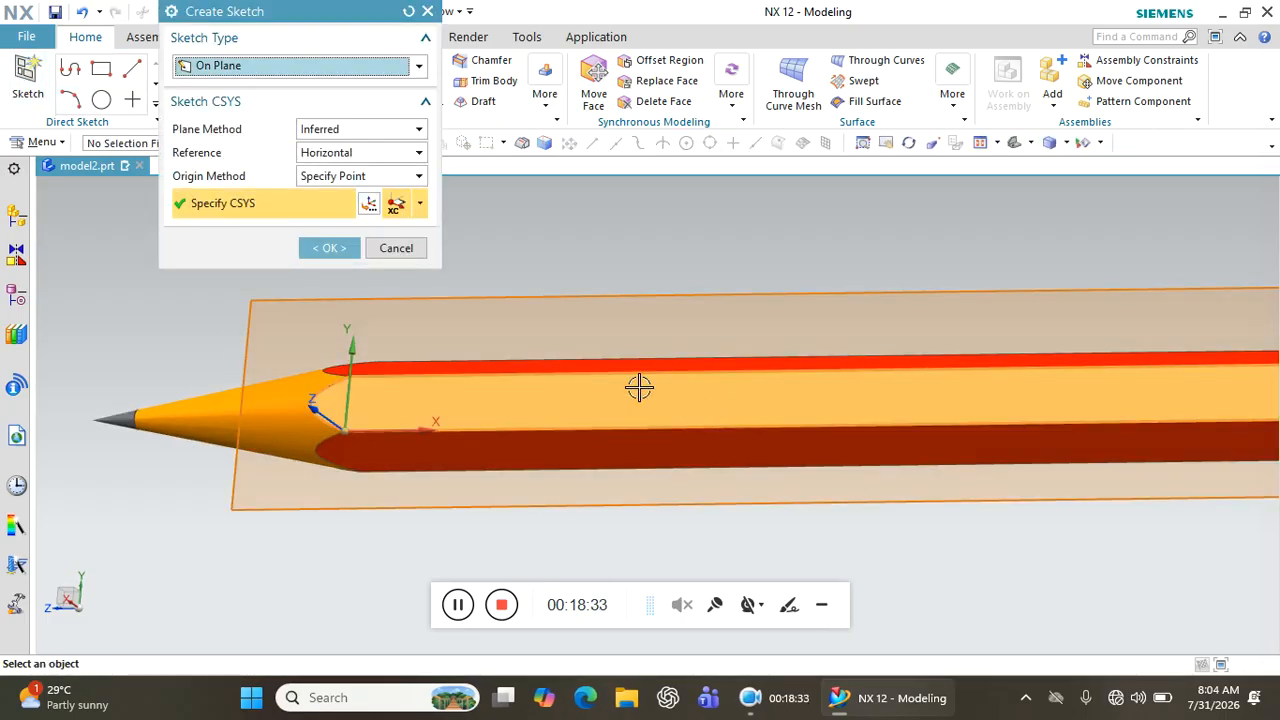
click(335, 248)
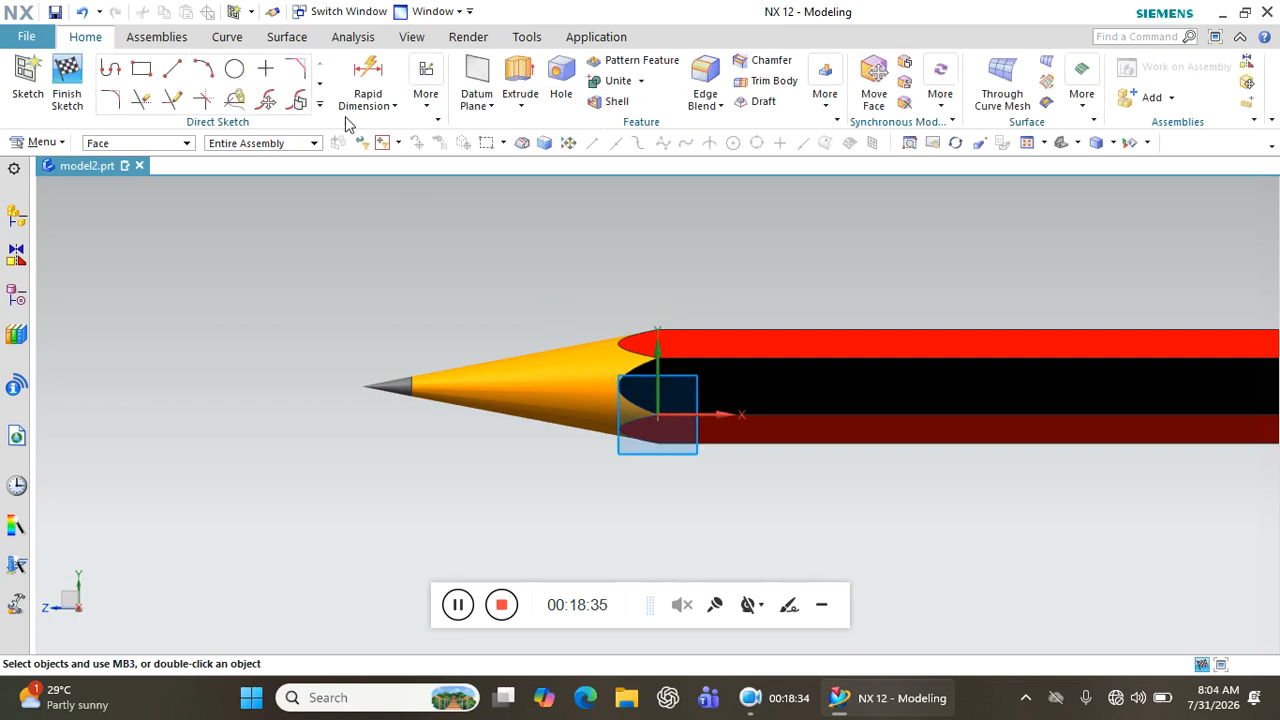
click(142, 68)
scroll(175, 205, up, 2)
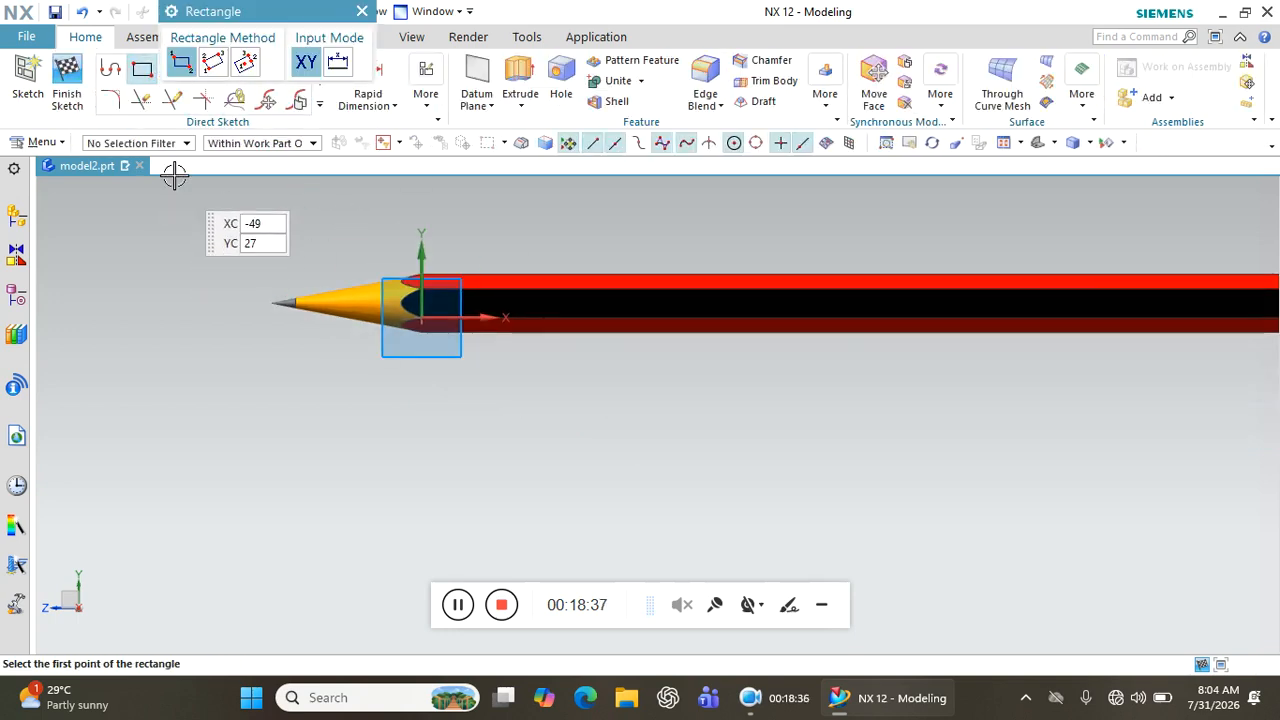
key(Escape)
- Sketch a horizontal line along the lower edge of the black side face, running towards the pencil's far end, and finish the sketch
click(172, 68)
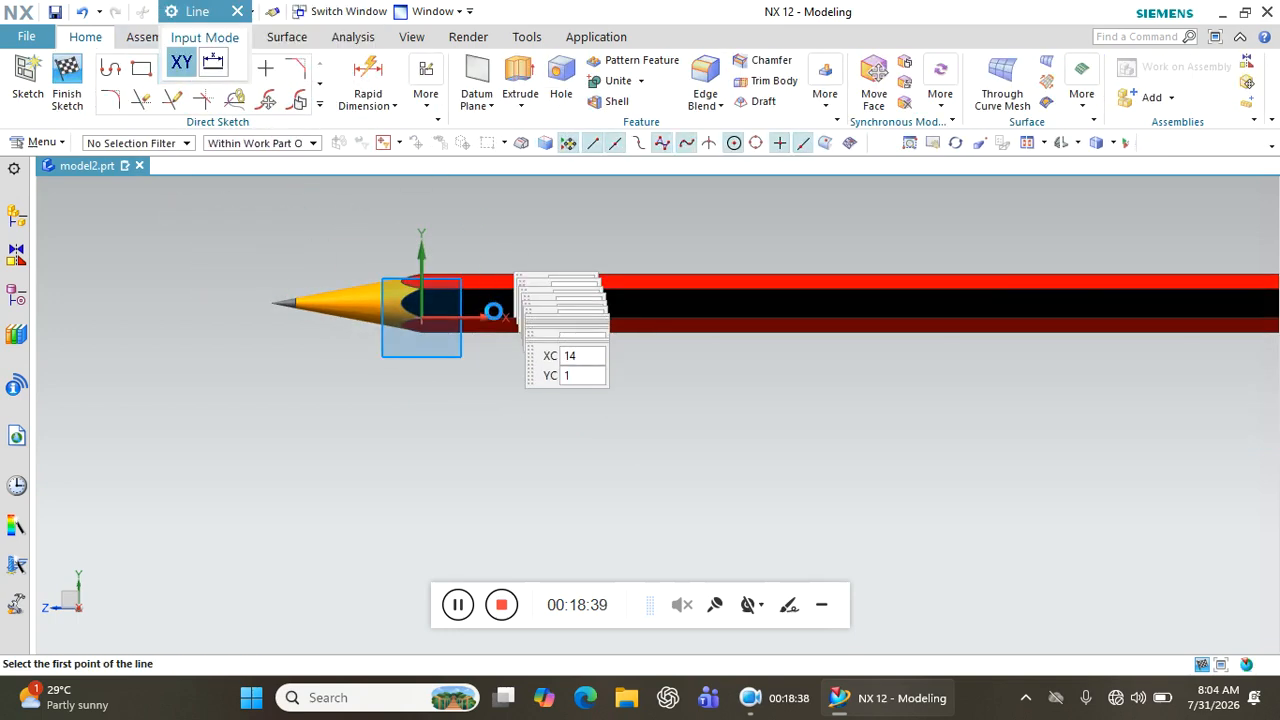
scroll(414, 303, up, 5)
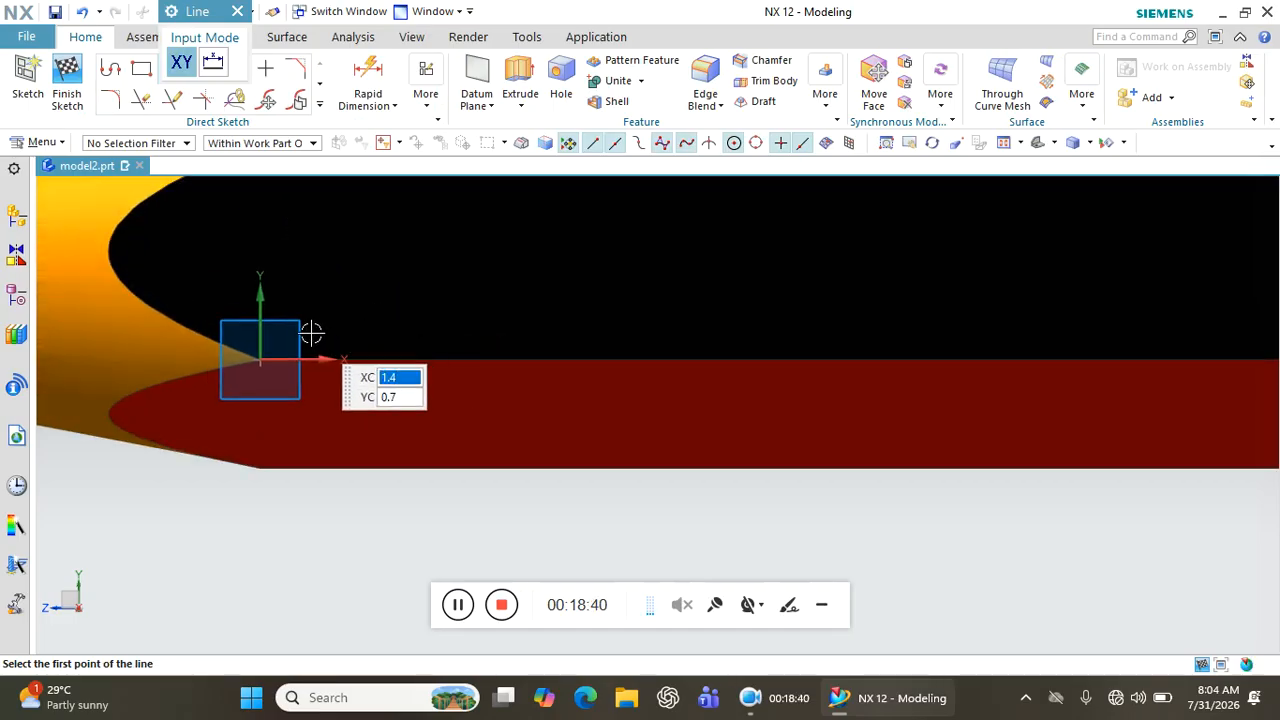
click(309, 336)
scroll(200, 266, down, 4)
scroll(350, 262, down, 4)
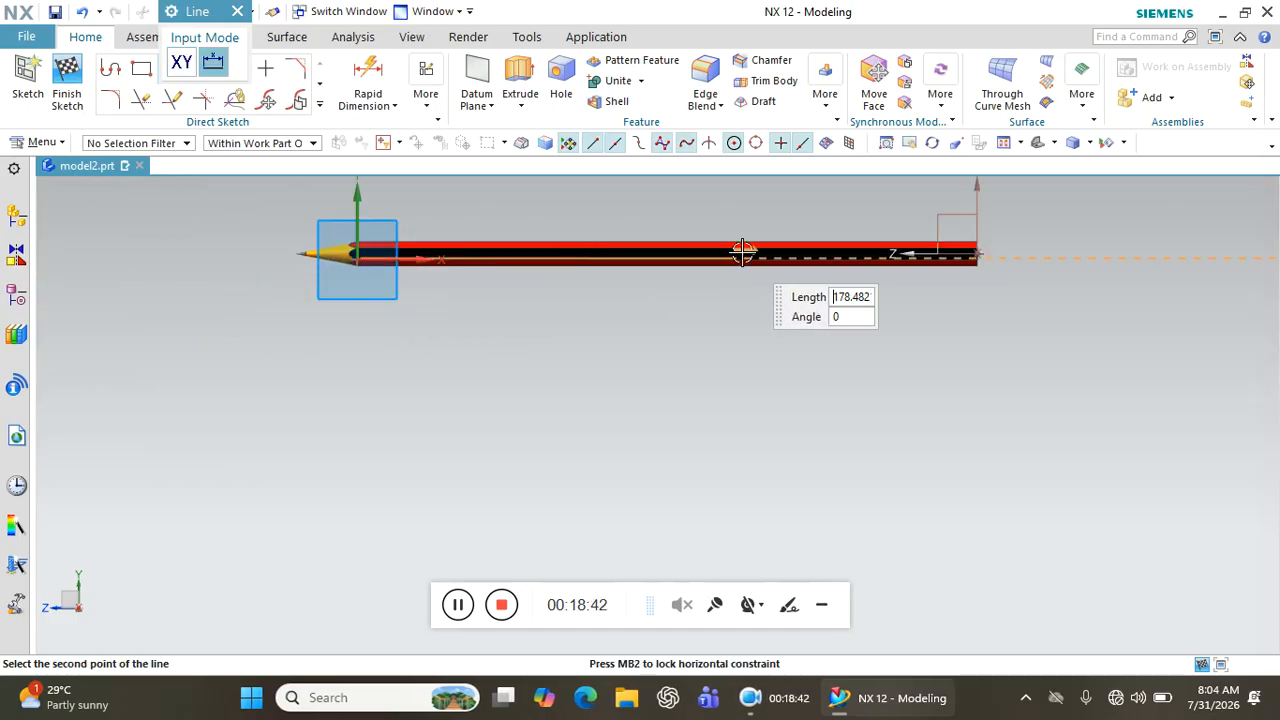
scroll(943, 251, up, 5)
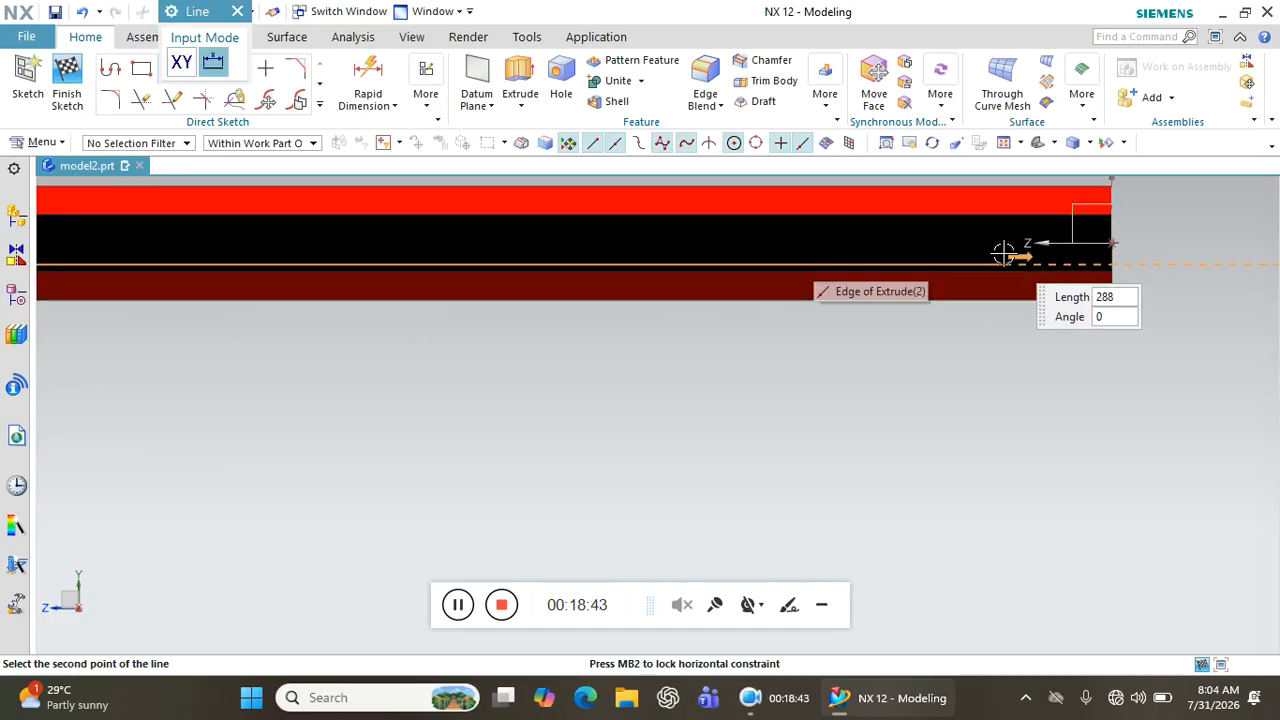
click(1071, 262)
click(67, 80)
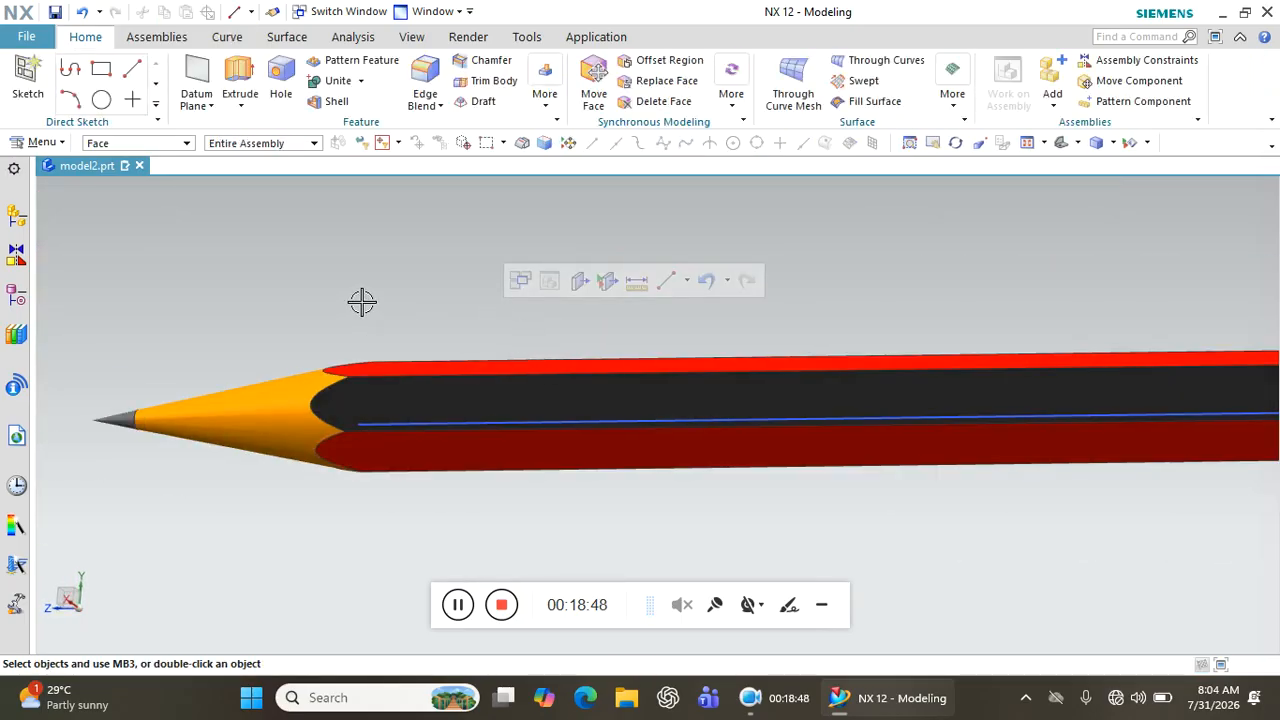
- Start an On Face text, using the black side face as placement face and the sketched line as the curve to follow
scroll(394, 334, down, 3)
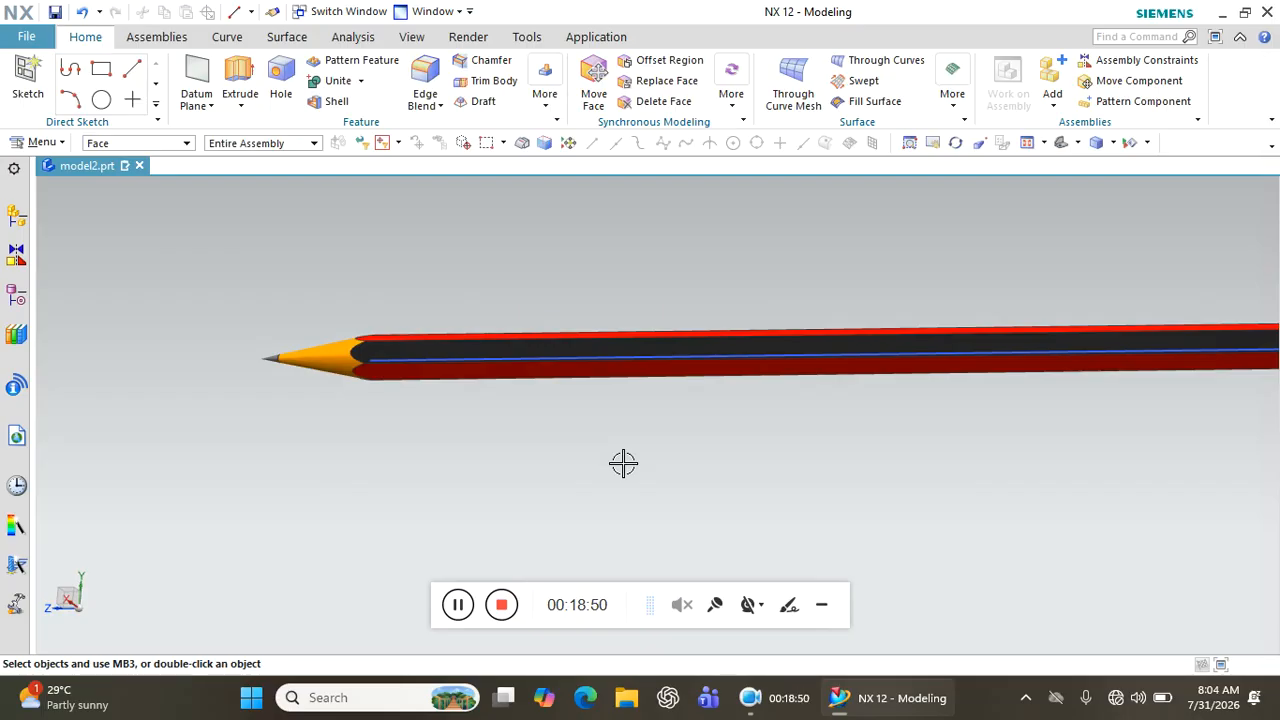
scroll(506, 358, up, 3)
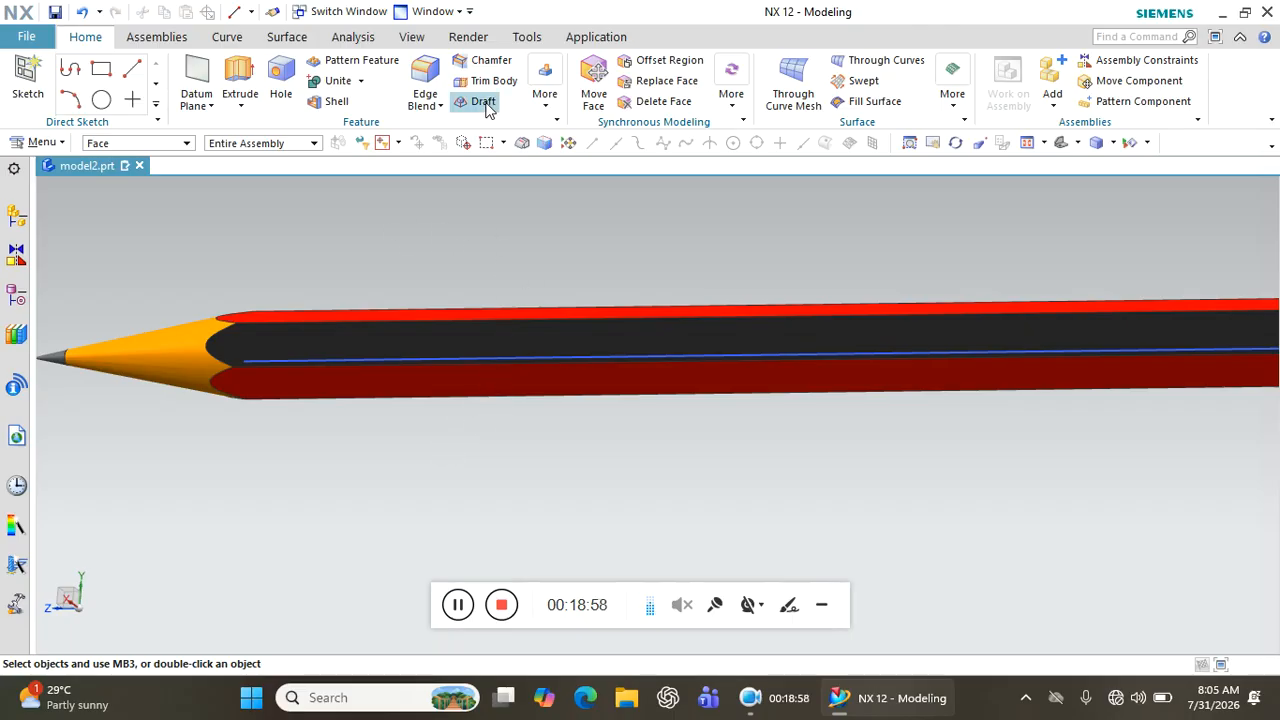
click(227, 38)
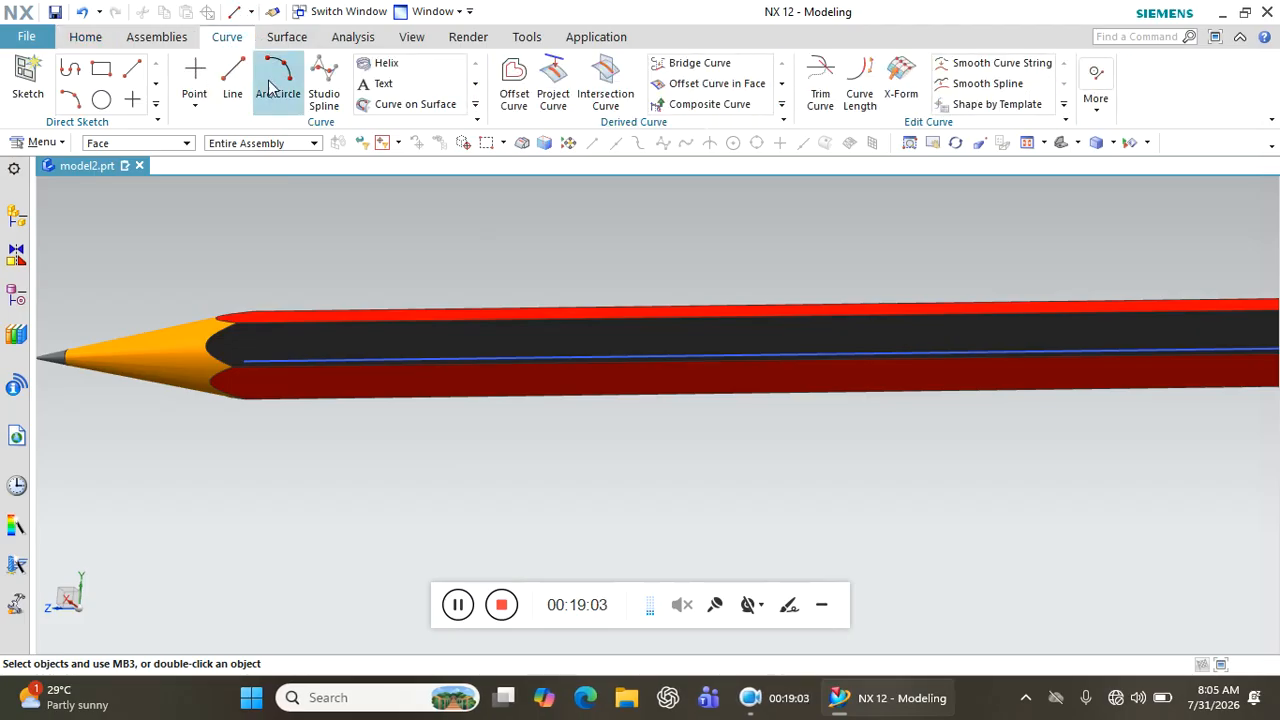
click(405, 86)
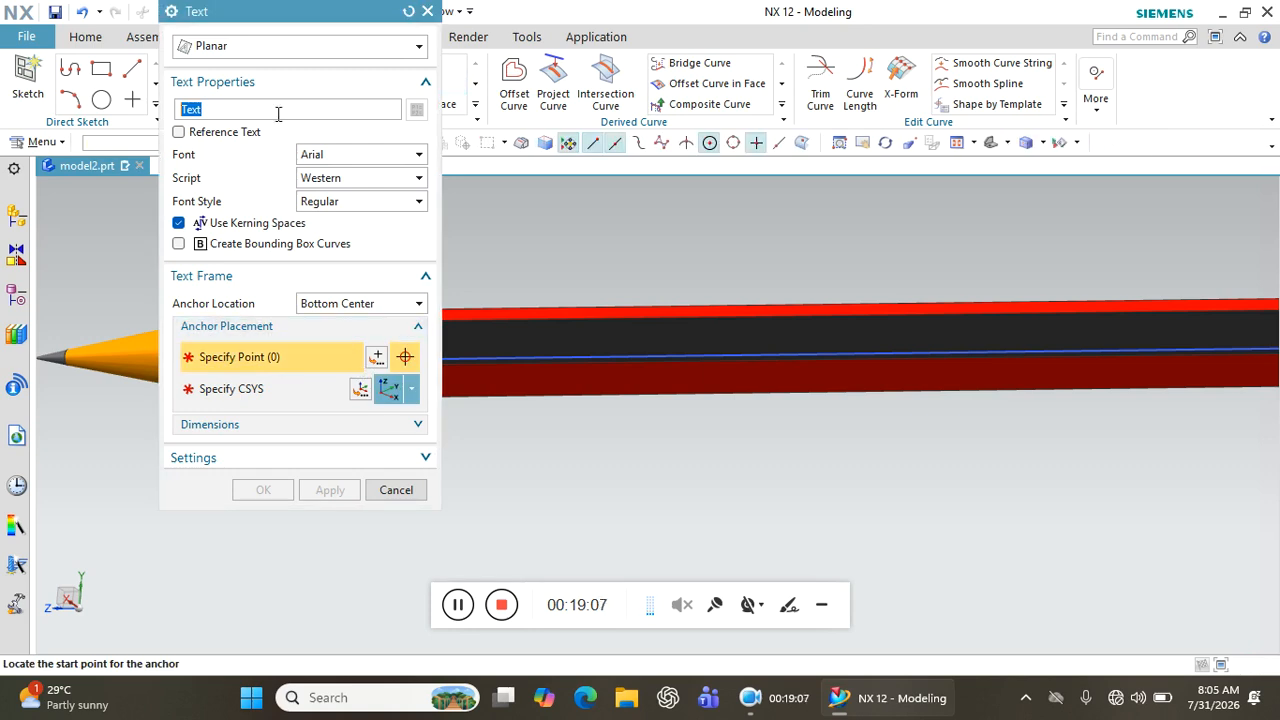
click(267, 44)
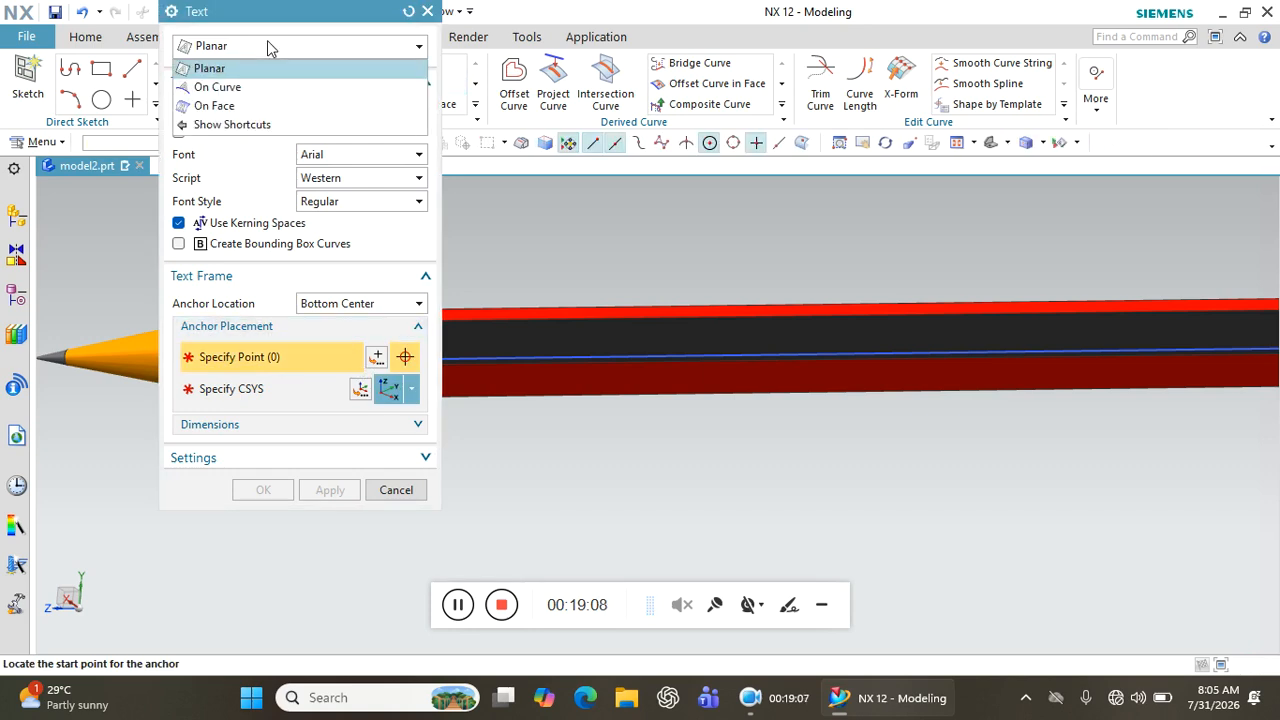
click(252, 106)
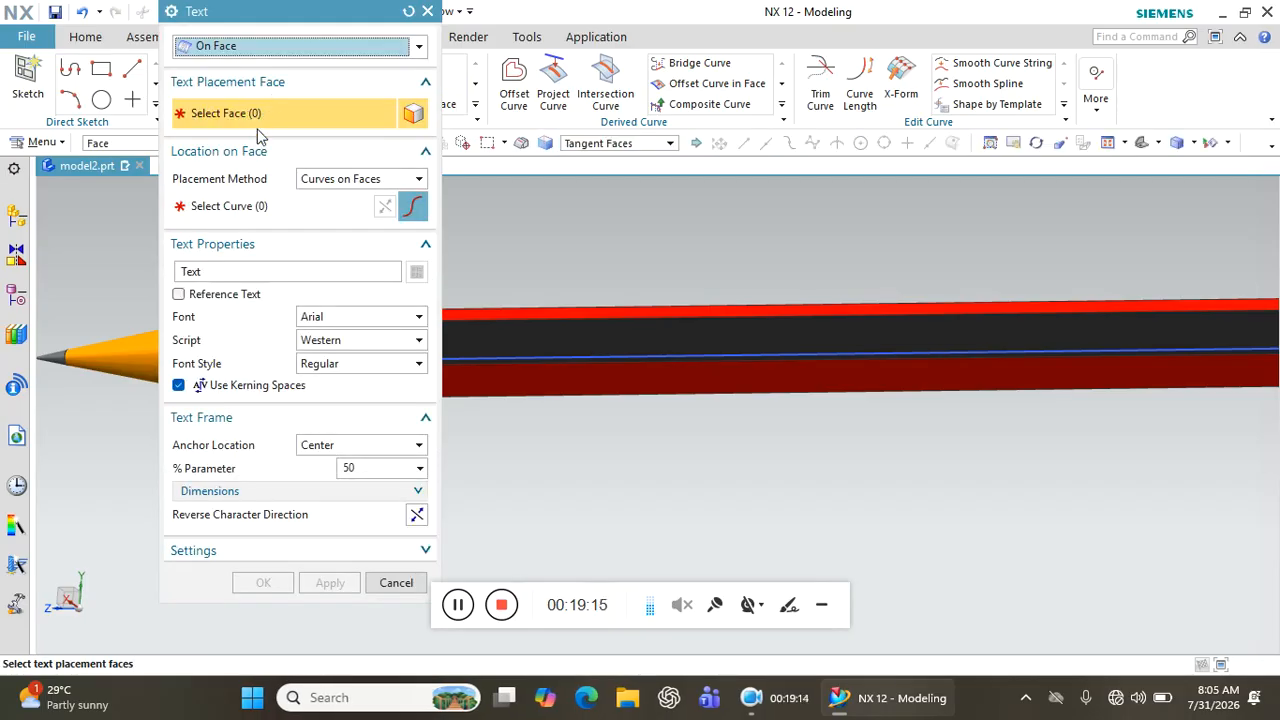
click(554, 333)
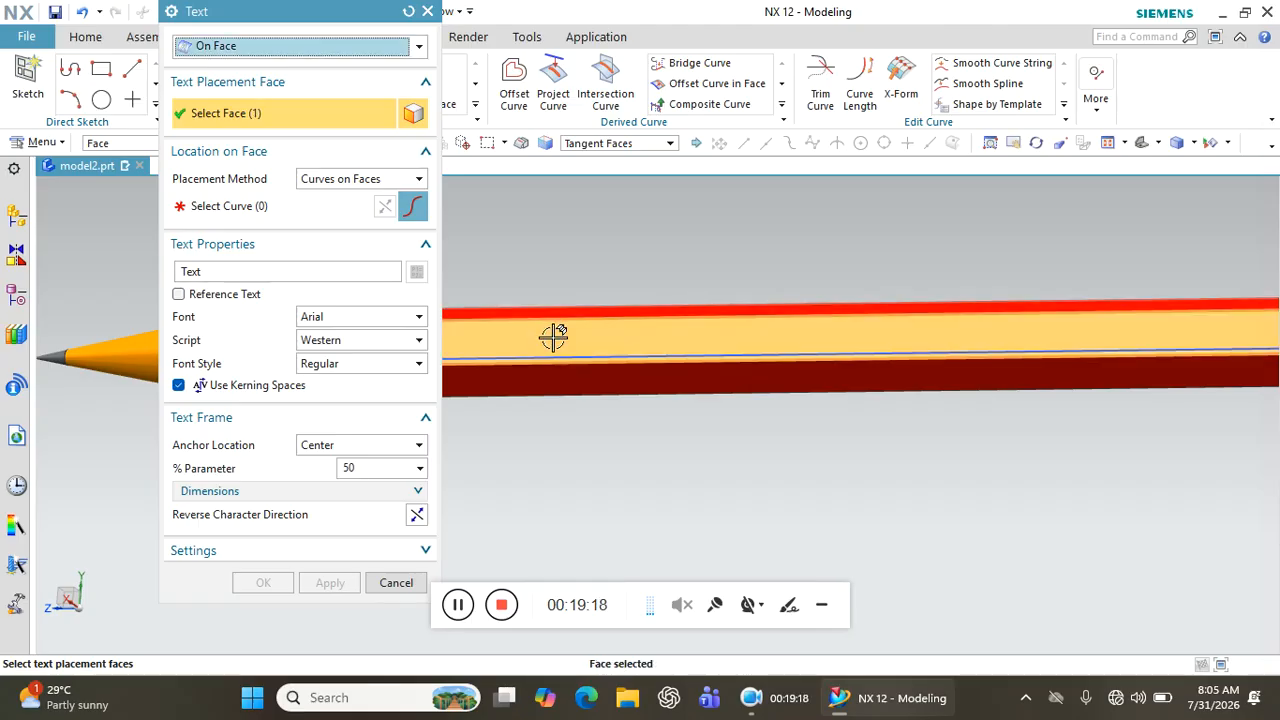
click(243, 218)
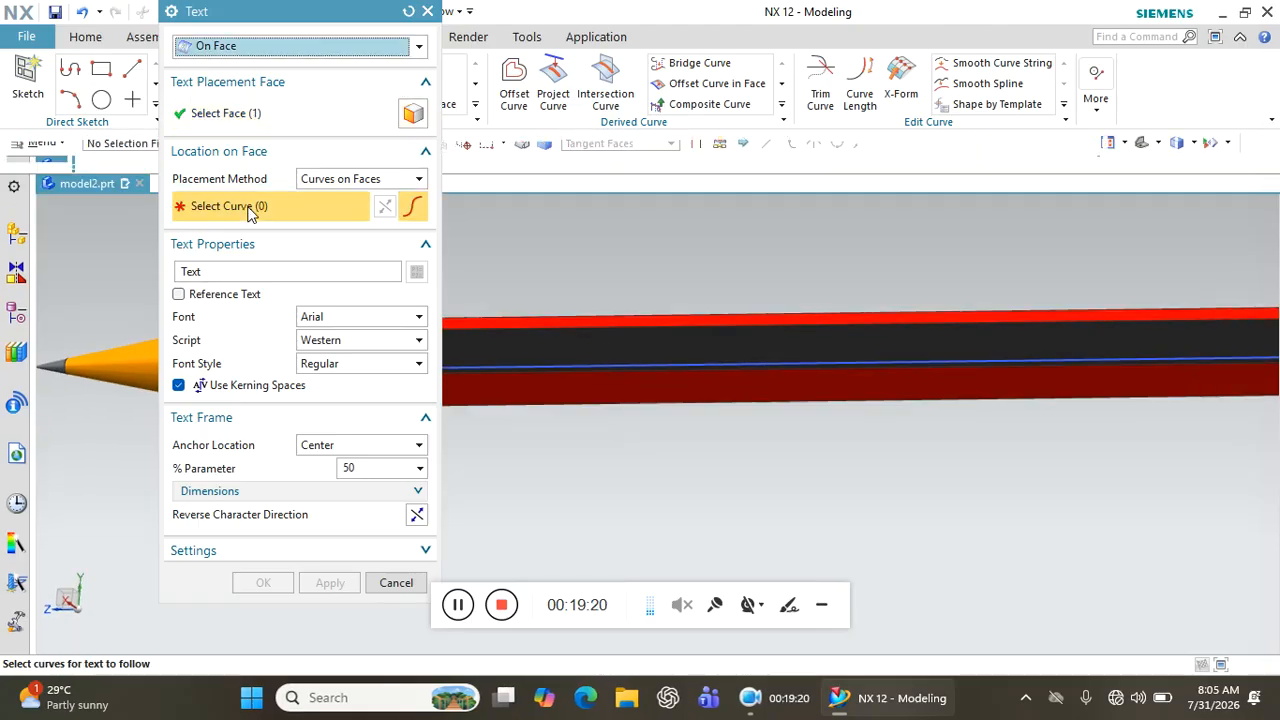
click(553, 365)
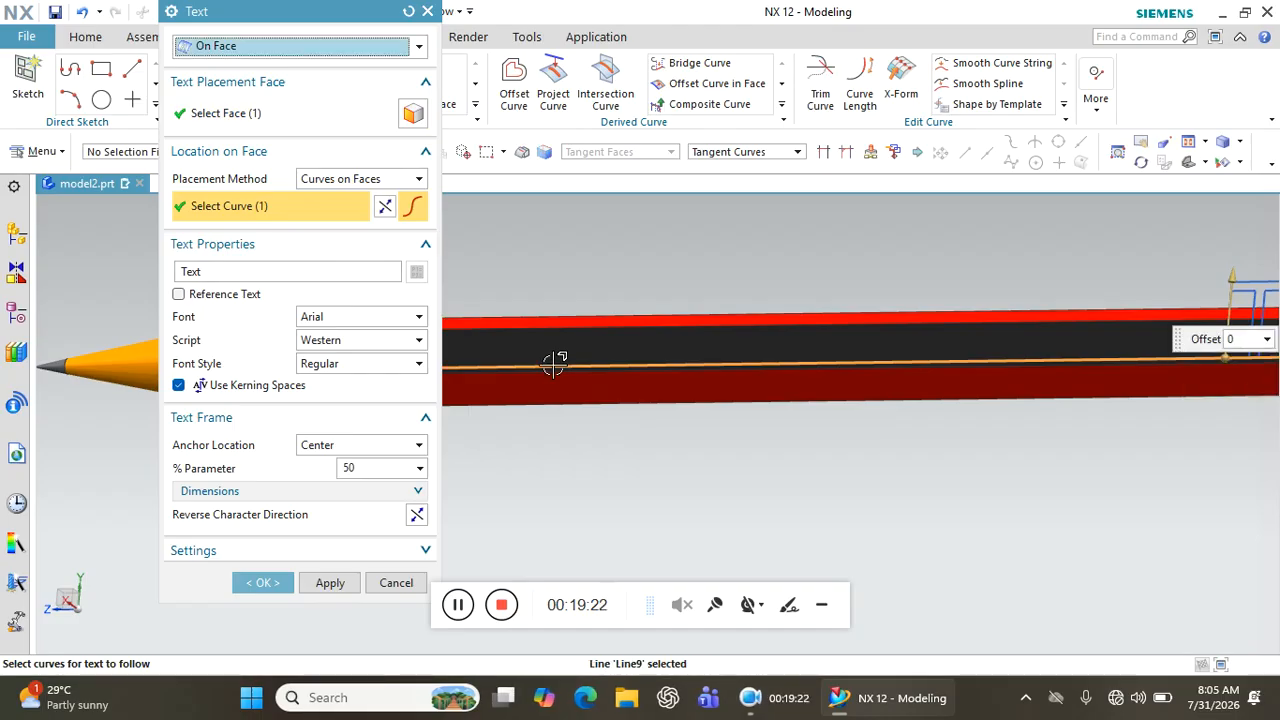
- Enter "nataraj" as the content of the text on the black face
scroll(788, 320, down, 4)
scroll(1080, 321, up, 2)
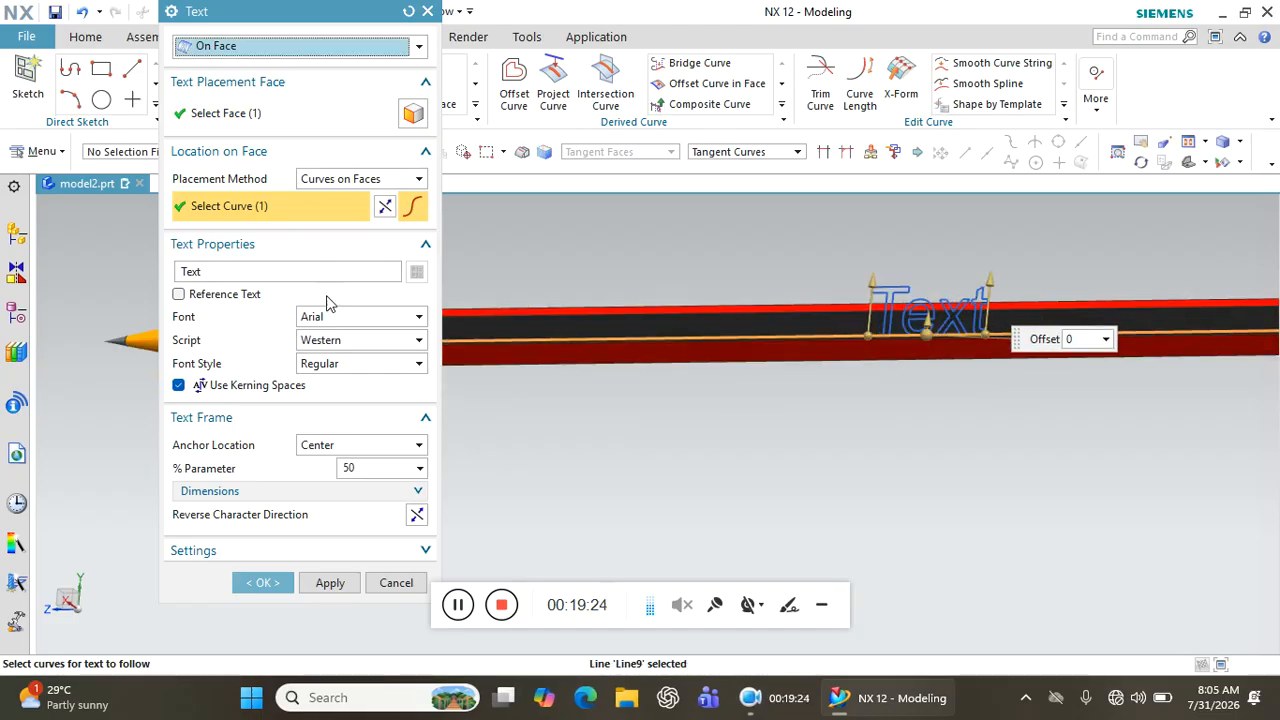
click(255, 273)
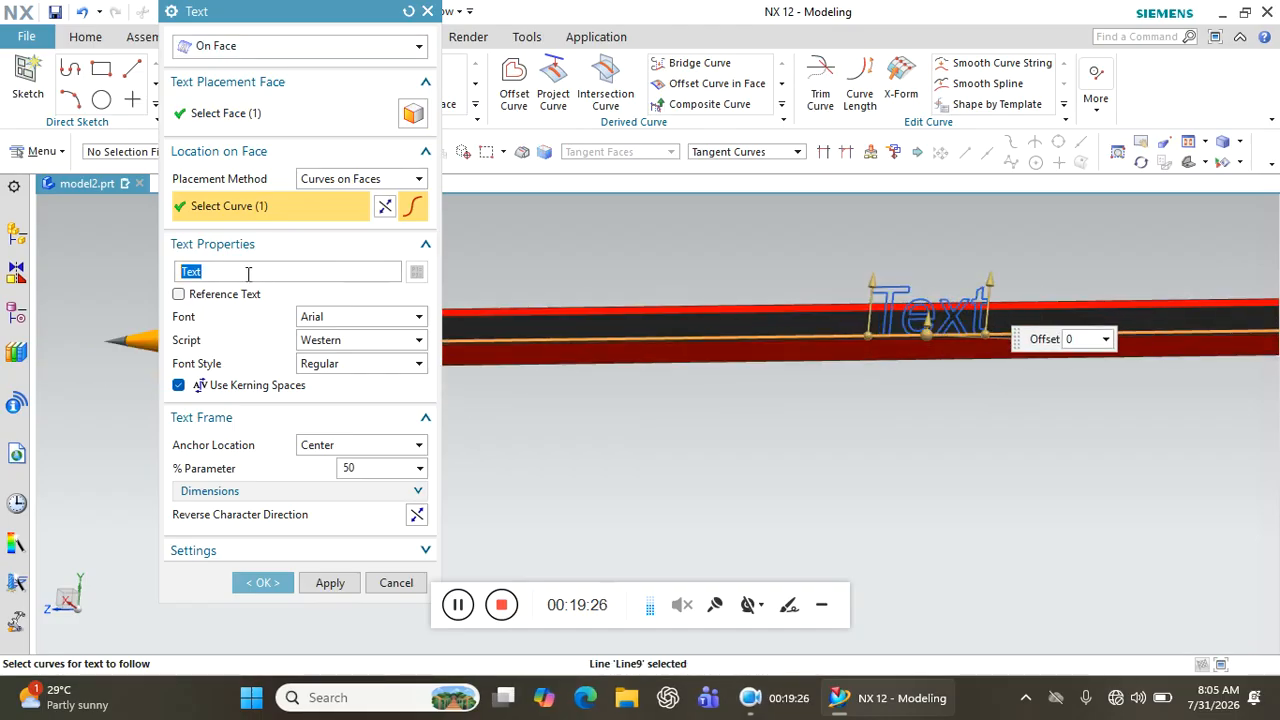
text(nataraj)
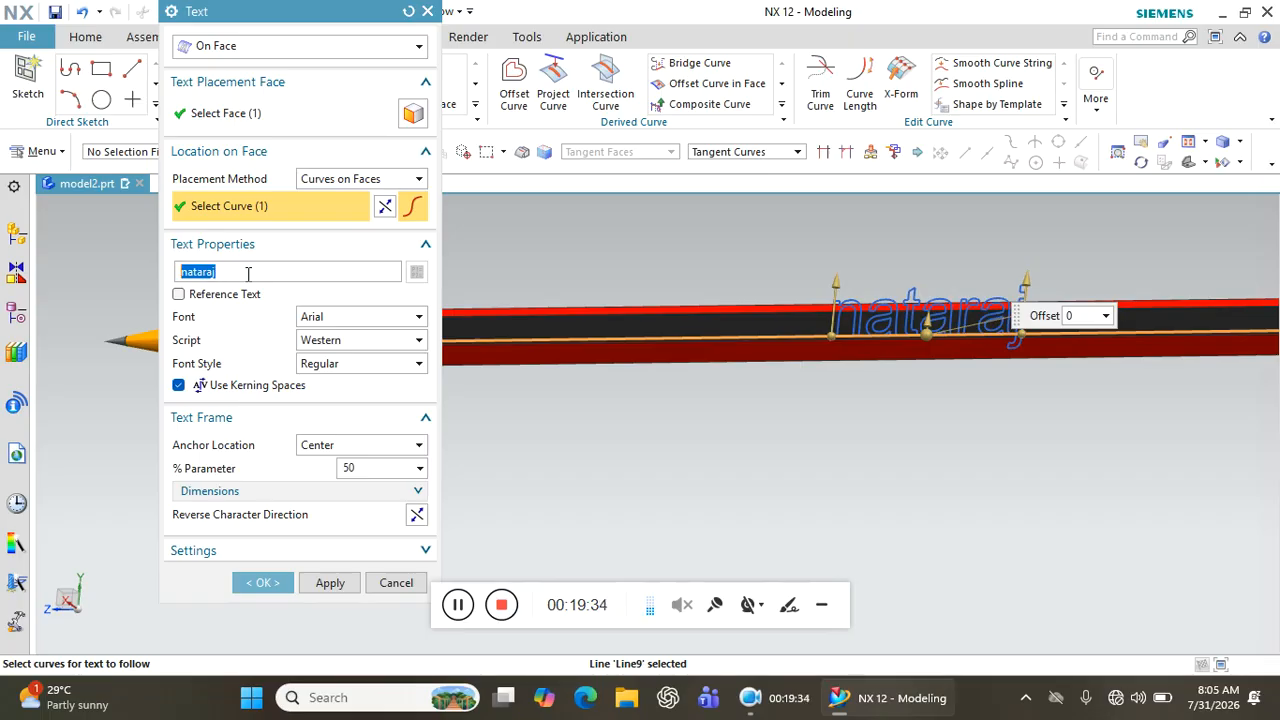
- Try a text height of 5 mm, and reduce the height to 4 mm to fit the black face
click(248, 494)
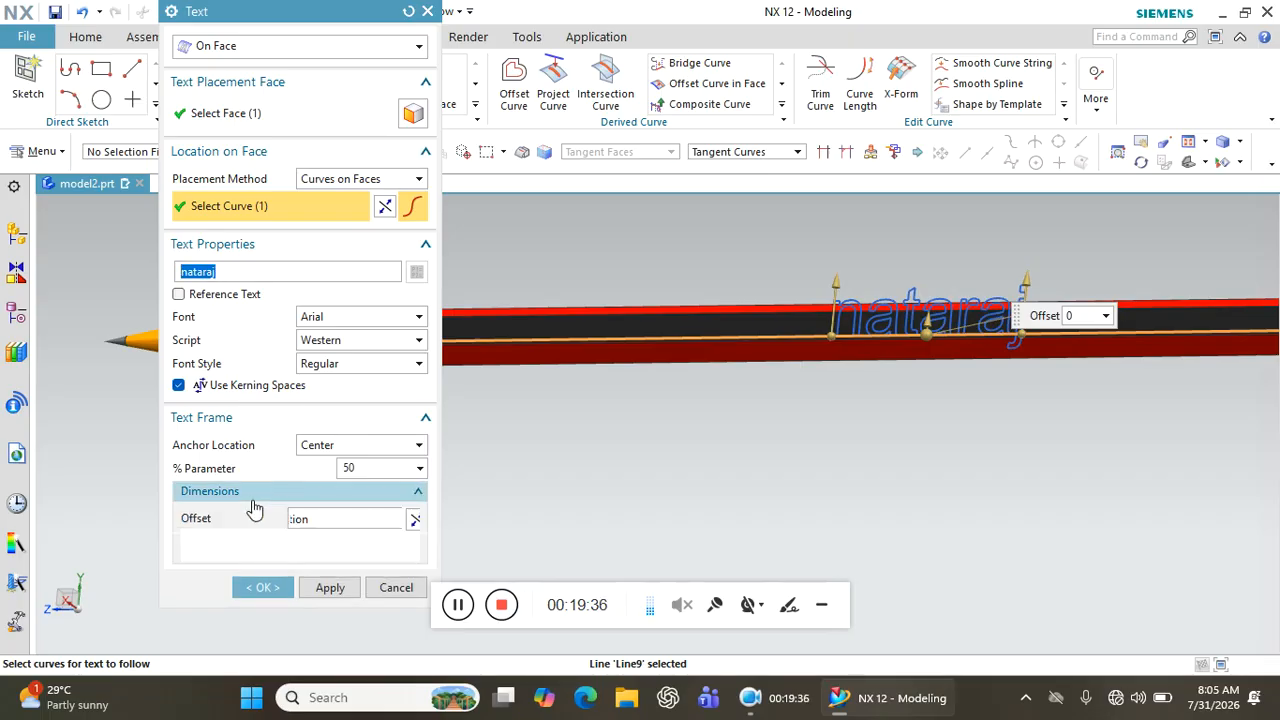
click(333, 567)
text(5)
key(Return)
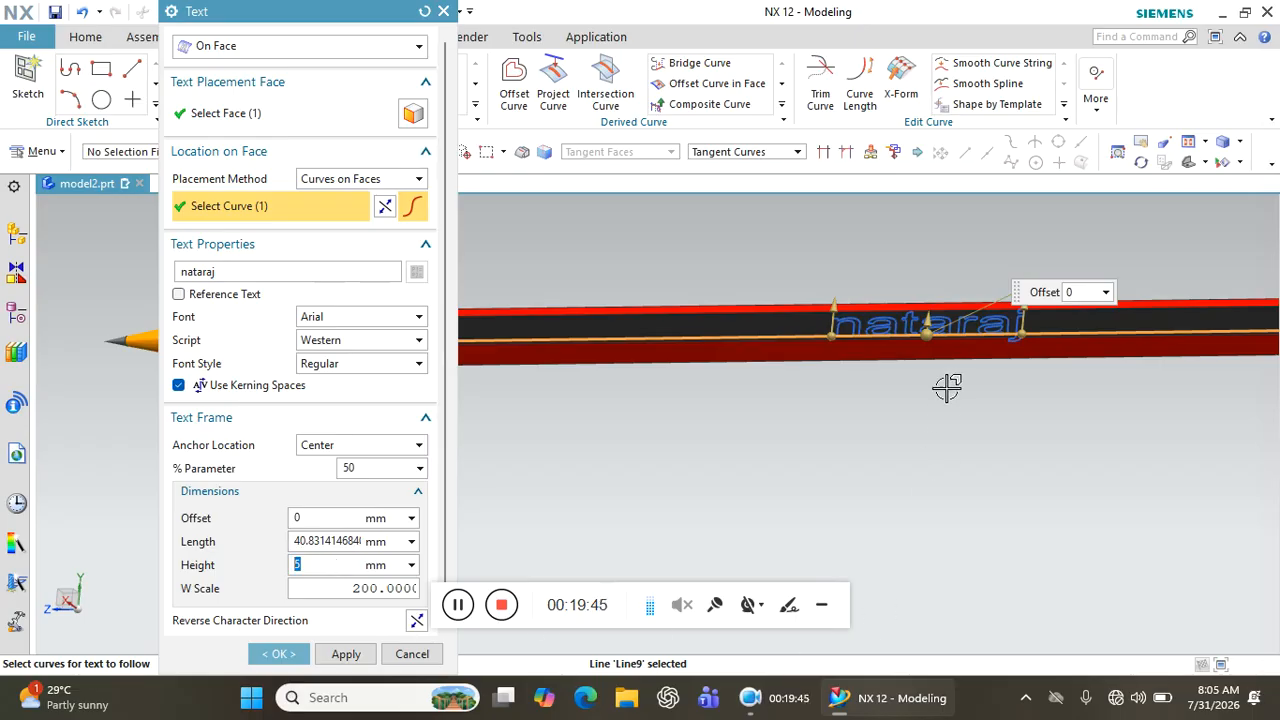
scroll(974, 345, up, 5)
scroll(768, 440, down, 2)
scroll(941, 346, up, 2)
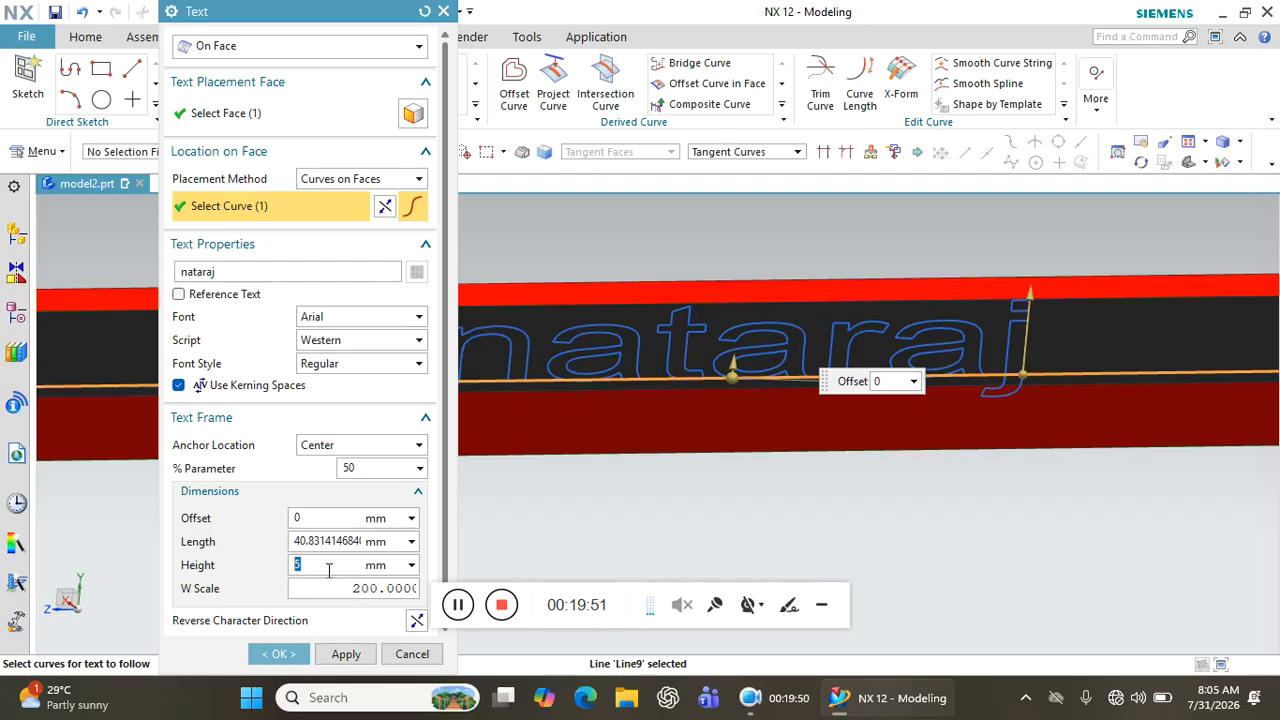
text(4)
key(Return)
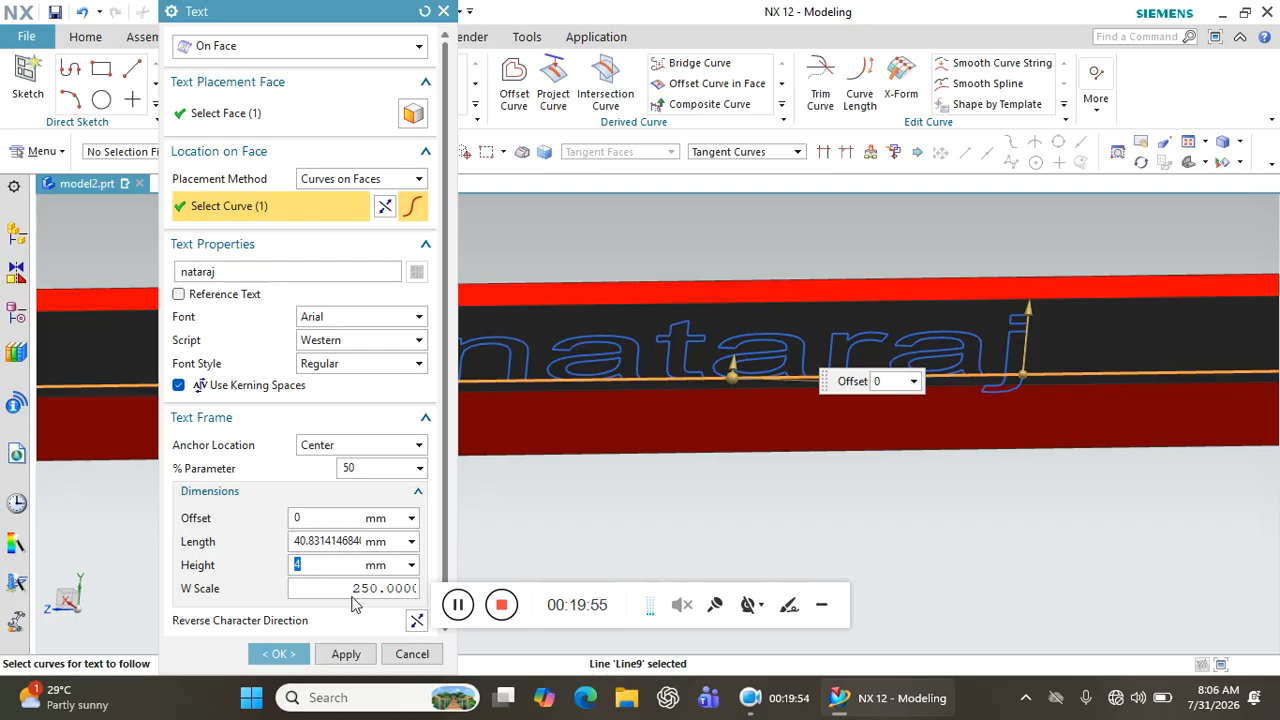
- Set the text's W Scale to 400
click(386, 589)
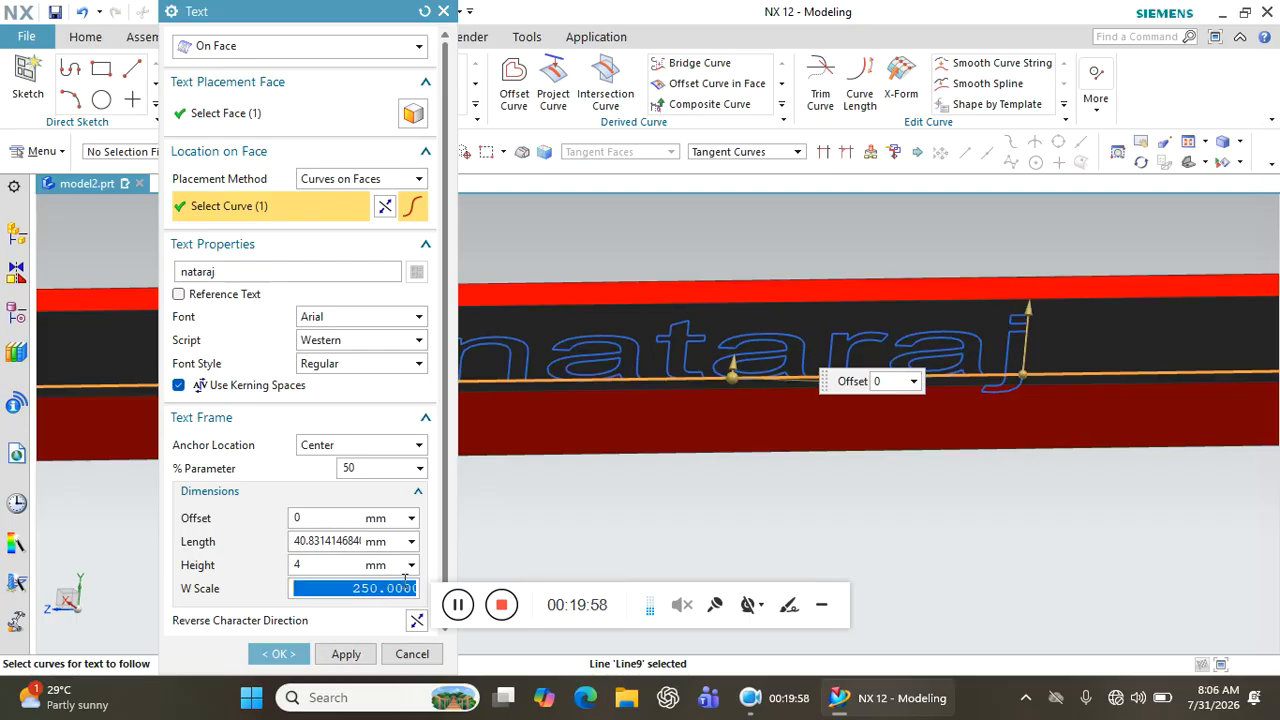
text(40)
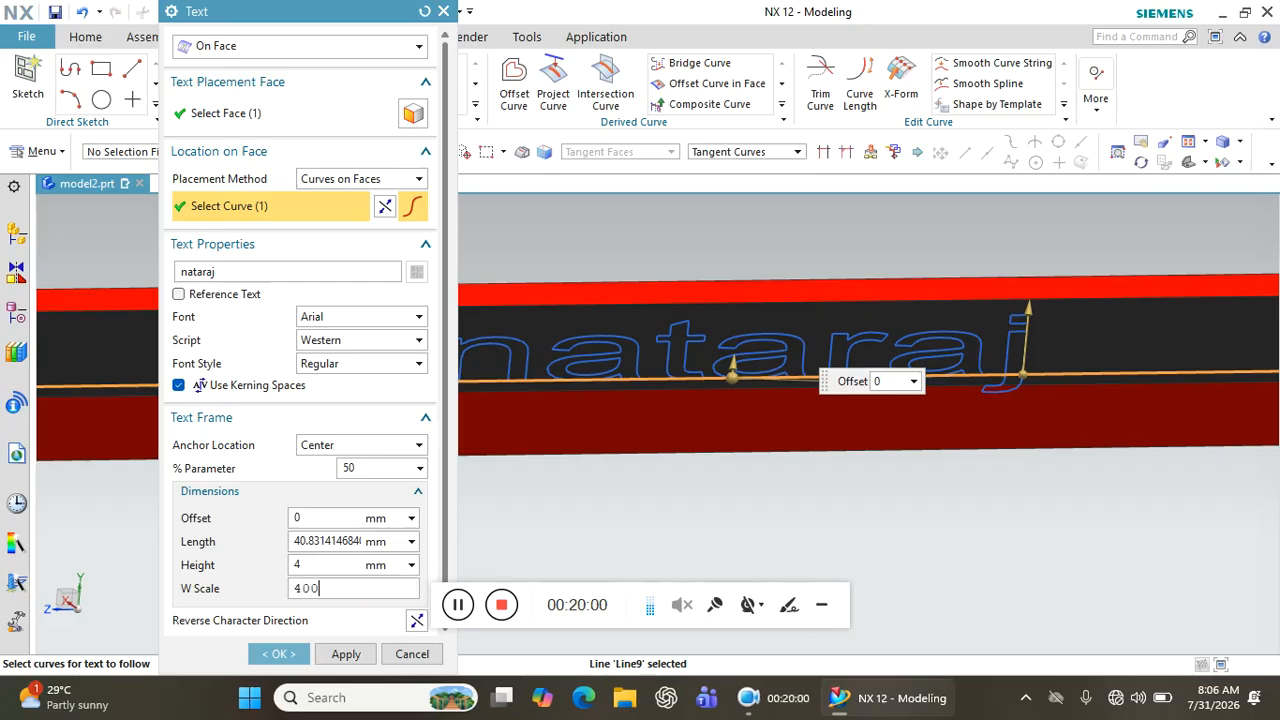
text(0)
key(Return)
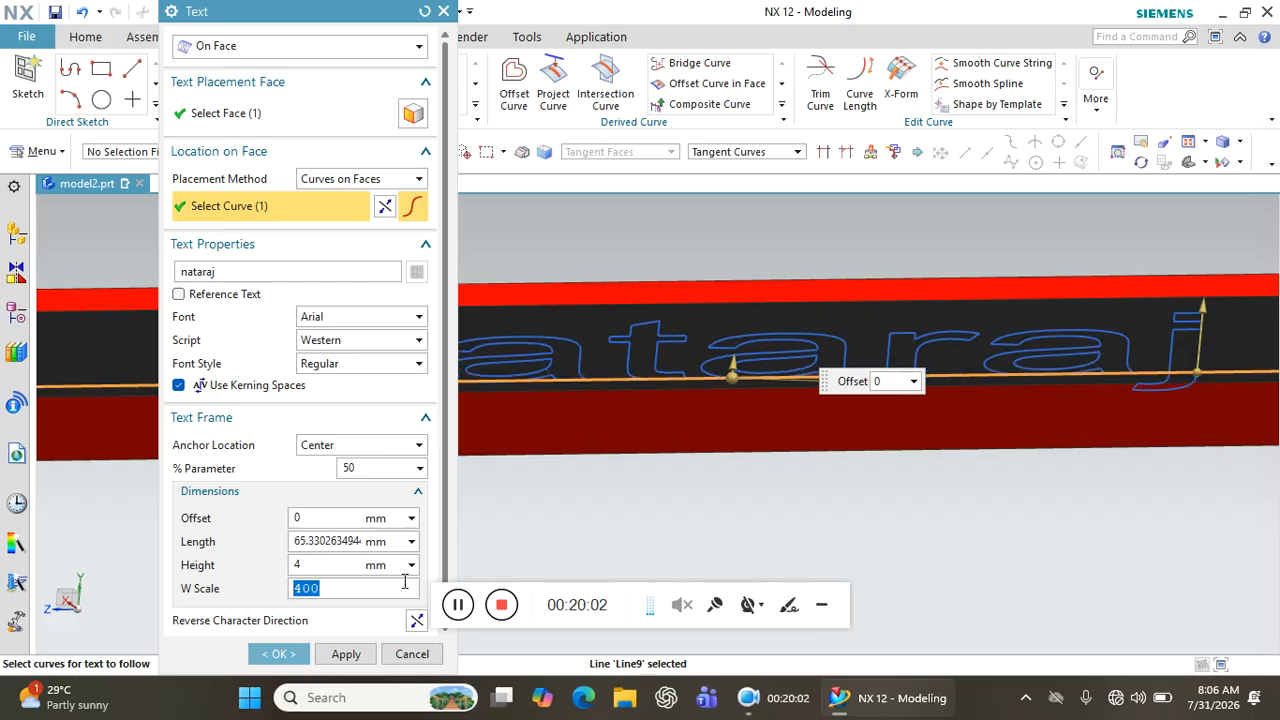
- Set the text's length to 50 mm
click(325, 541)
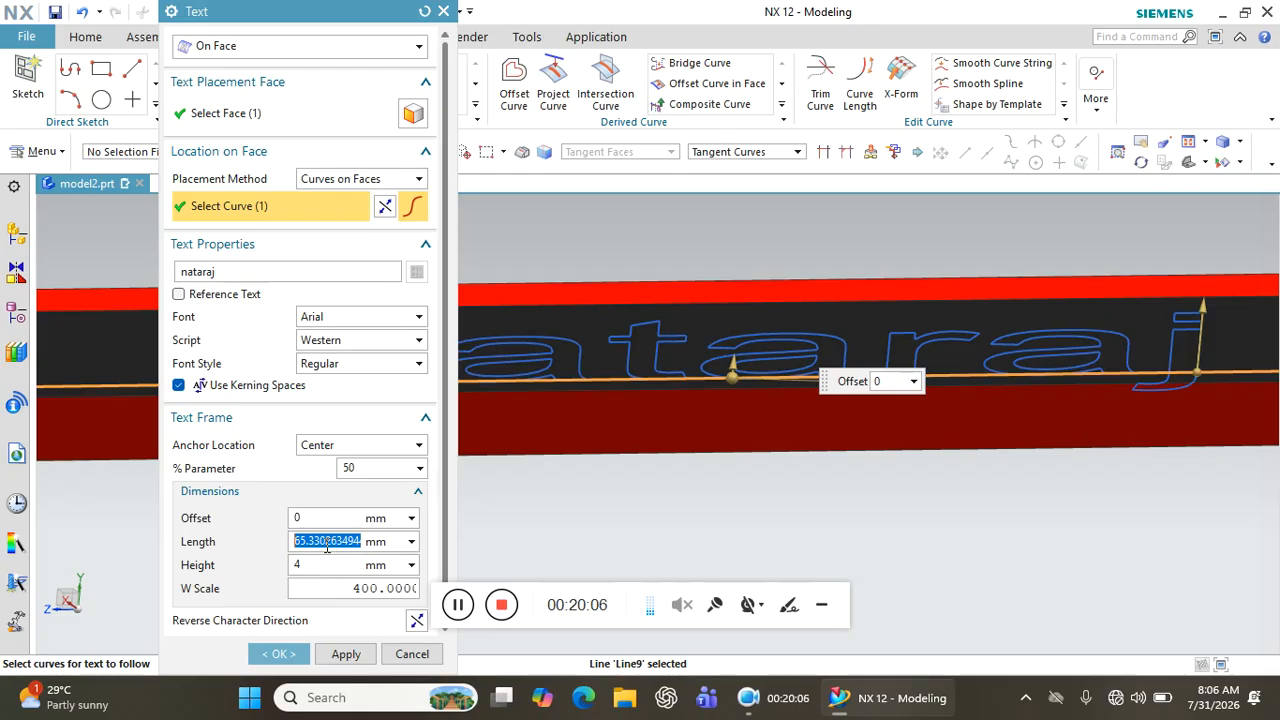
text(50)
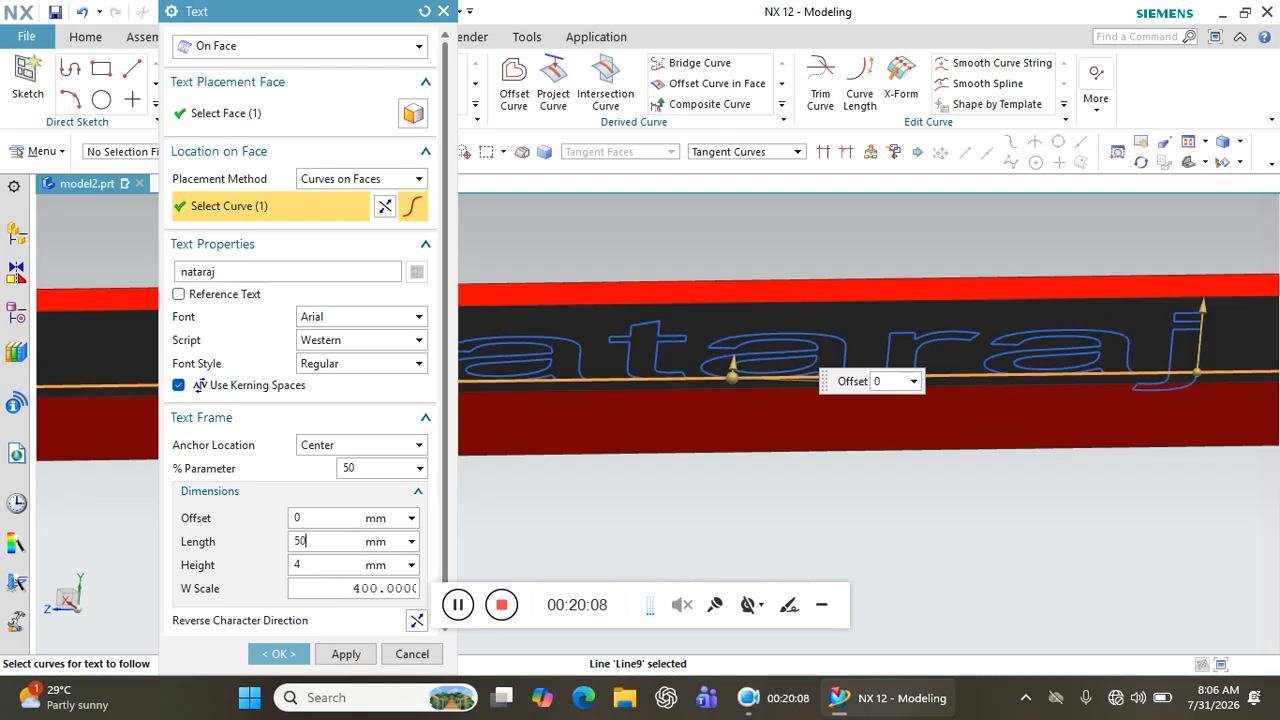
key(Return)
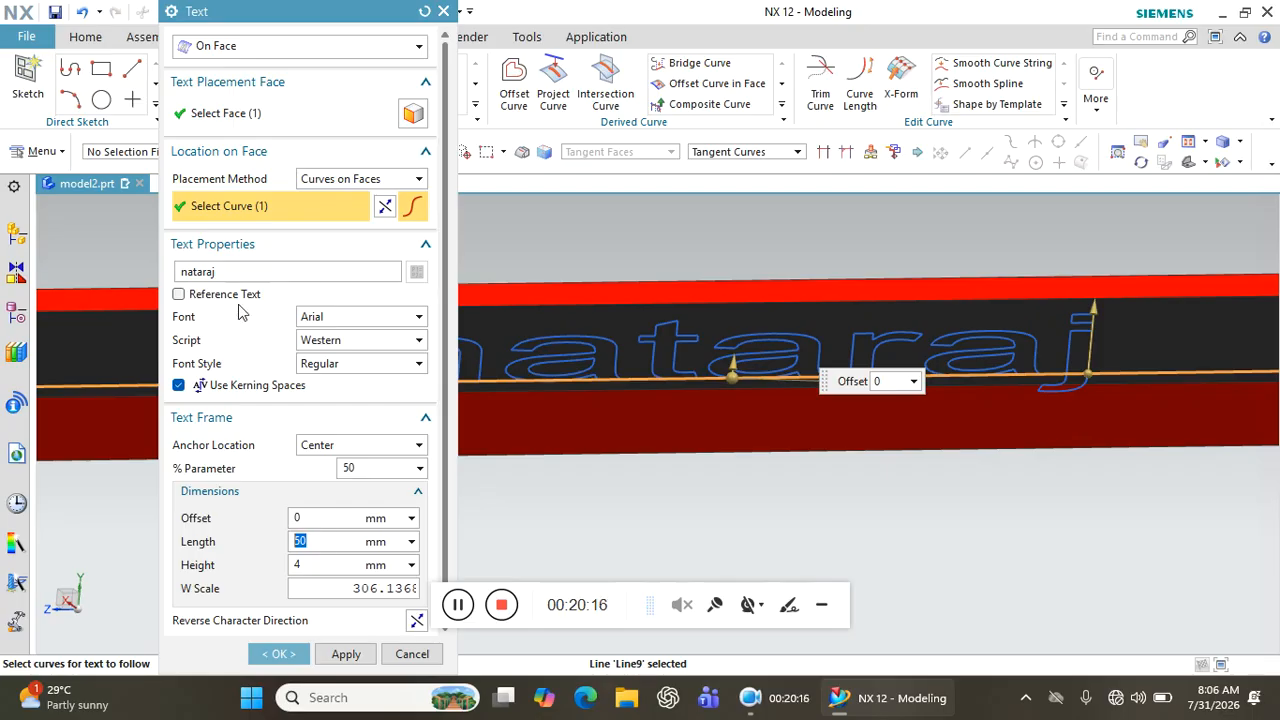
- Try the Arial Black font, switch the text font to Calisto MT, and create the text on the face
click(350, 317)
click(346, 354)
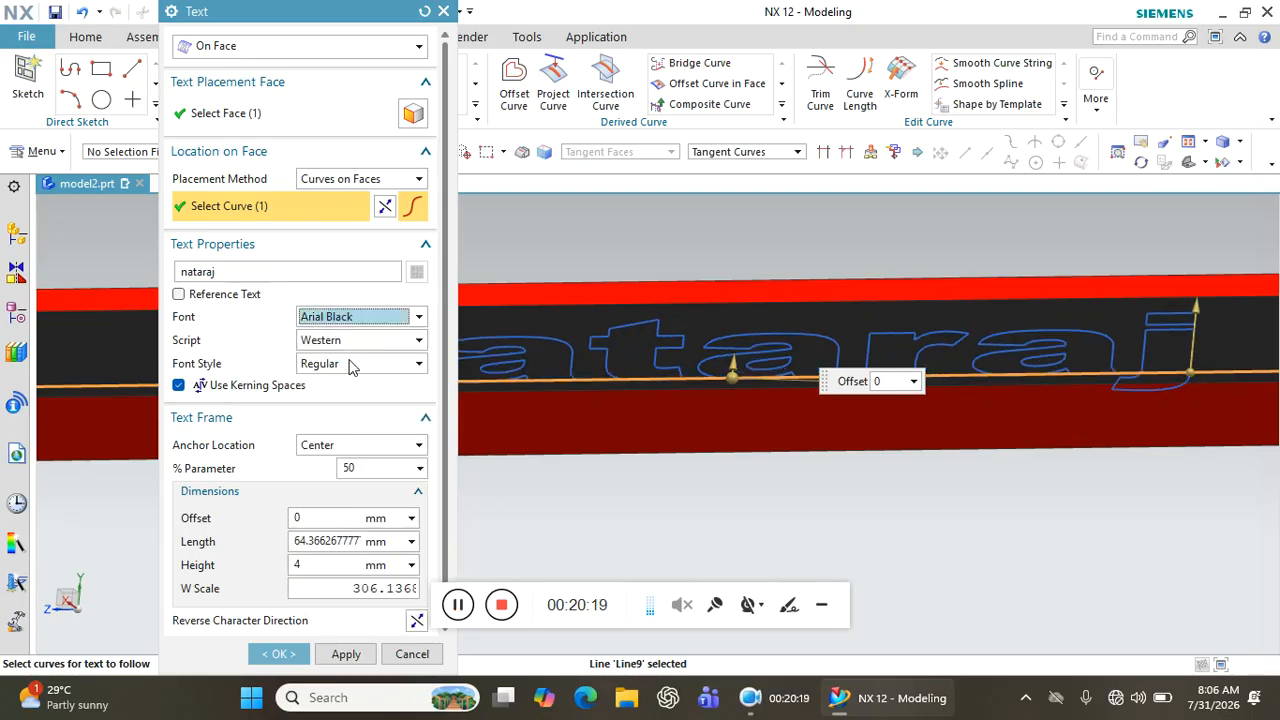
click(355, 317)
scroll(355, 450, down, 7)
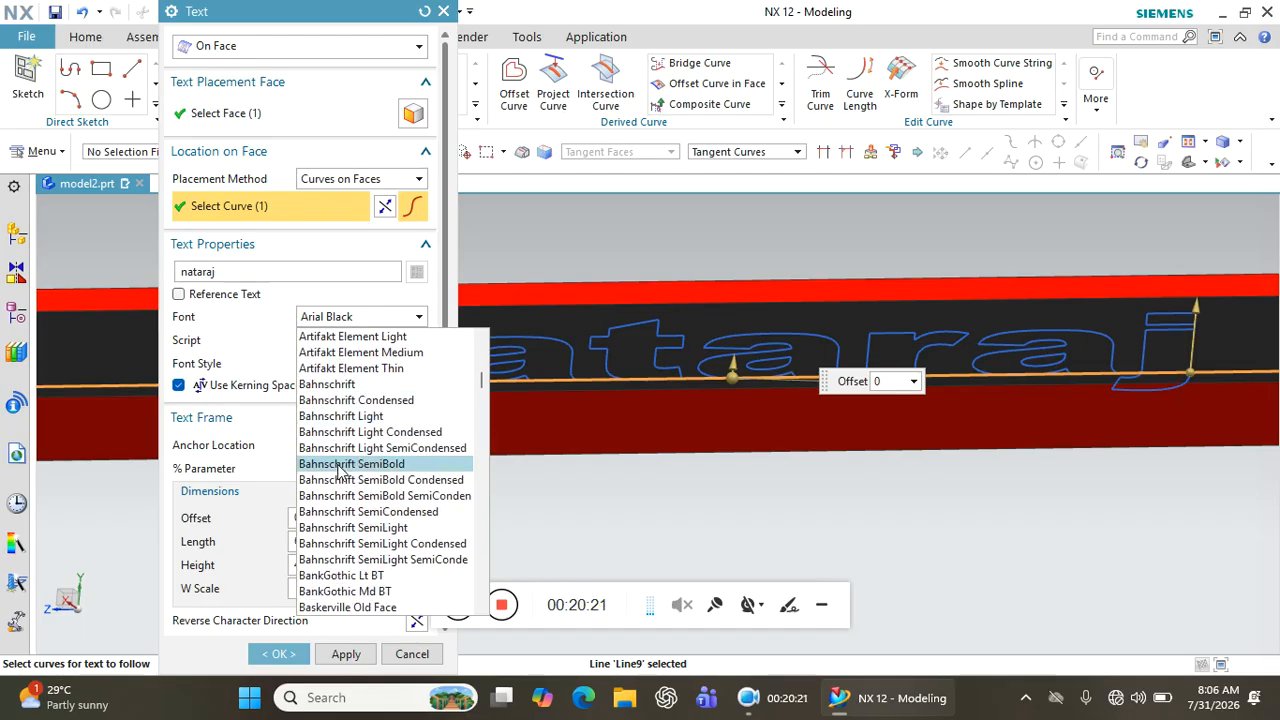
scroll(355, 563, down, 2)
click(350, 563)
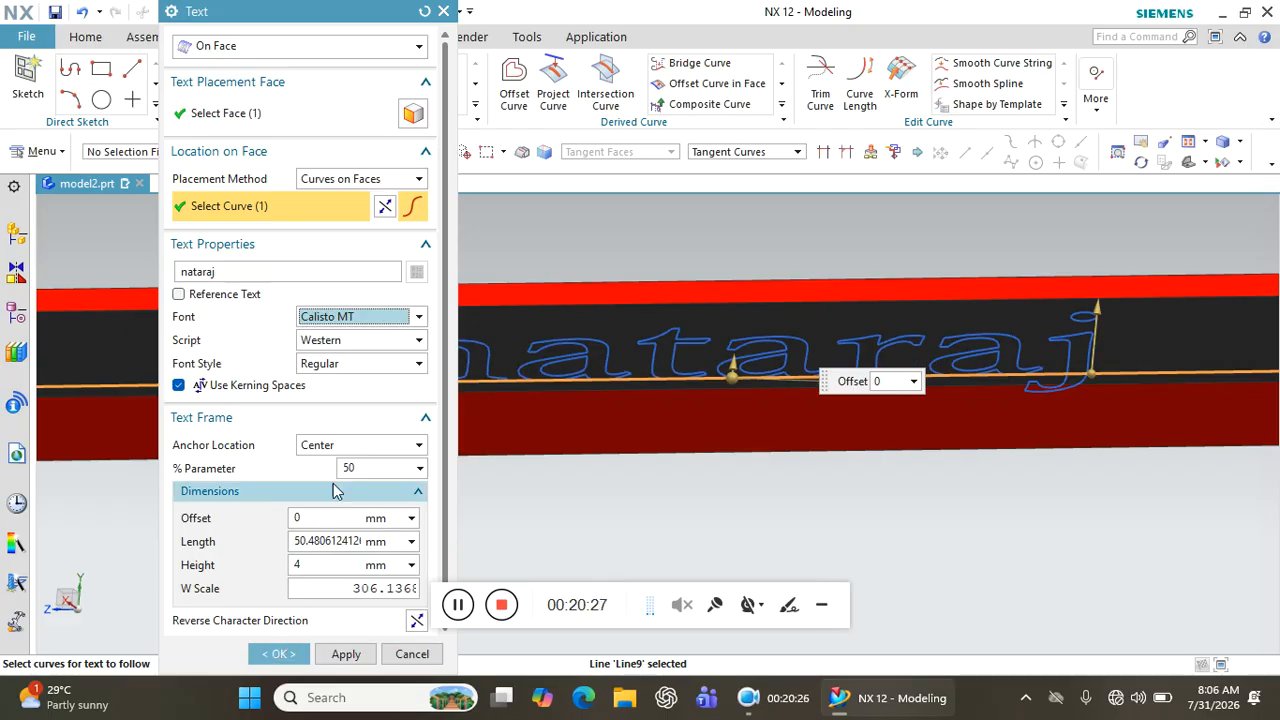
click(280, 654)
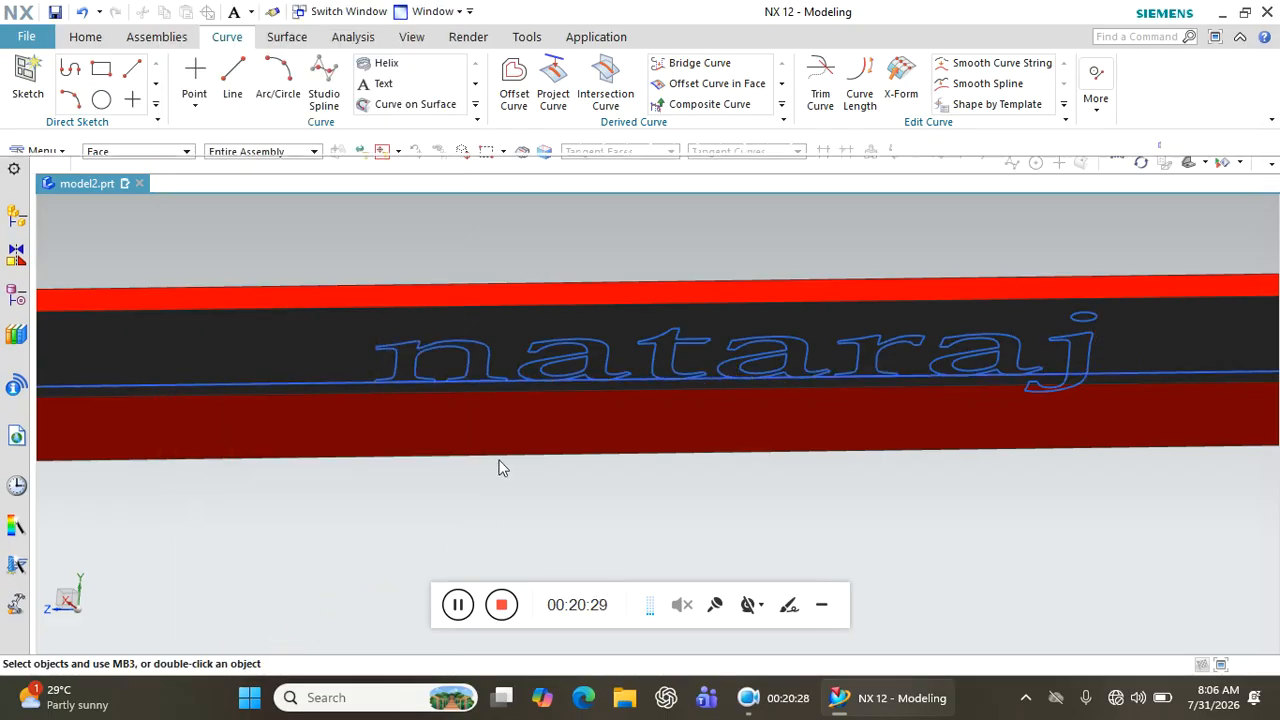
- Set the selection filter to No Selection Filter and hide the guide line sketch under the text
scroll(491, 491, down, 5)
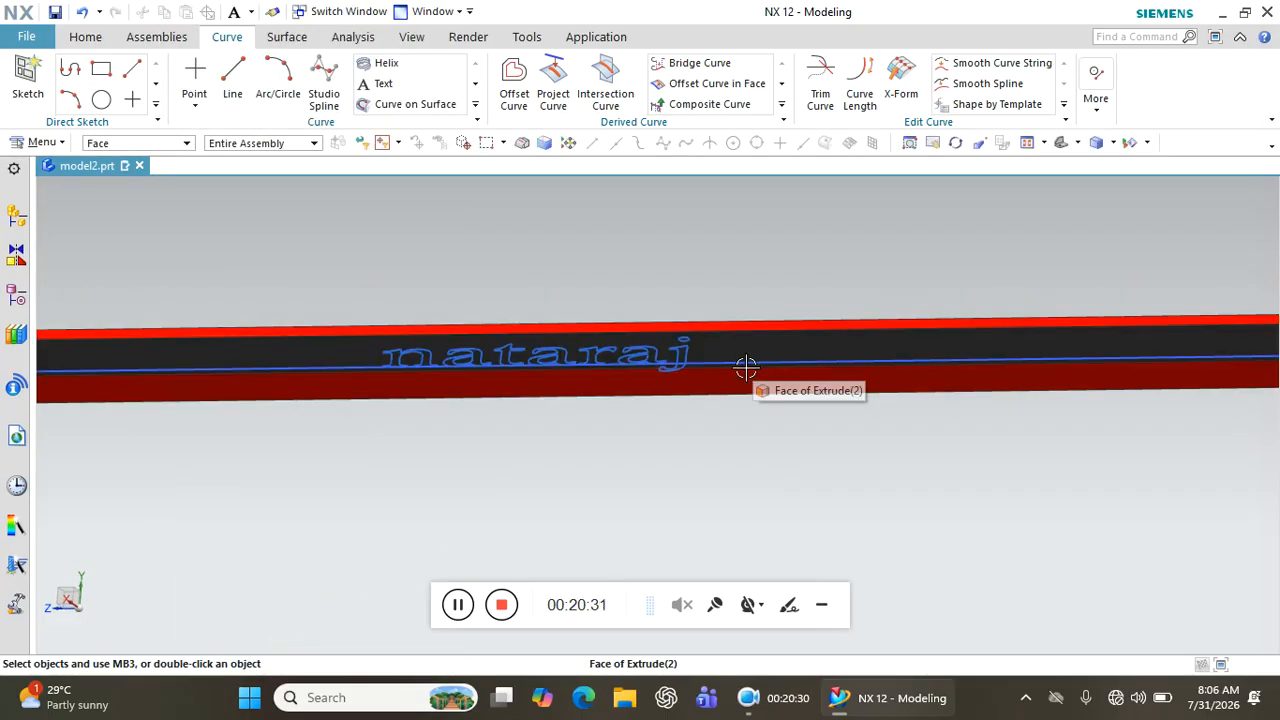
click(150, 145)
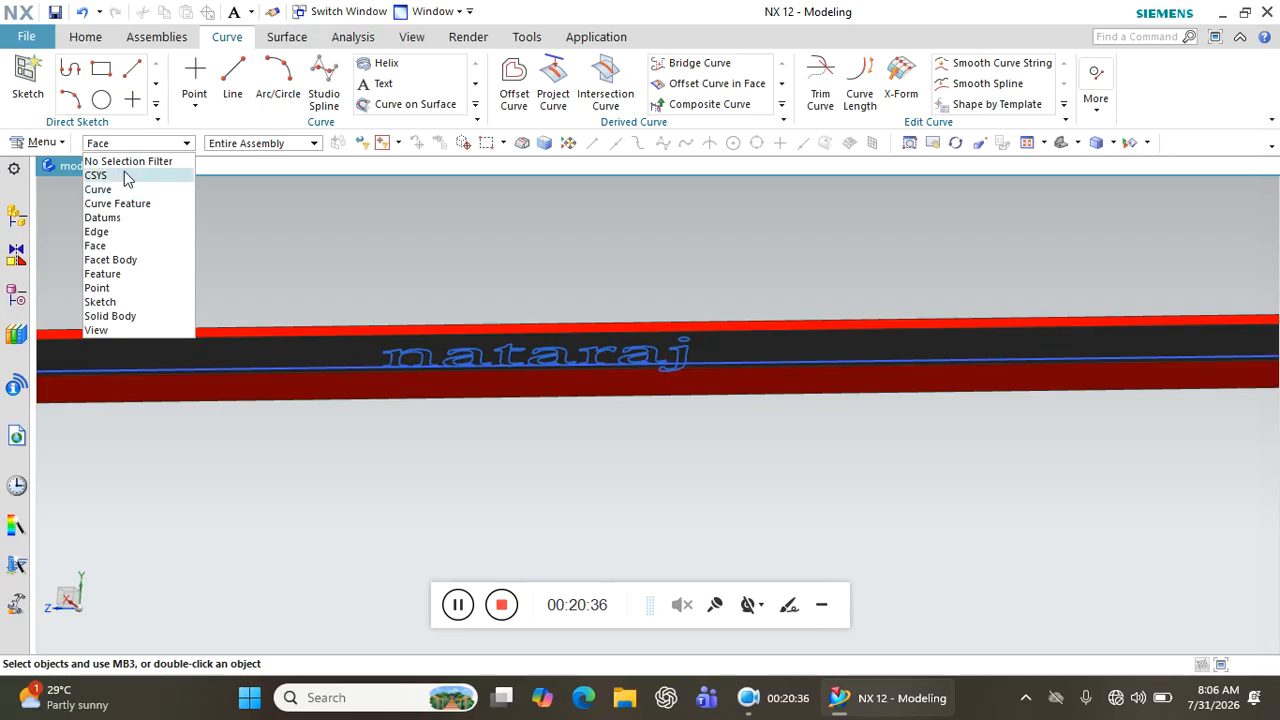
click(128, 161)
click(796, 362)
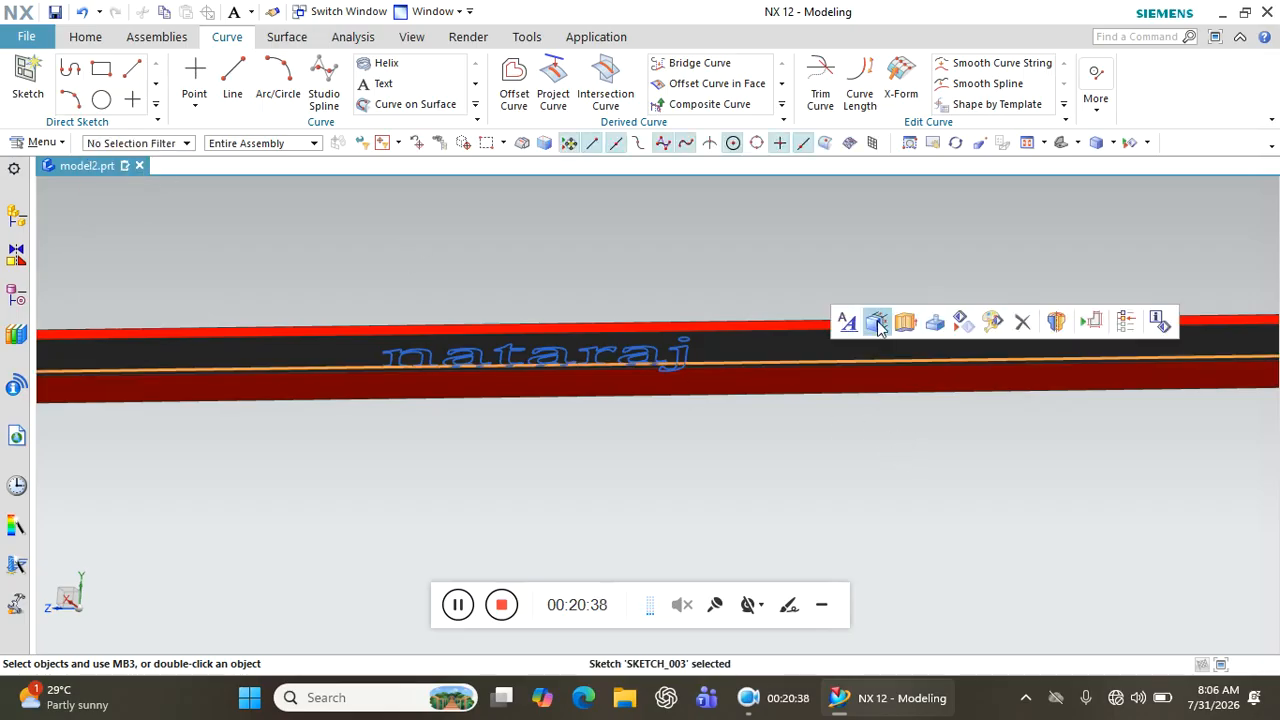
click(959, 325)
- Extrude the nataraj text curves from 0 to 0.2 mm with the Inferred (Subtract) Boolean to engrave the pencil body
scroll(639, 354, up, 5)
mouse_move(476, 364)
middle_down()
mouse_move(502, 419)
mouse_move(624, 392)
middle_up()
click(688, 369)
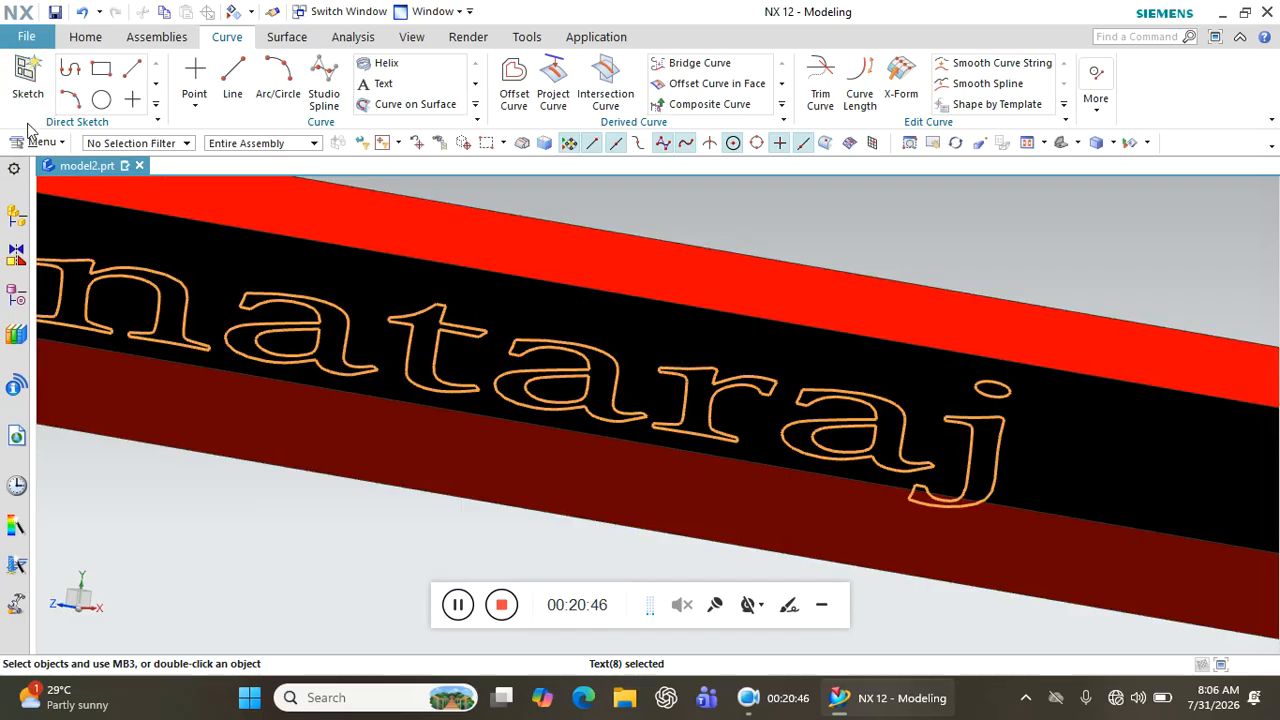
click(85, 36)
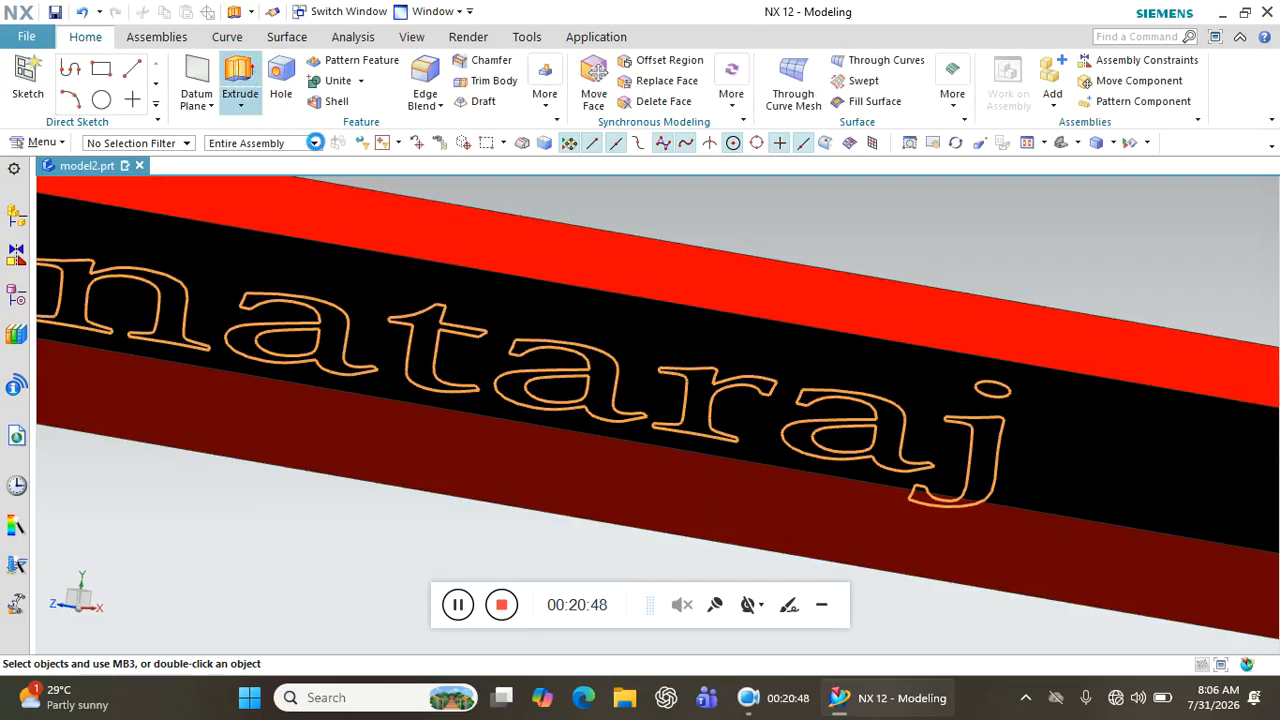
click(240, 80)
click(329, 312)
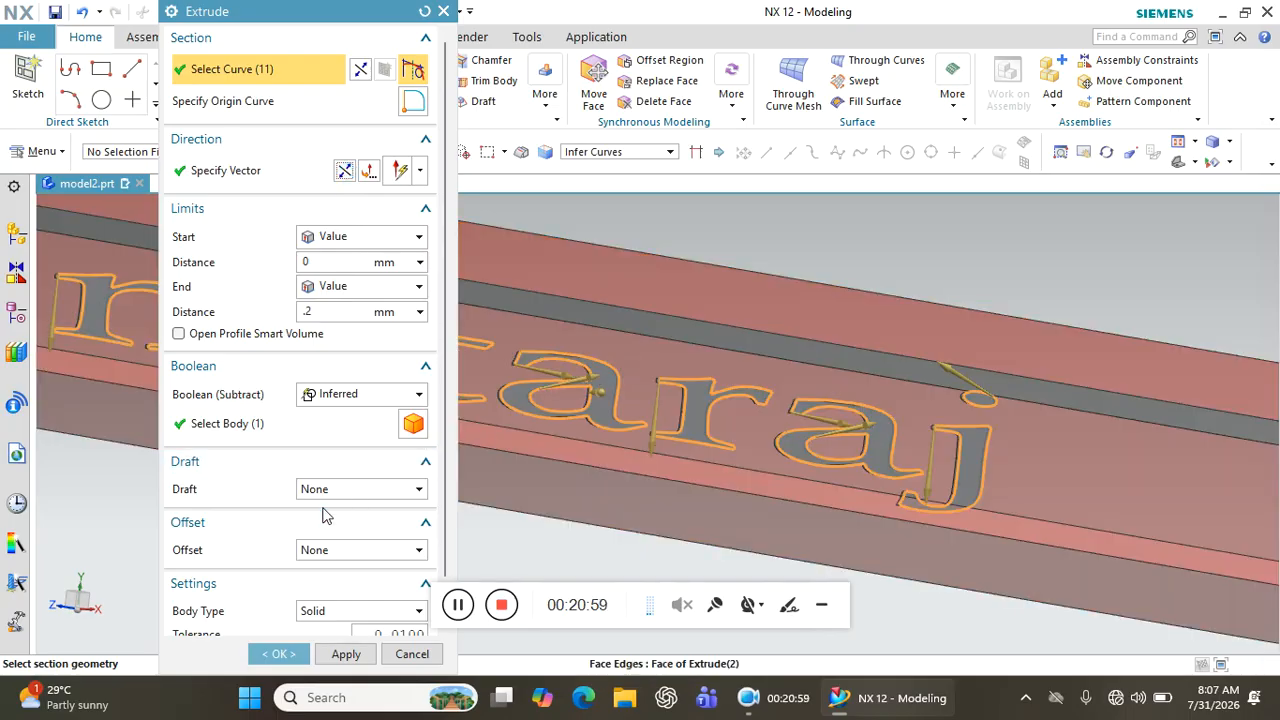
click(280, 653)
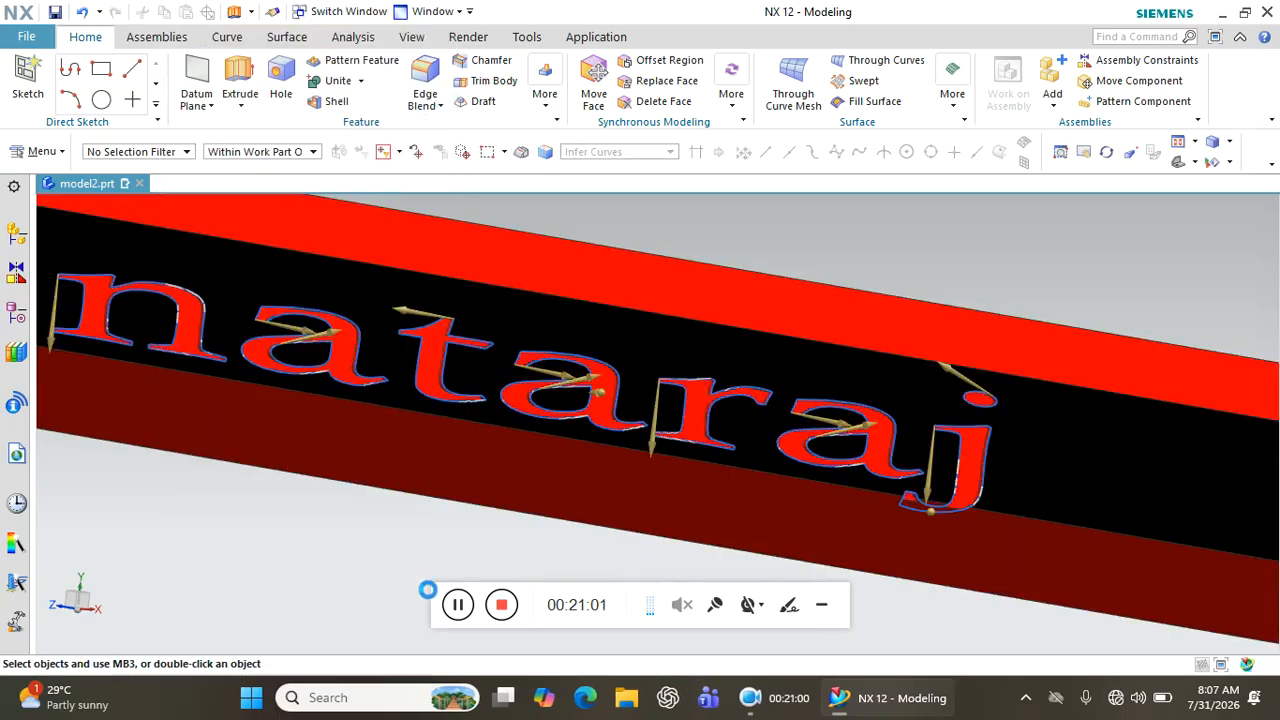
- Hide the nataraj text curves outlining the engraved letters on the black side face
middle_drag(494, 470, 466, 384)
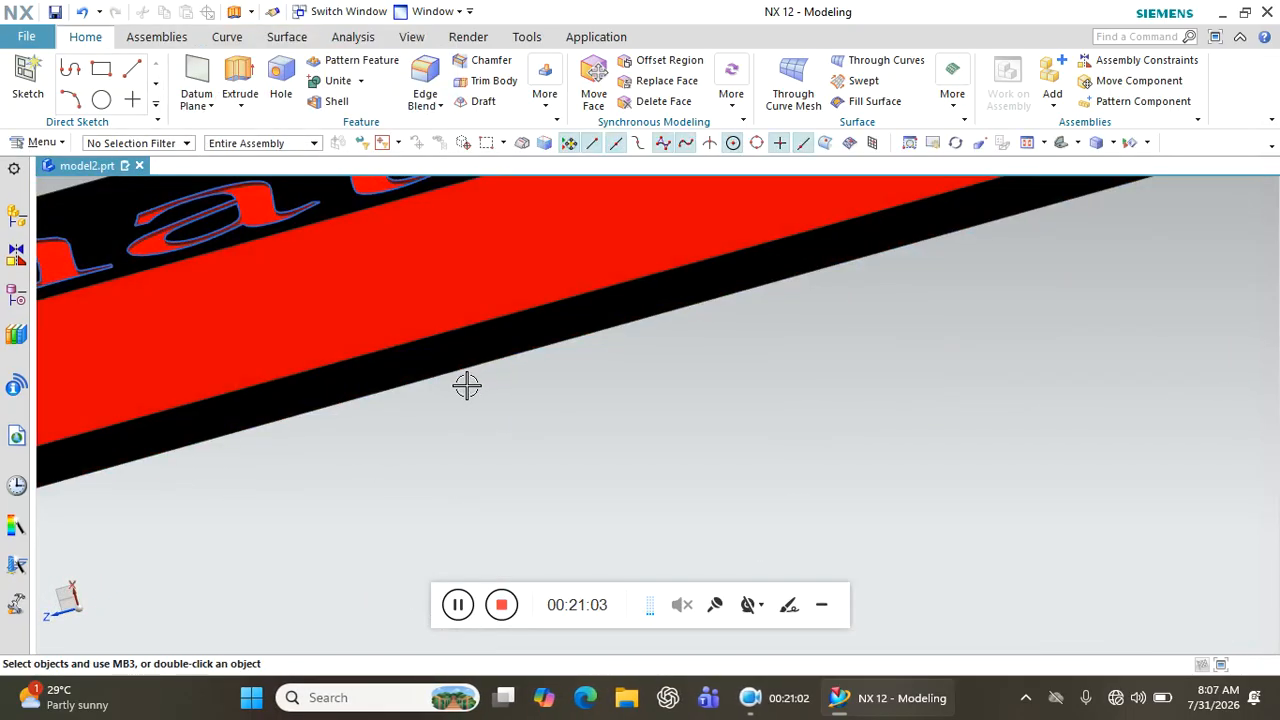
scroll(461, 398, down, 4)
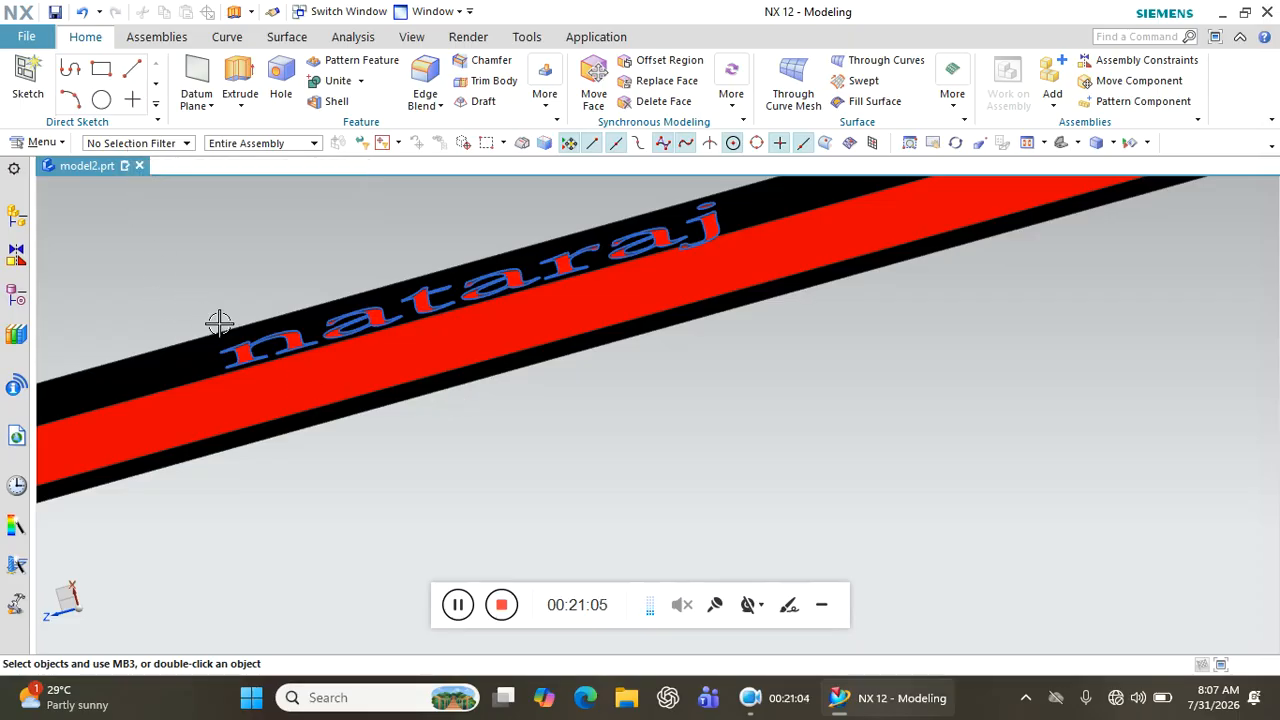
scroll(221, 362, up, 4)
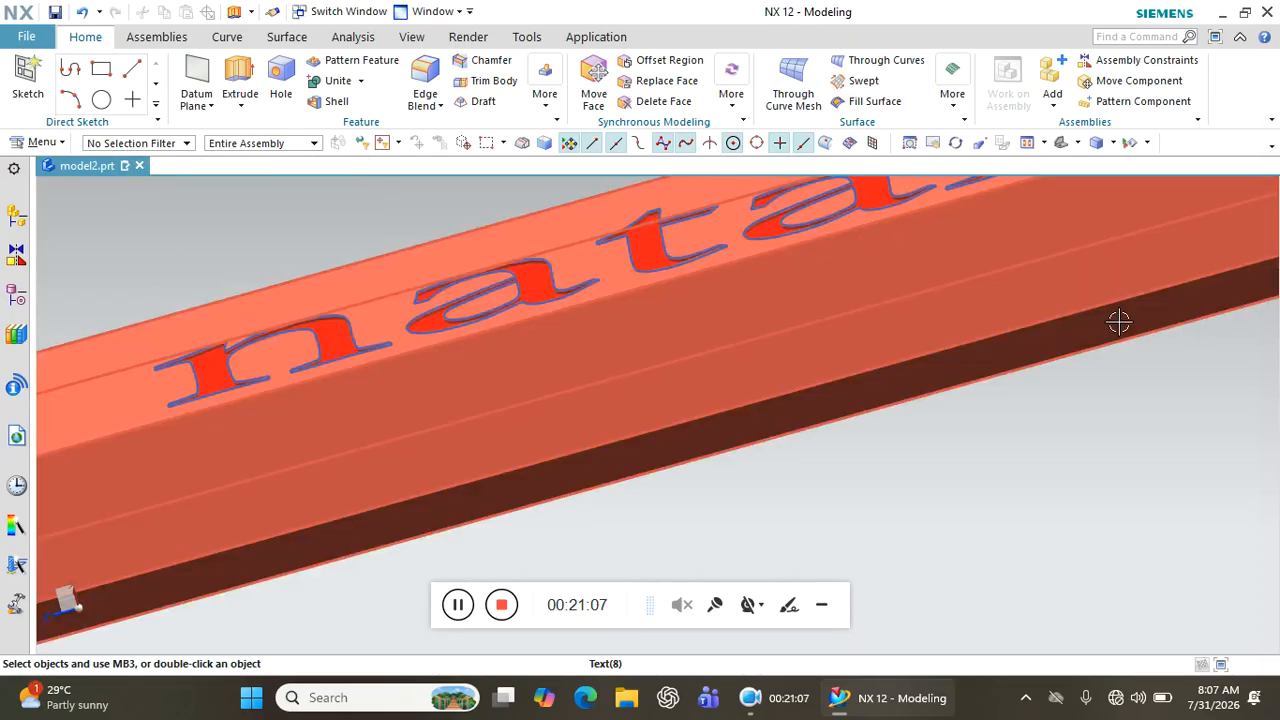
scroll(850, 373, down, 7)
middle_drag(1176, 313, 1169, 340)
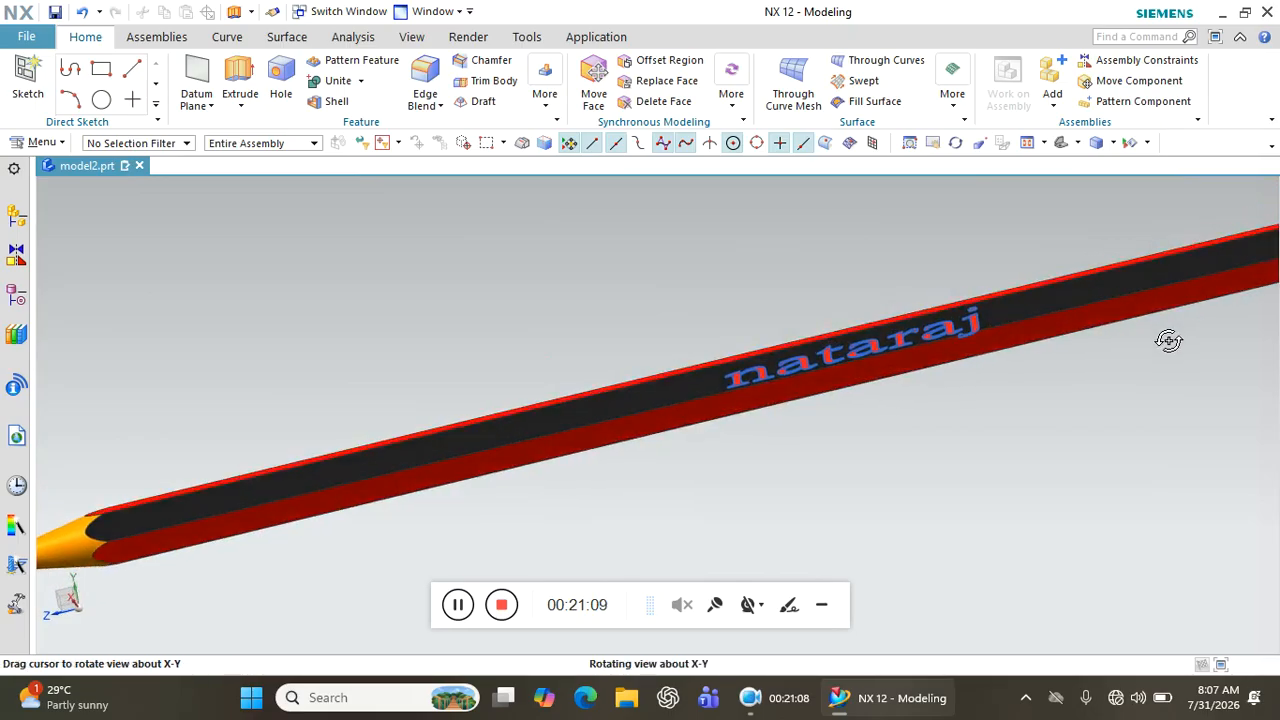
scroll(929, 309, up, 3)
click(990, 311)
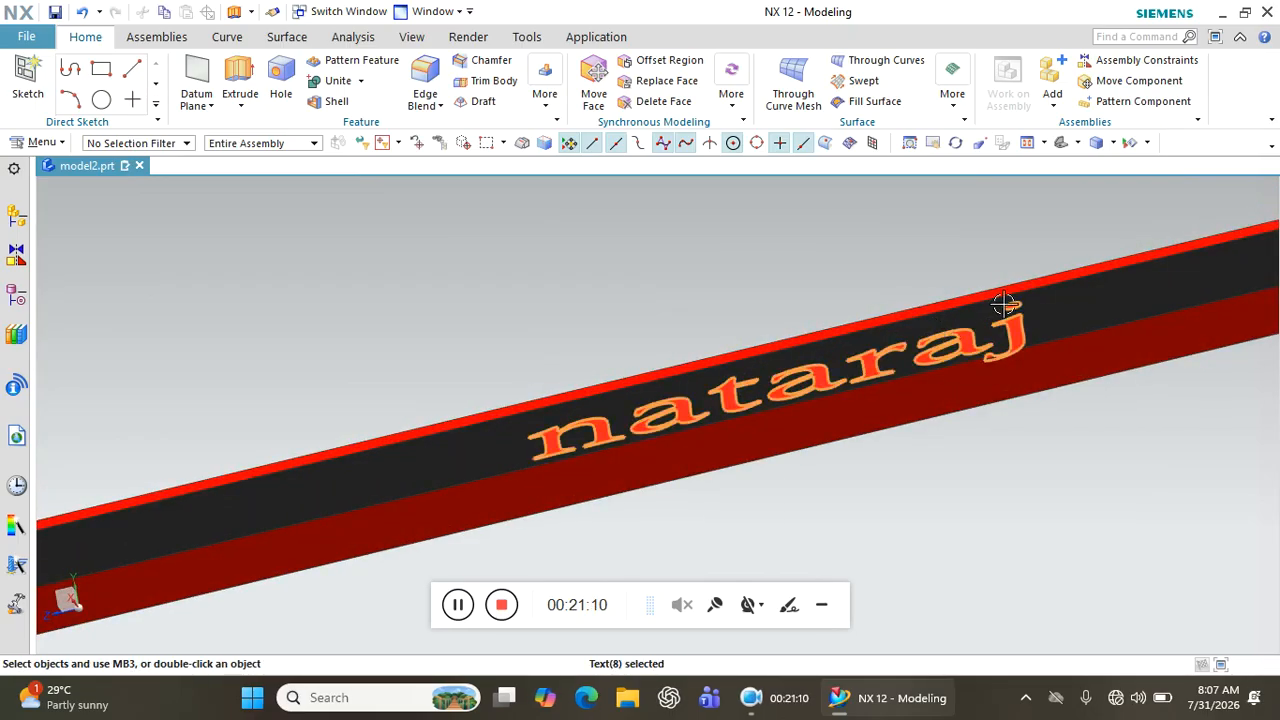
- Examine the engraved nataraj lettering up close and on the whole coloured pencil
scroll(986, 383, up, 4)
mouse_move(891, 377)
middle_down()
mouse_move(877, 443)
mouse_move(894, 426)
mouse_move(791, 389)
middle_up()
scroll(791, 389, down, 5)
middle_drag(689, 431, 690, 374)
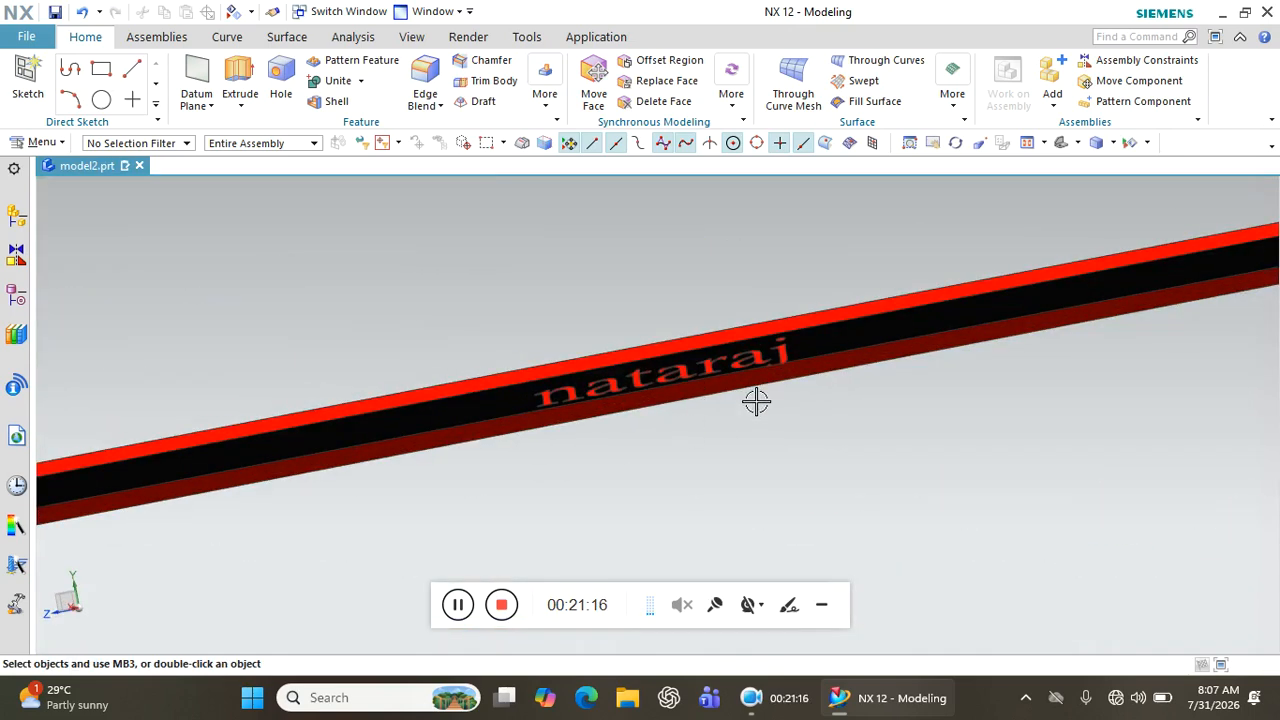
scroll(804, 303, up, 5)
scroll(740, 435, down, 4)
scroll(721, 449, down, 4)
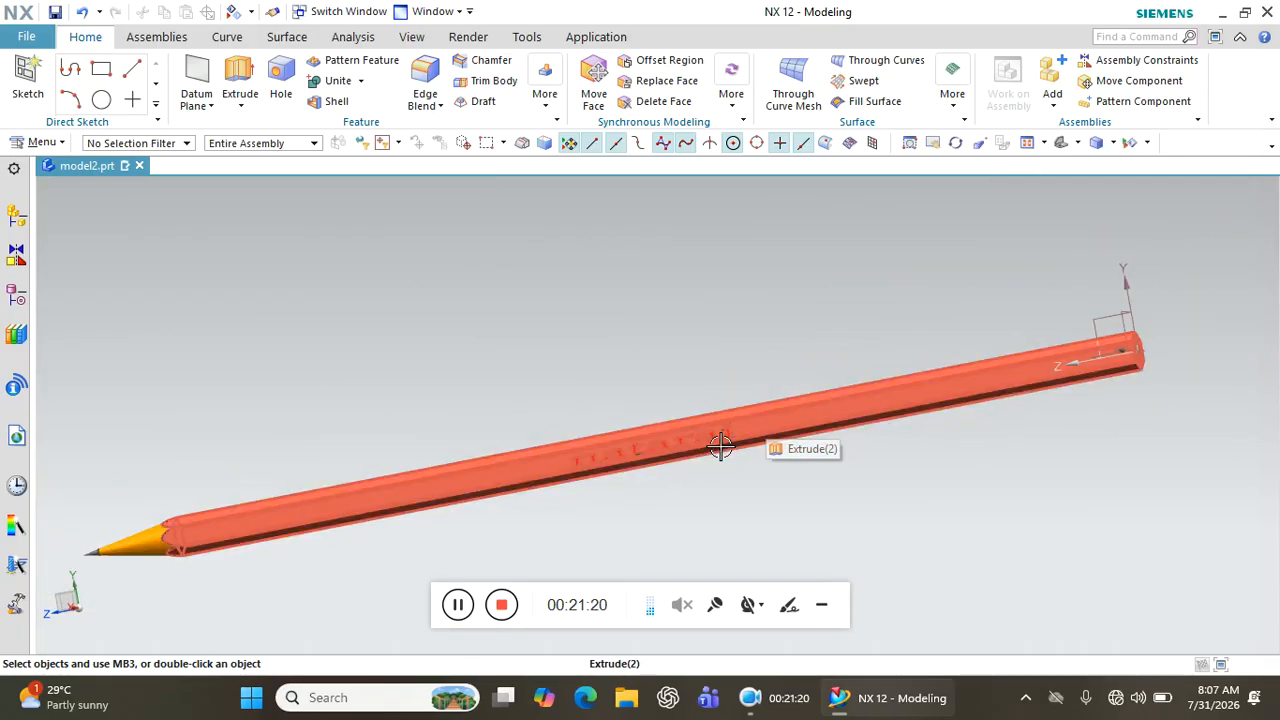
scroll(646, 334, down, 1)
scroll(545, 433, up, 2)
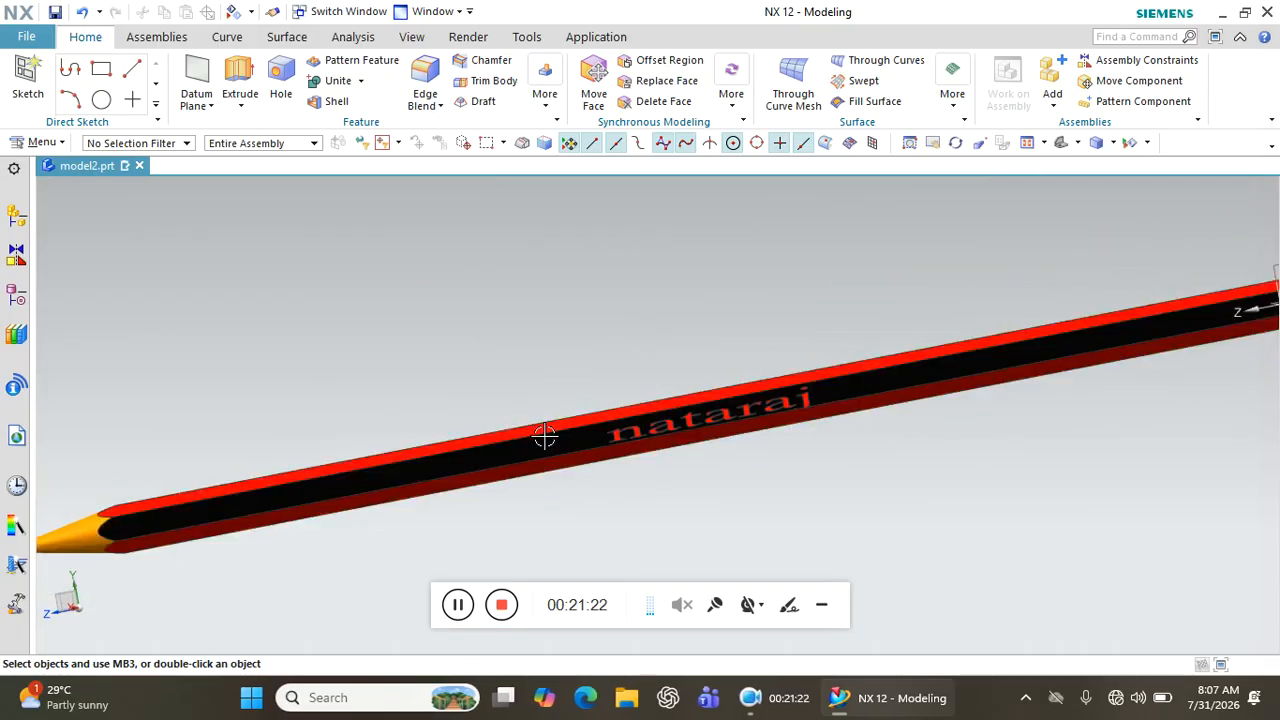